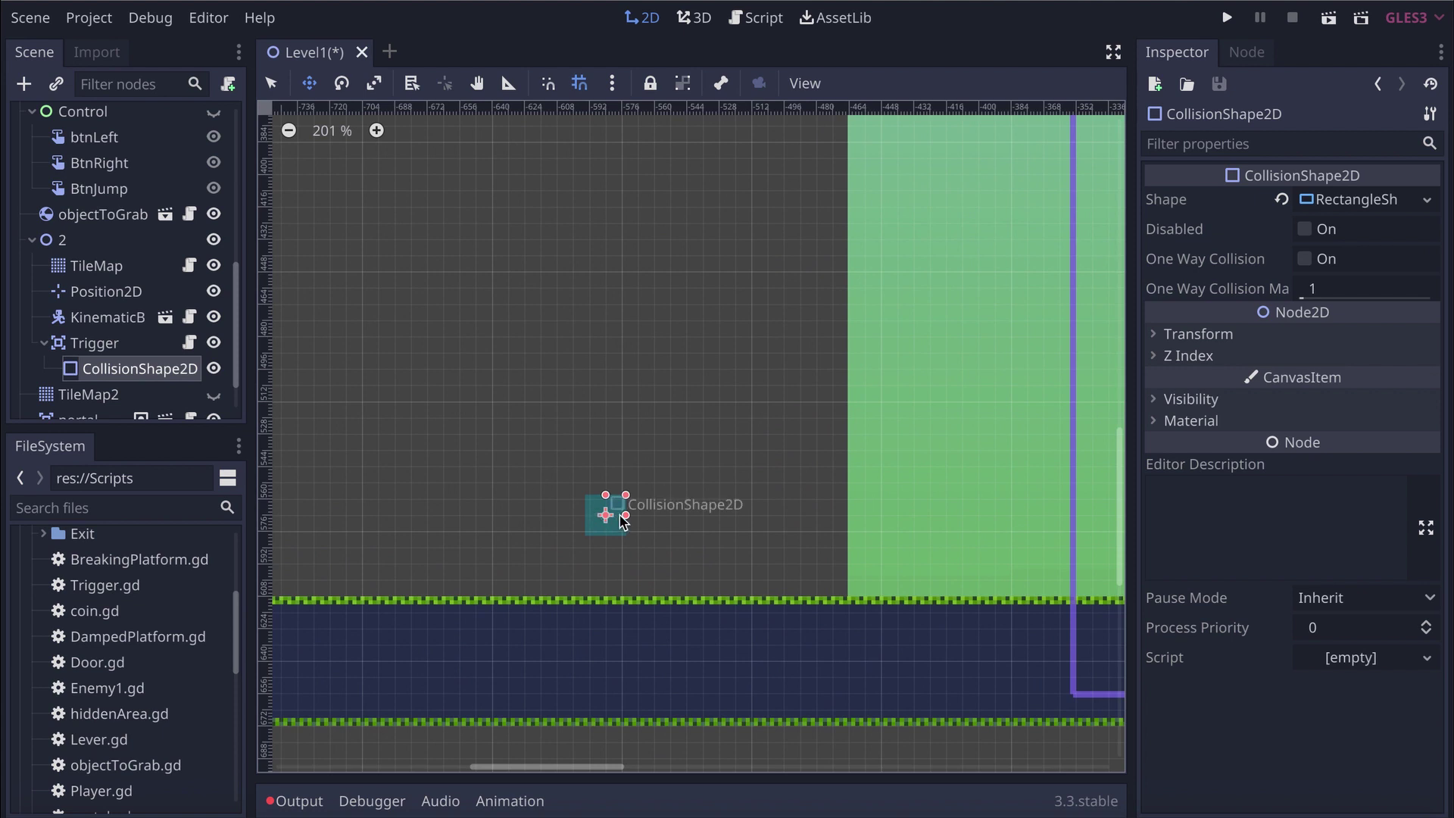
Enlarge the Trigger's rectangular collision shape, place it on the floor just left of the green background area, and save the level scene
drag(626, 515, 849, 517)
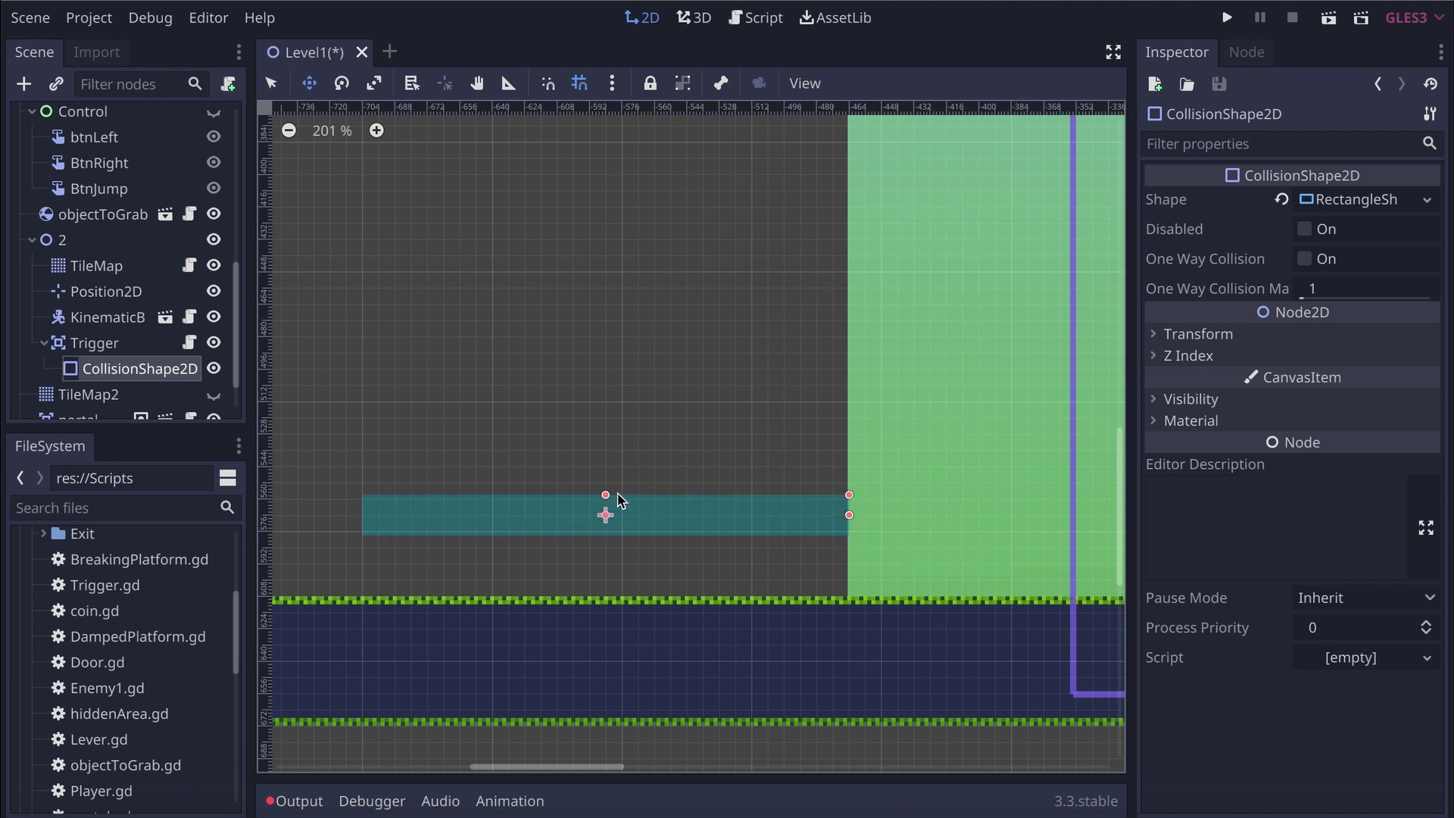
drag(604, 493, 551, 522)
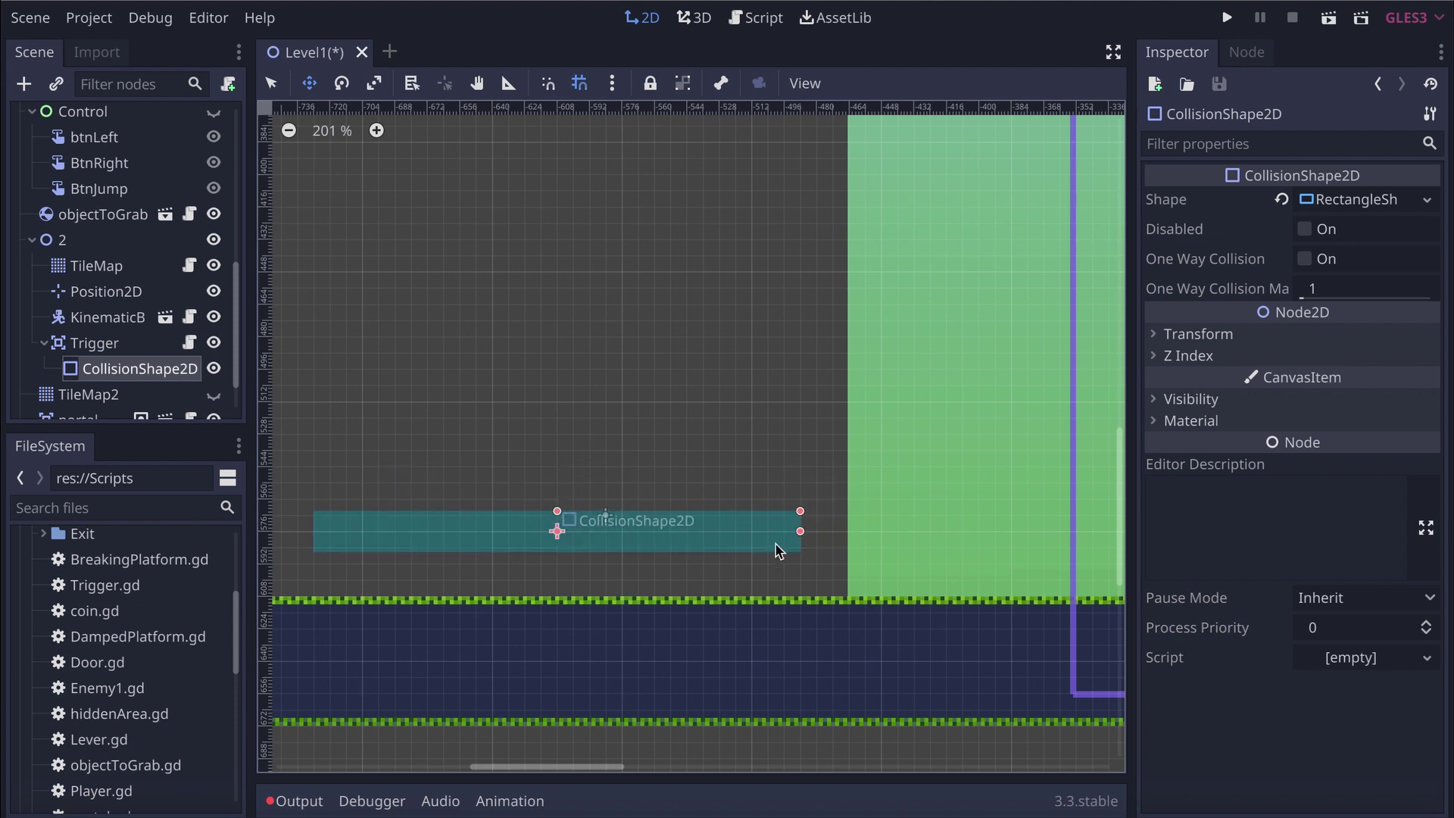
drag(804, 531, 832, 531)
drag(558, 511, 564, 453)
scroll(564, 453, down, 3)
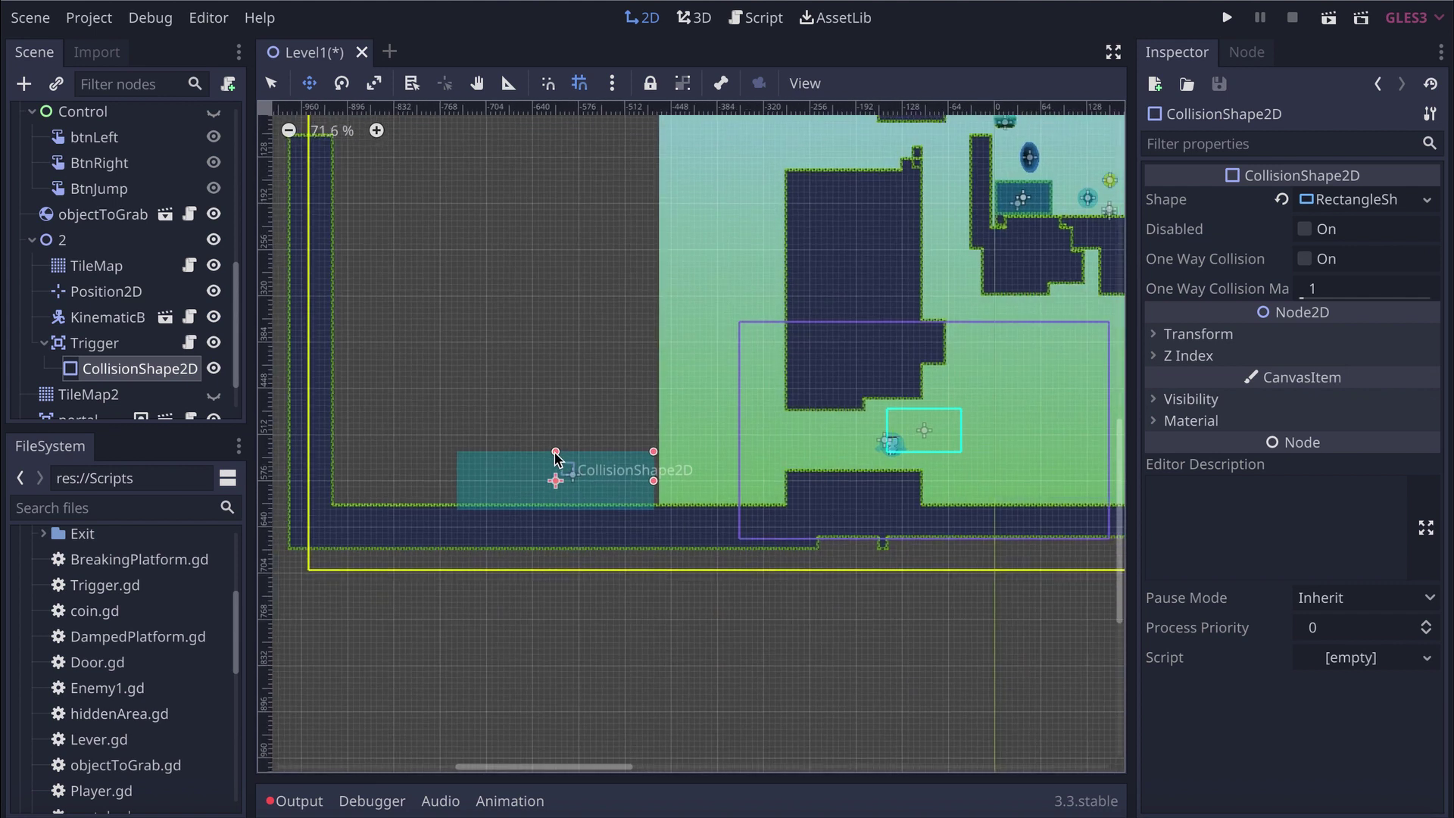
shift+scroll(1053, 517, left, 1)
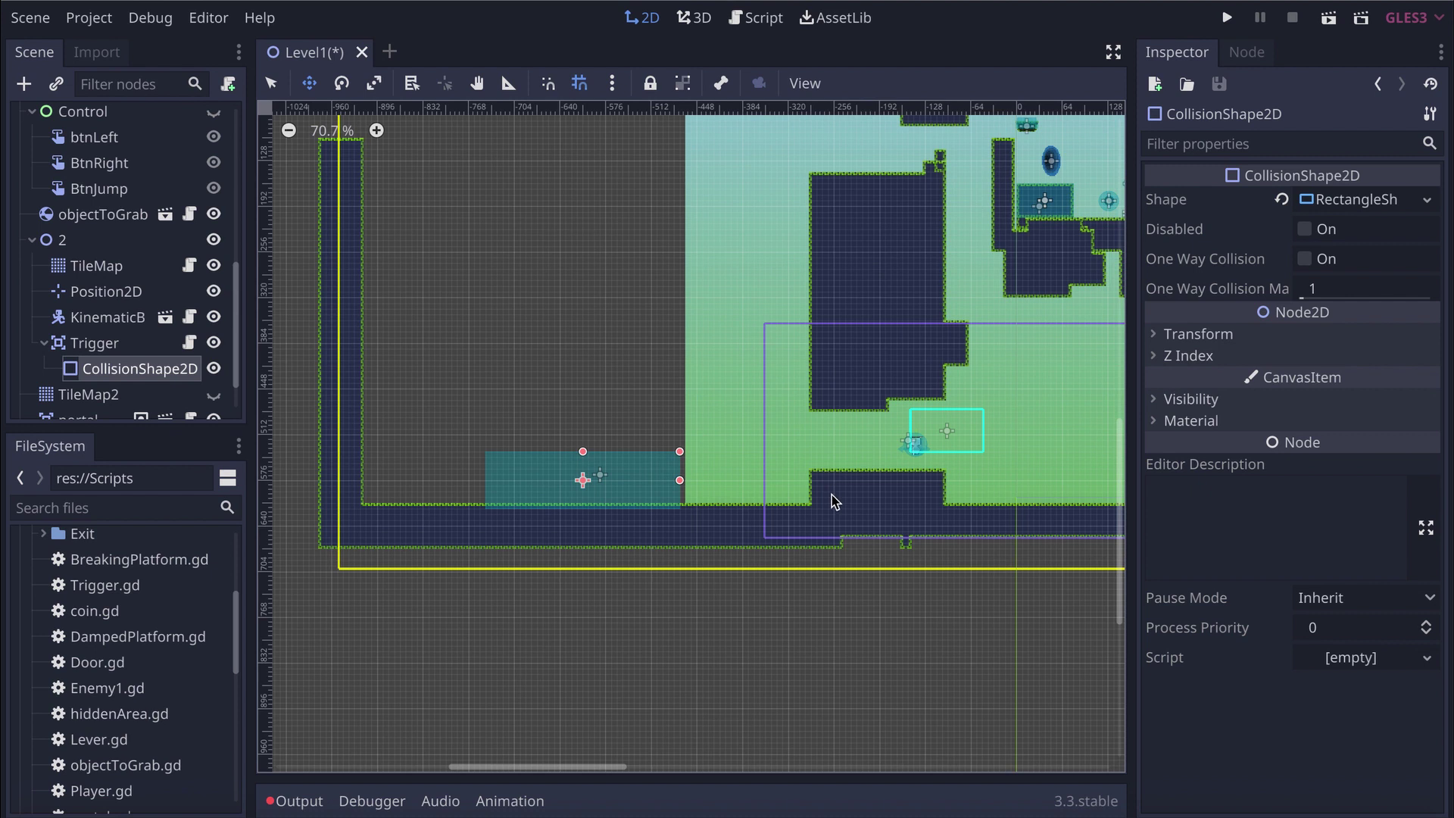
key(ctrl+s)
click(114, 344)
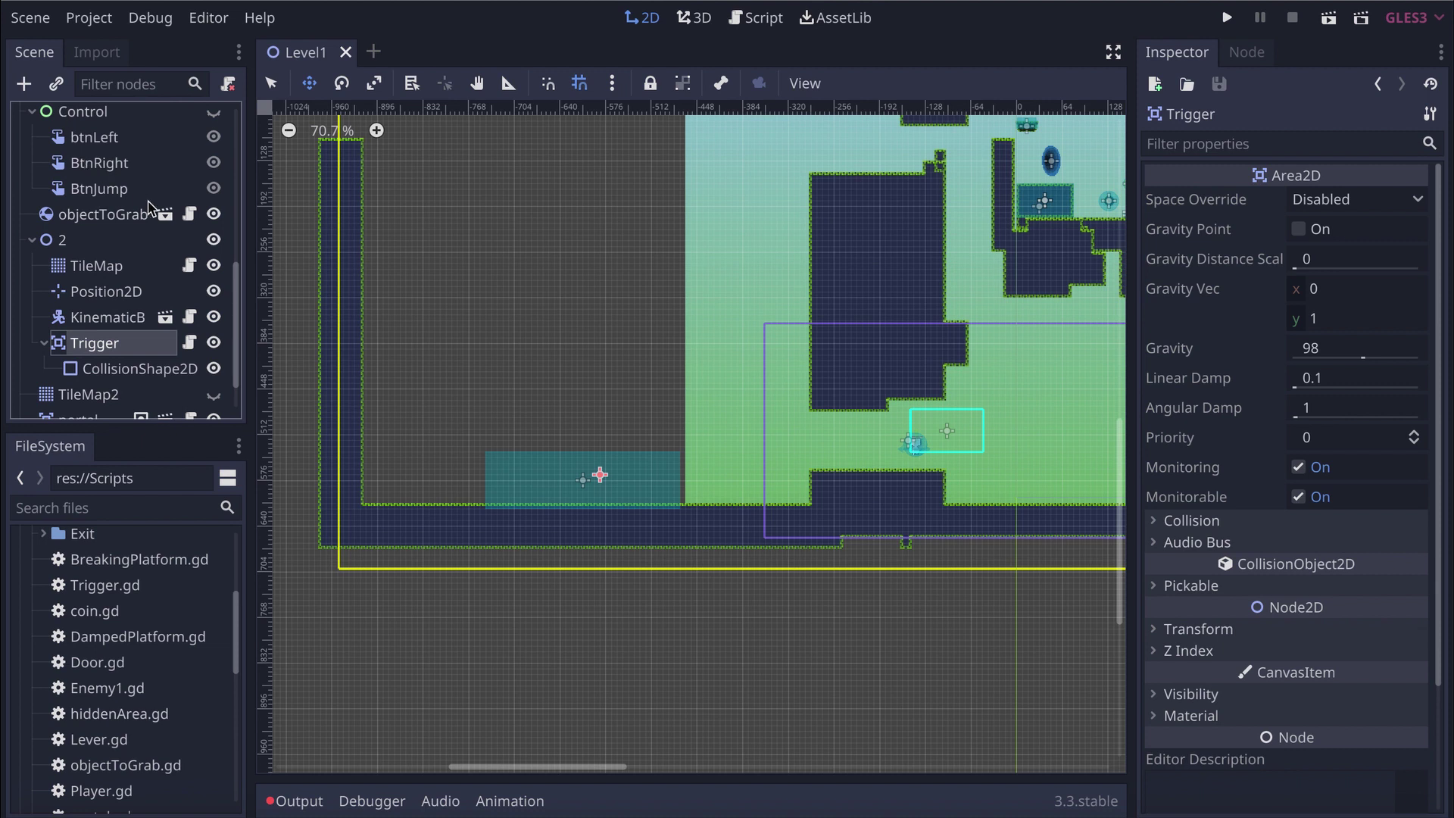
Create a new scene with a StaticBody2D as its root node
click(373, 53)
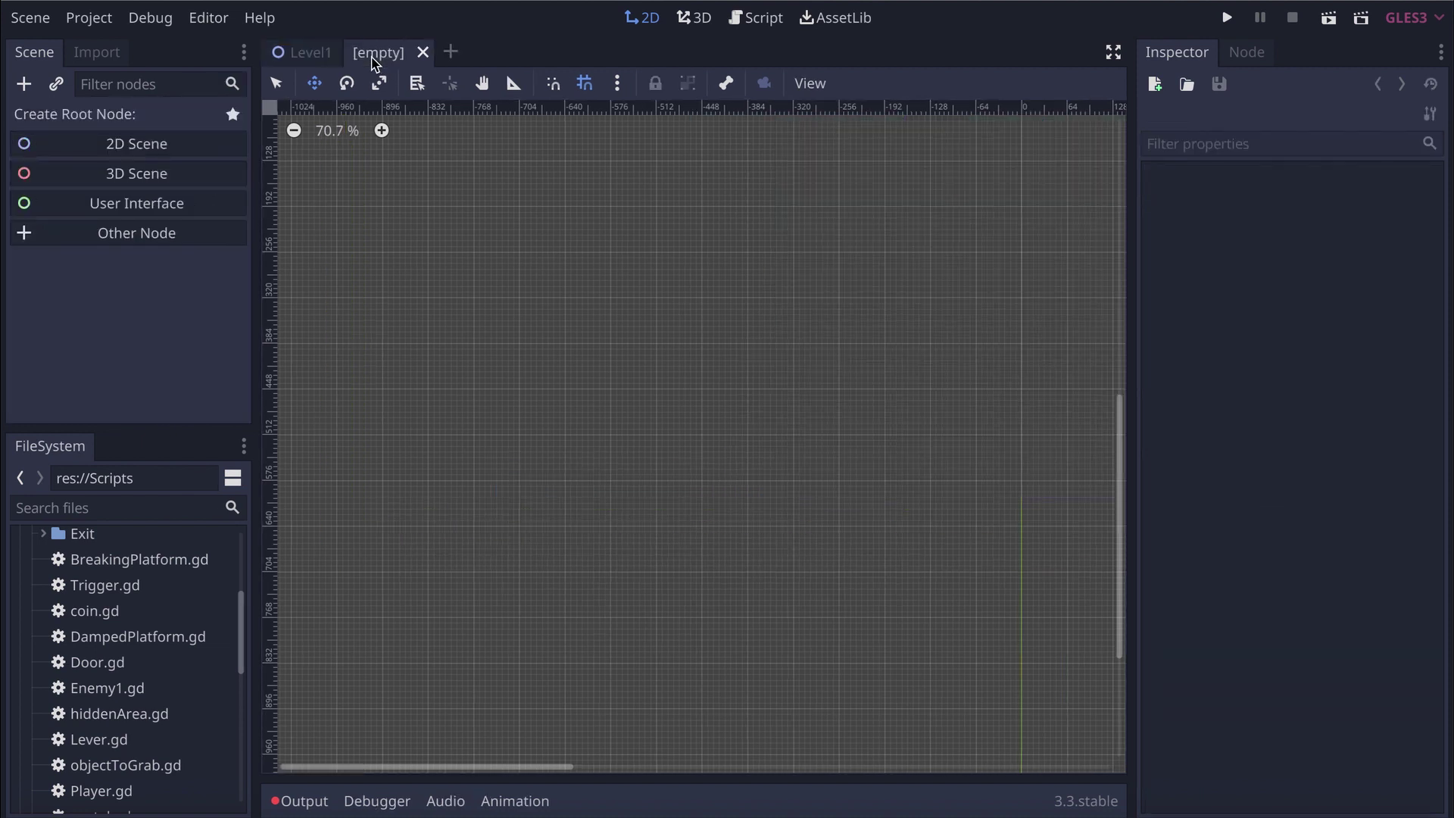
click(134, 90)
click(22, 85)
text(stat)
click(894, 724)
Add a CollisionShape2D node as a child of the StaticBody2D root
click(23, 84)
text(collisio)
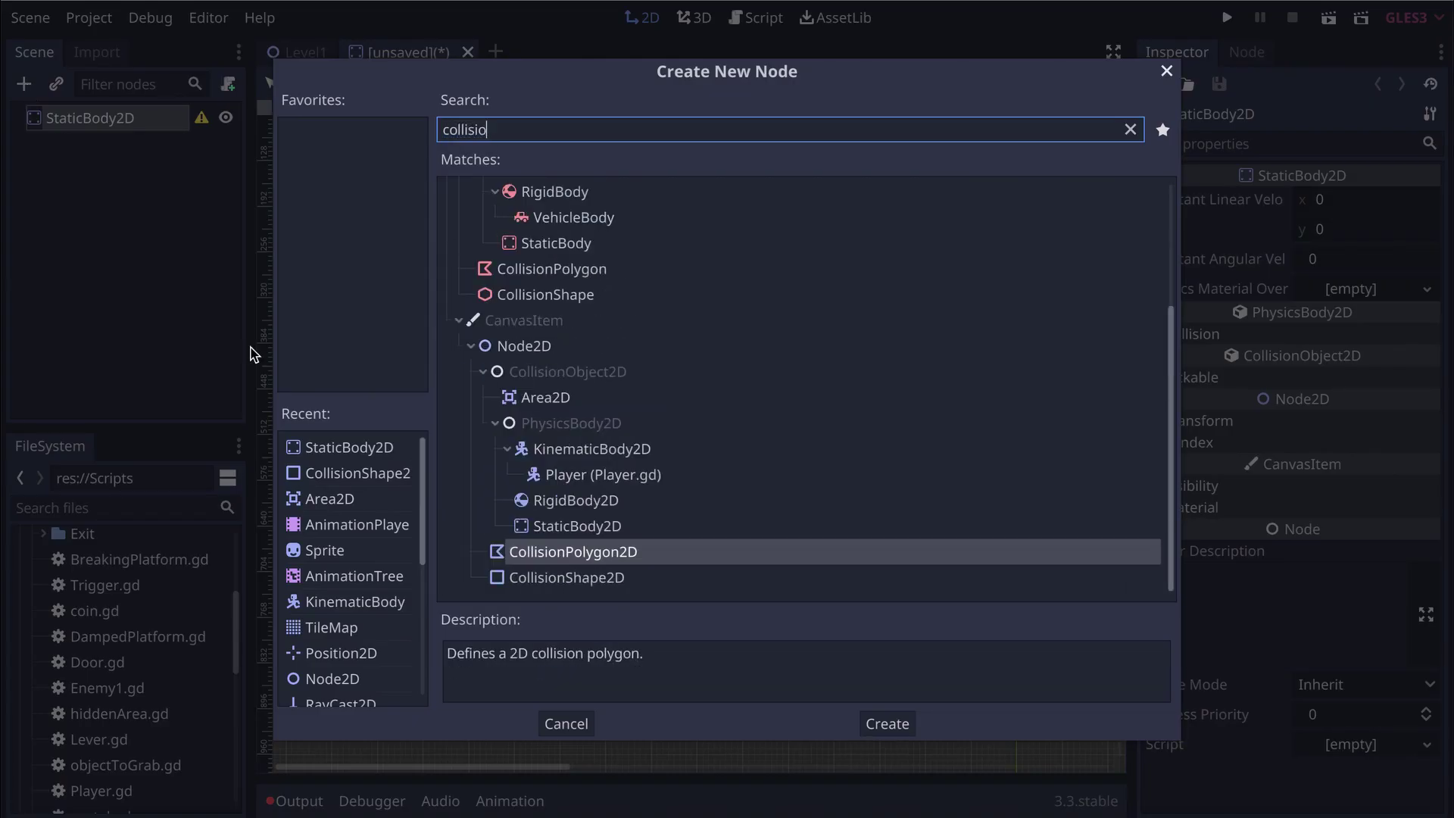
click(617, 578)
click(893, 725)
Add a Sprite node as a child of the StaticBody2D root
click(124, 121)
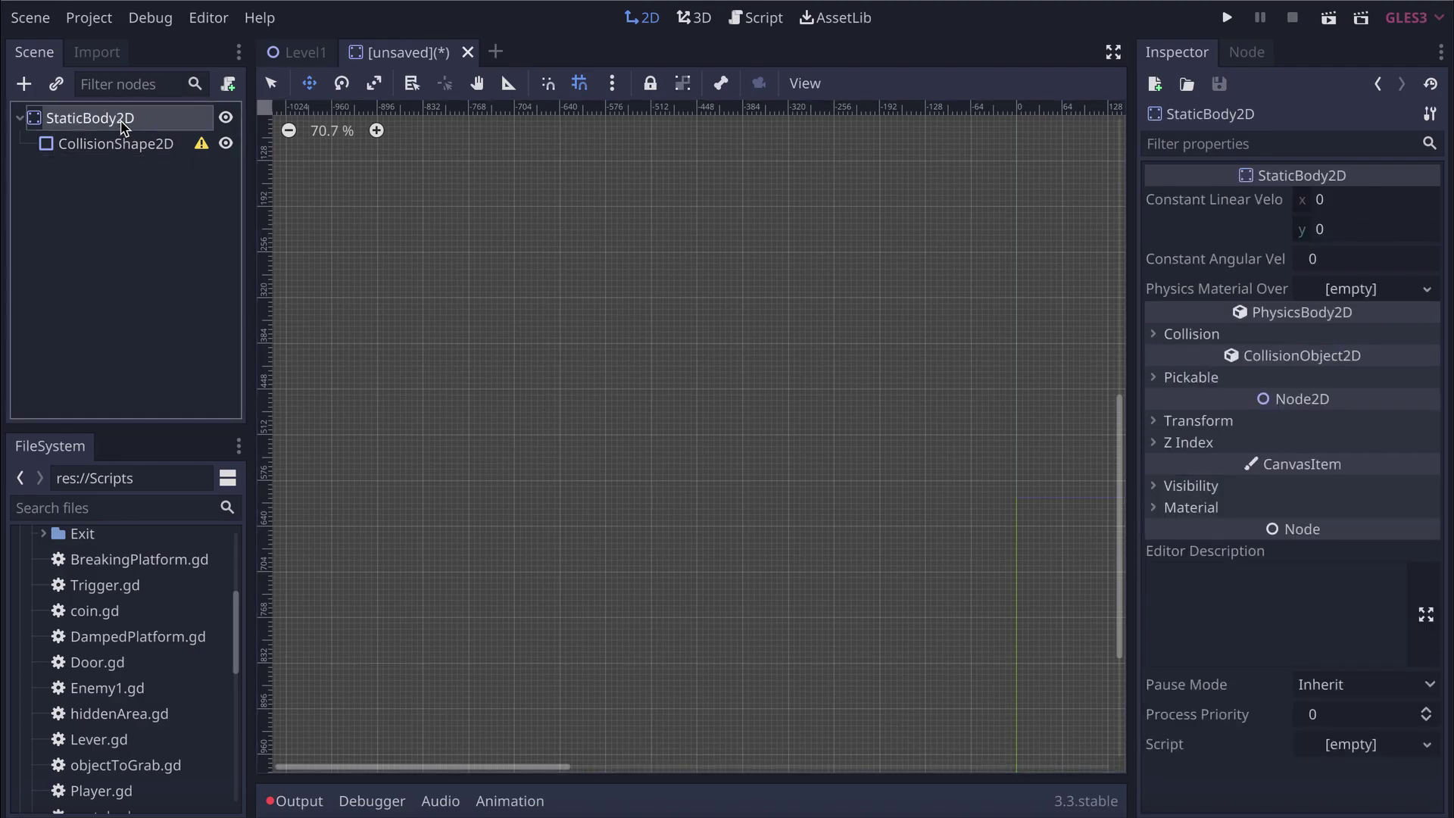
click(24, 84)
text(sprit)
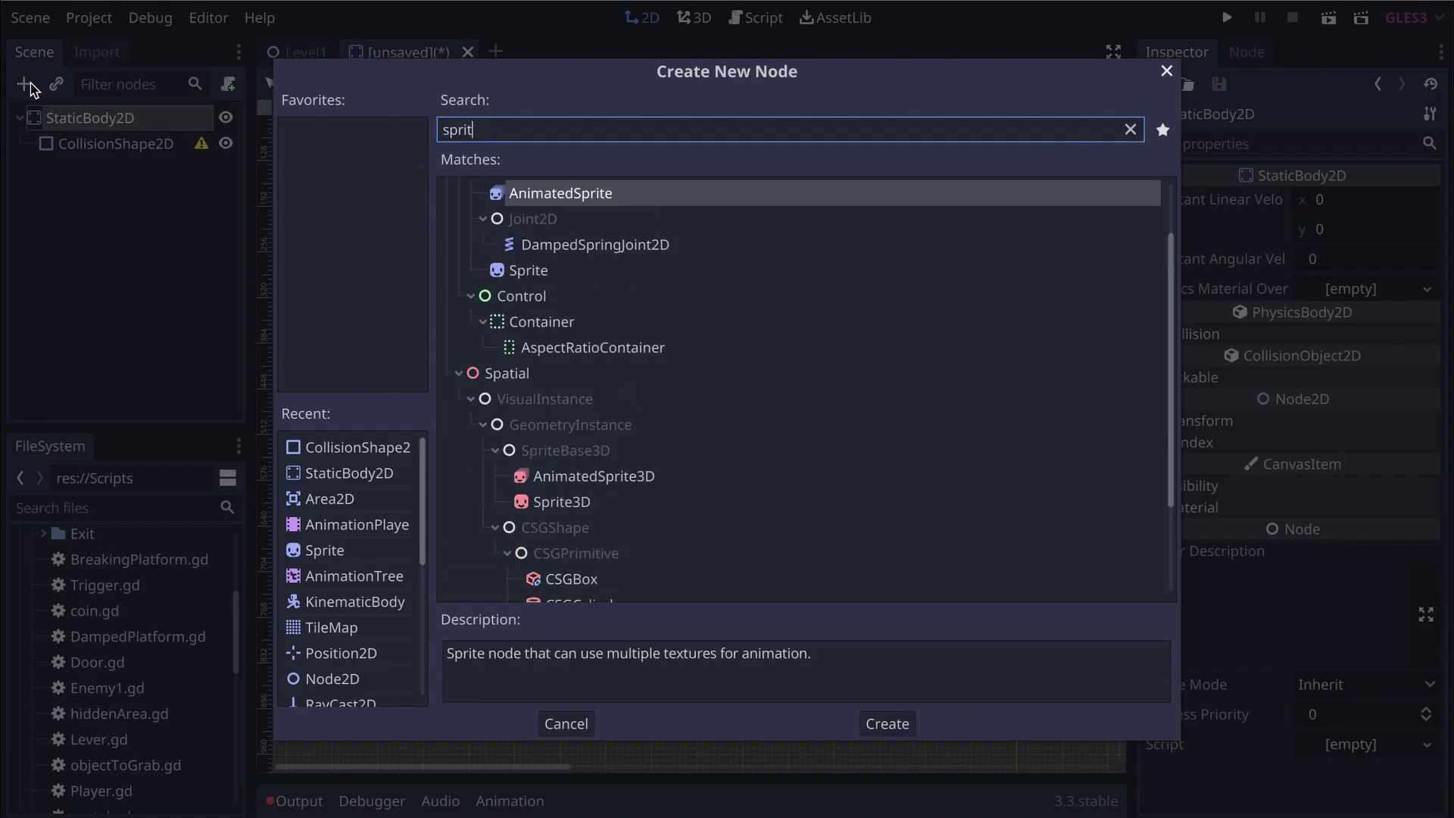
click(518, 270)
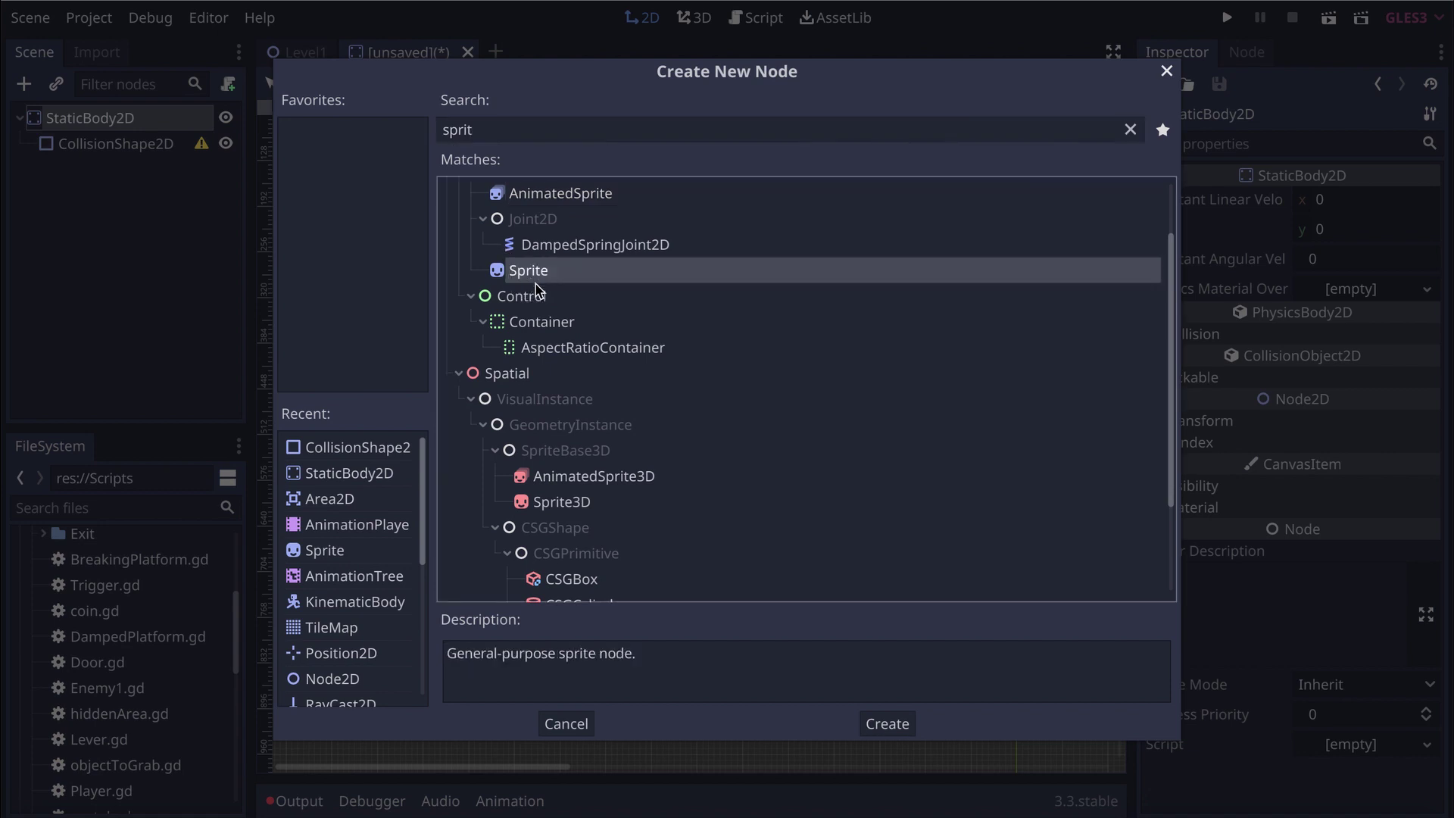
click(888, 723)
Add an AnimationPlayer node as a child of the StaticBody2D root
click(42, 115)
click(23, 84)
text(animat)
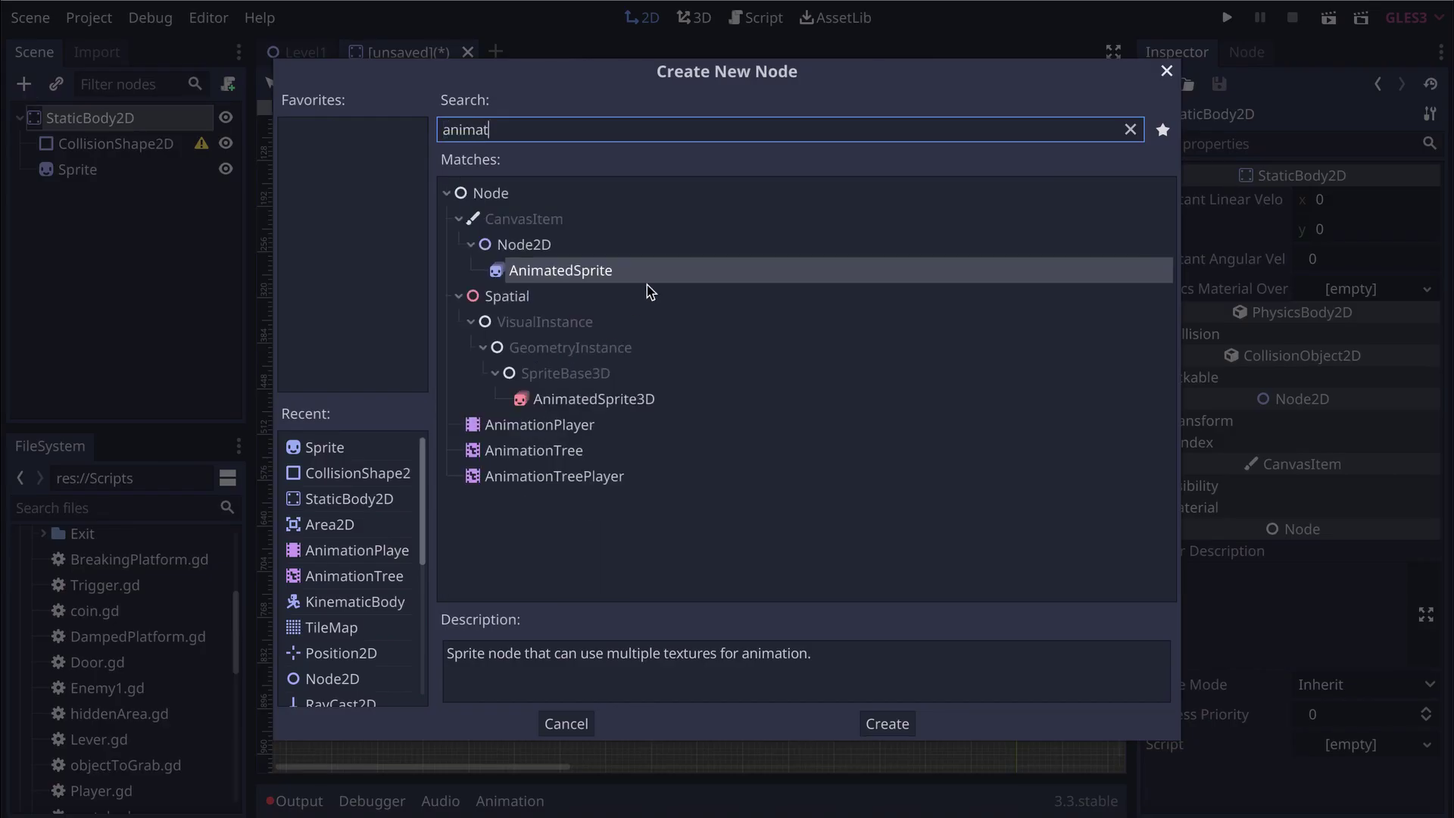
click(547, 427)
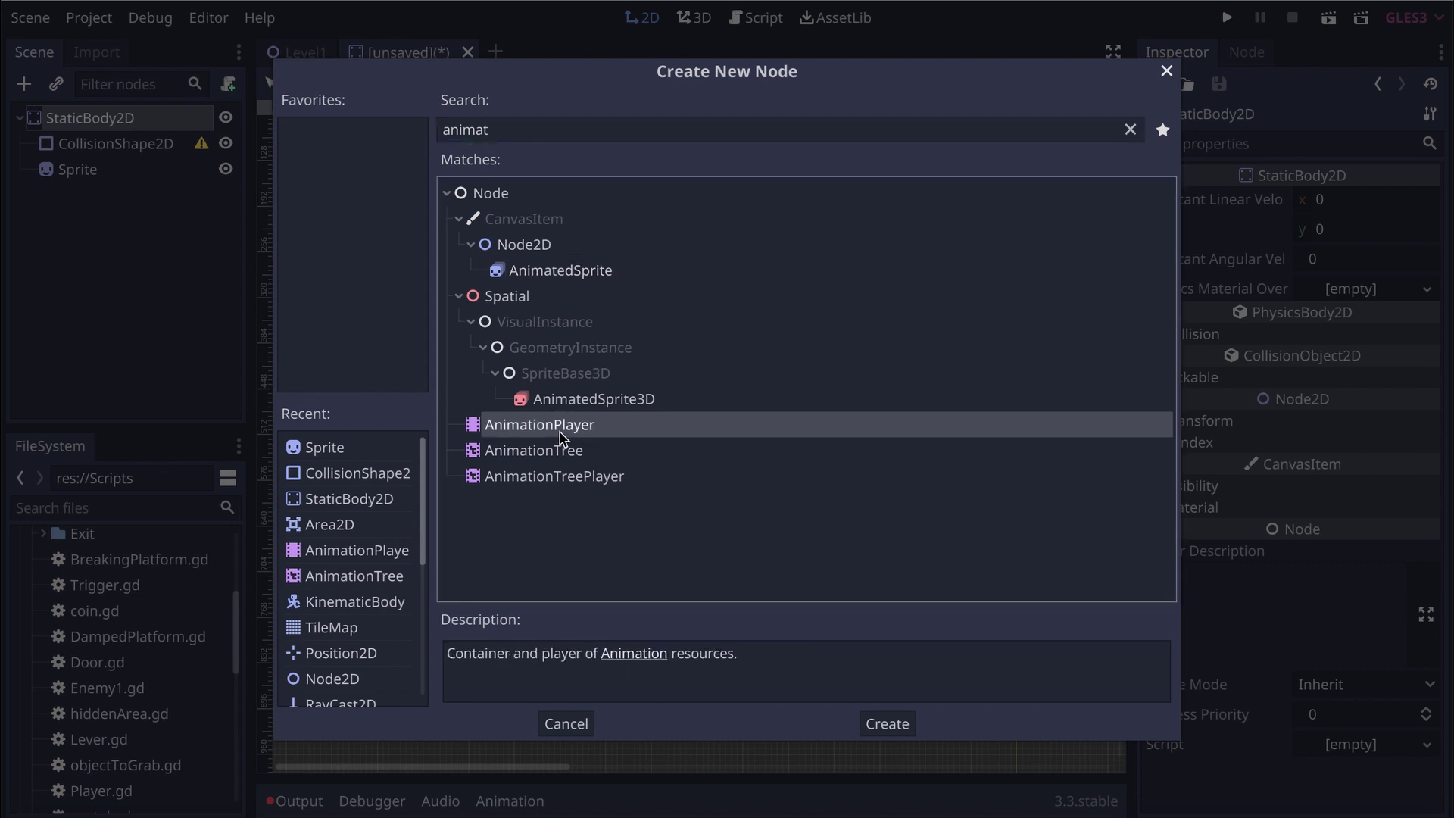
click(888, 724)
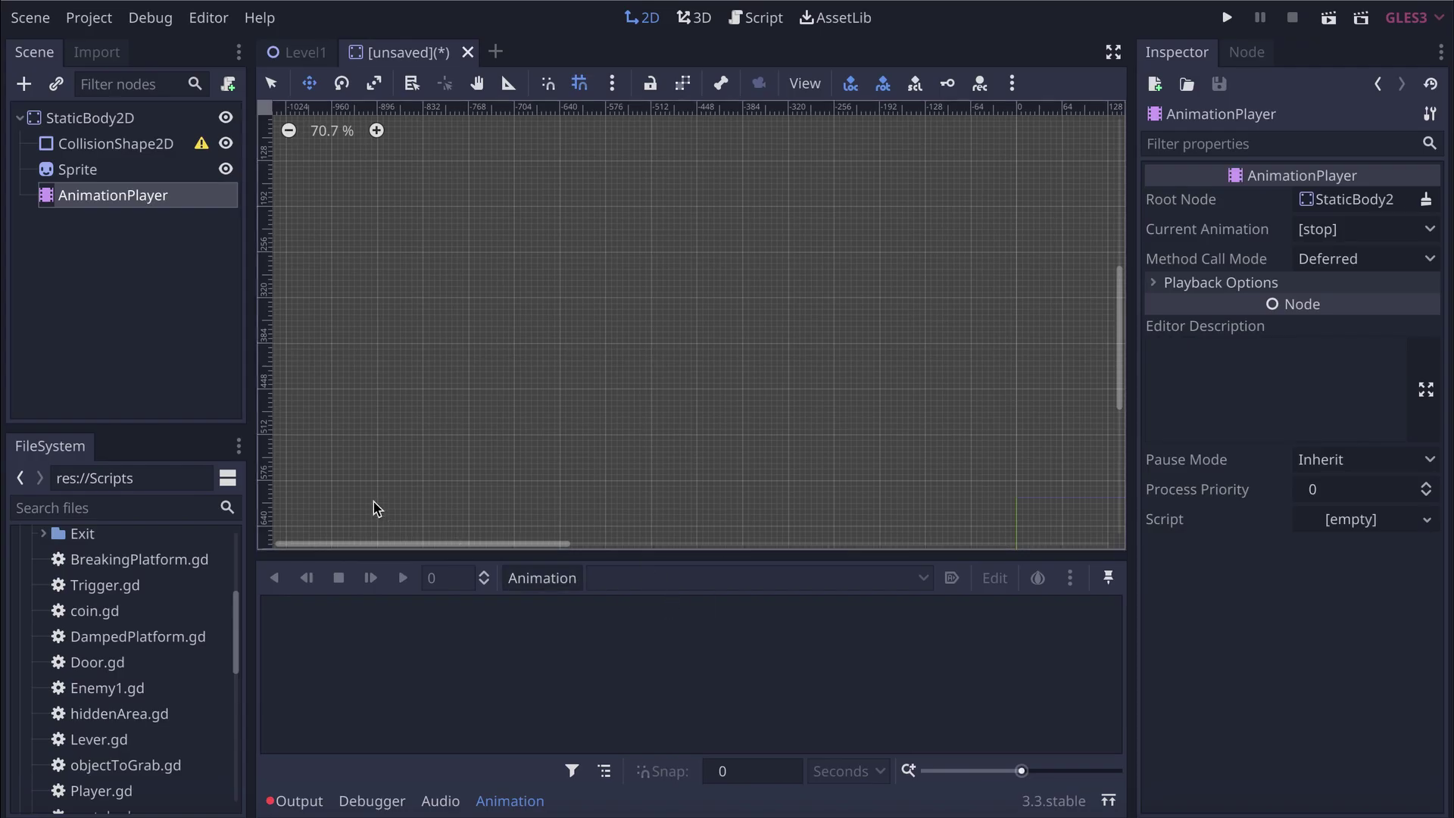
Rename the root node to Door and assign a new rectangle shape to its CollisionShape2D
double_click(72, 117)
text(Door)
click(116, 144)
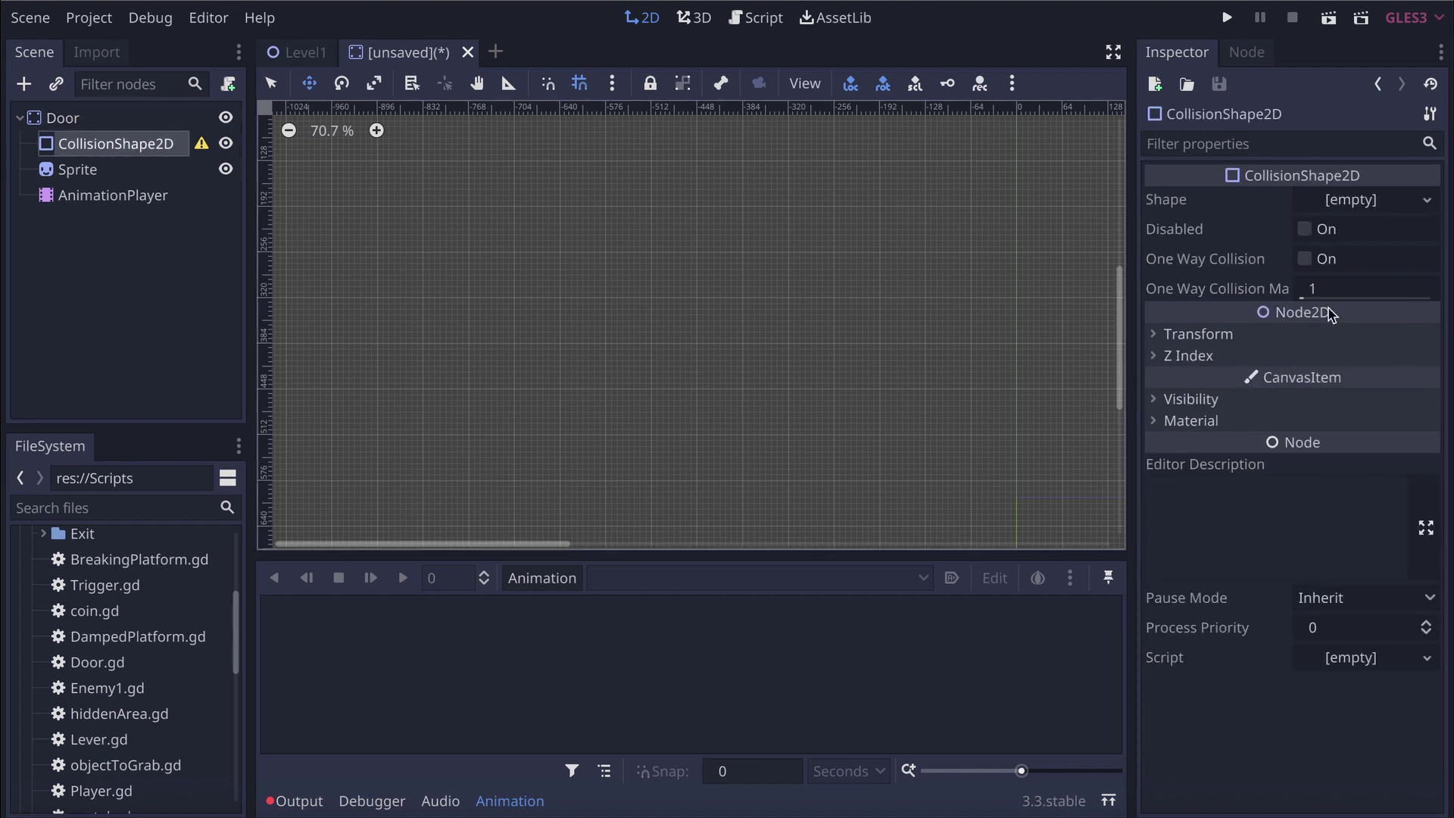
click(1383, 203)
click(1345, 376)
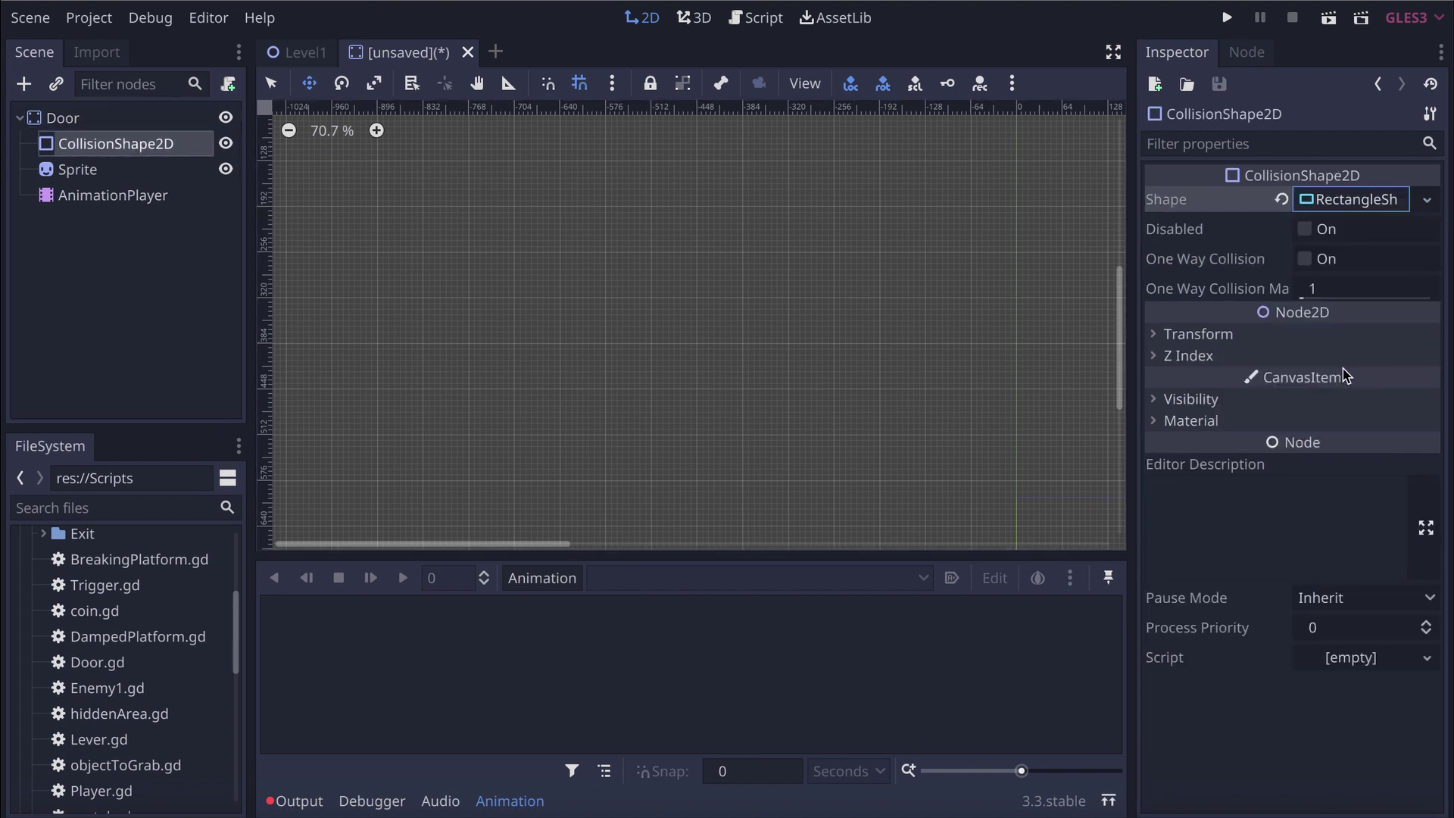
scroll(834, 269, down, 4)
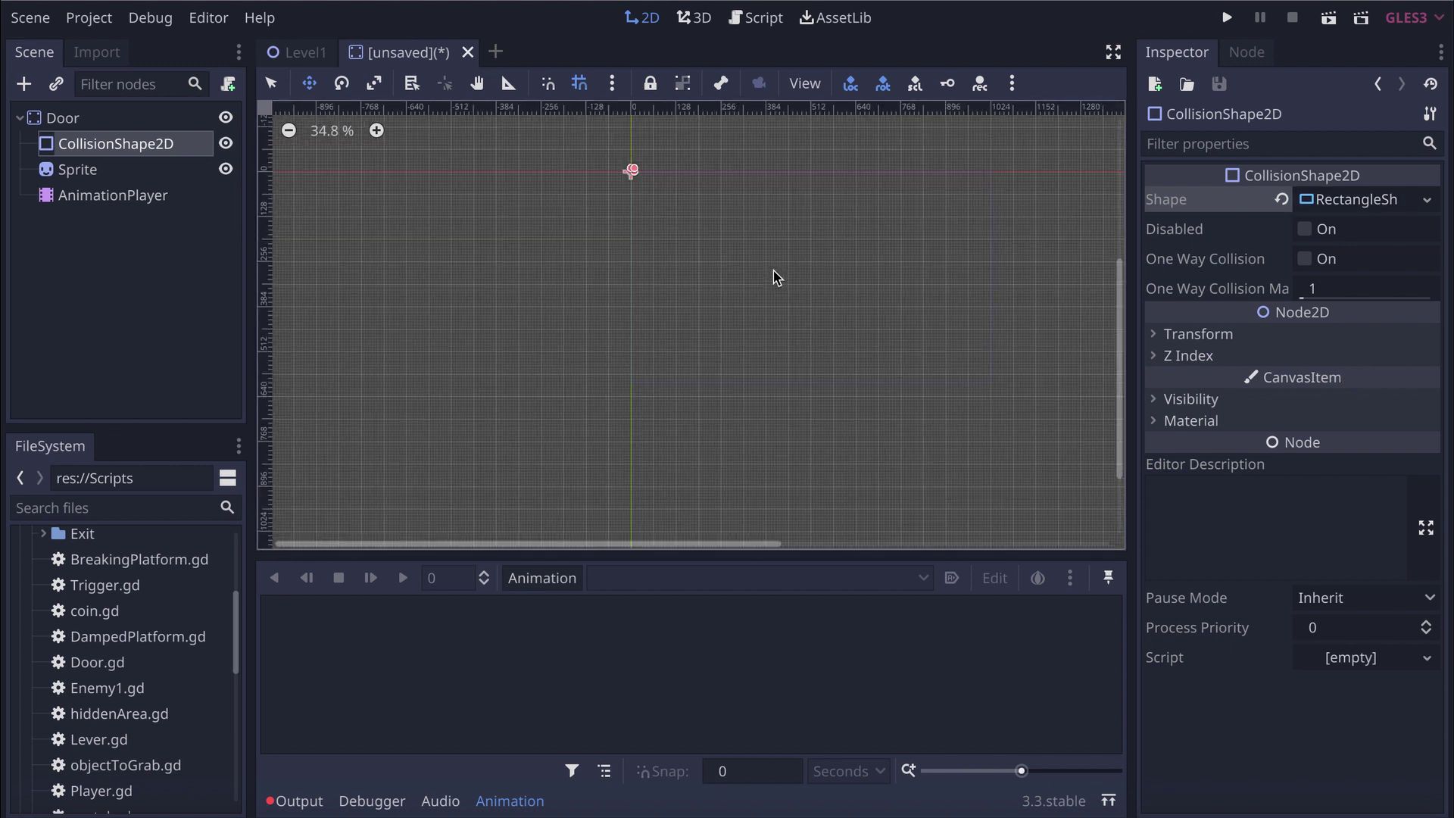
scroll(593, 242, up, 5)
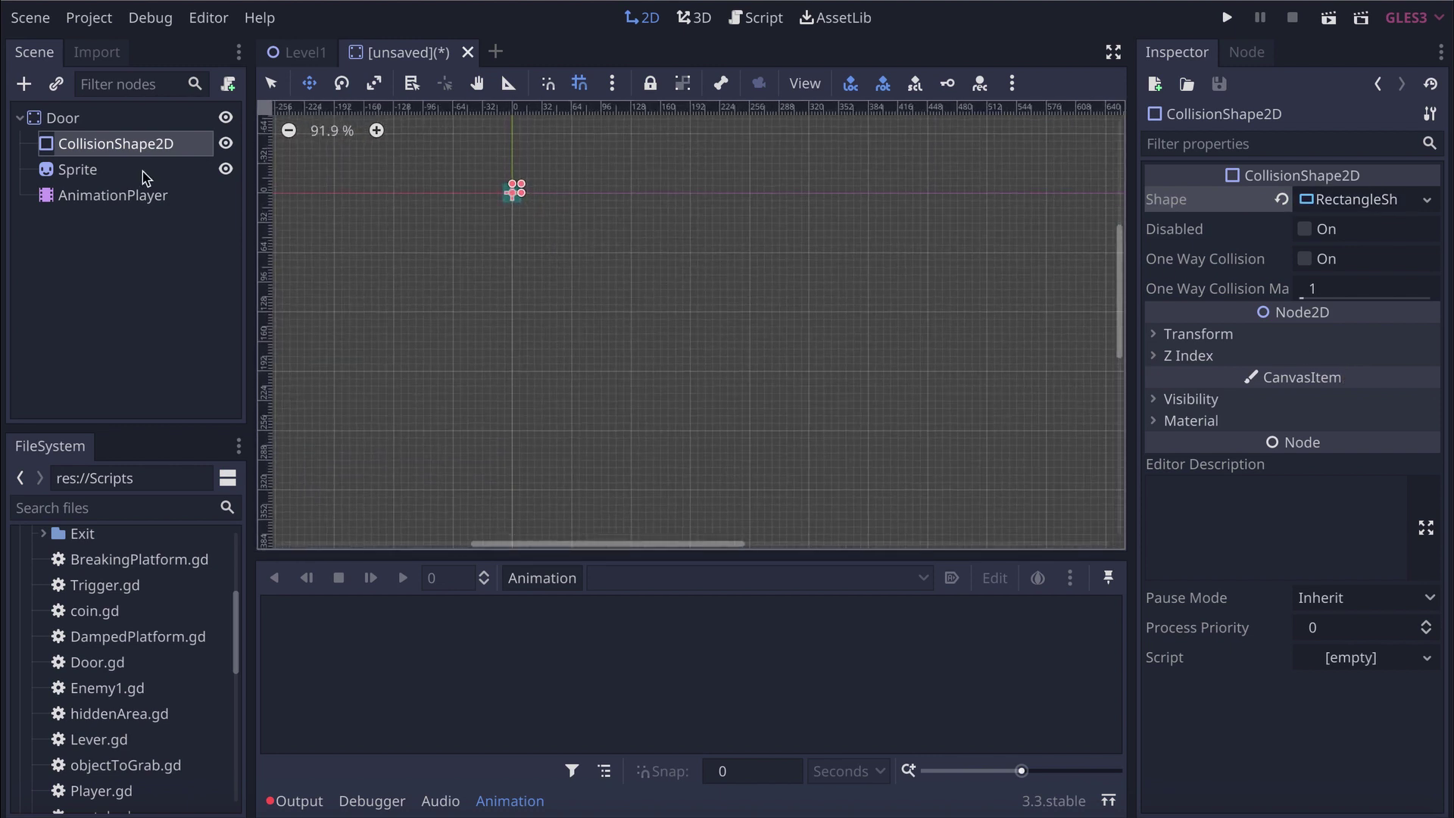
Assign Grill.png from the Sprites folder as the Sprite node's texture
click(97, 171)
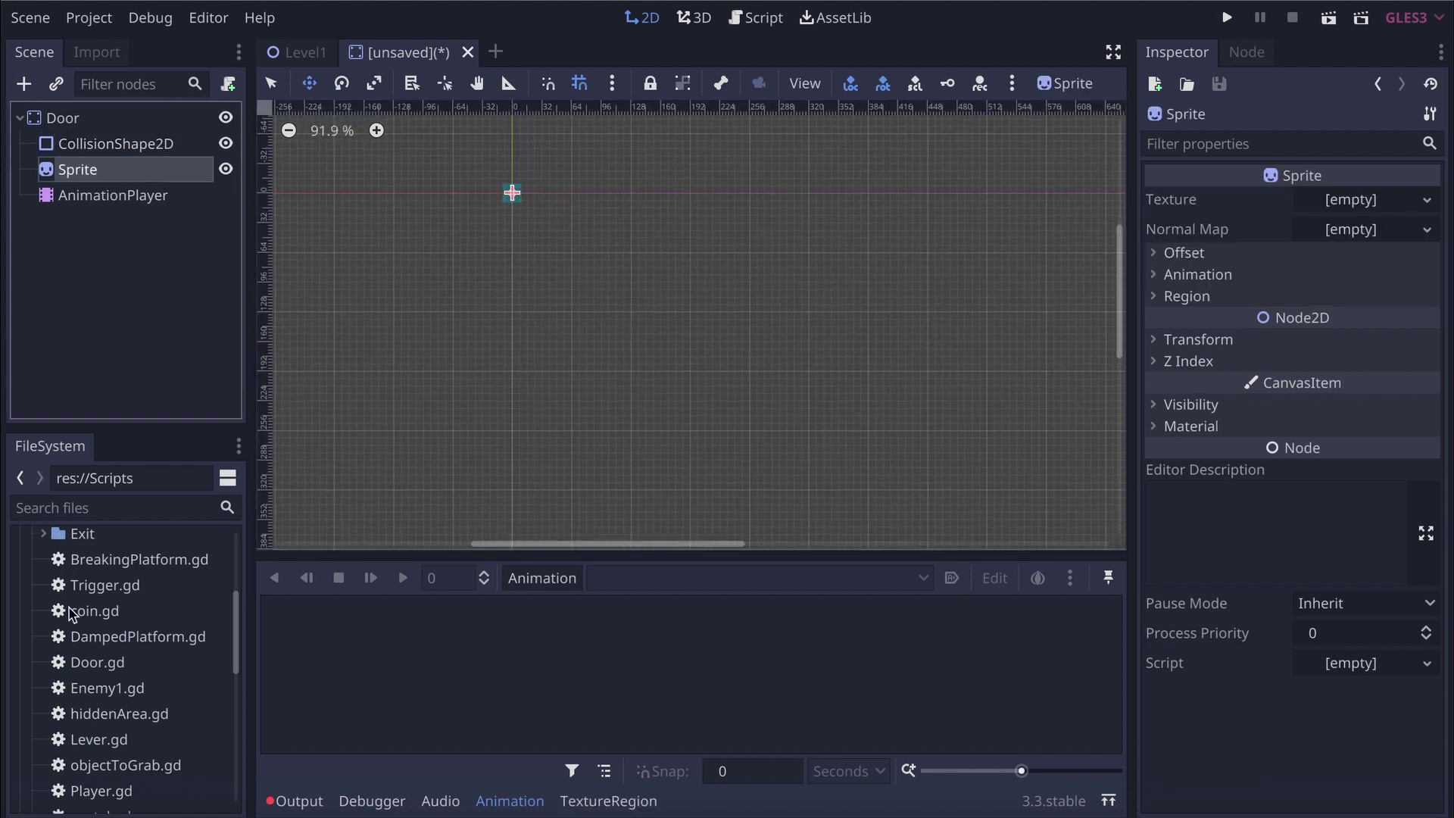
scroll(67, 598, up, 5)
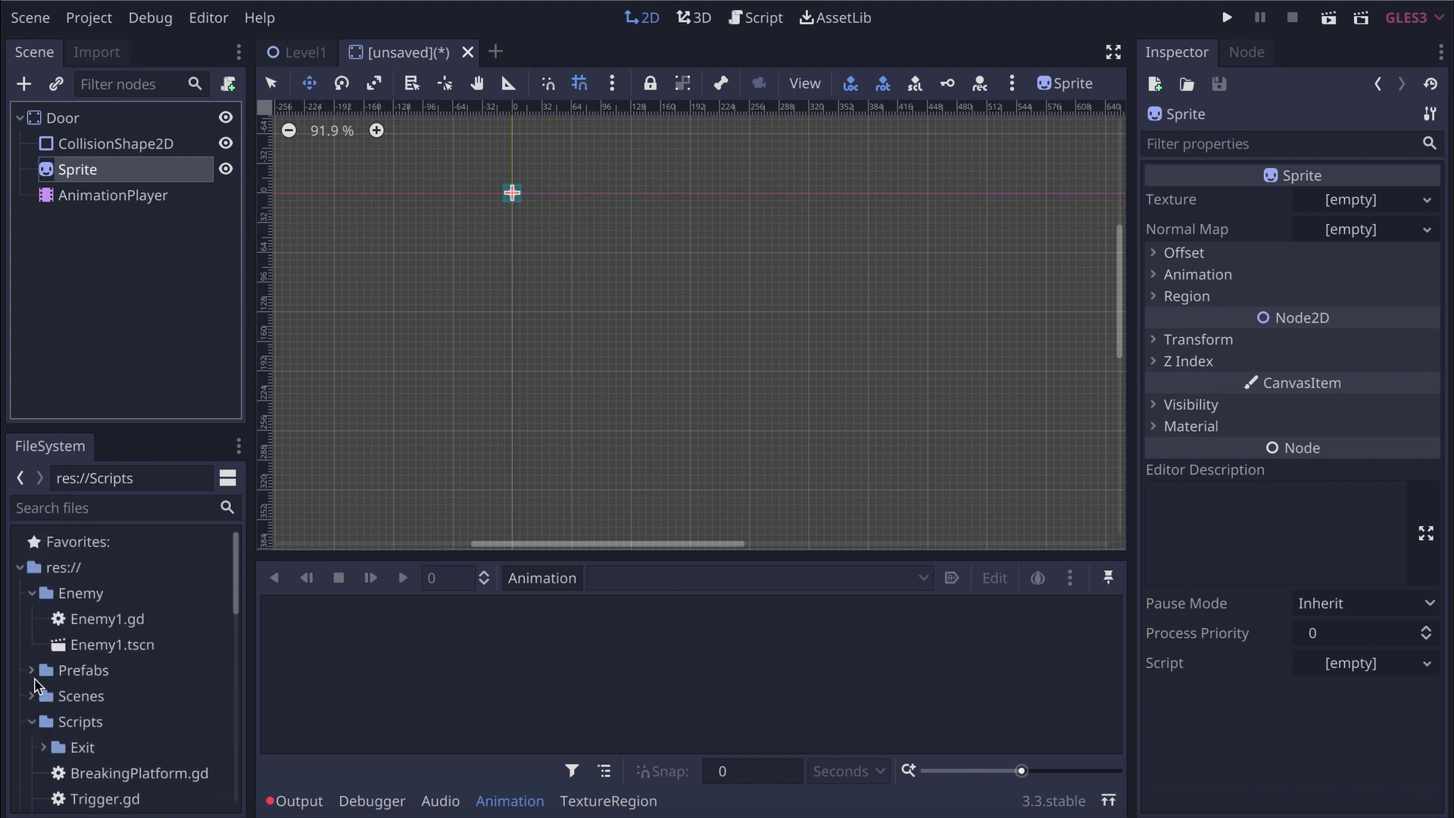
click(34, 724)
scroll(34, 721, down, 3)
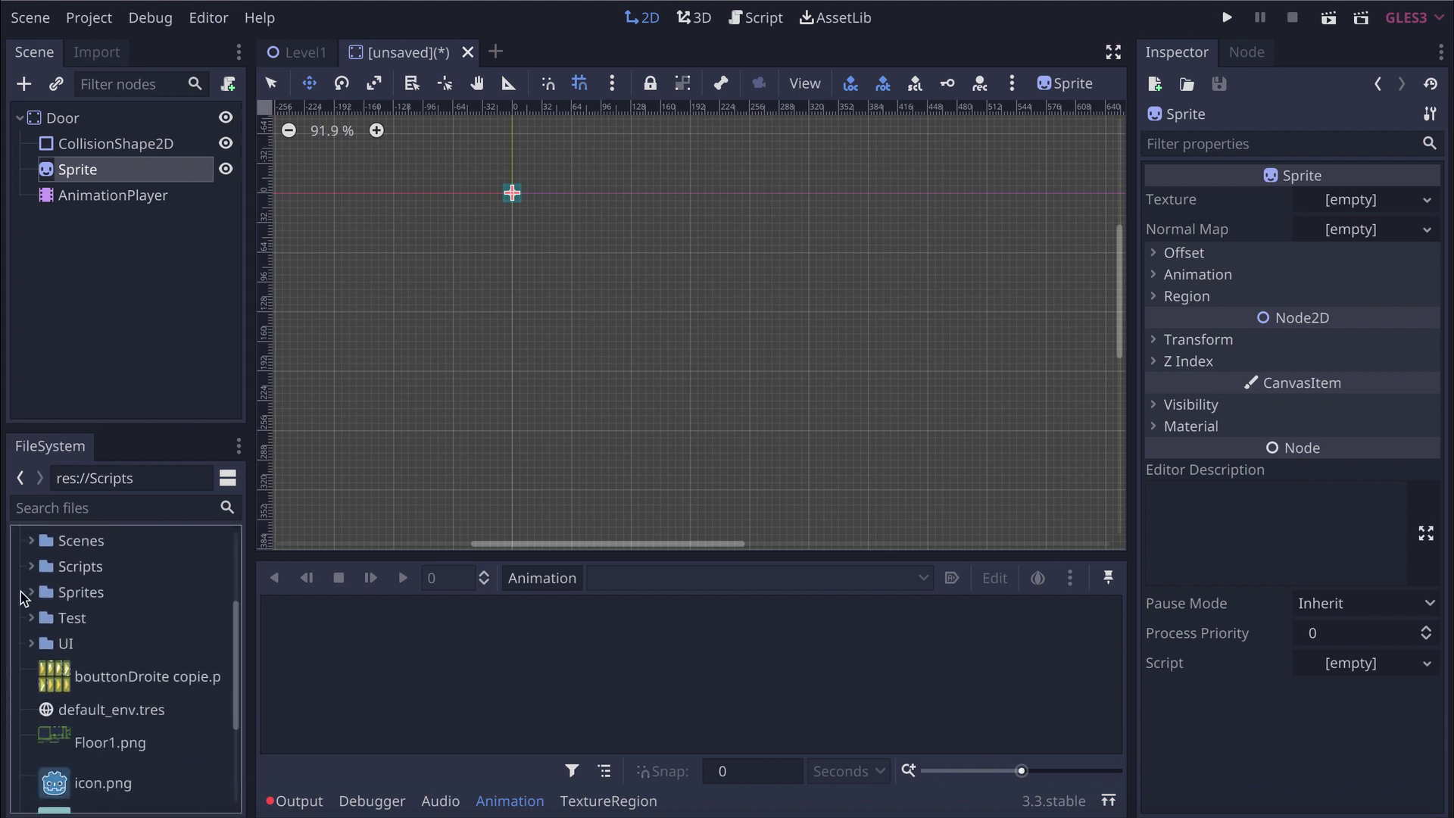
click(32, 593)
scroll(63, 653, down, 3)
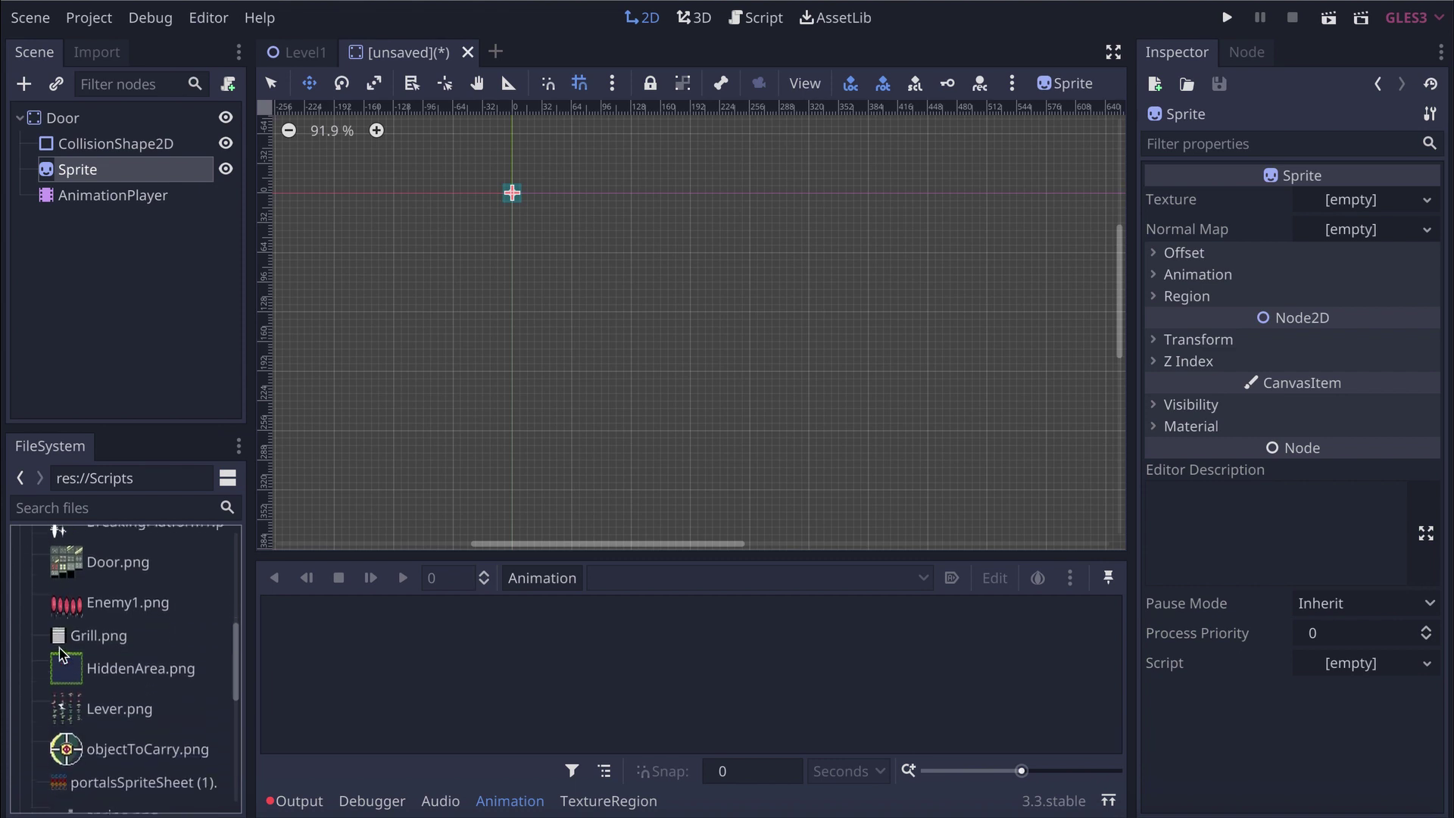
drag(98, 633, 1359, 203)
Resize the collision rectangle to match the grill sprite's outline and move the Sprite node above CollisionShape2D in the scene tree
scroll(471, 158, up, 4)
scroll(470, 157, up, 5)
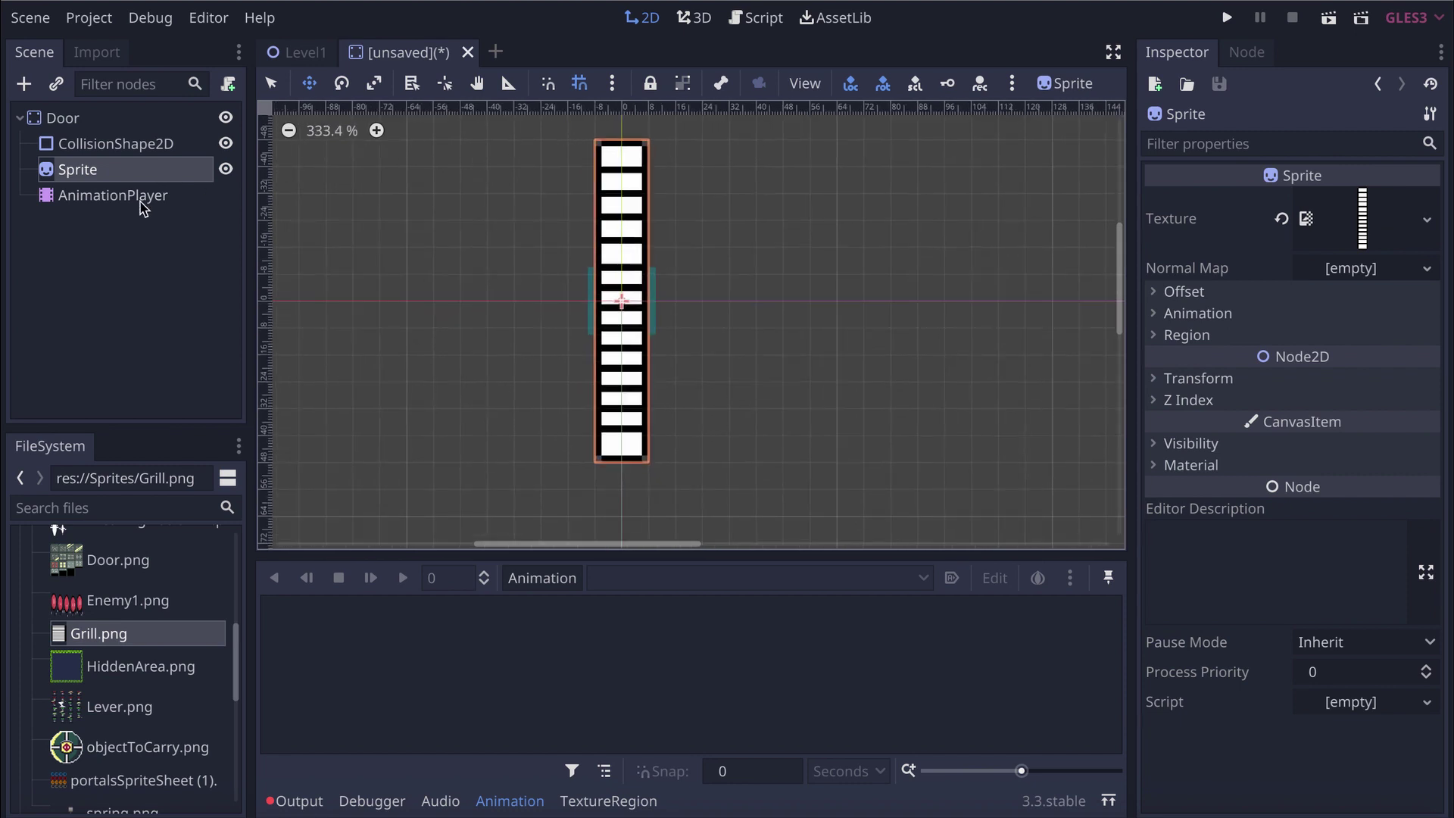
click(133, 145)
drag(655, 301, 621, 139)
drag(86, 171, 84, 130)
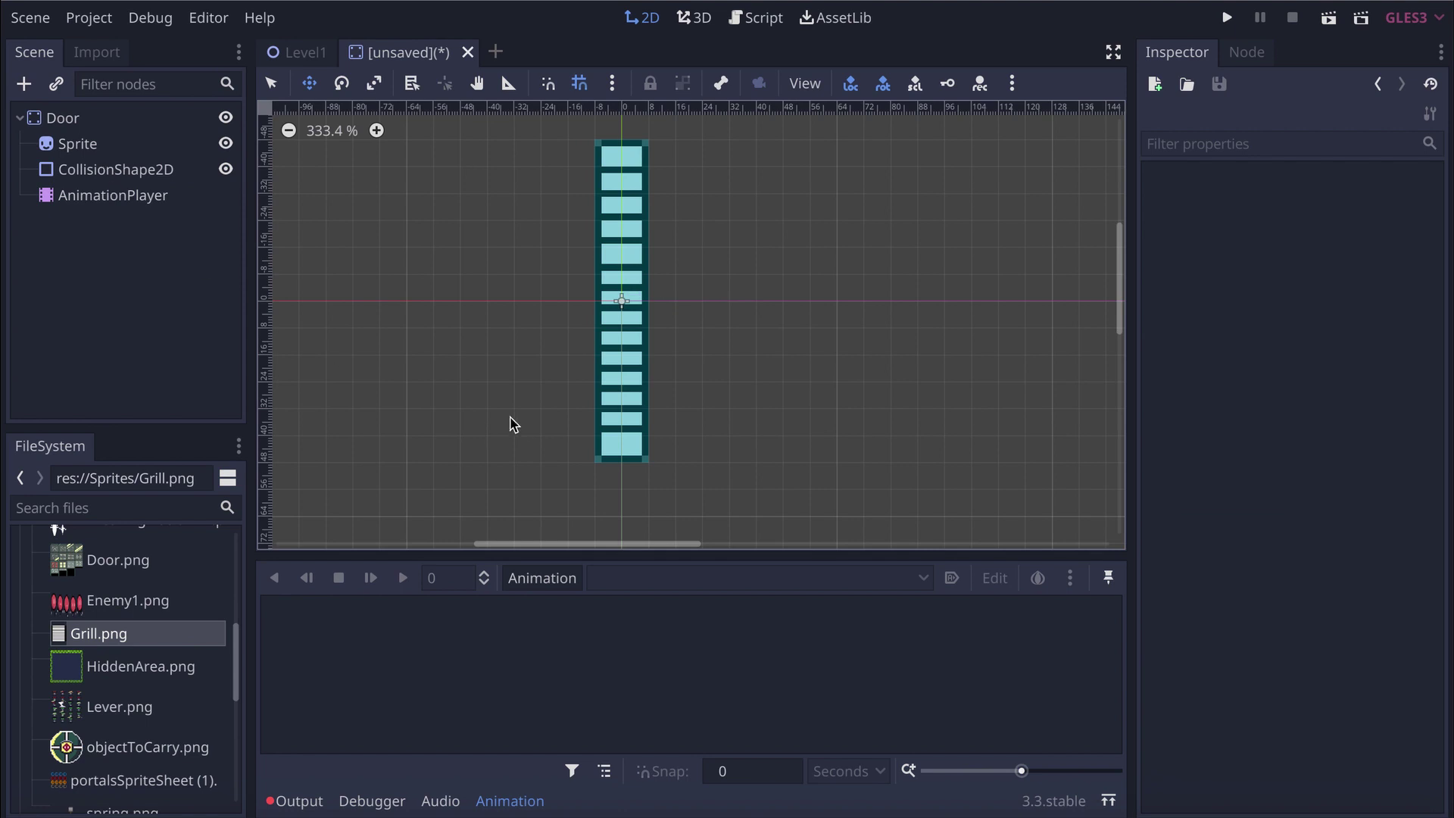
Create a new animation named Idle in the AnimationPlayer
click(553, 578)
click(573, 475)
key(BackSpace)
text(Idle)
key(Return)
Create another animation named Active
click(553, 578)
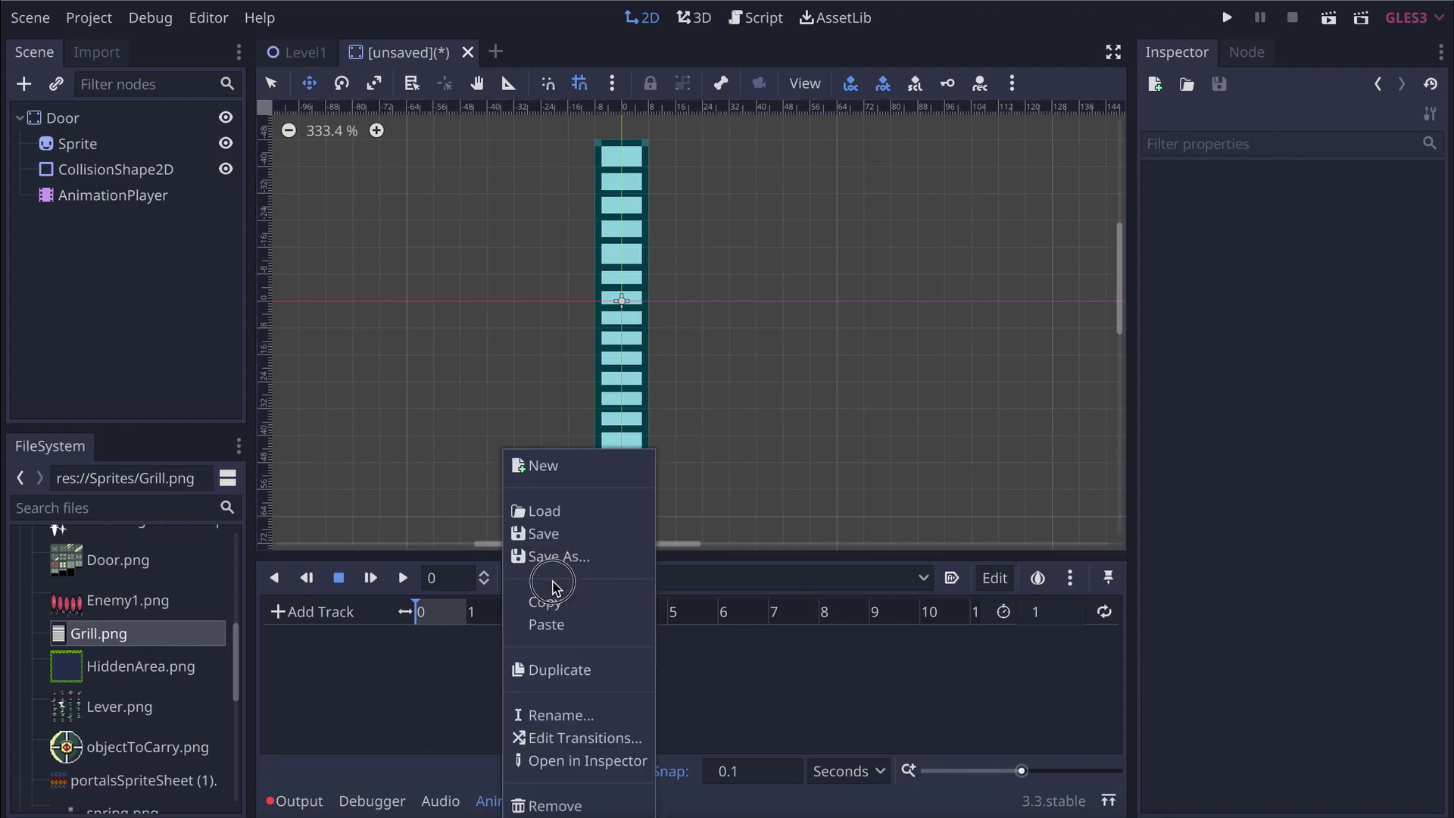
click(564, 461)
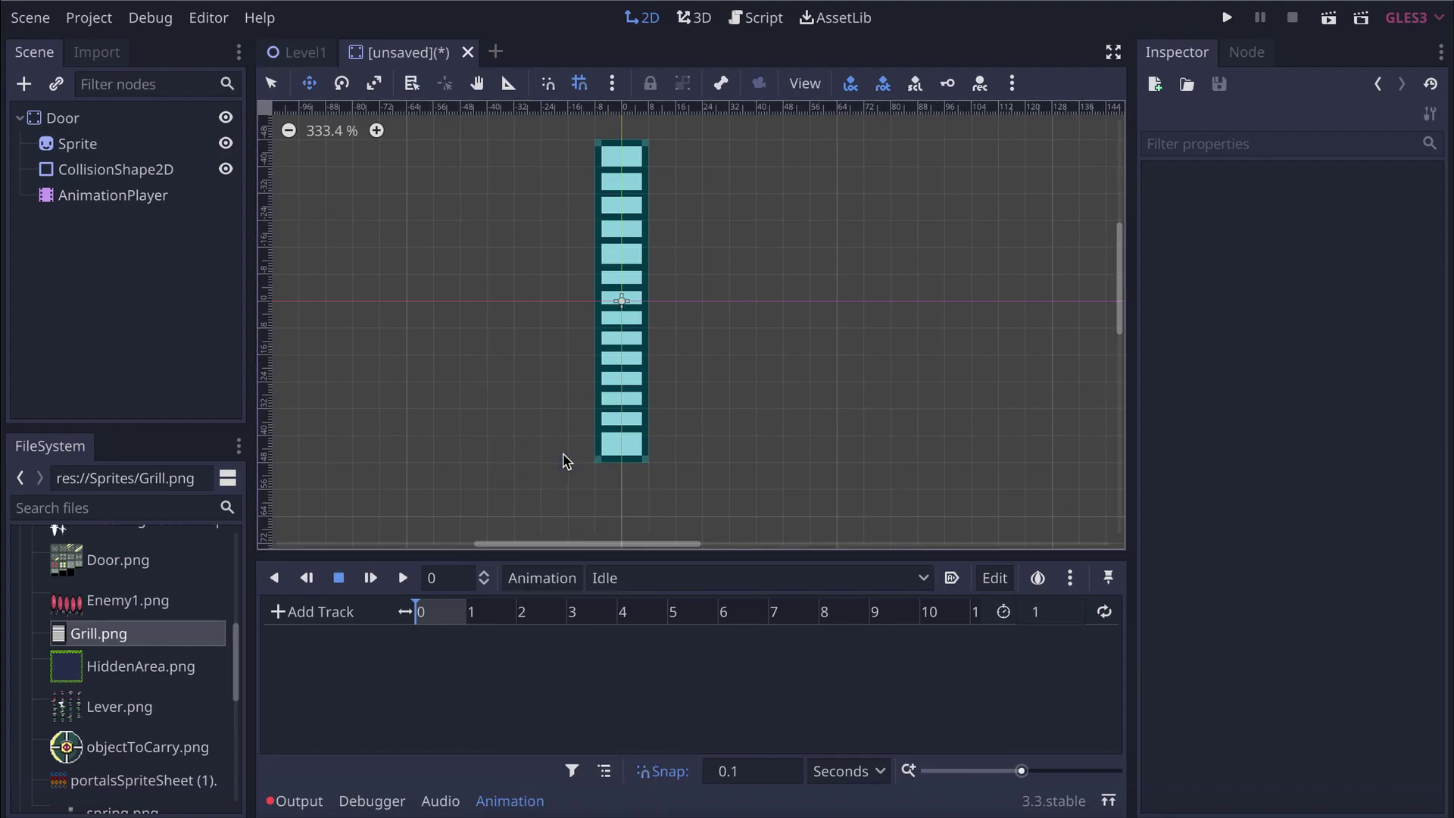
click(557, 578)
click(591, 468)
text(Active)
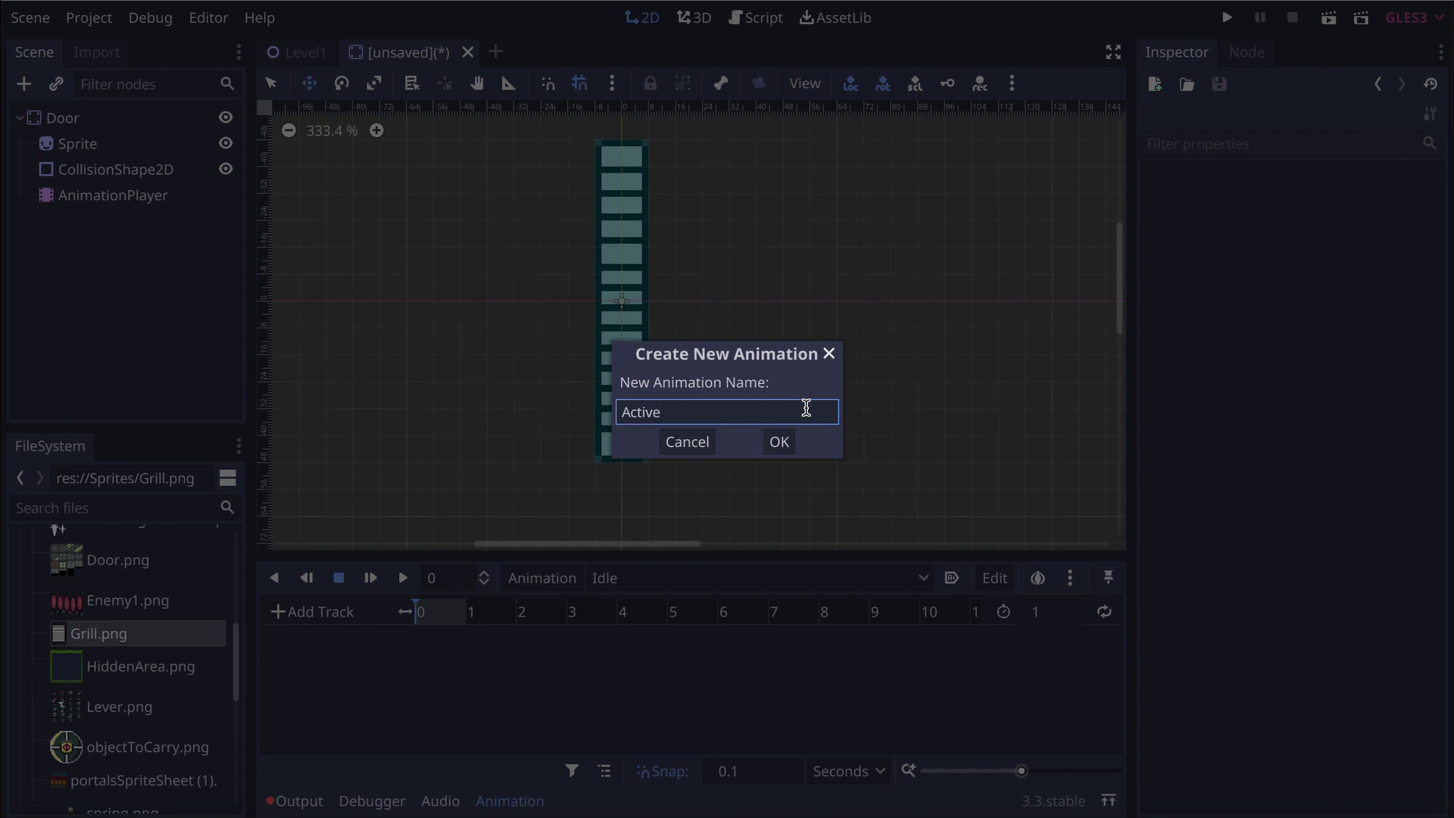
click(779, 442)
Create a third animation named Closed
click(542, 578)
click(577, 470)
text(Closed)
click(773, 442)
Switch to the Idle animation and create a position track for the Sprite with a key at time 0
click(642, 579)
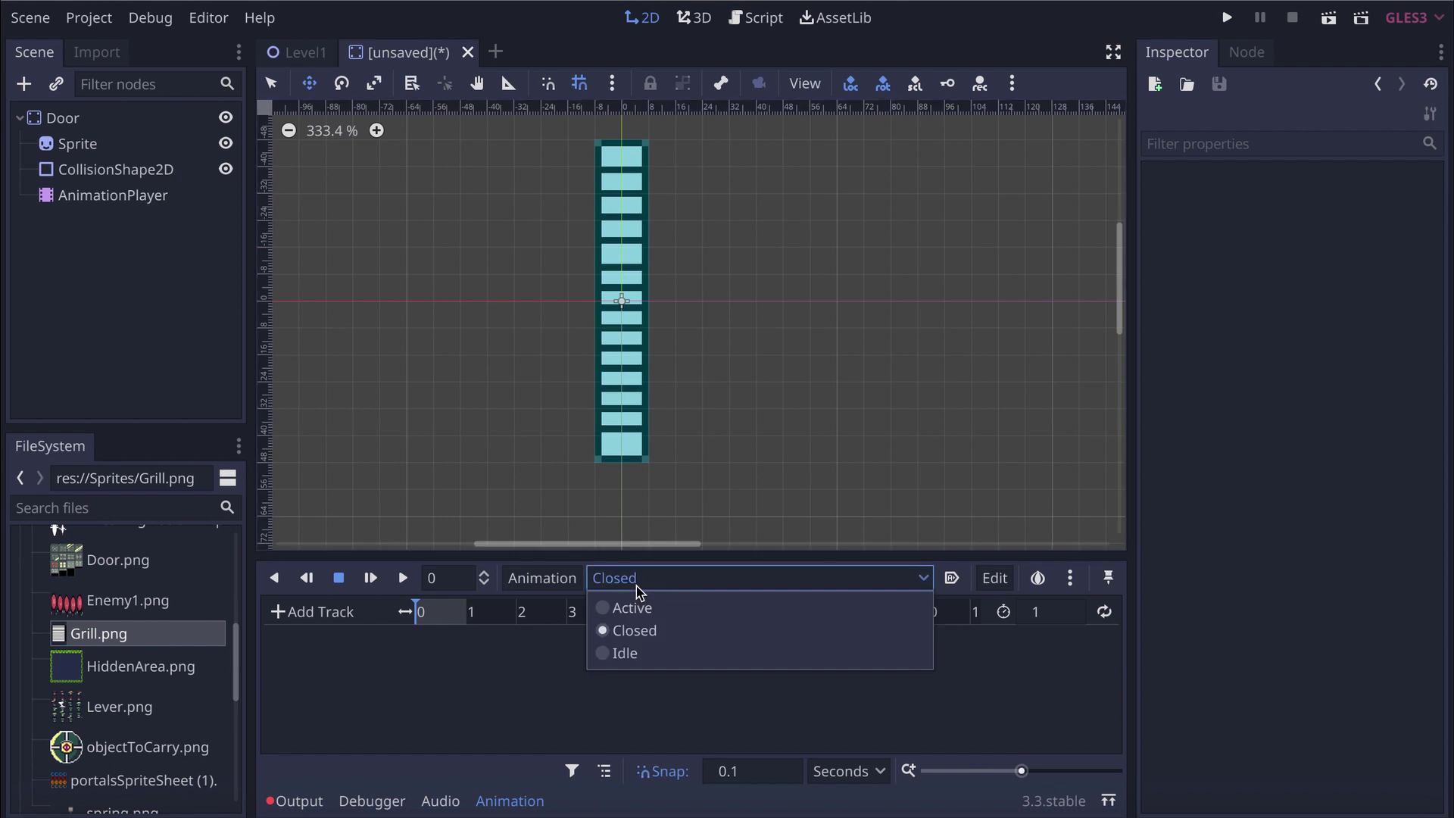
click(659, 653)
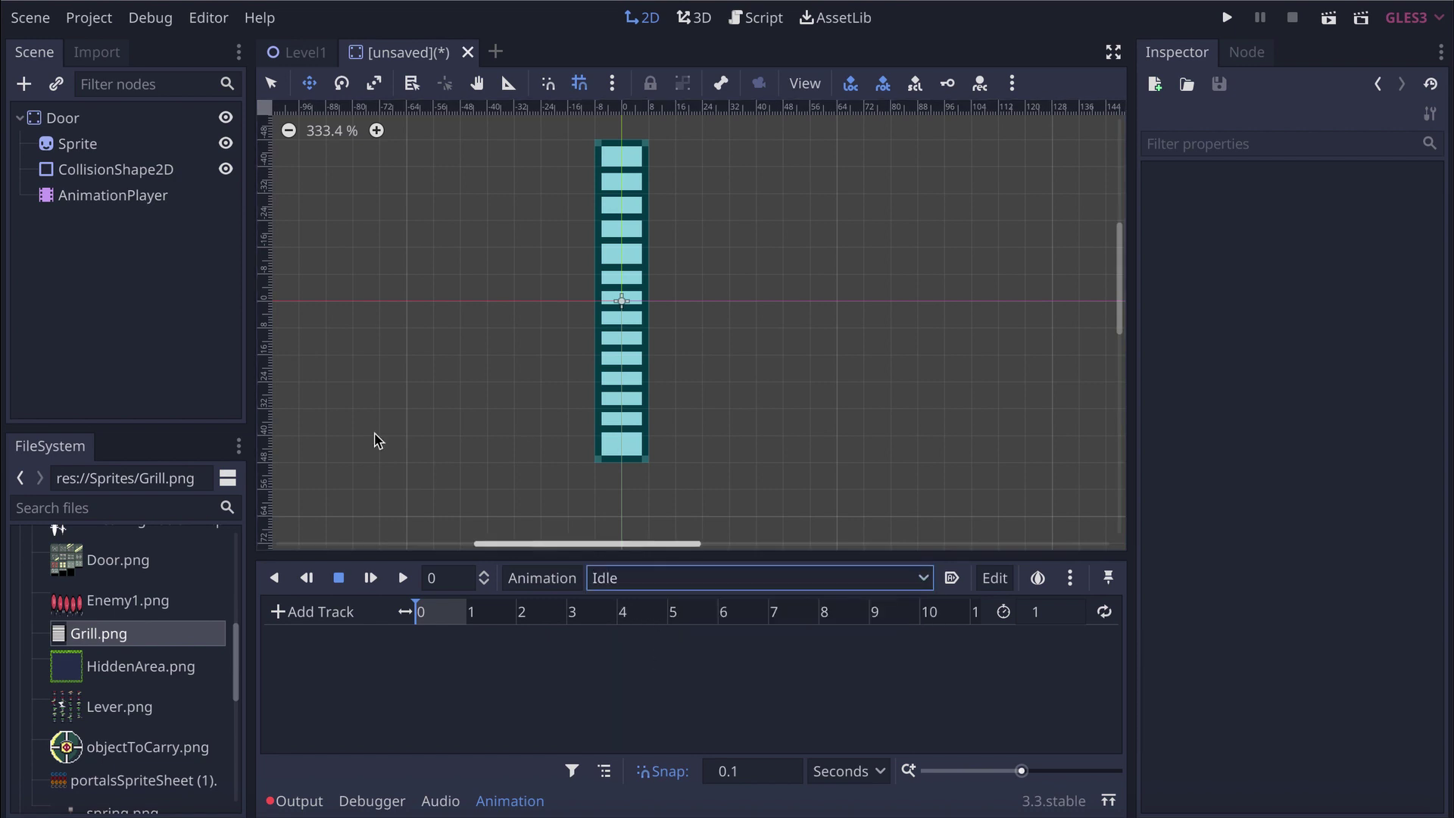
click(84, 144)
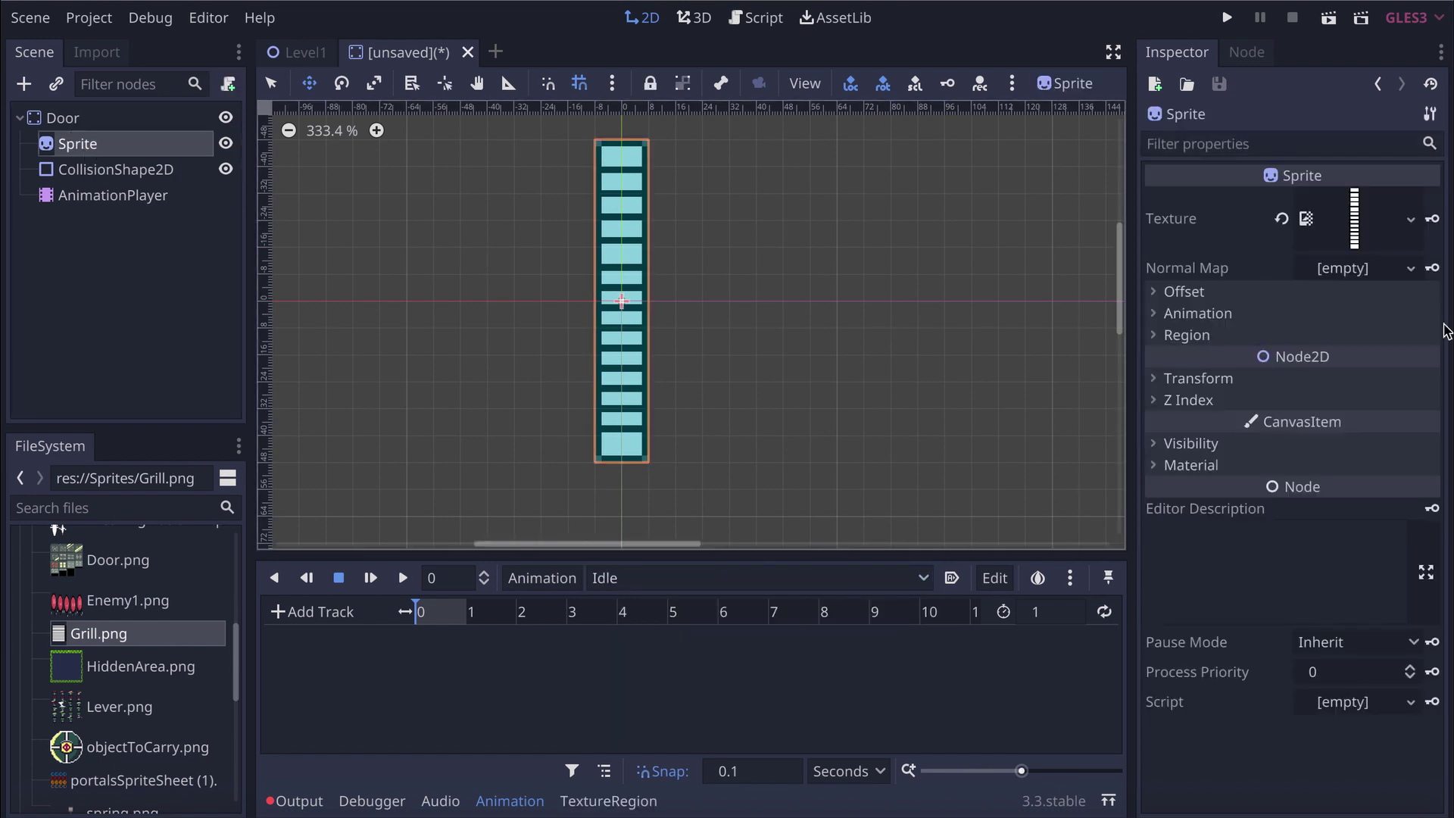
click(1157, 378)
click(1421, 401)
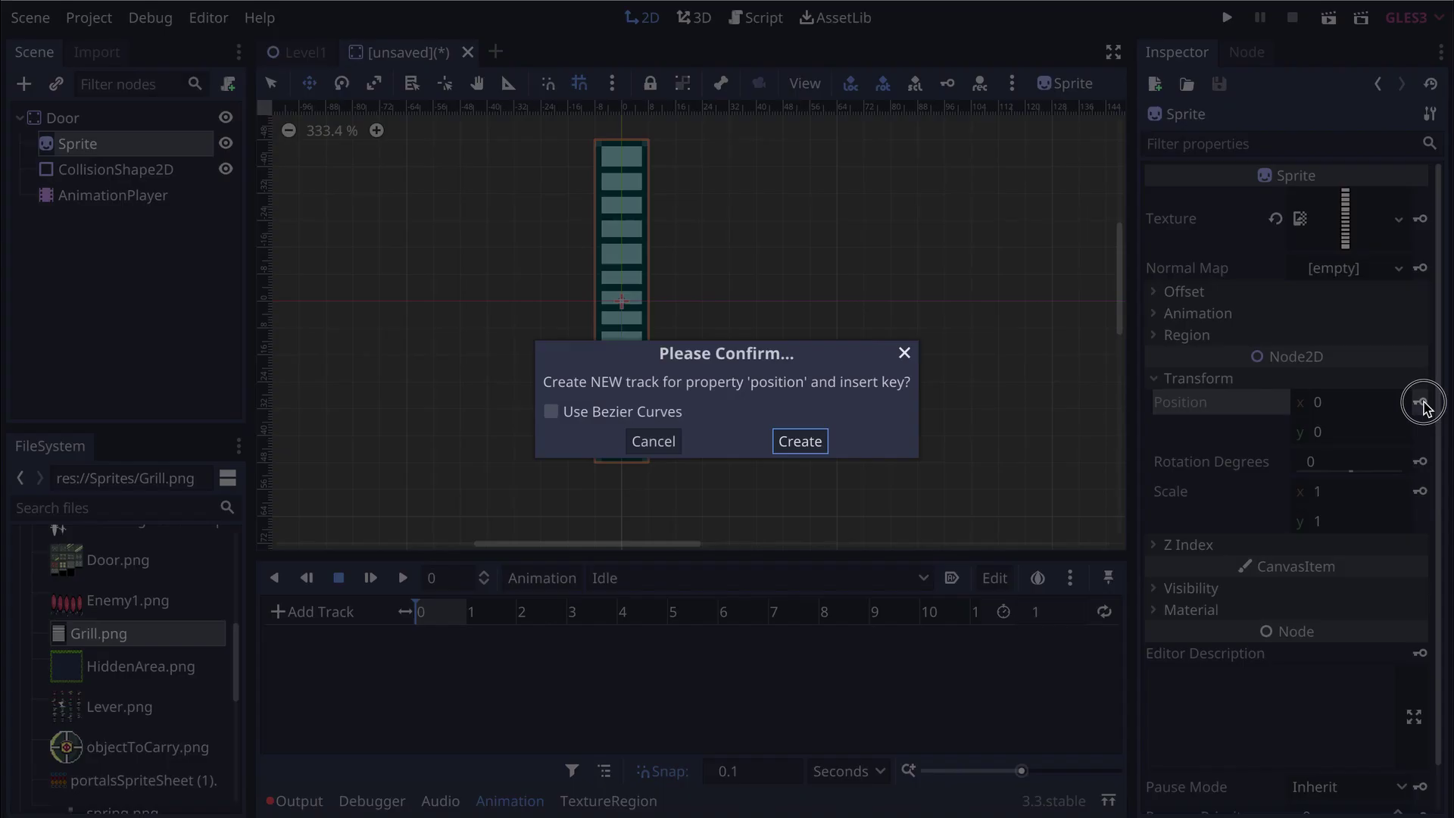
click(811, 451)
Create a position track for the CollisionShape2D in the Idle animation with a key at time 0
click(90, 168)
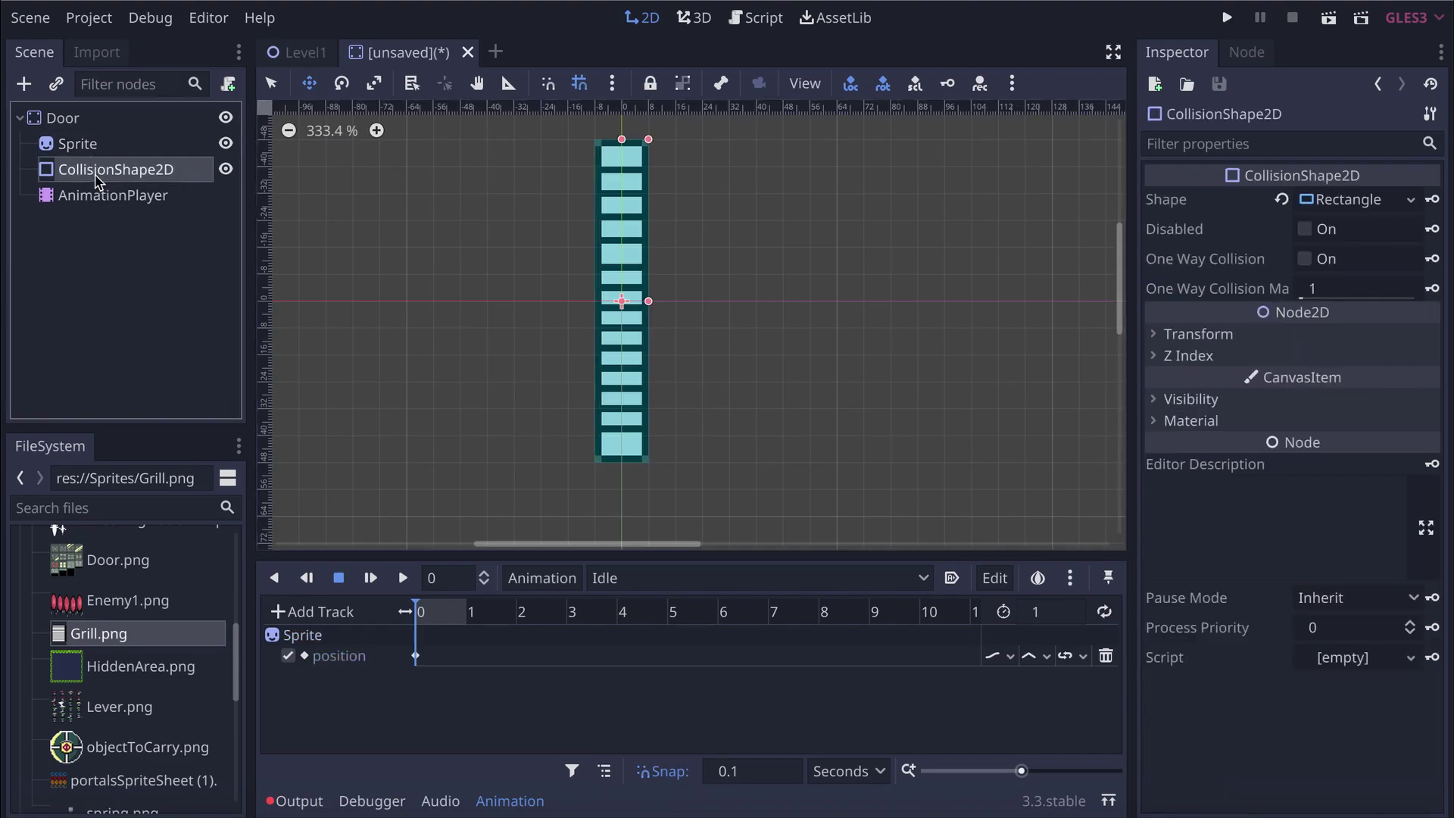
click(1169, 334)
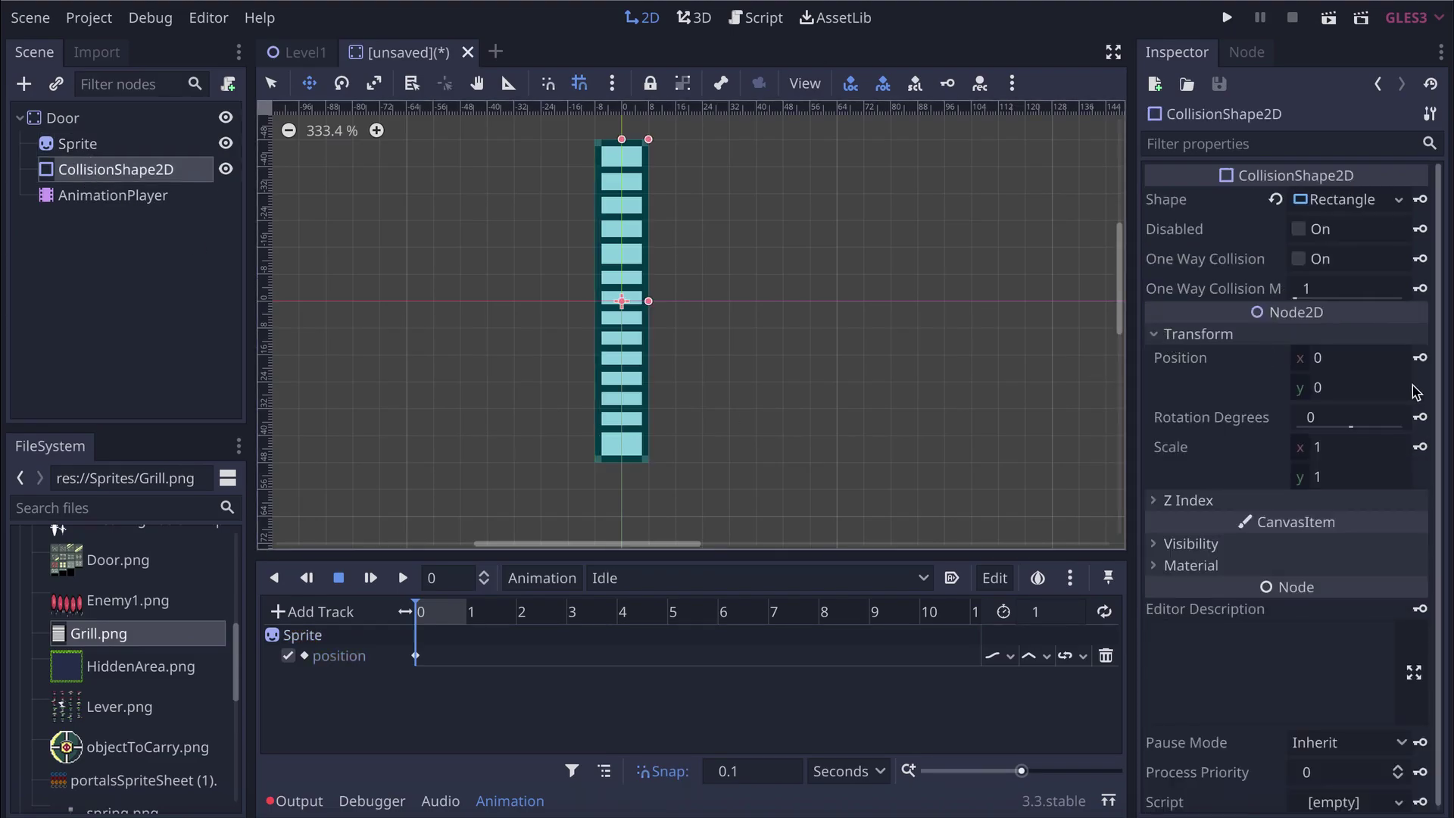
click(1419, 357)
click(801, 442)
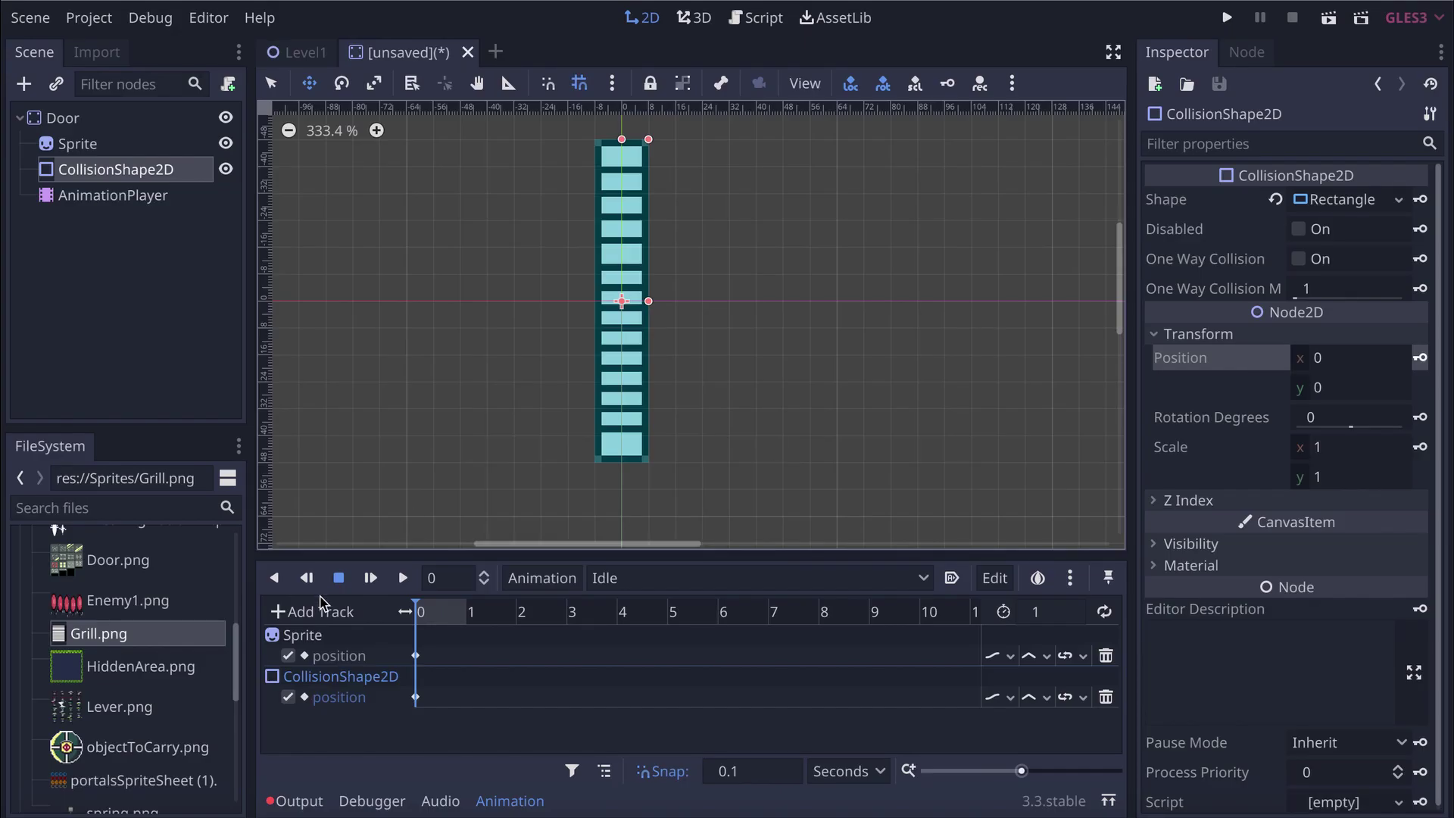
Set the Idle animation's length to 0.1 seconds
click(1057, 610)
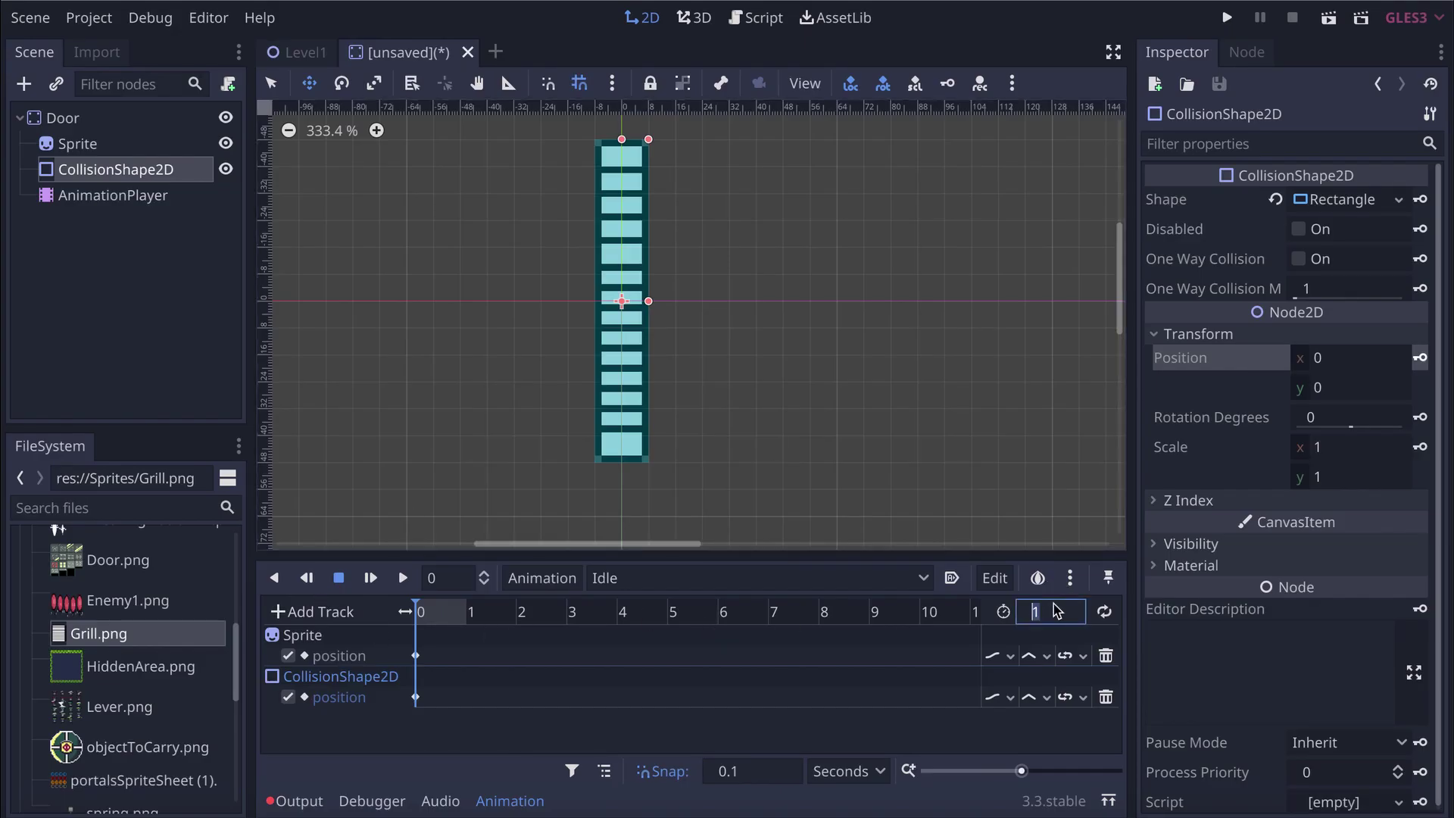
text(.1)
key(Return)
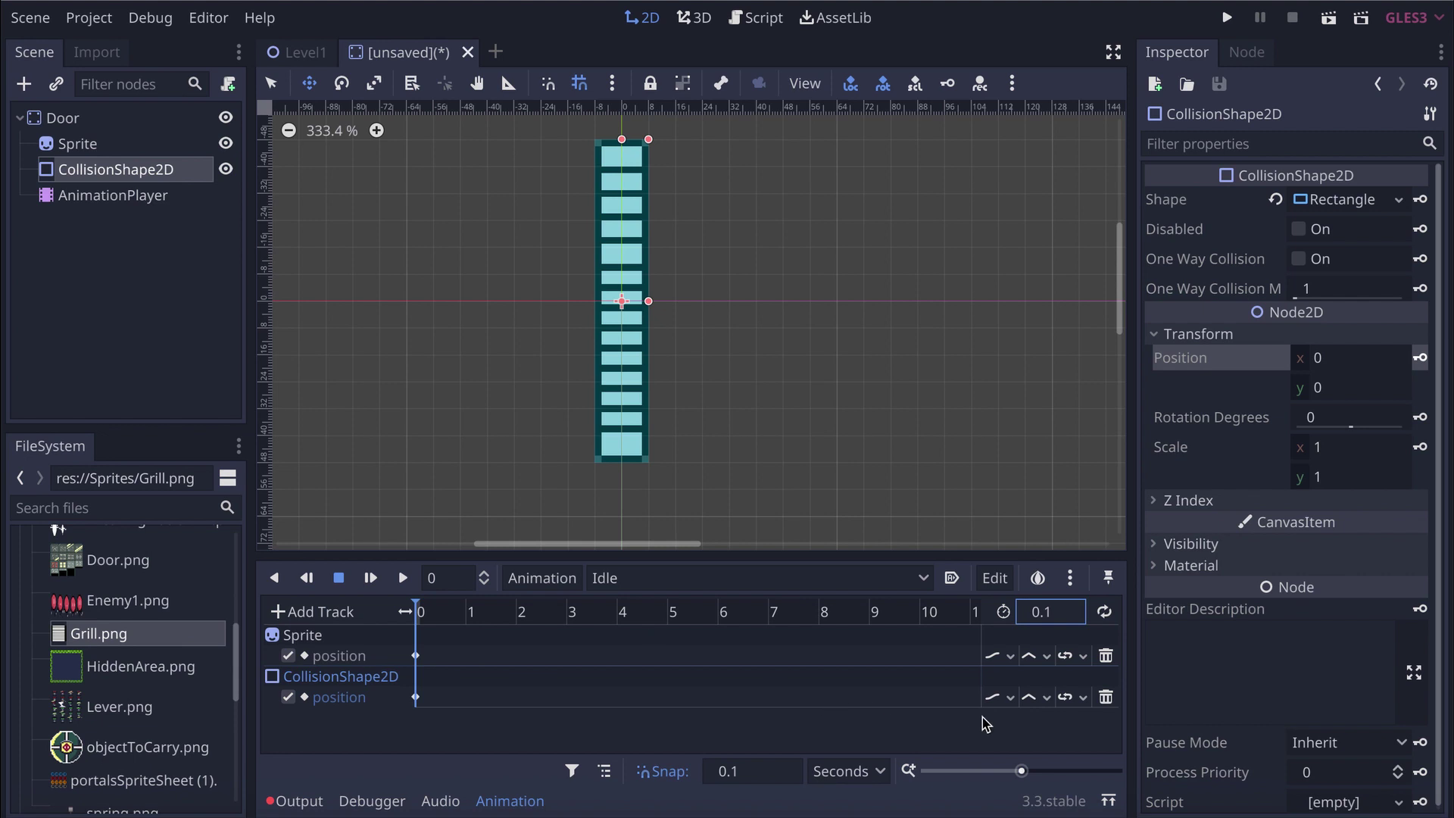
In the Active animation, create position tracks for the CollisionShape2D and the Sprite, each with a key at time 0
drag(1022, 771, 1082, 778)
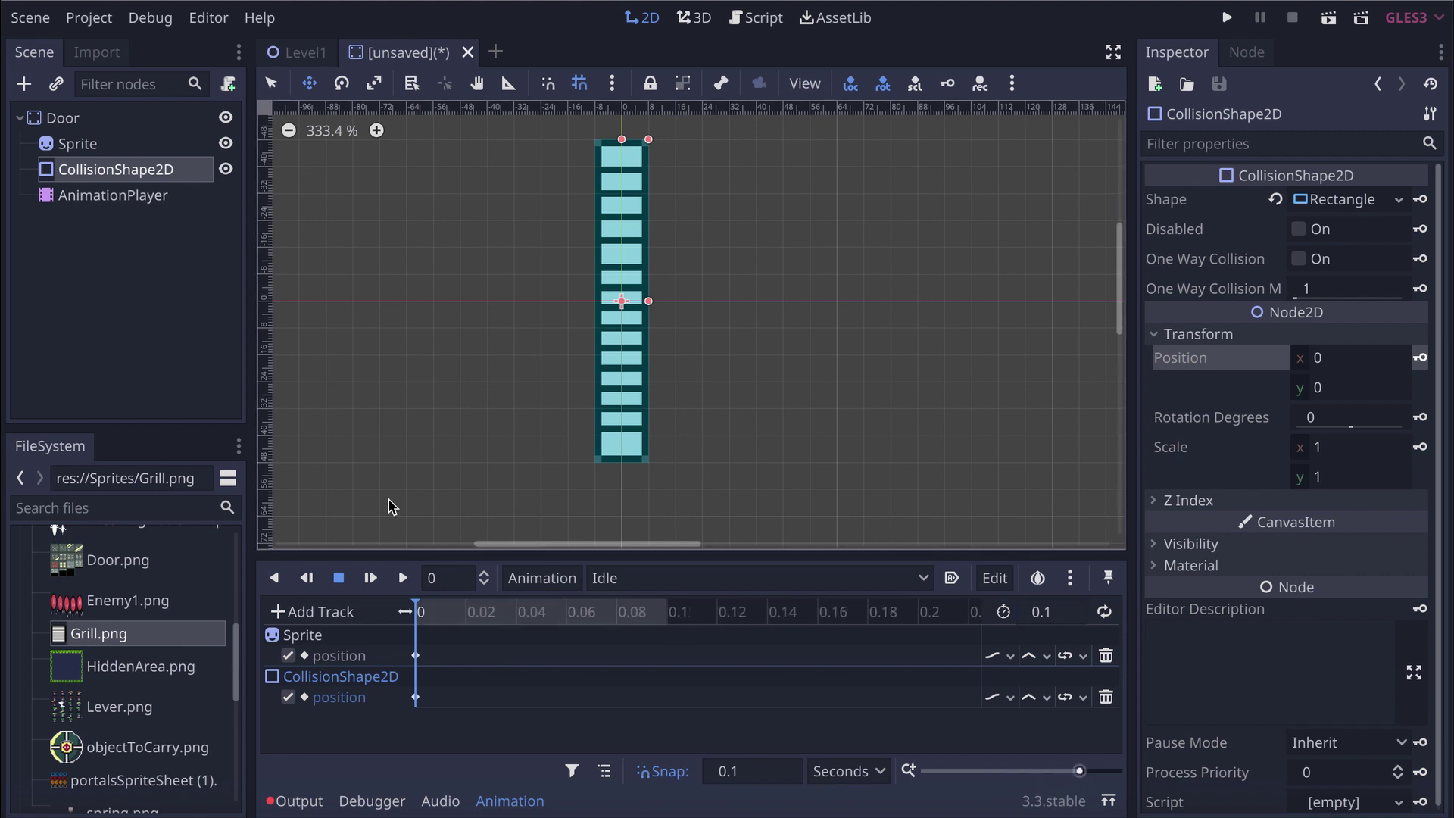
click(656, 578)
click(651, 610)
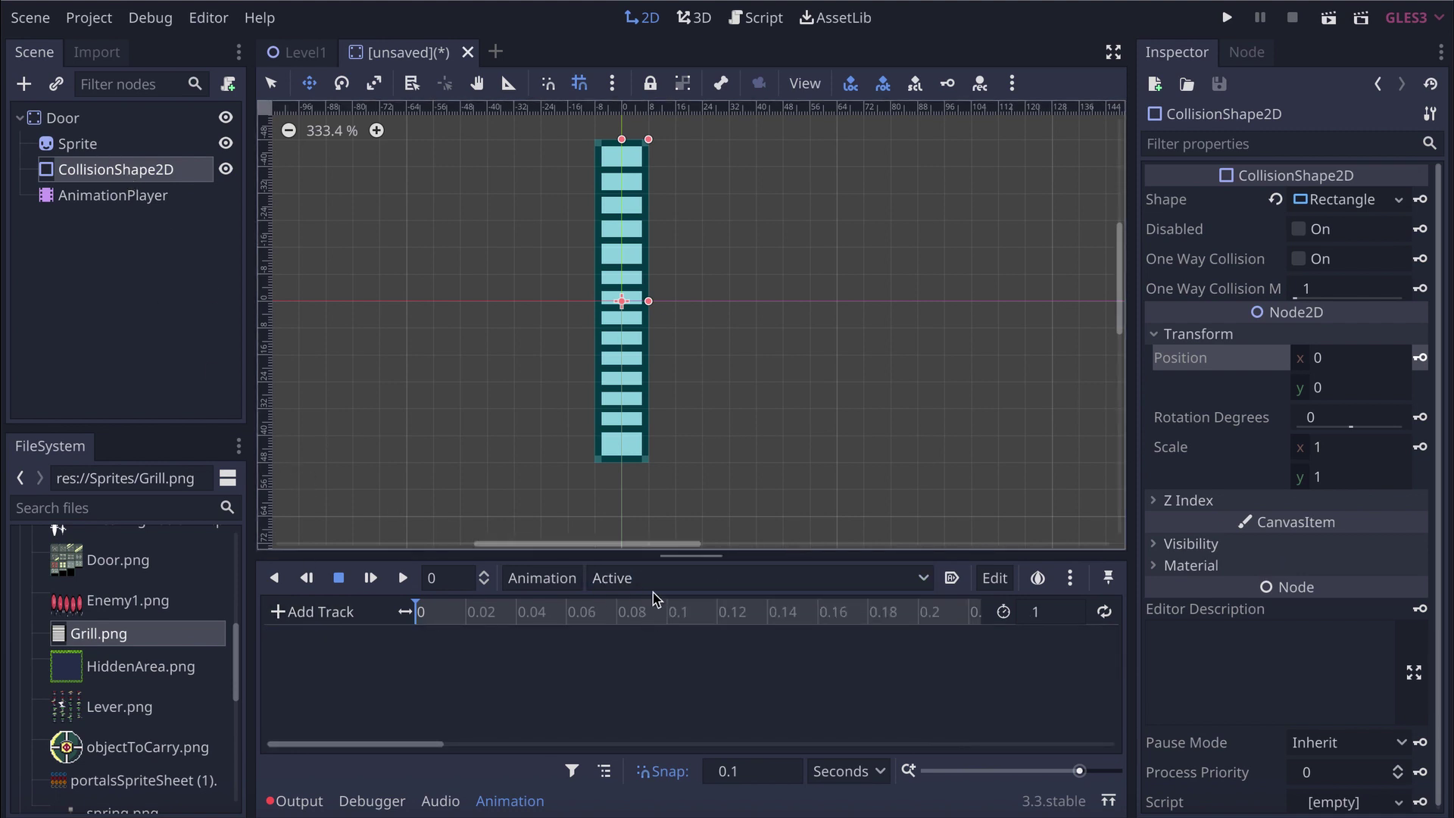
click(1420, 358)
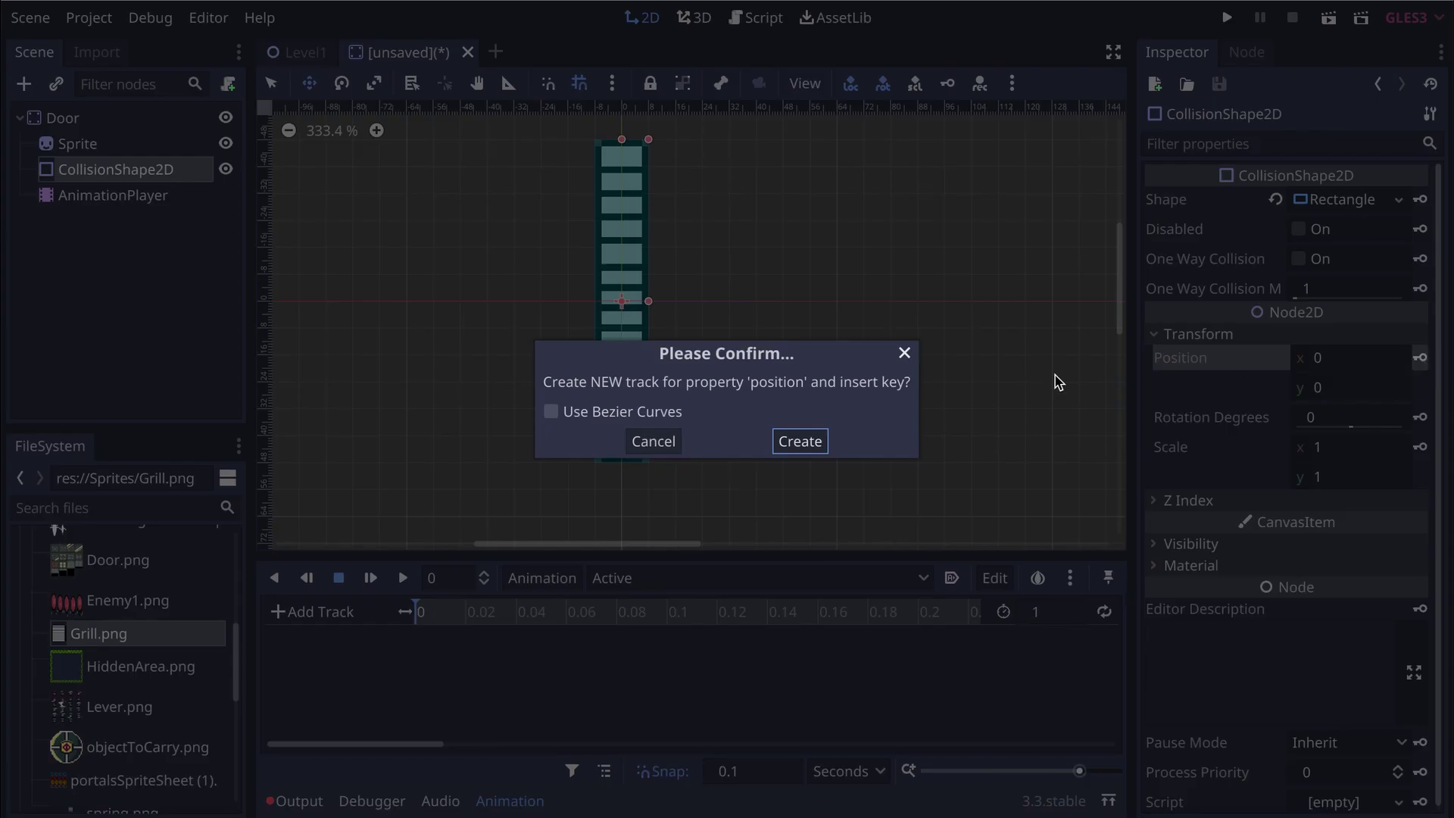
click(817, 444)
click(91, 140)
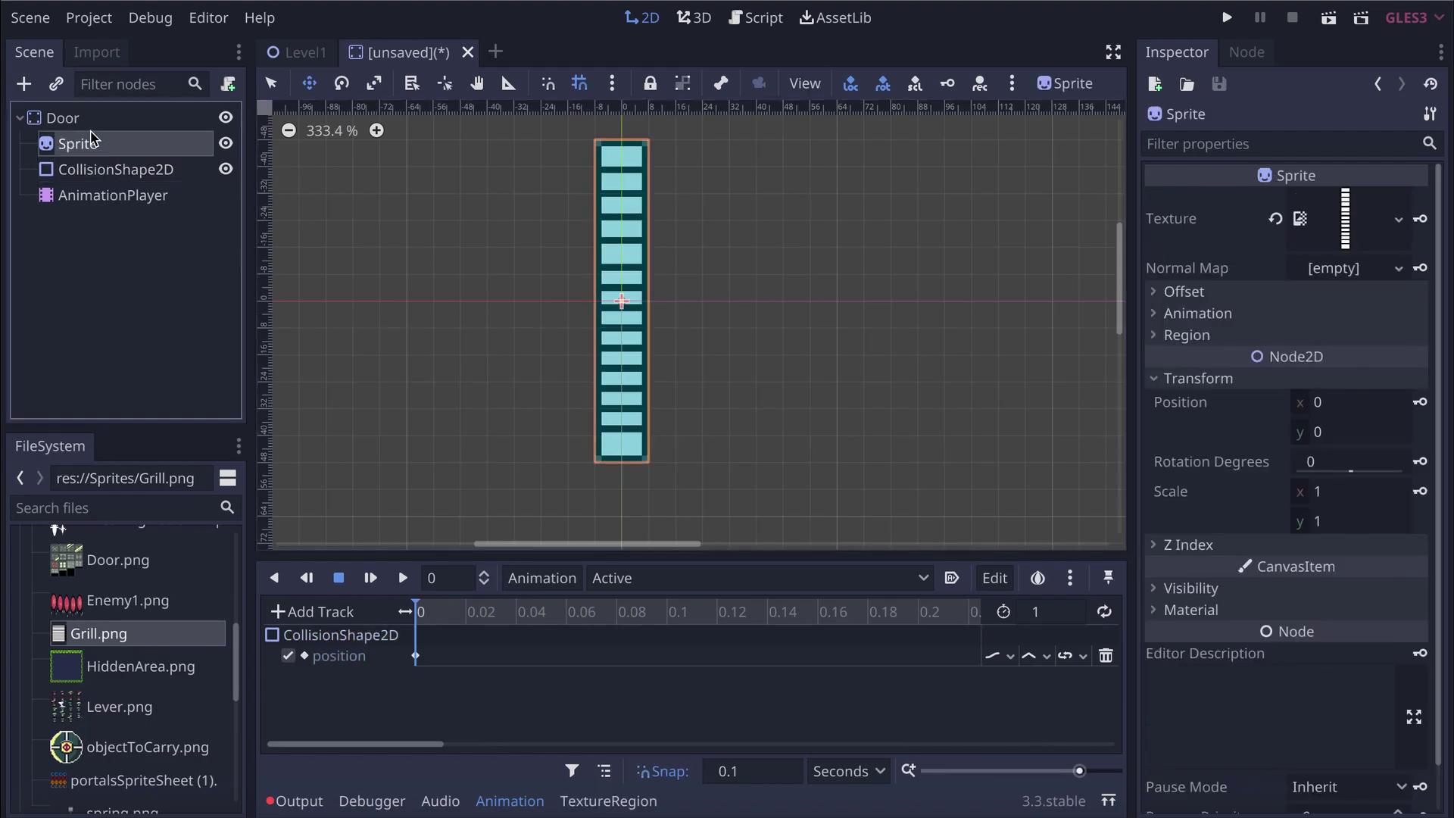
click(1420, 402)
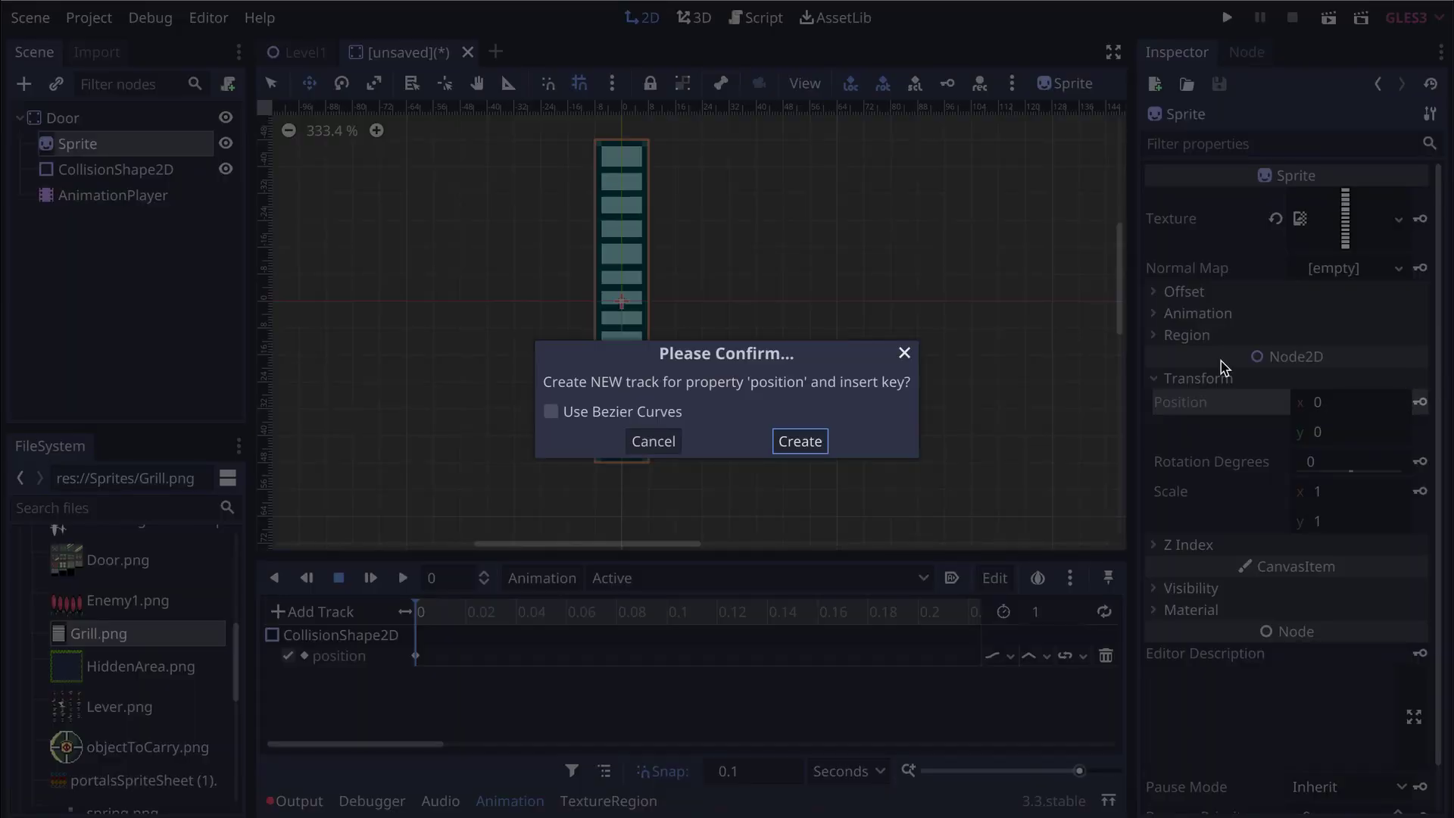
click(815, 439)
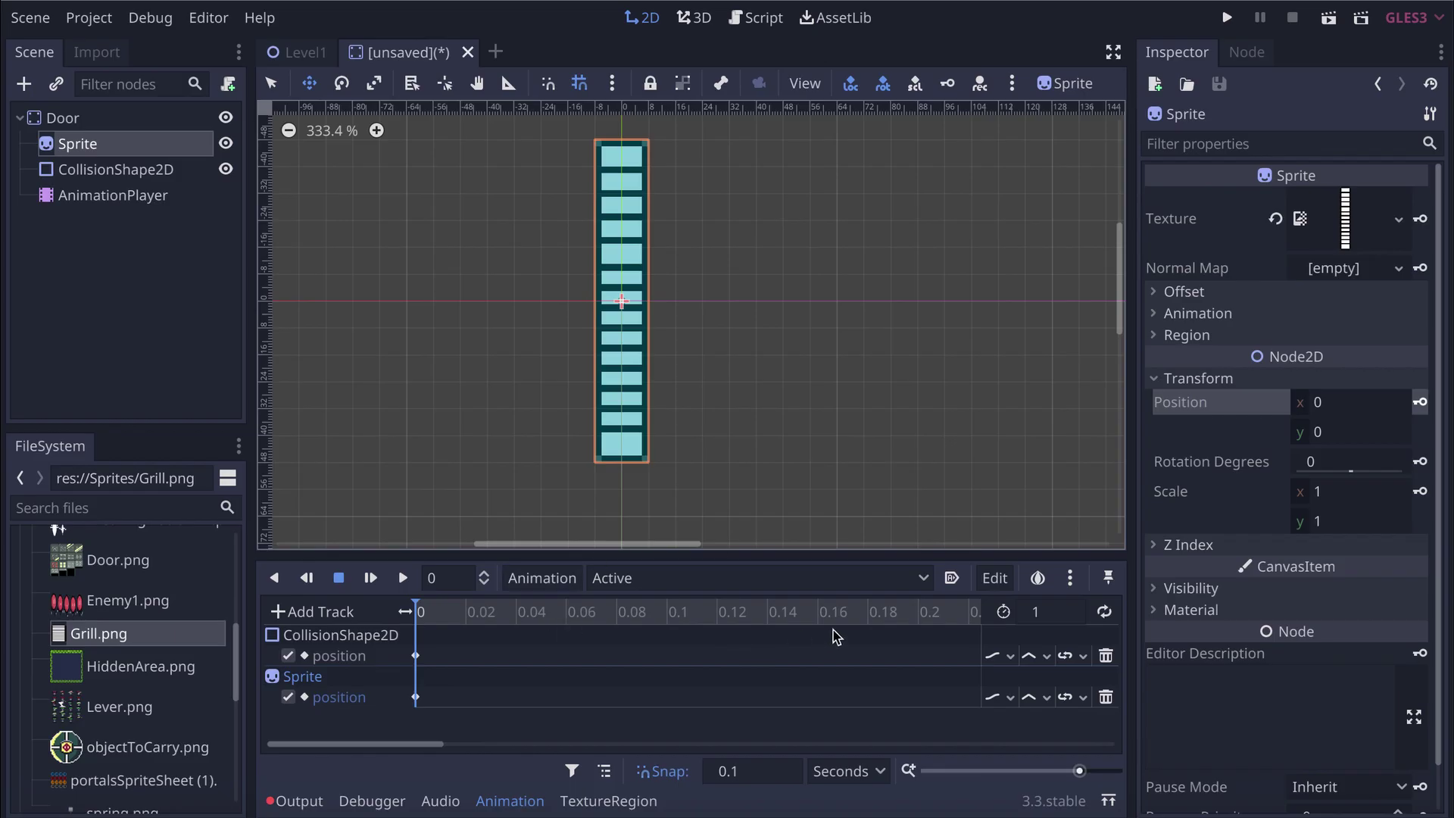
At 0.6 seconds in the Active animation, set the Sprite's y position to 96 and insert a position key
drag(1079, 770, 1053, 773)
click(739, 617)
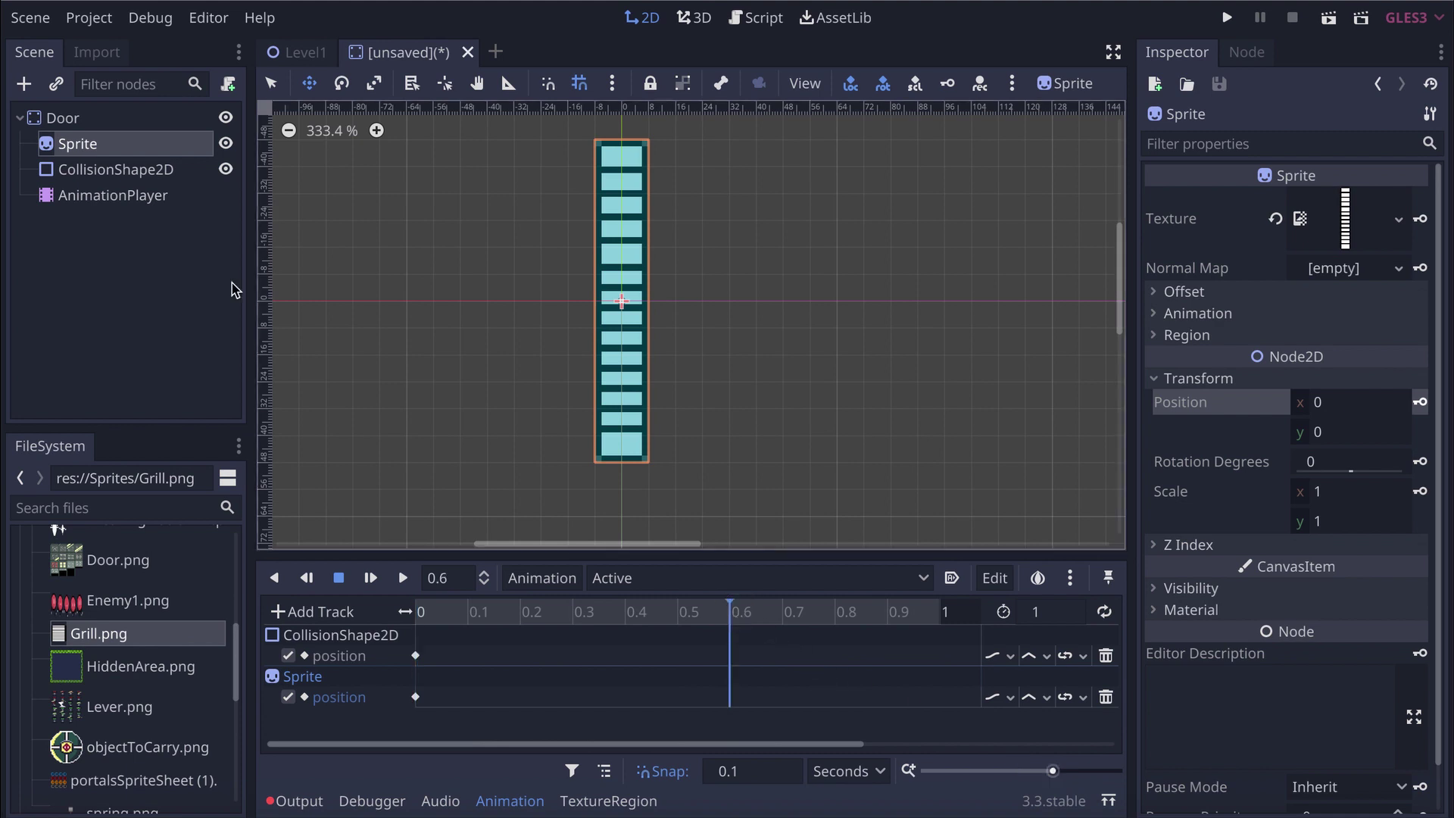
click(1341, 441)
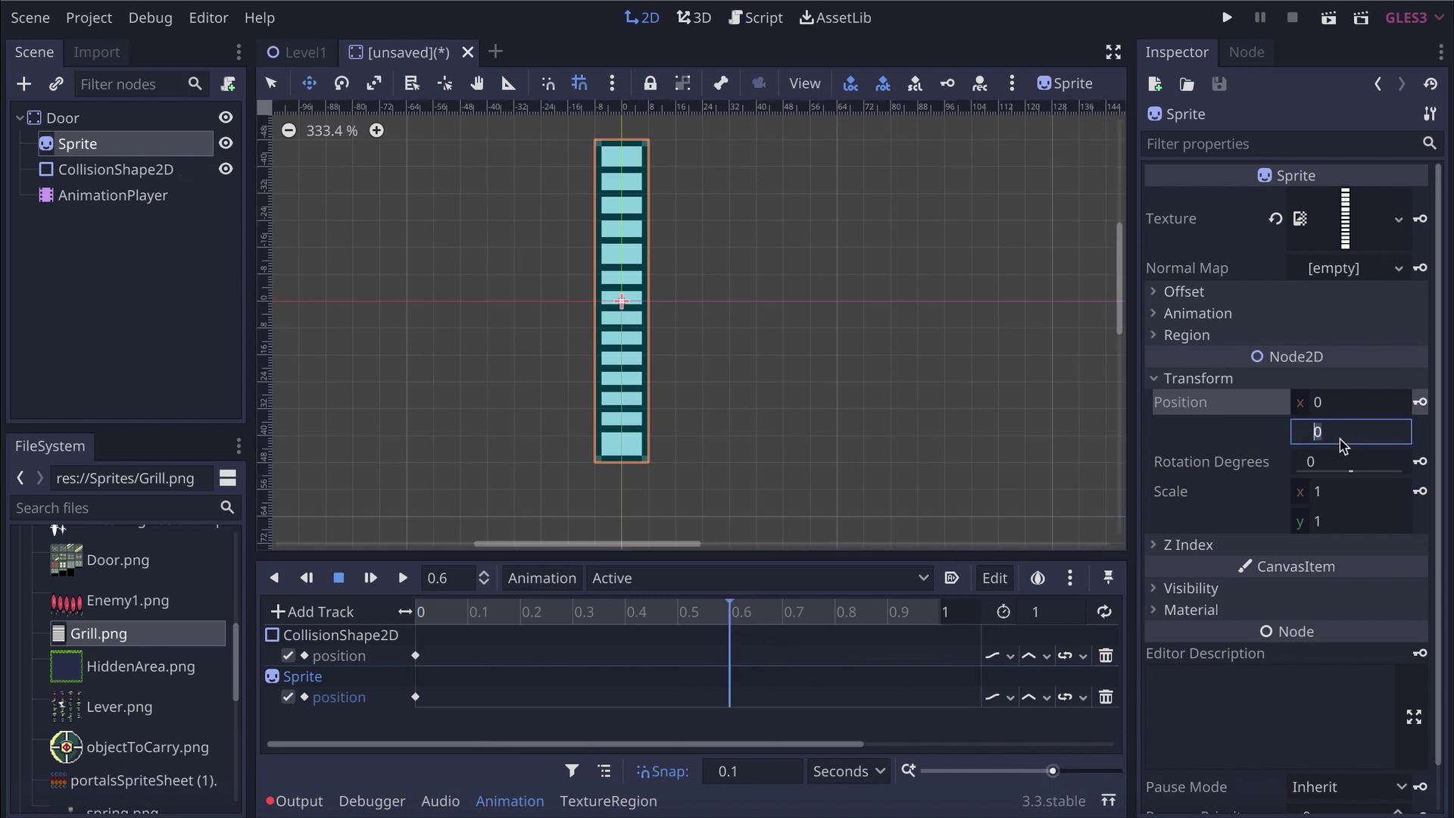
key(Return)
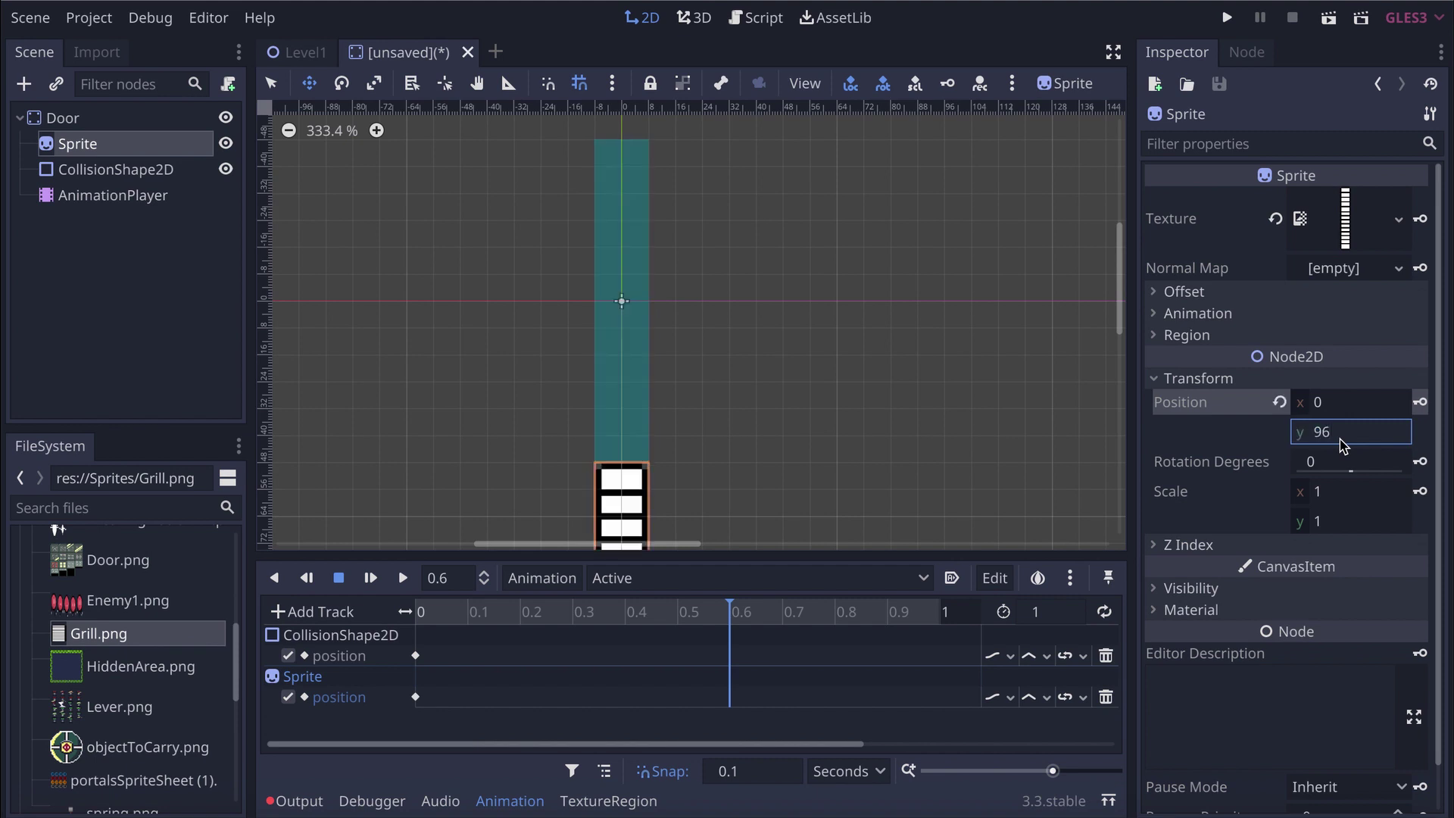
click(1421, 403)
Set the CollisionShape2D's y position to 96 and key it at 0.6 seconds in the Active animation
click(125, 171)
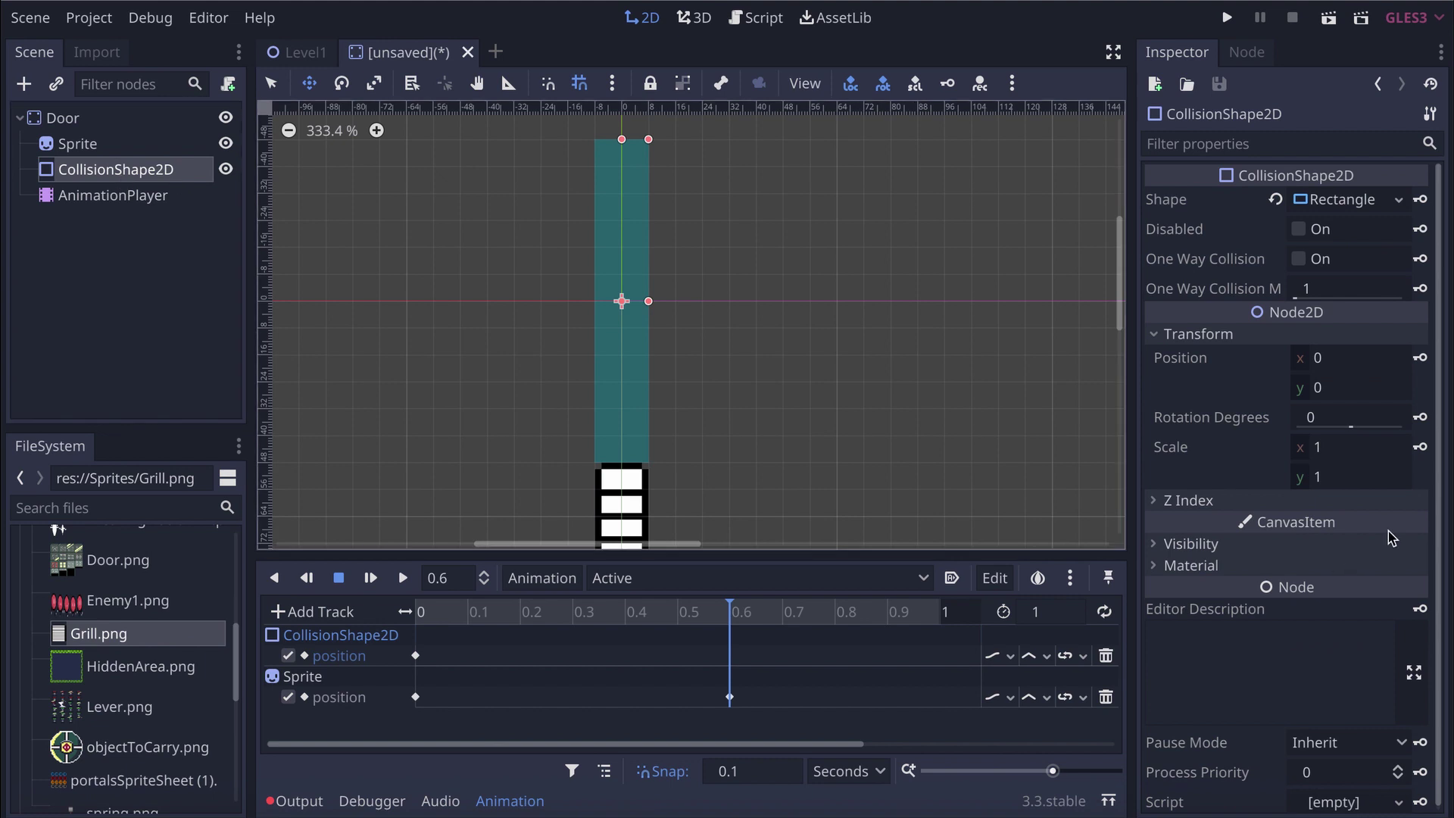
click(1349, 390)
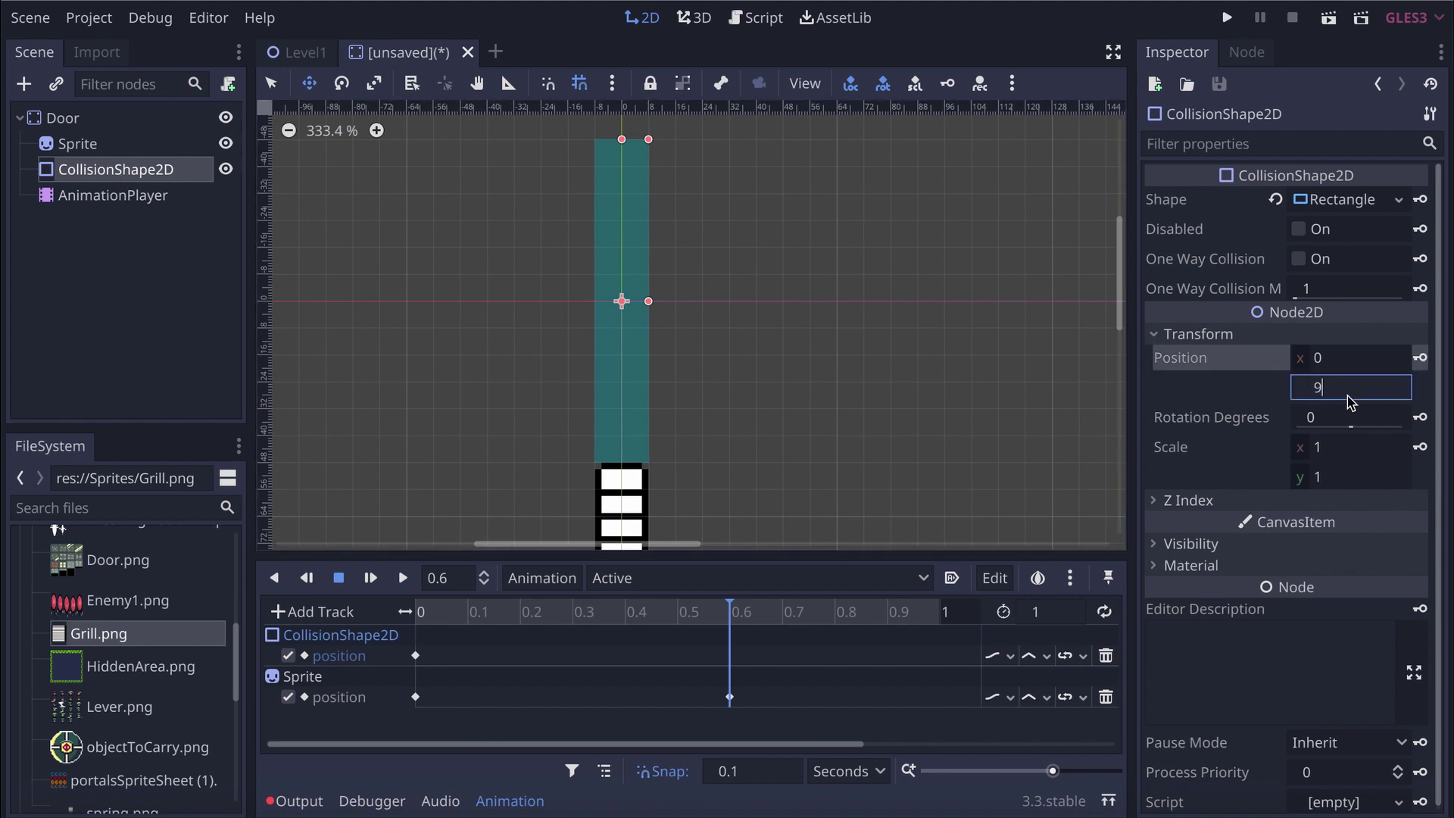
text(96)
key(Return)
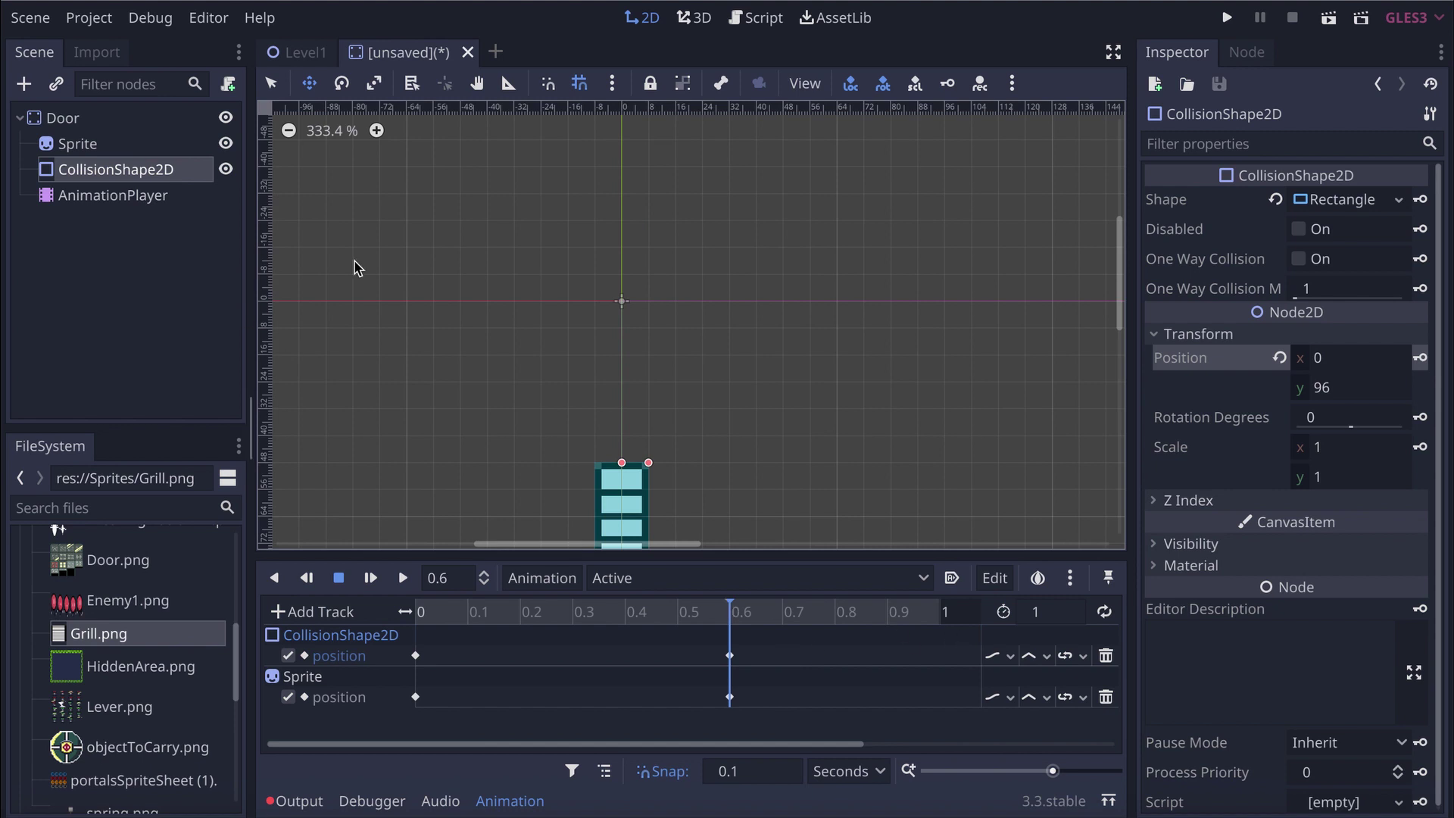
In the Closed animation, create position tracks for the CollisionShape2D and the Sprite, keying their current positions at 0.6 seconds
click(626, 582)
click(658, 631)
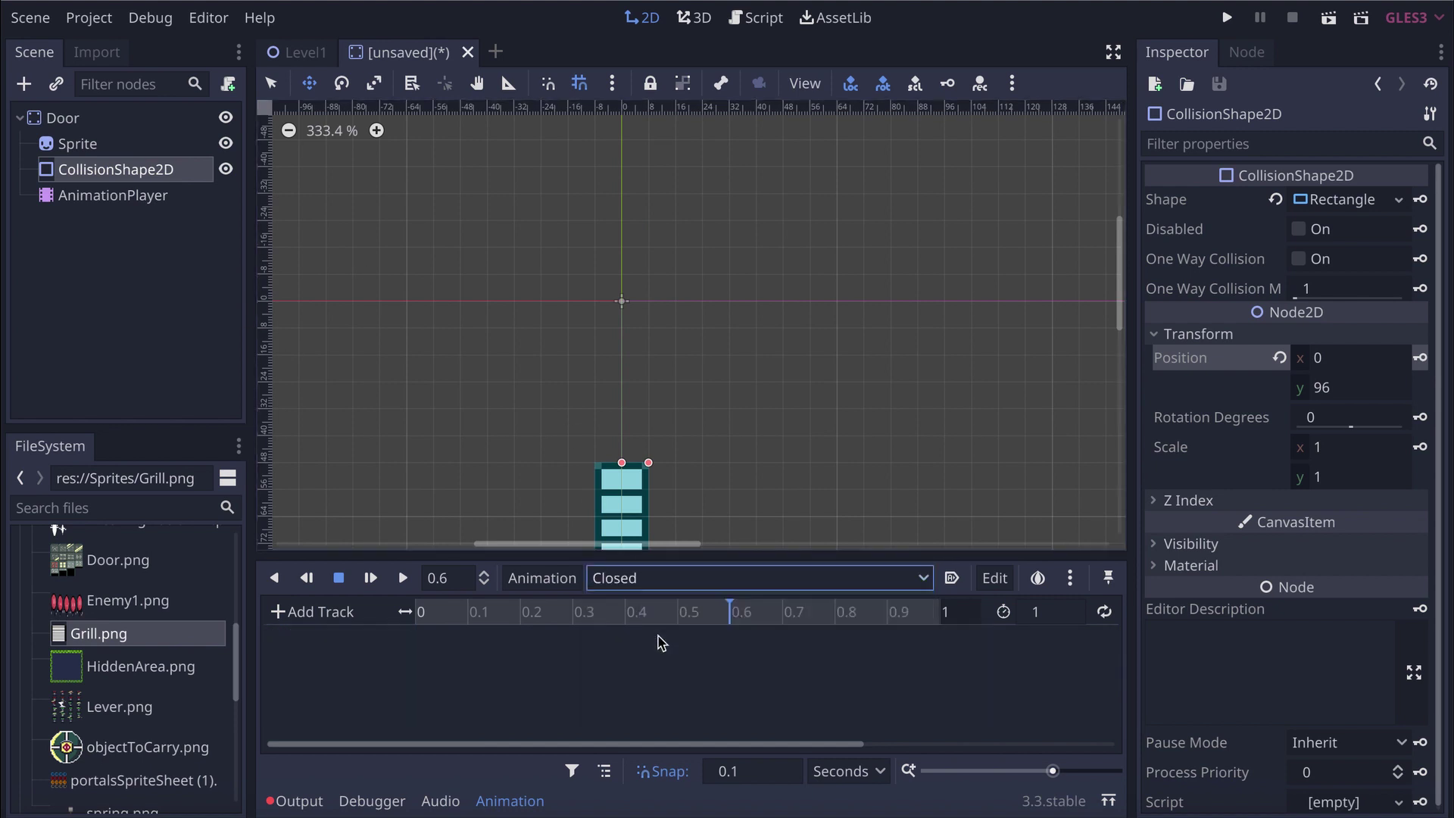
click(1423, 361)
click(798, 445)
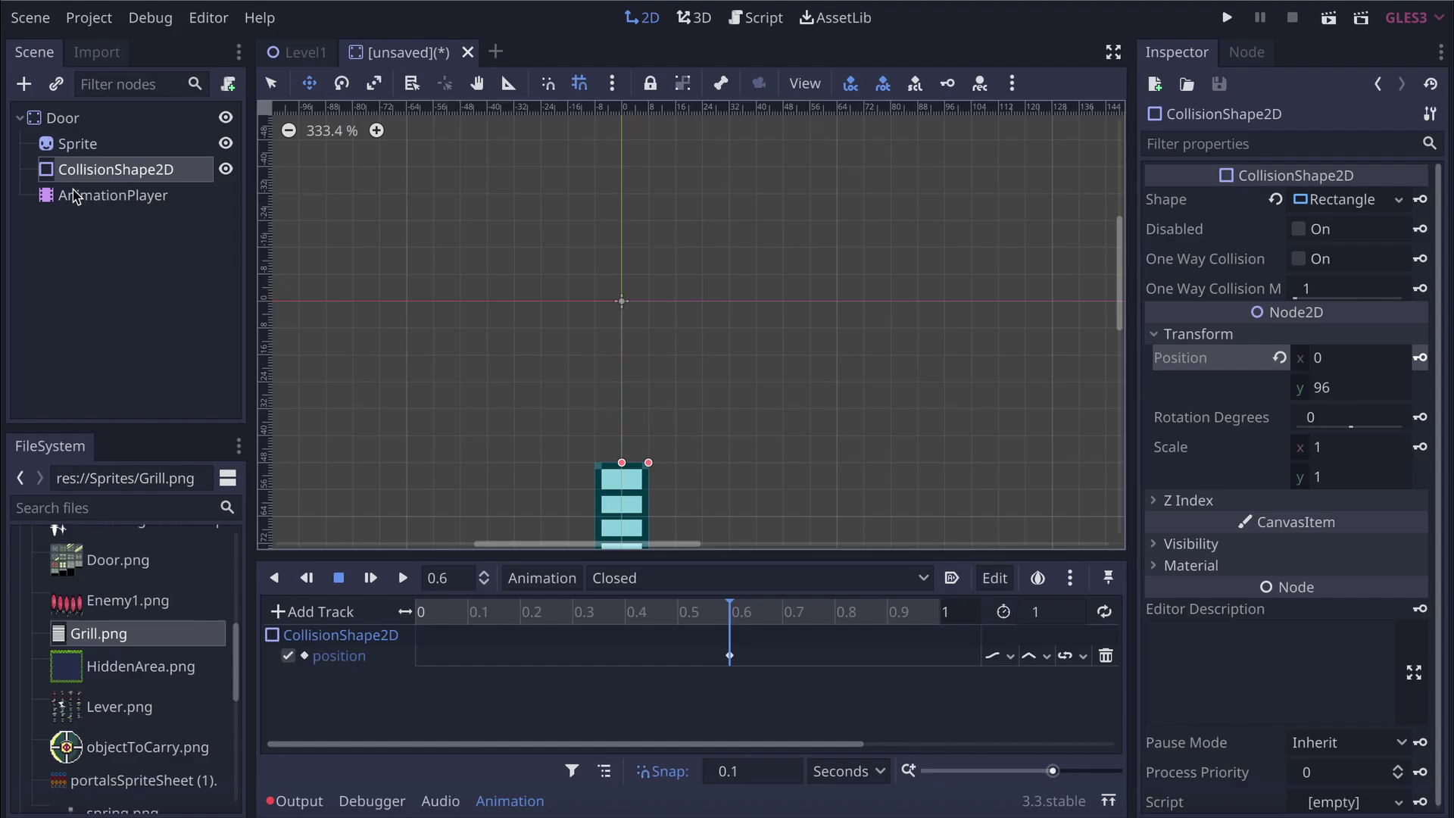
click(72, 144)
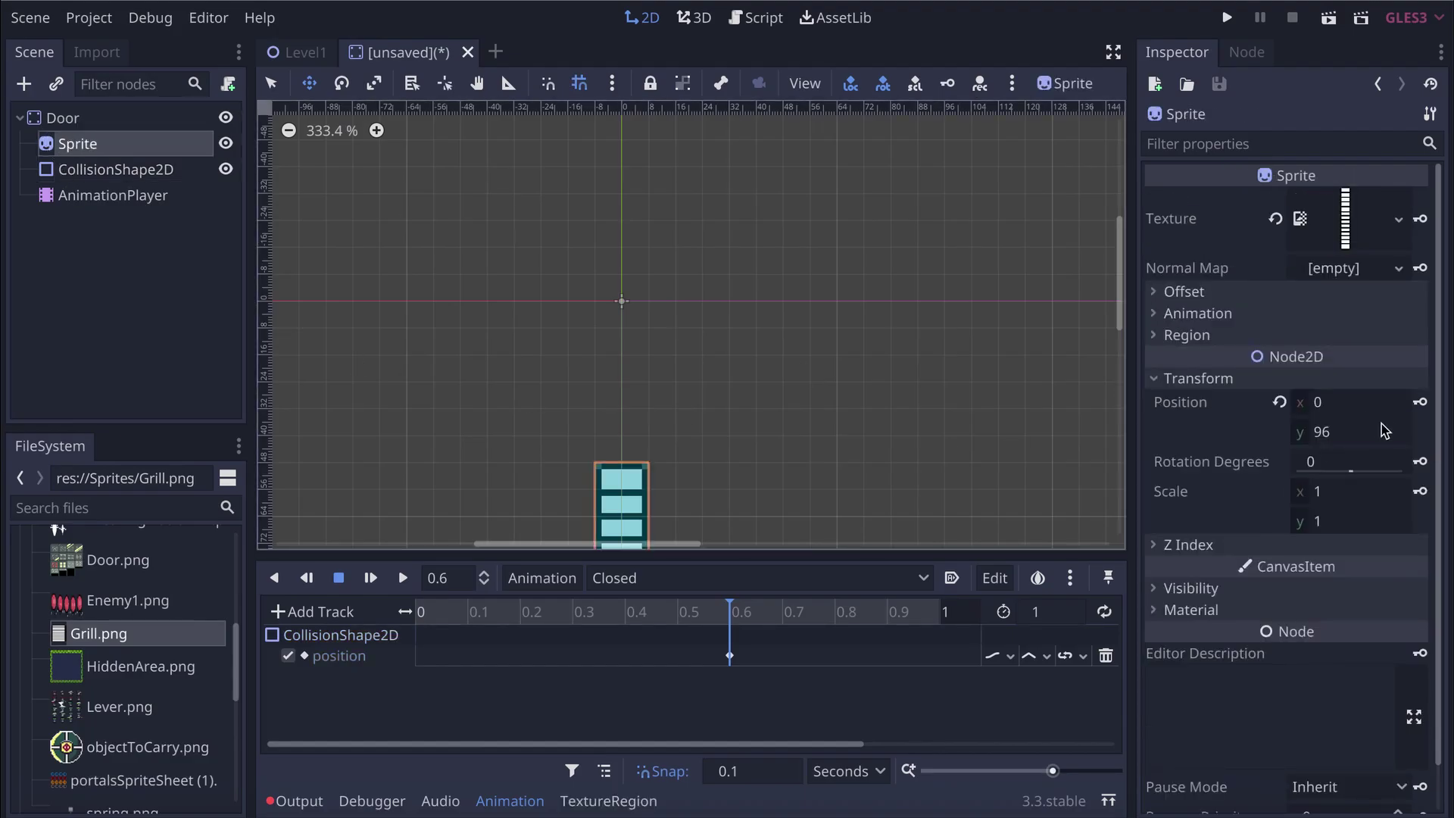
click(1420, 402)
click(799, 444)
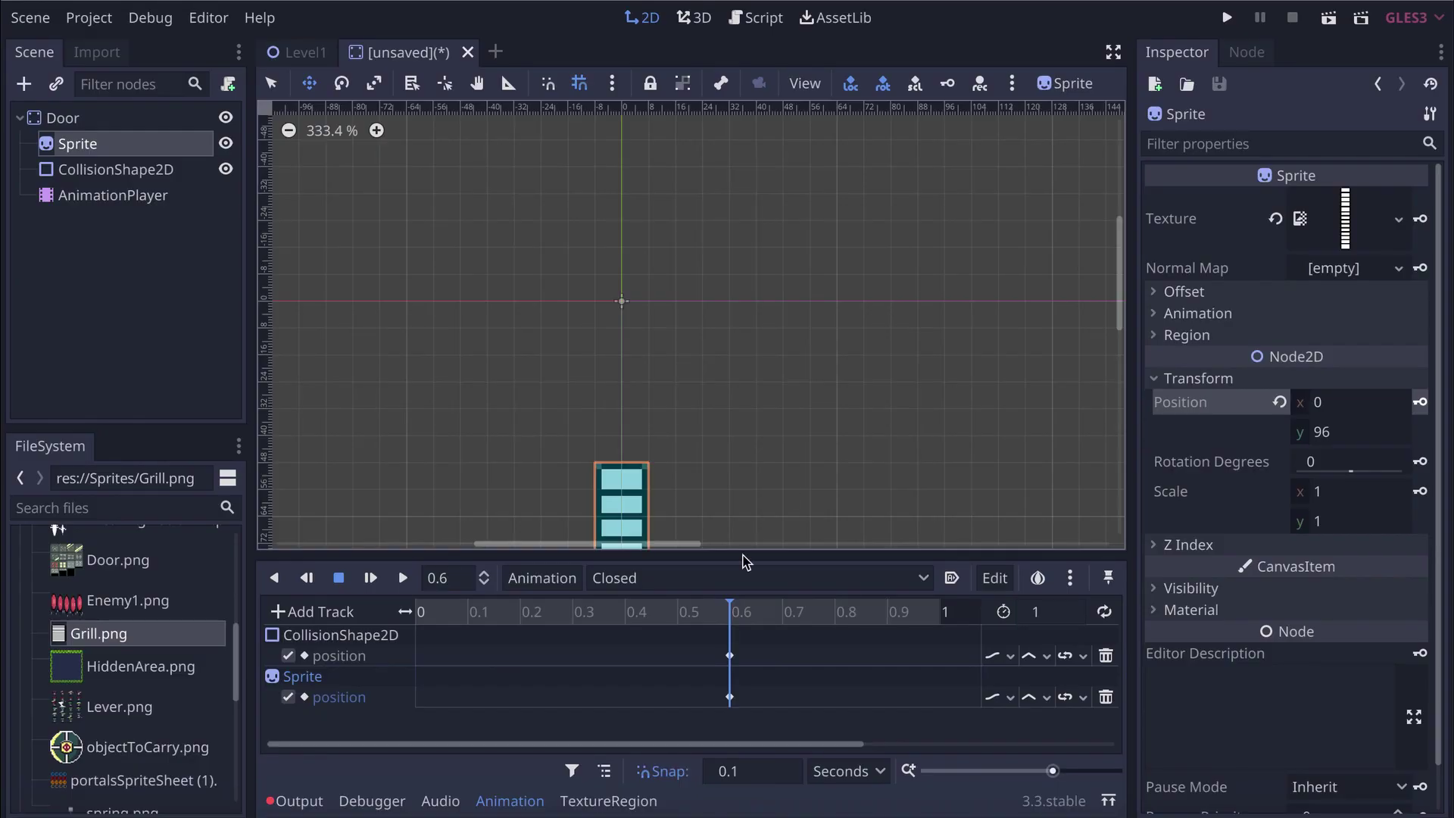
Move both position keys of the Closed animation to time 0
click(731, 698)
shift+click(730, 658)
drag(730, 658, 373, 656)
double_click(378, 656)
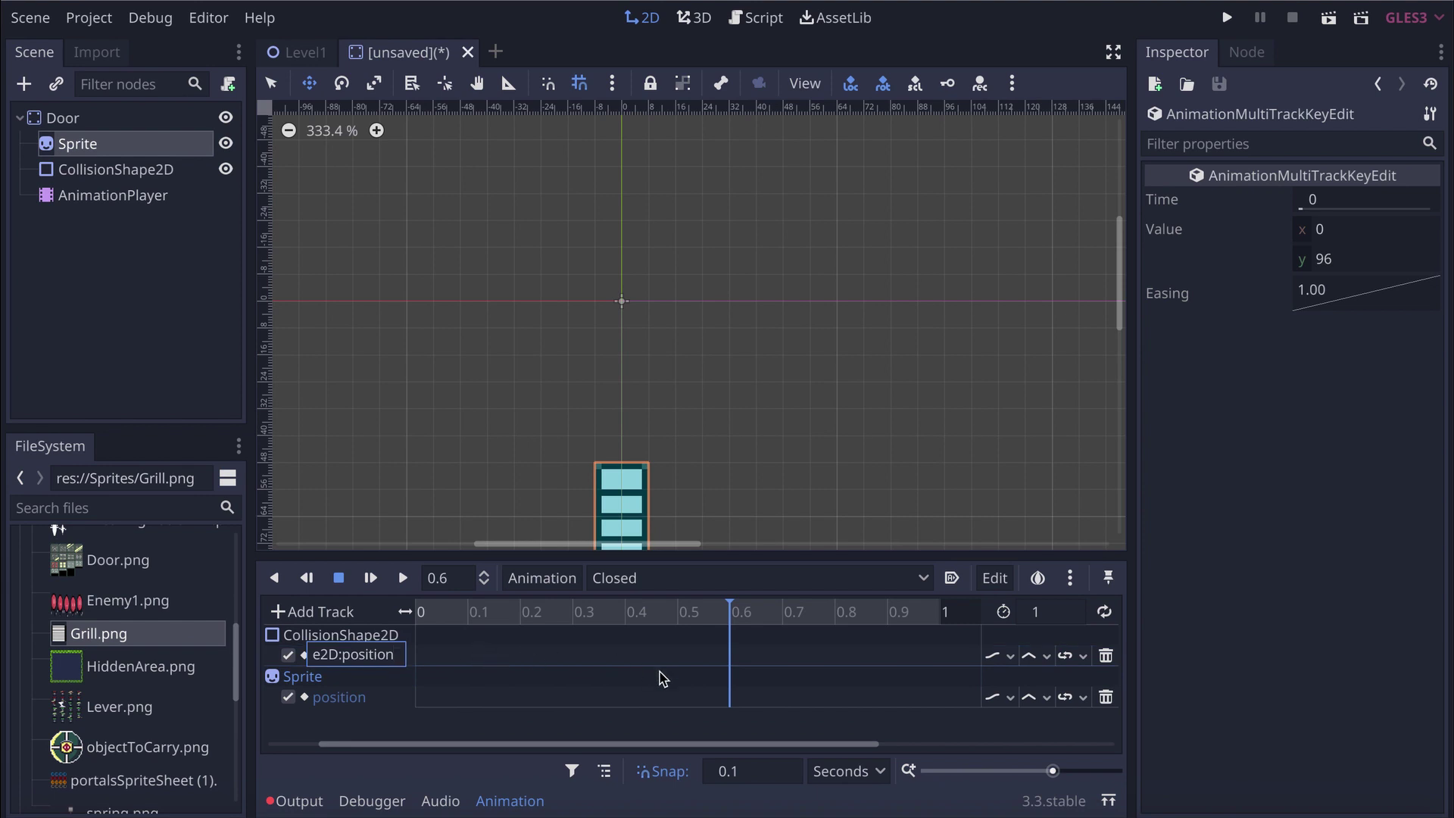
key(ctrl+z)
drag(730, 667, 438, 659)
Set the Closed animation's length to 0.1 seconds
click(1062, 615)
text(.1)
key(Return)
Switch to the Idle animation and enable autoplay on load for it
click(741, 581)
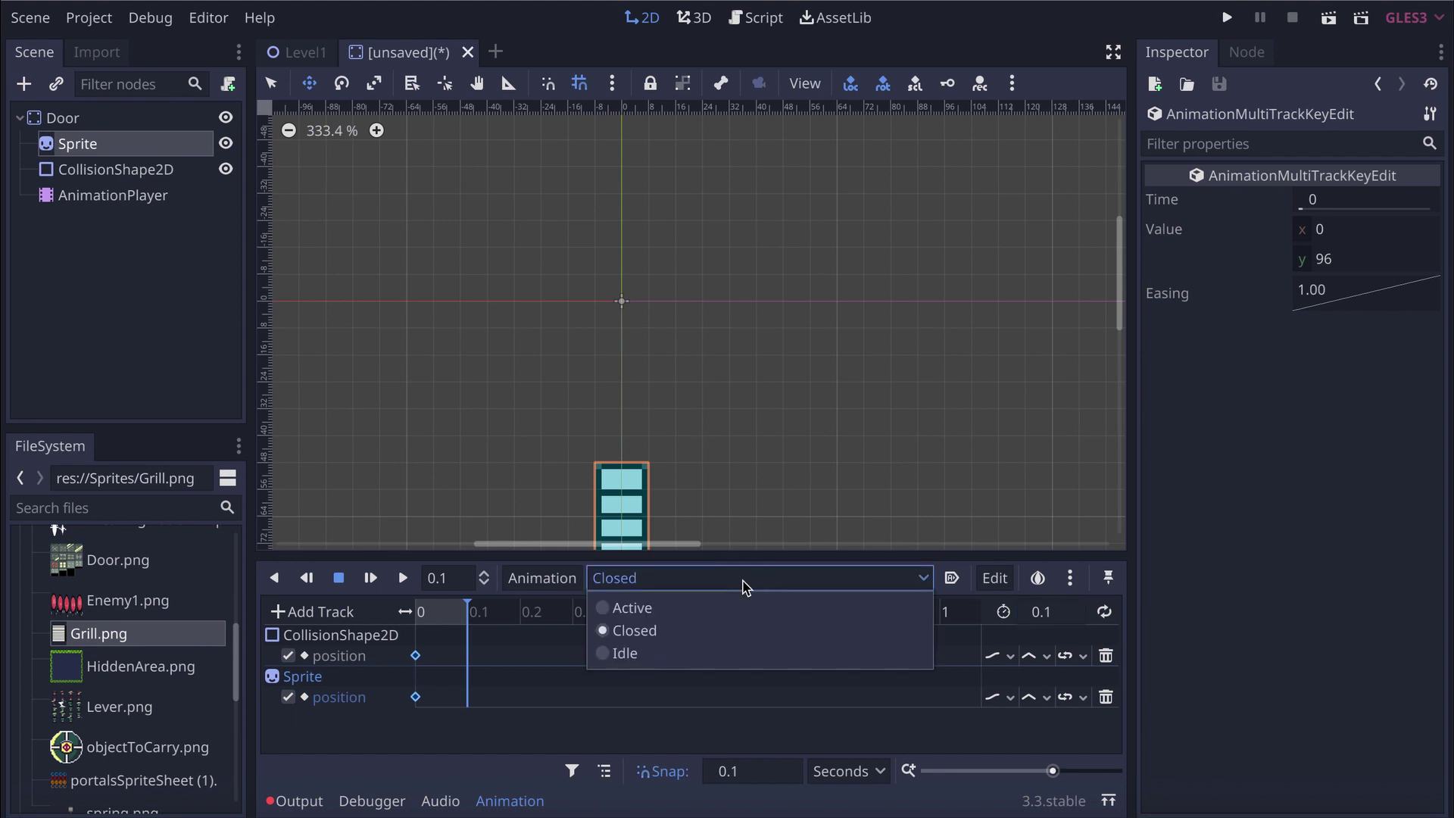
click(654, 655)
click(952, 578)
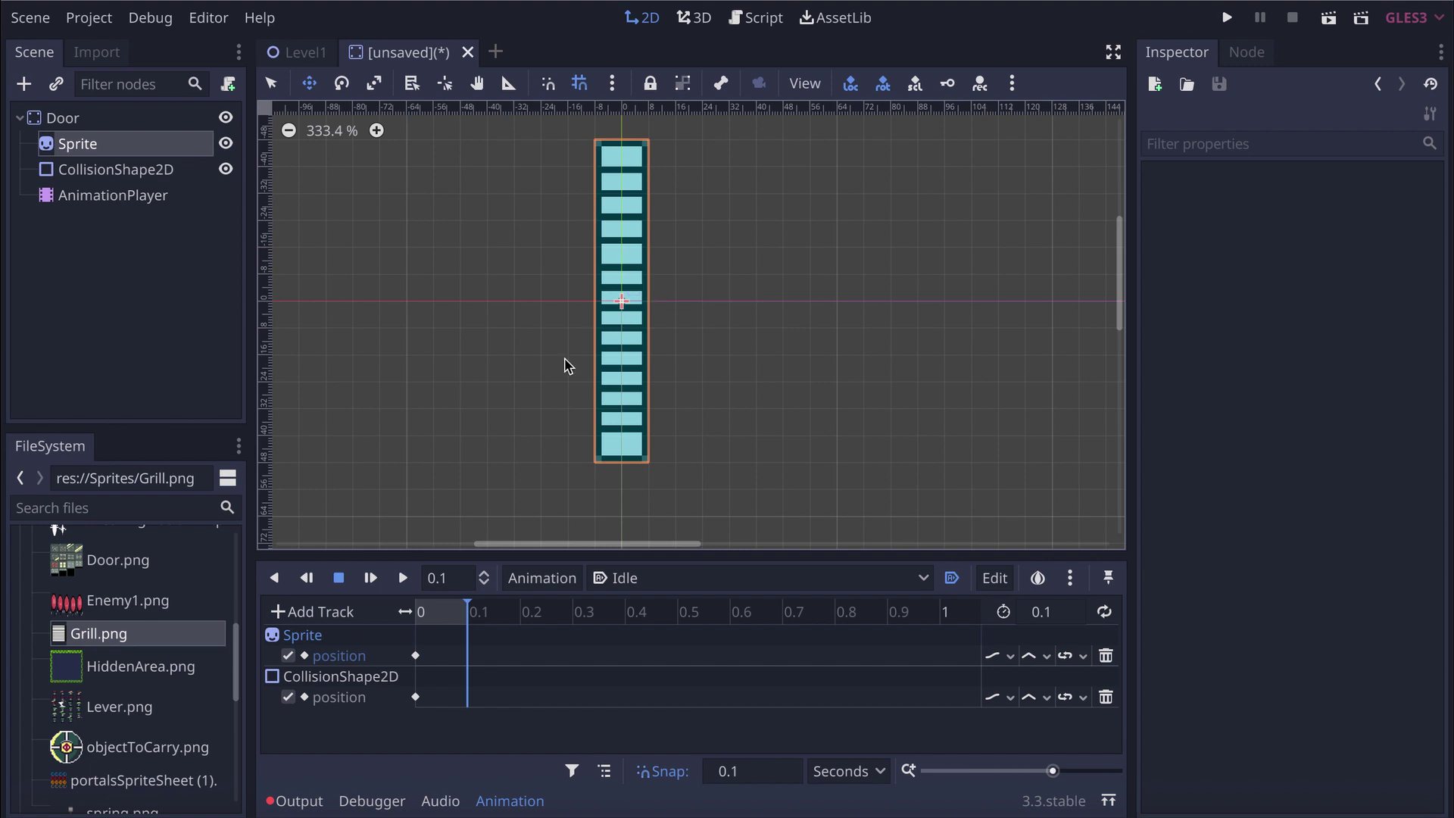
Save the door scene as DoorEnemy.tscn in the Prefabs folder
key(ctrl+s)
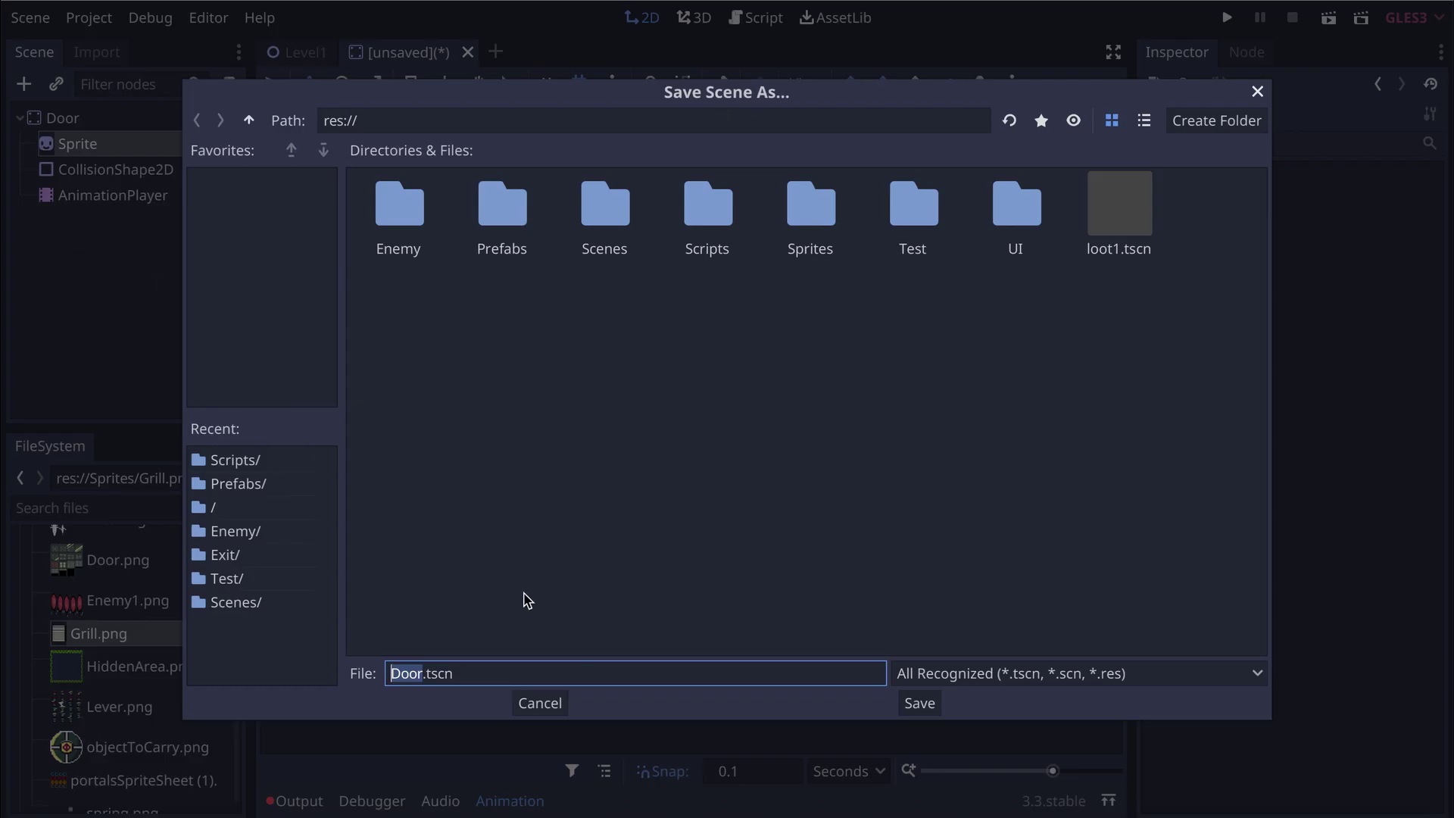
double_click(515, 214)
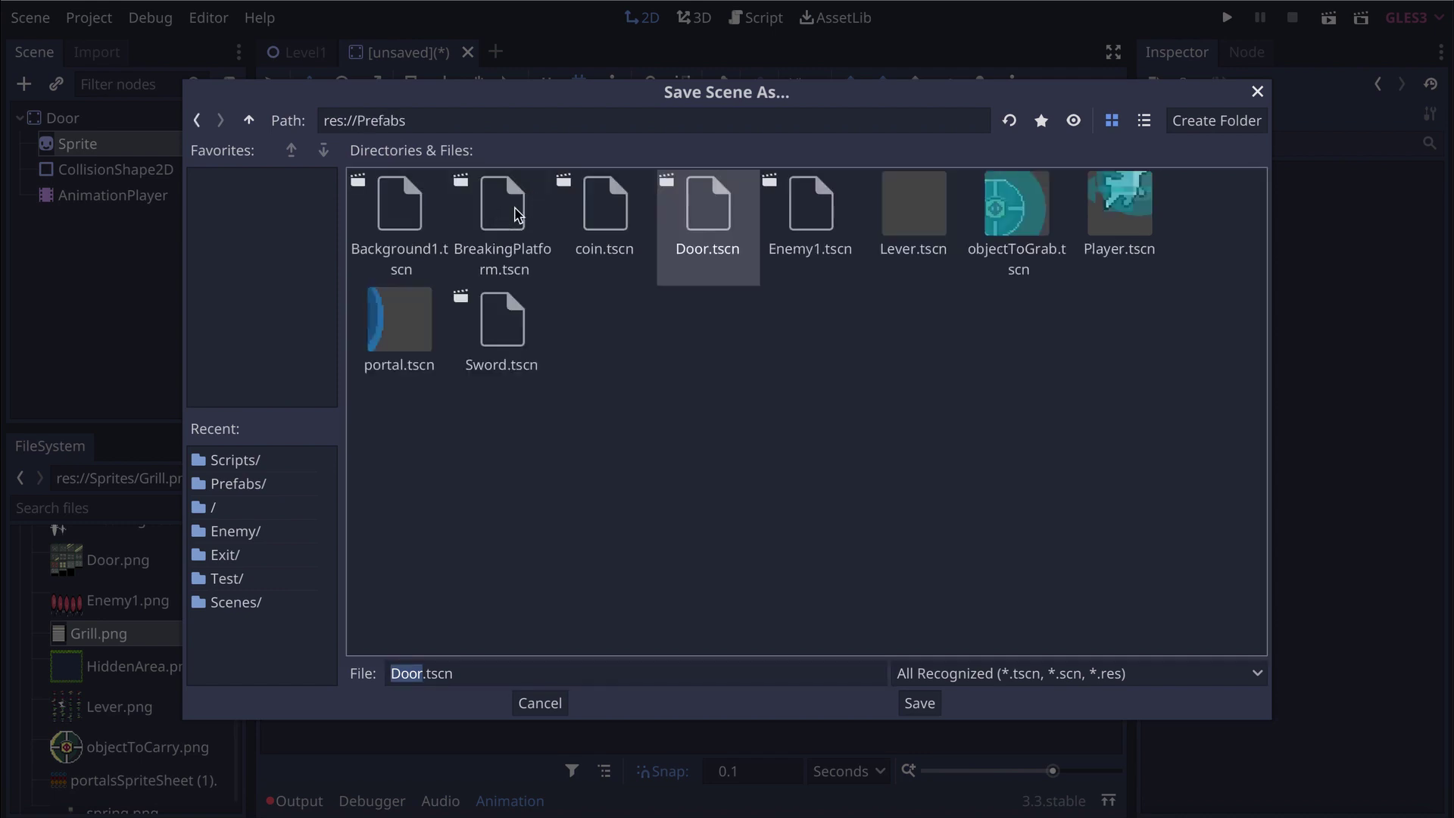
click(417, 676)
text(Enemy)
click(920, 703)
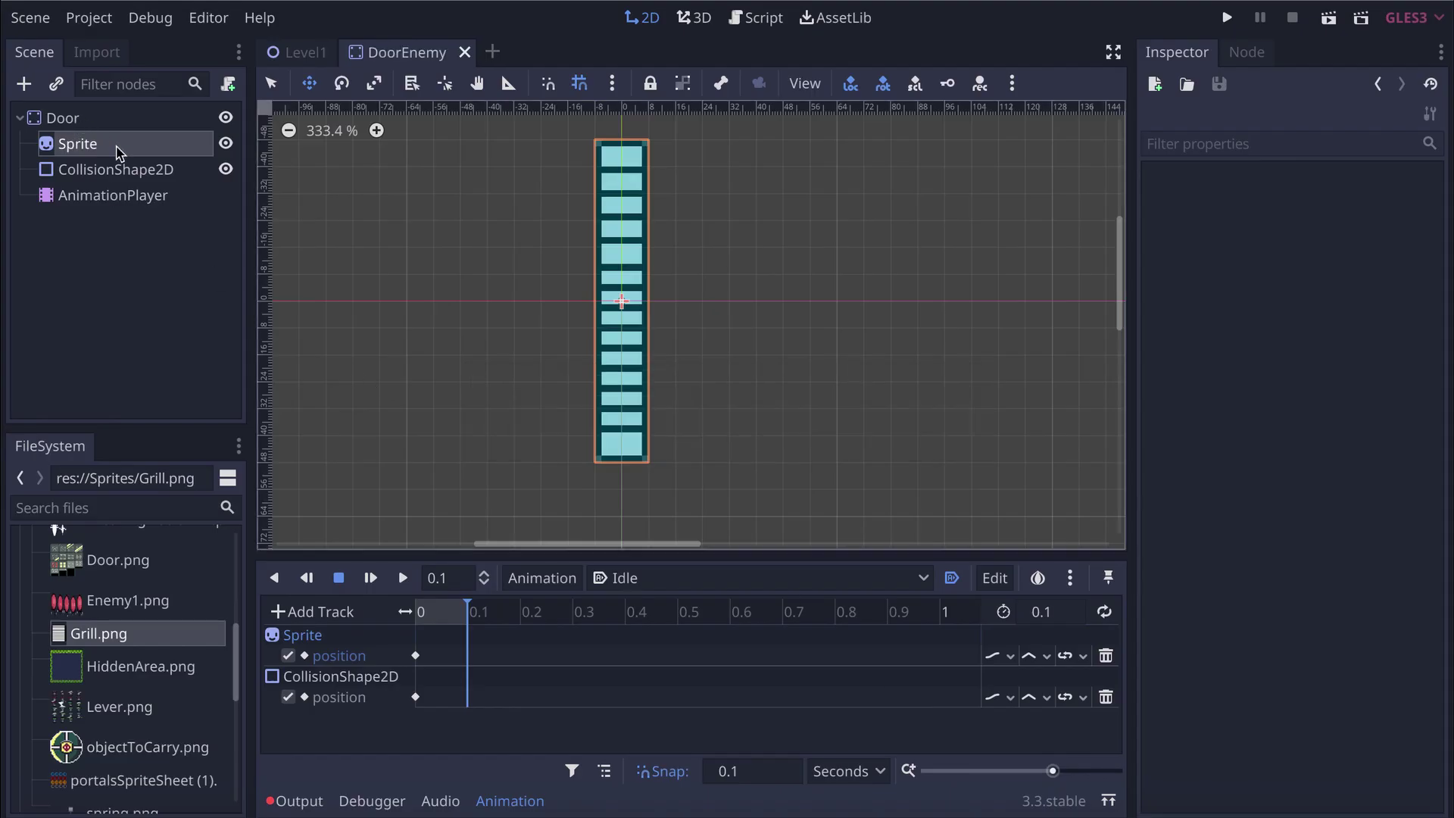
click(129, 198)
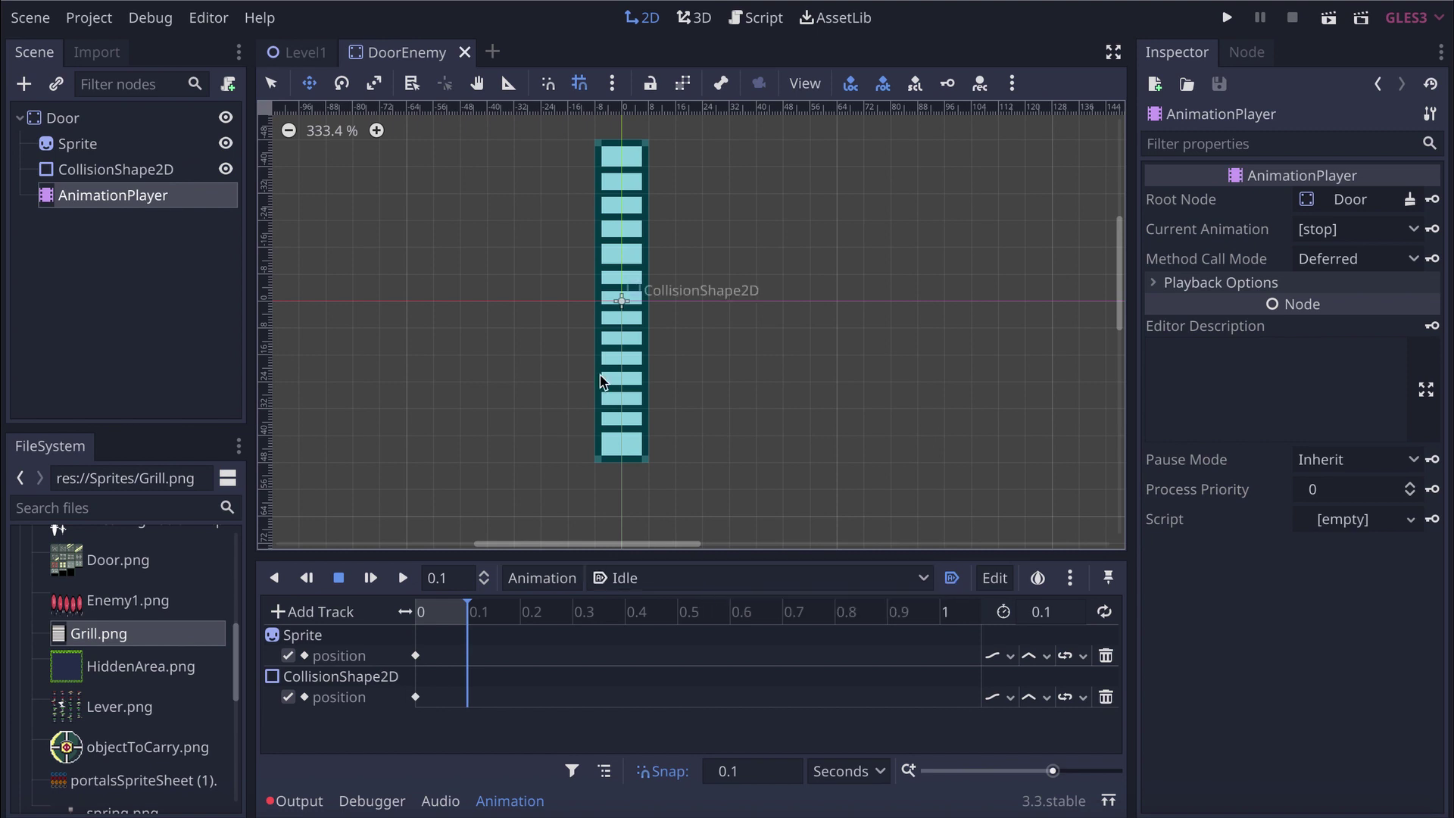
In Level1, place a DoorEnemy.tscn instance under Trigger, inside the ceiling block's left edge with its lower end flush with the block's underside
click(297, 52)
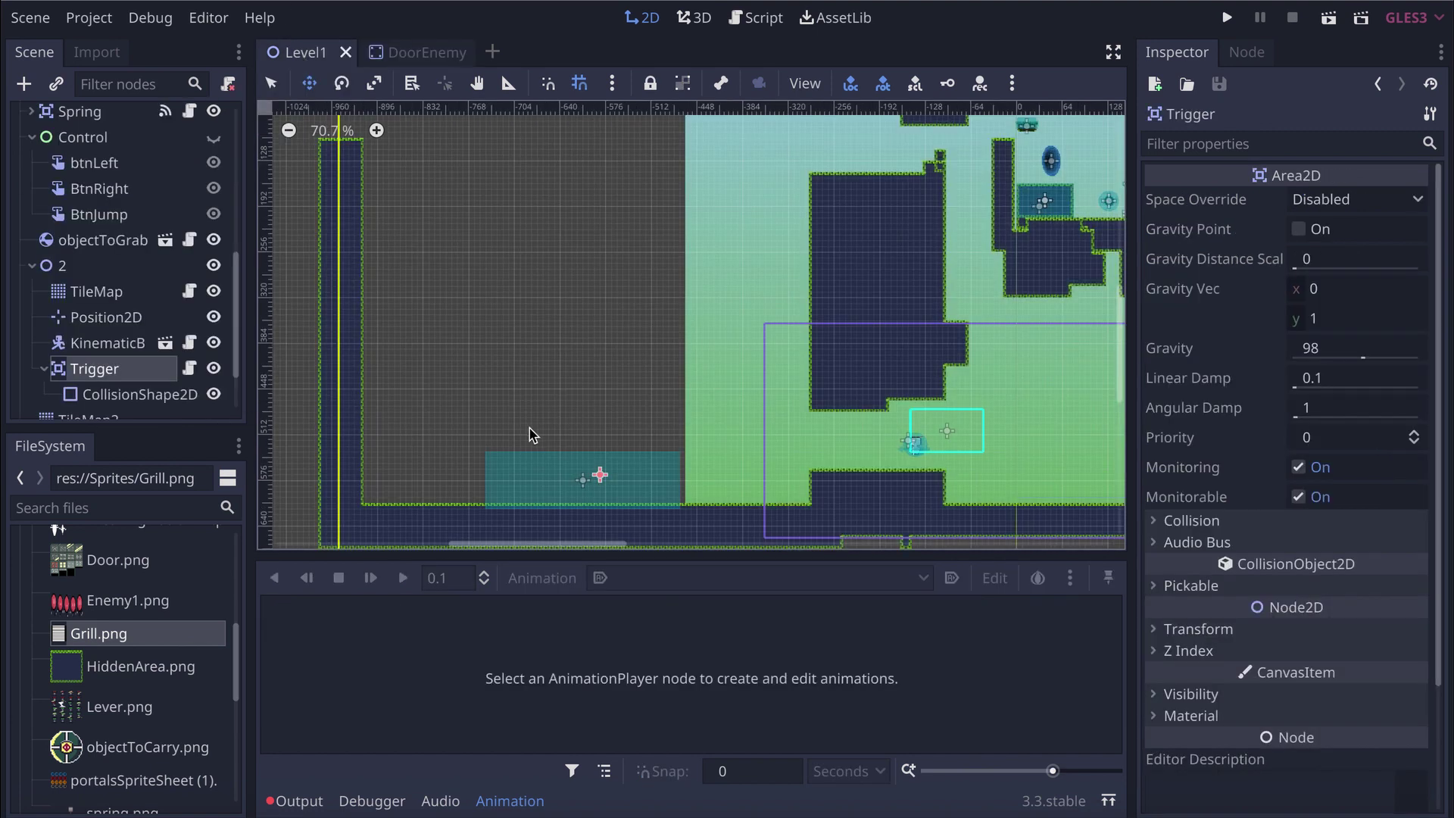
middle_drag(415, 362, 407, 353)
scroll(113, 639, up, 5)
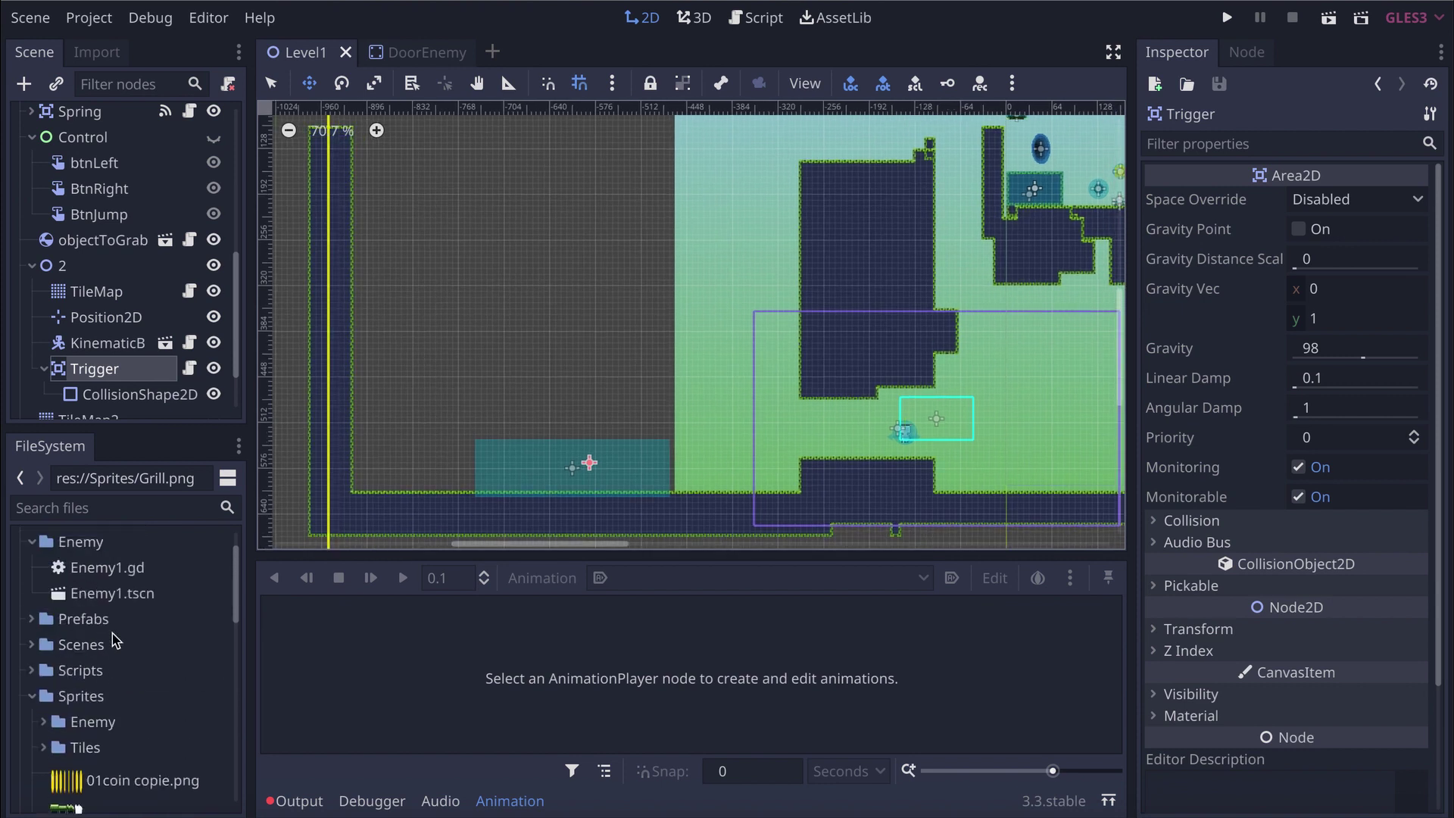
click(31, 645)
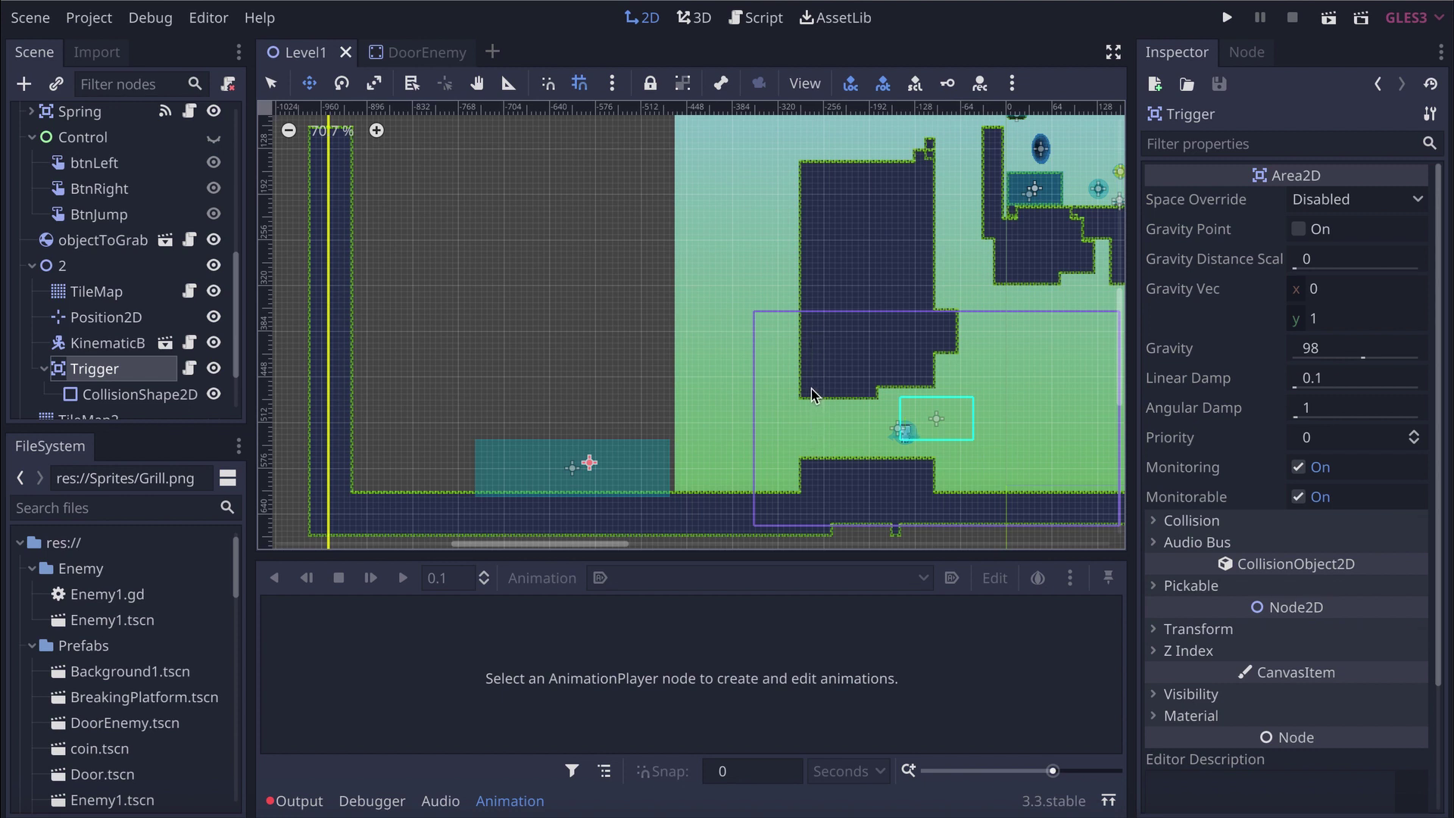
scroll(61, 716, down, 2)
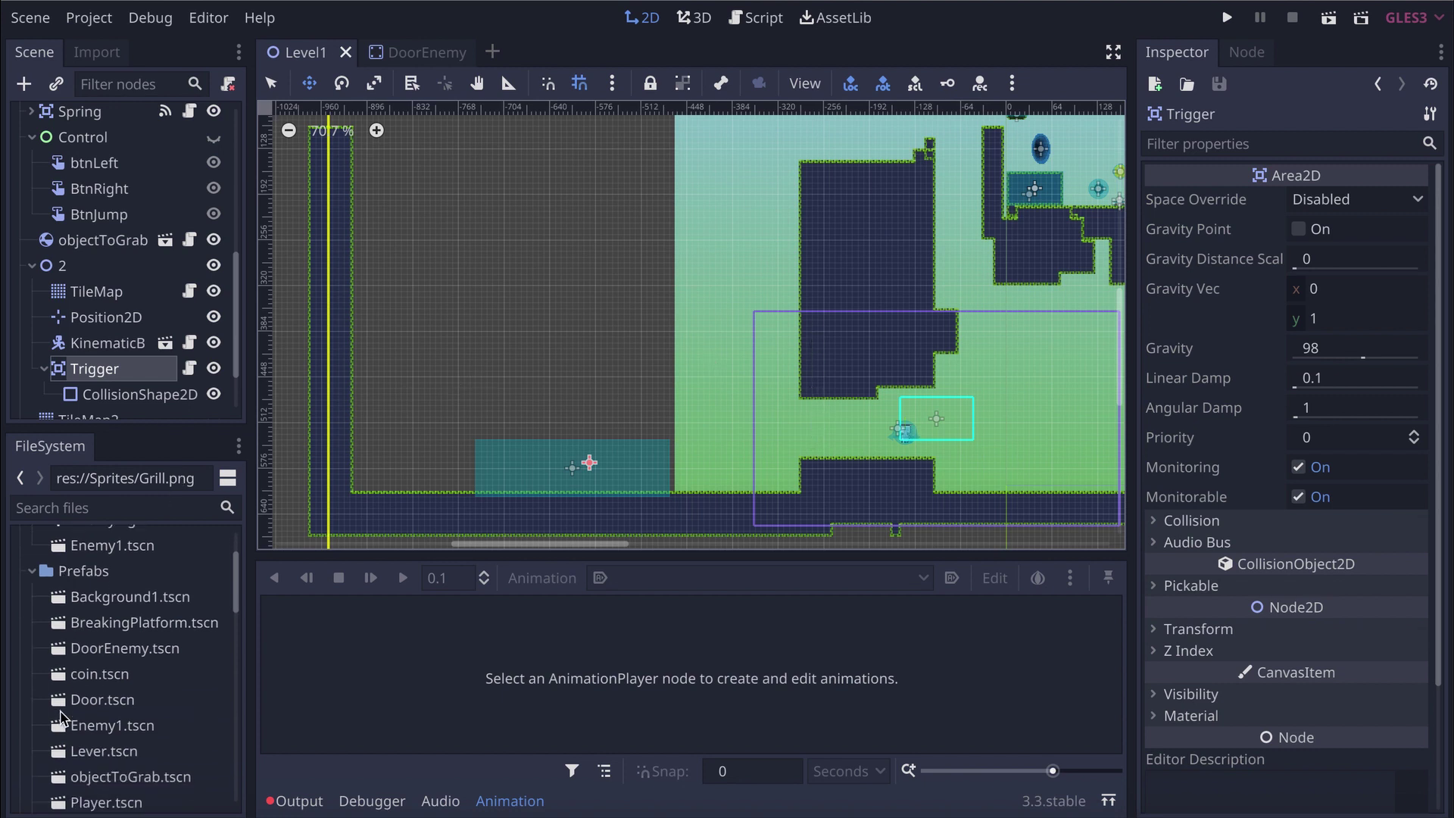
drag(76, 650, 806, 379)
scroll(825, 415, up, 5)
scroll(825, 419, up, 3)
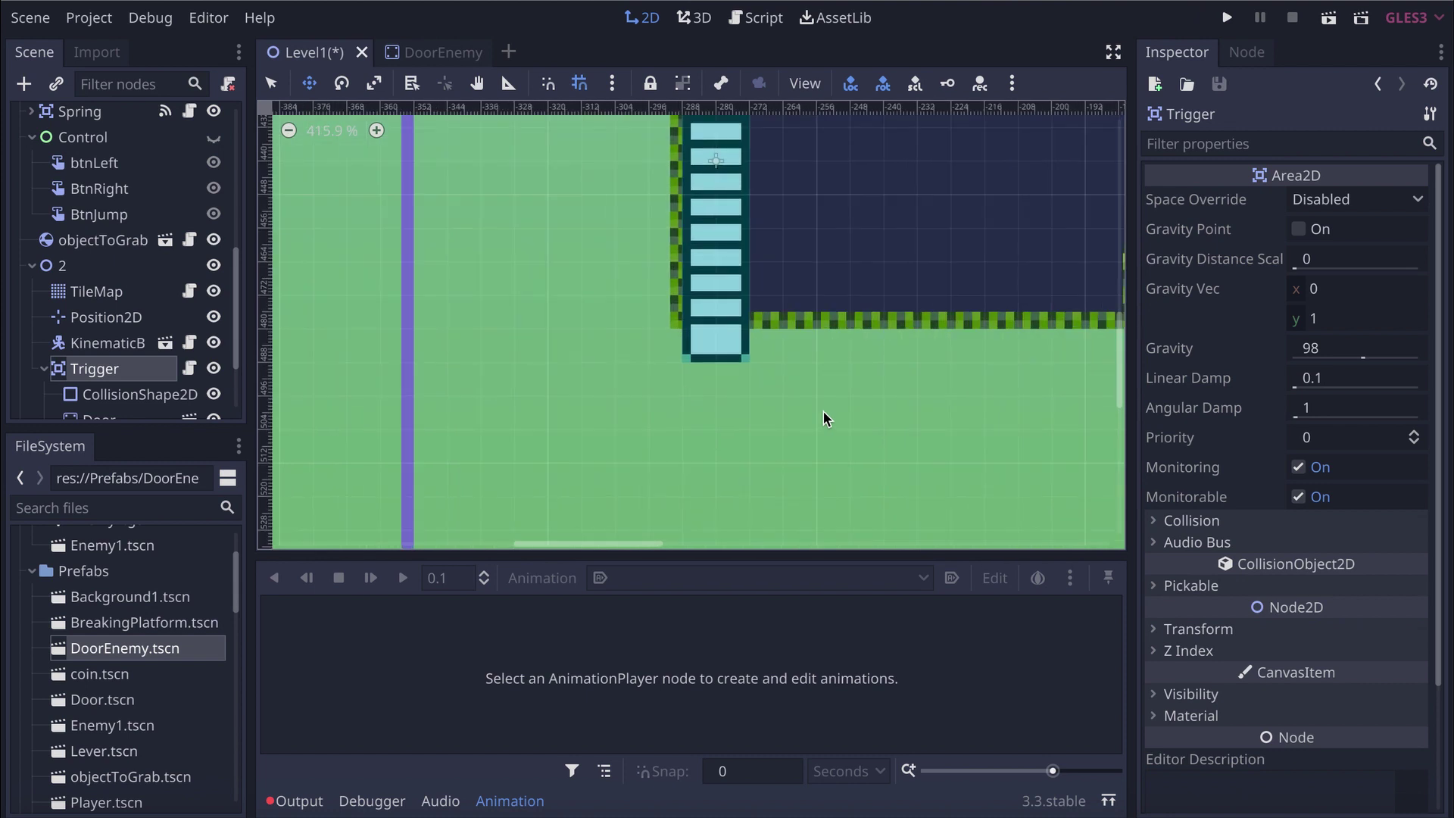
scroll(808, 394, down, 3)
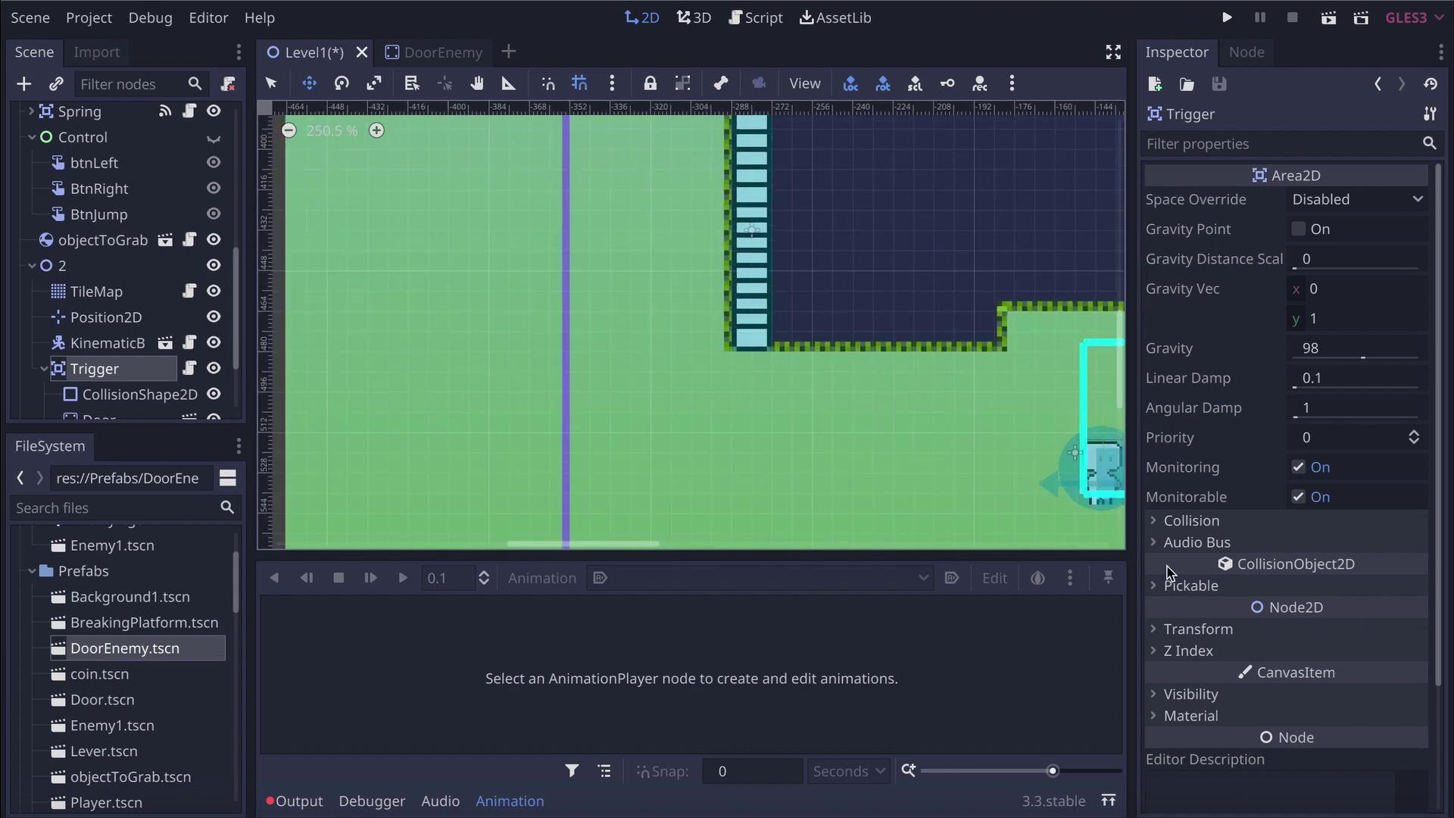
Set the Trigger node's Z Index to -1 and save the level
click(1160, 651)
click(1333, 675)
text(-1)
key(Return)
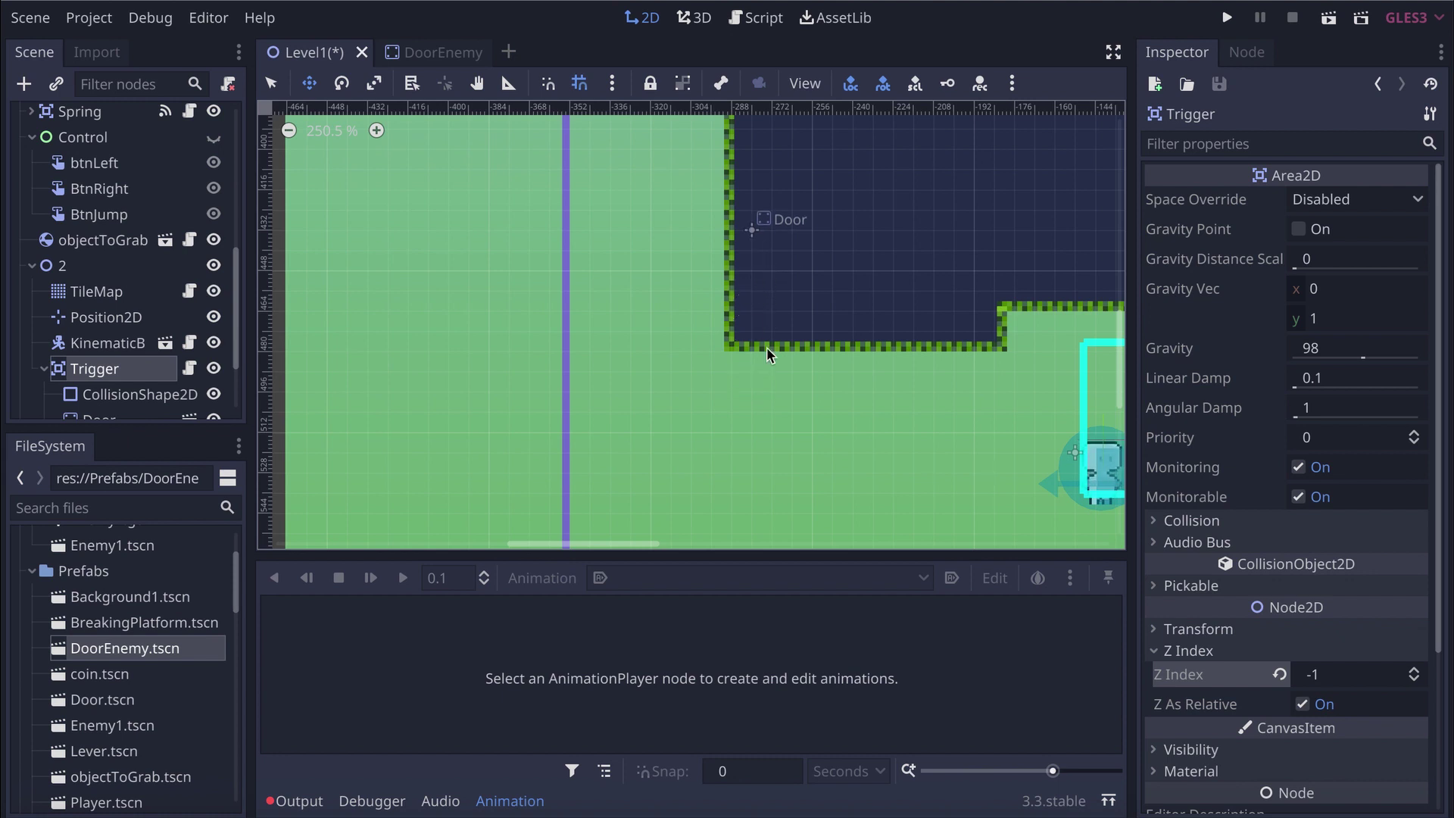
scroll(766, 347, down, 4)
scroll(89, 313, down, 3)
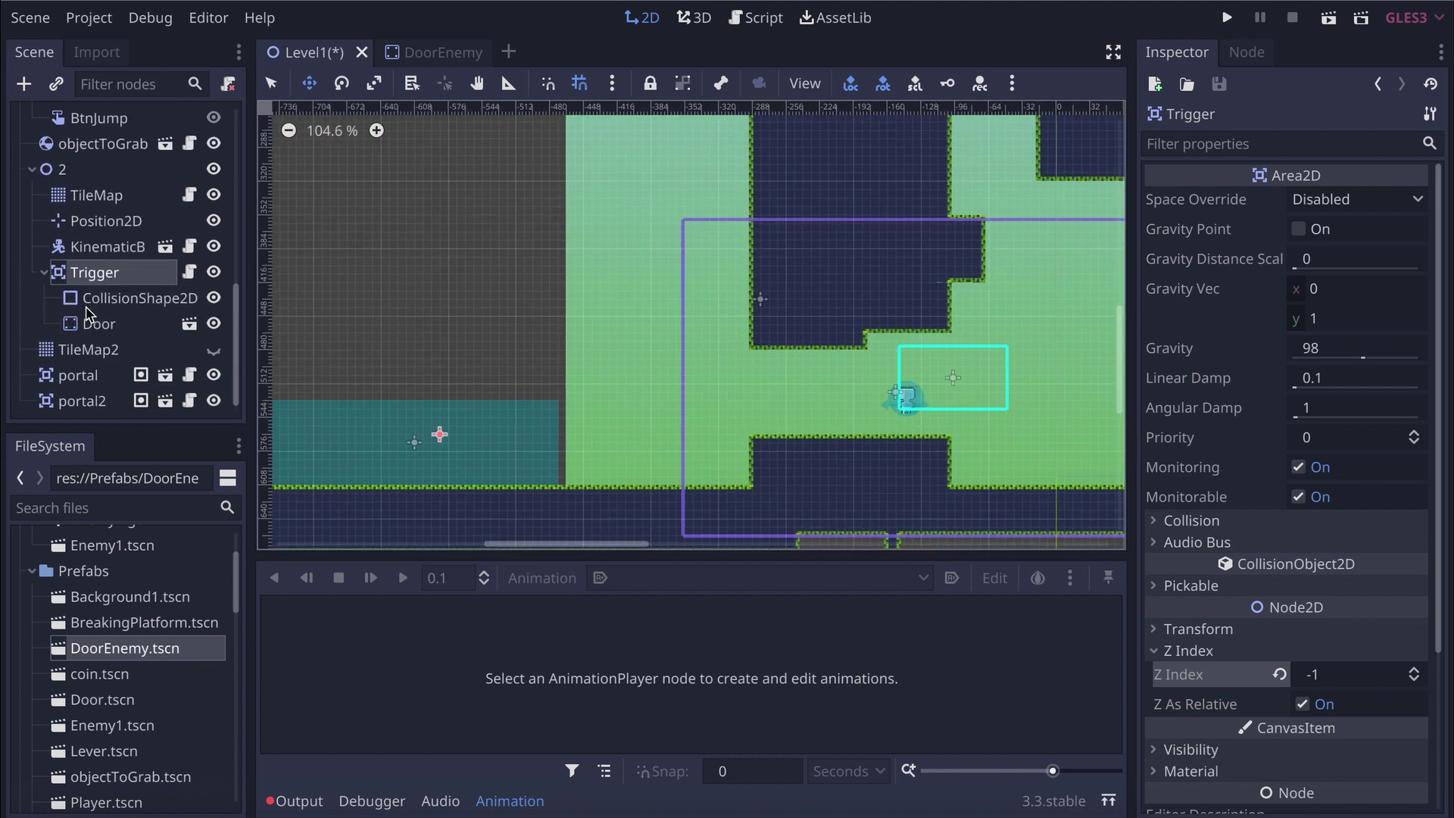
key(ctrl+s)
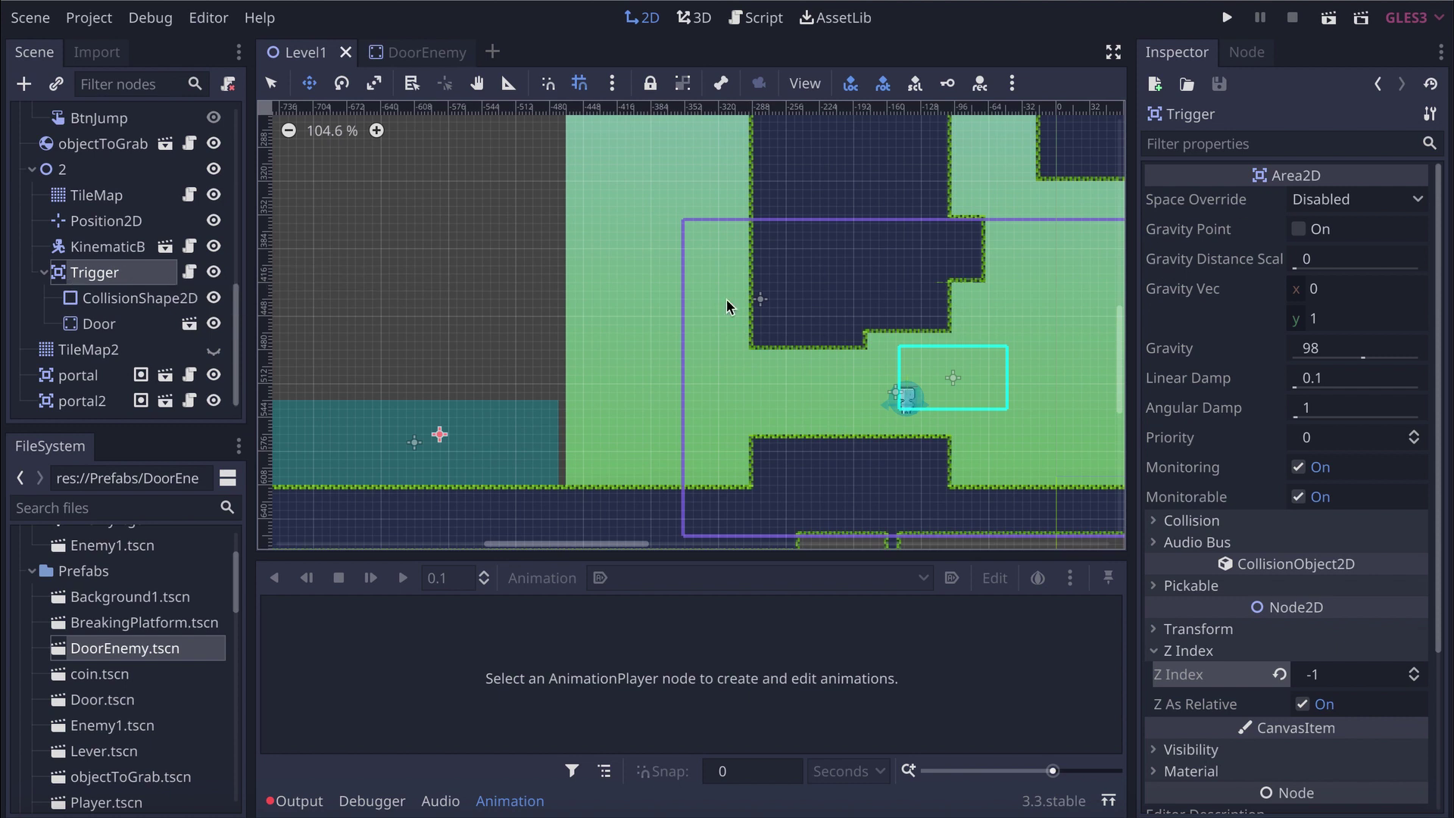
Move the Door node out of Trigger so it sits directly under node 2, just above Trigger
scroll(140, 328, up, 5)
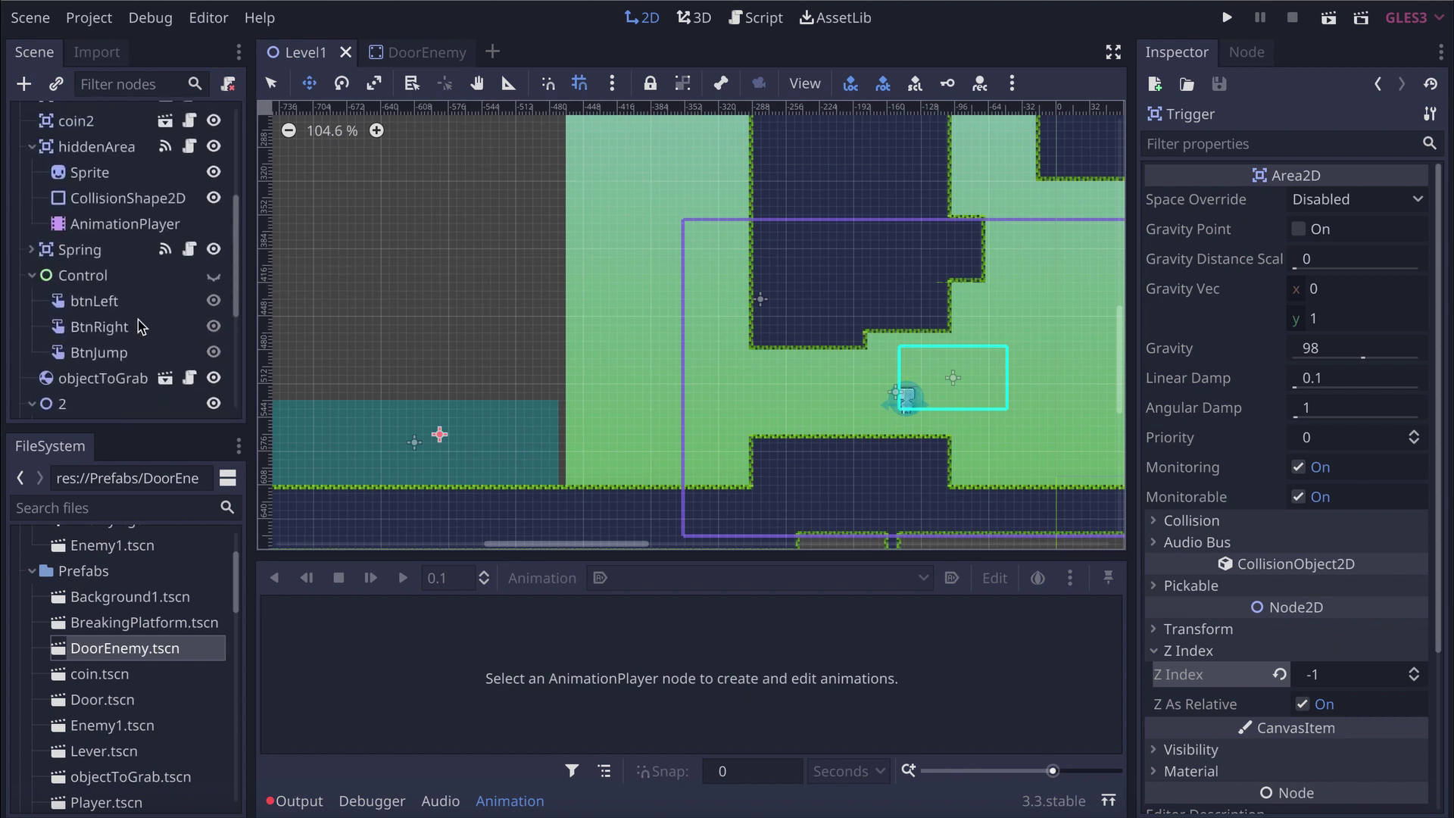
scroll(140, 327, down, 5)
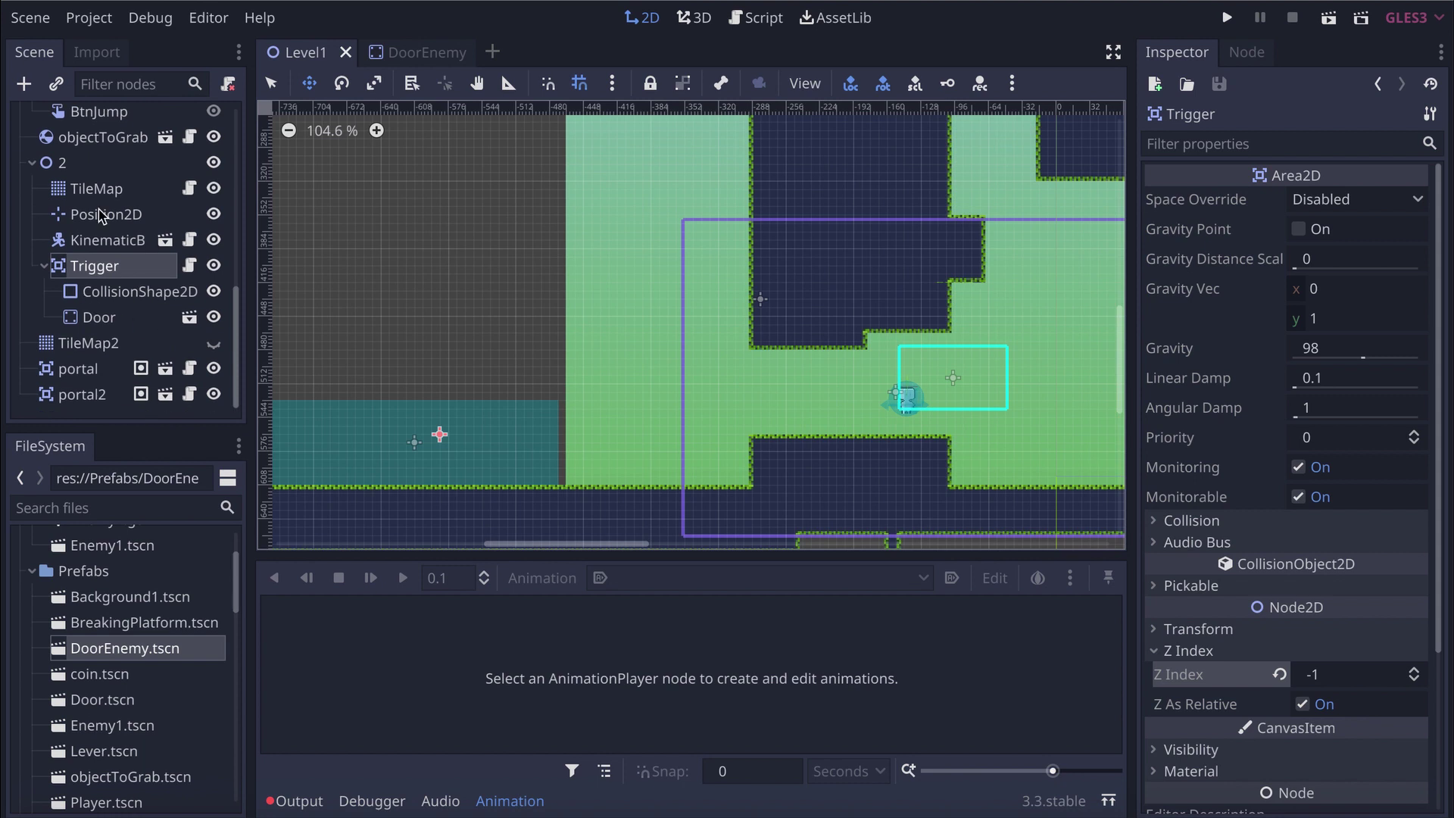
click(91, 322)
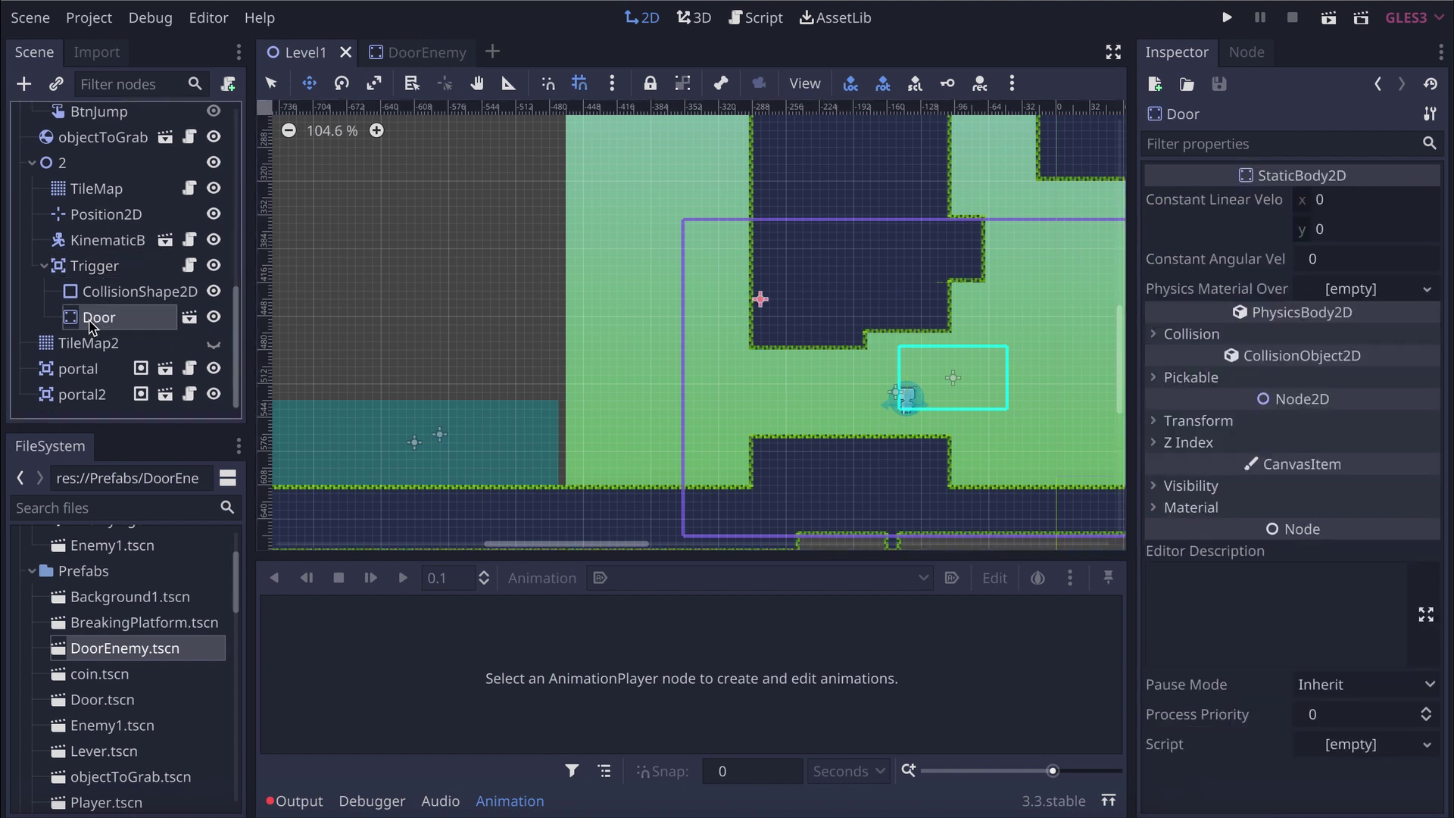
drag(73, 324, 78, 274)
click(78, 271)
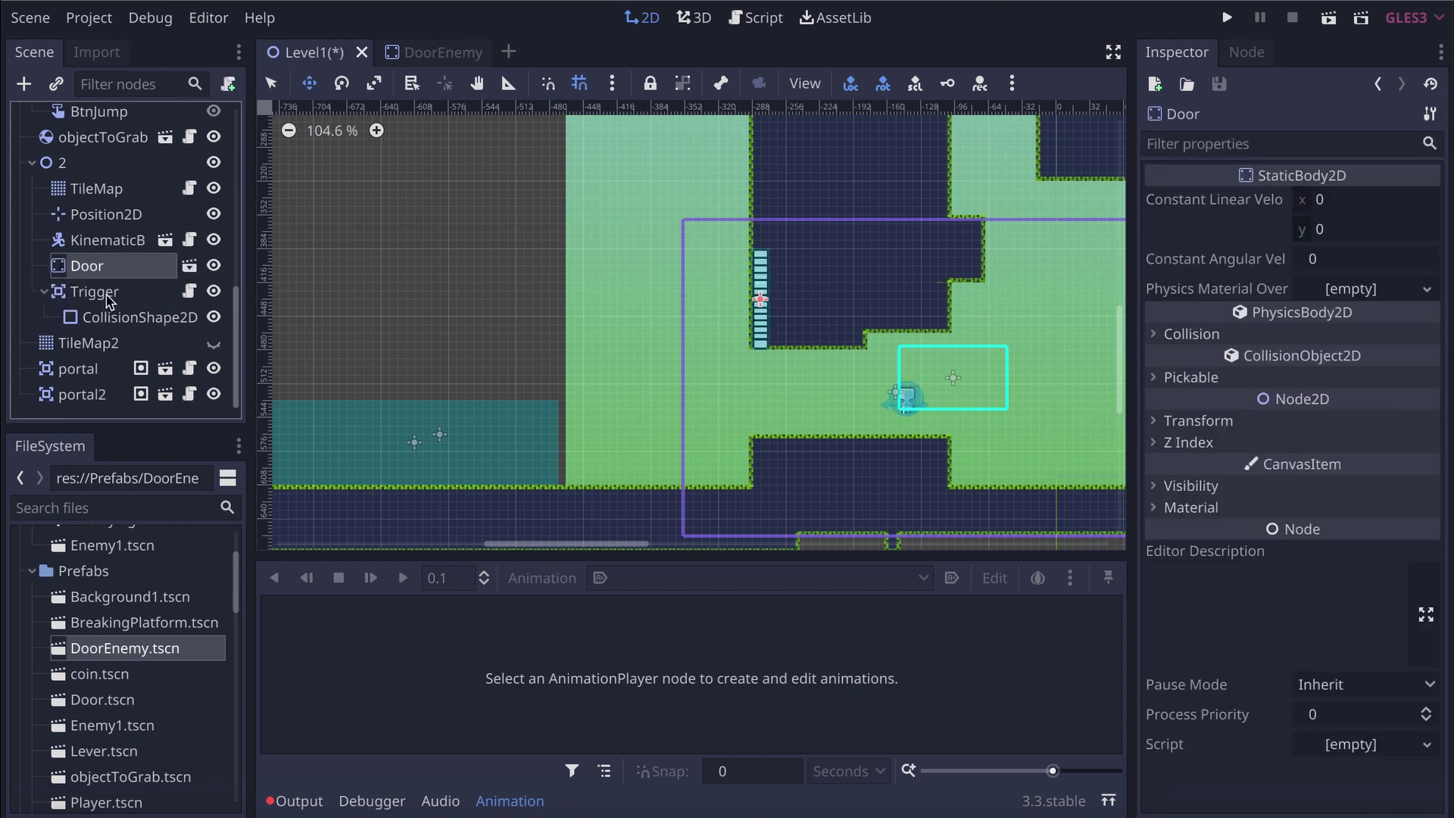
click(129, 273)
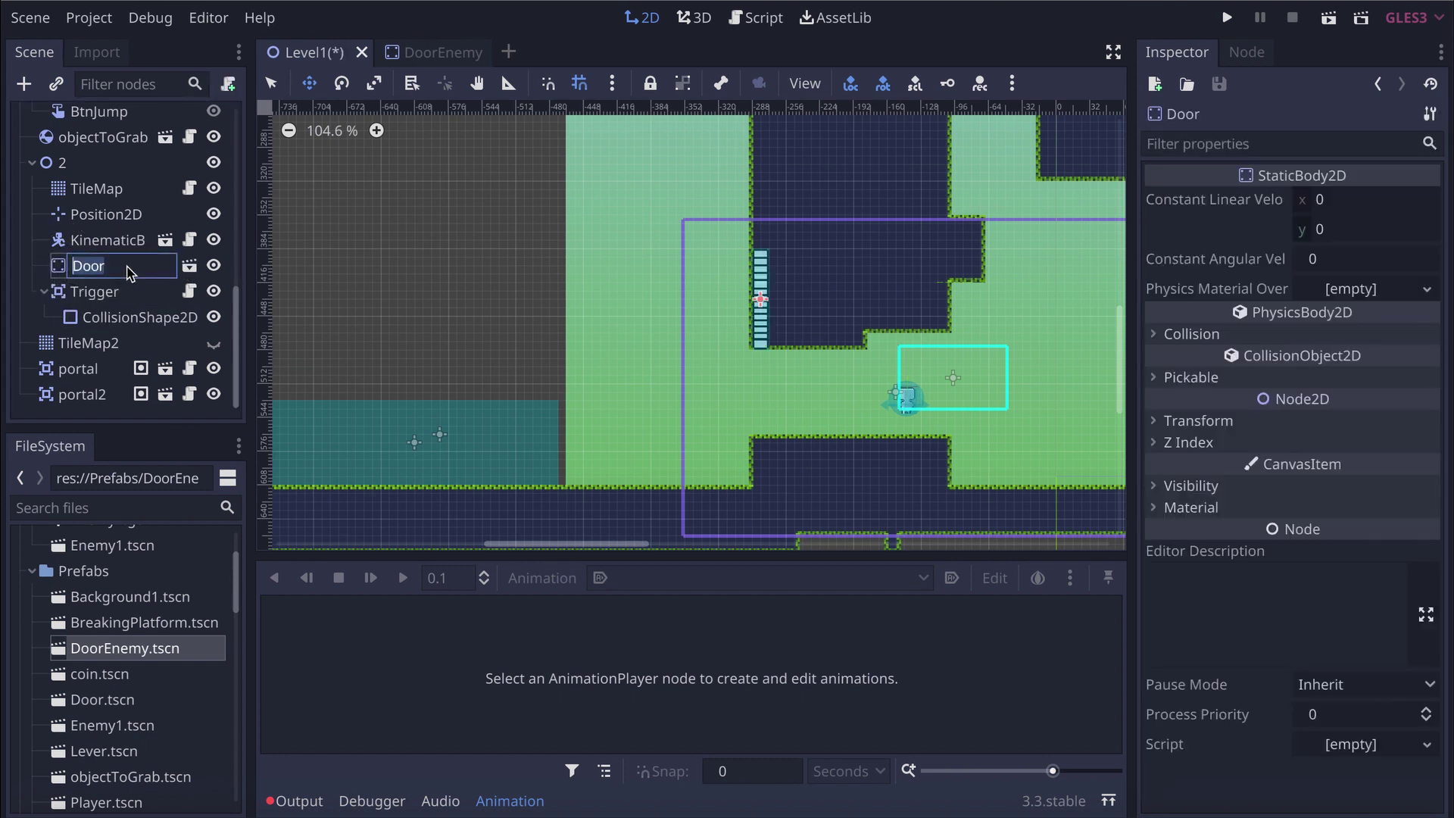
click(129, 271)
key(Return)
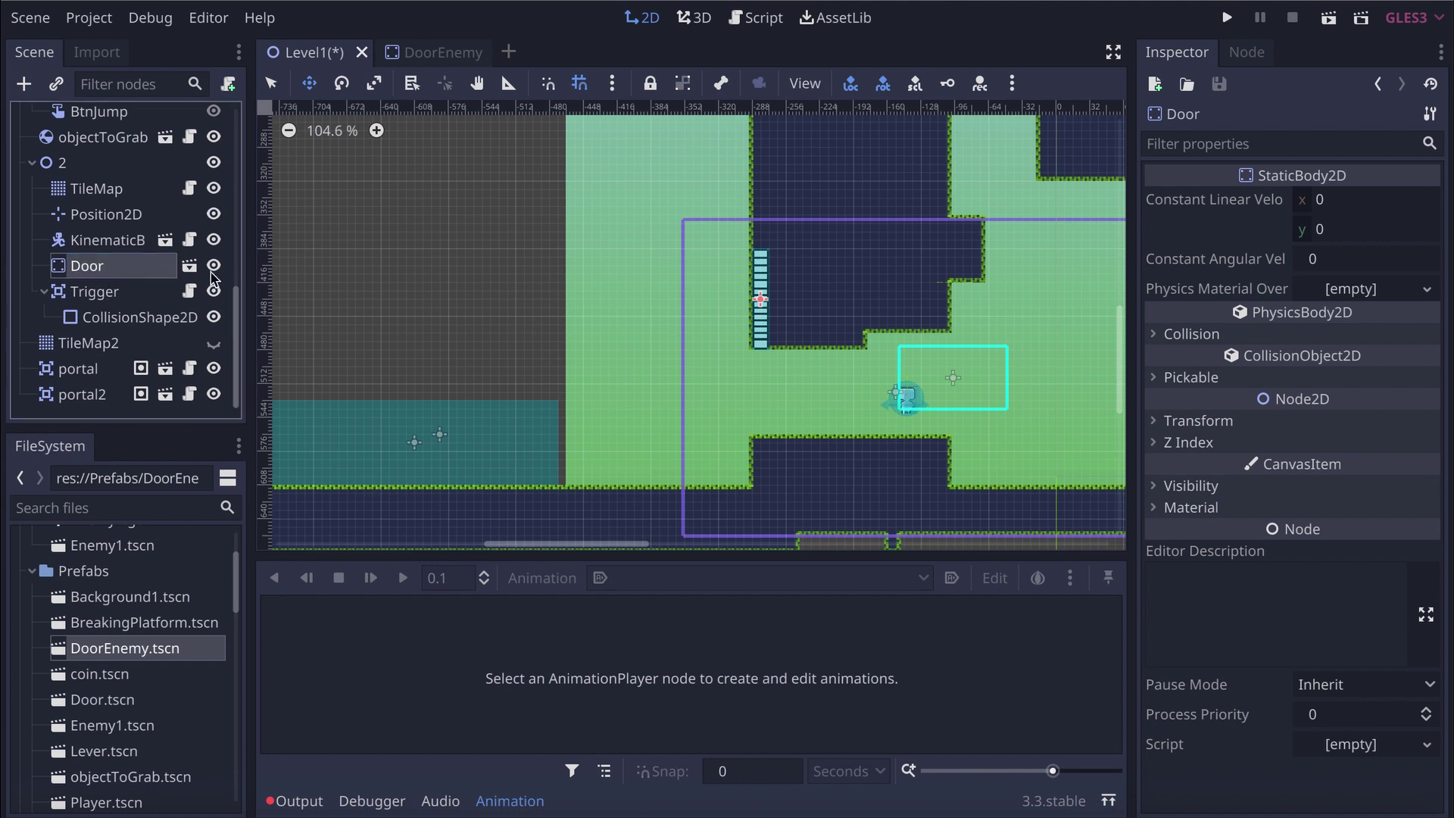
Attach a new GDScript named DoorEnemy.gd in the Scripts folder to the Door node, with an extra blank line below the extends line
click(228, 84)
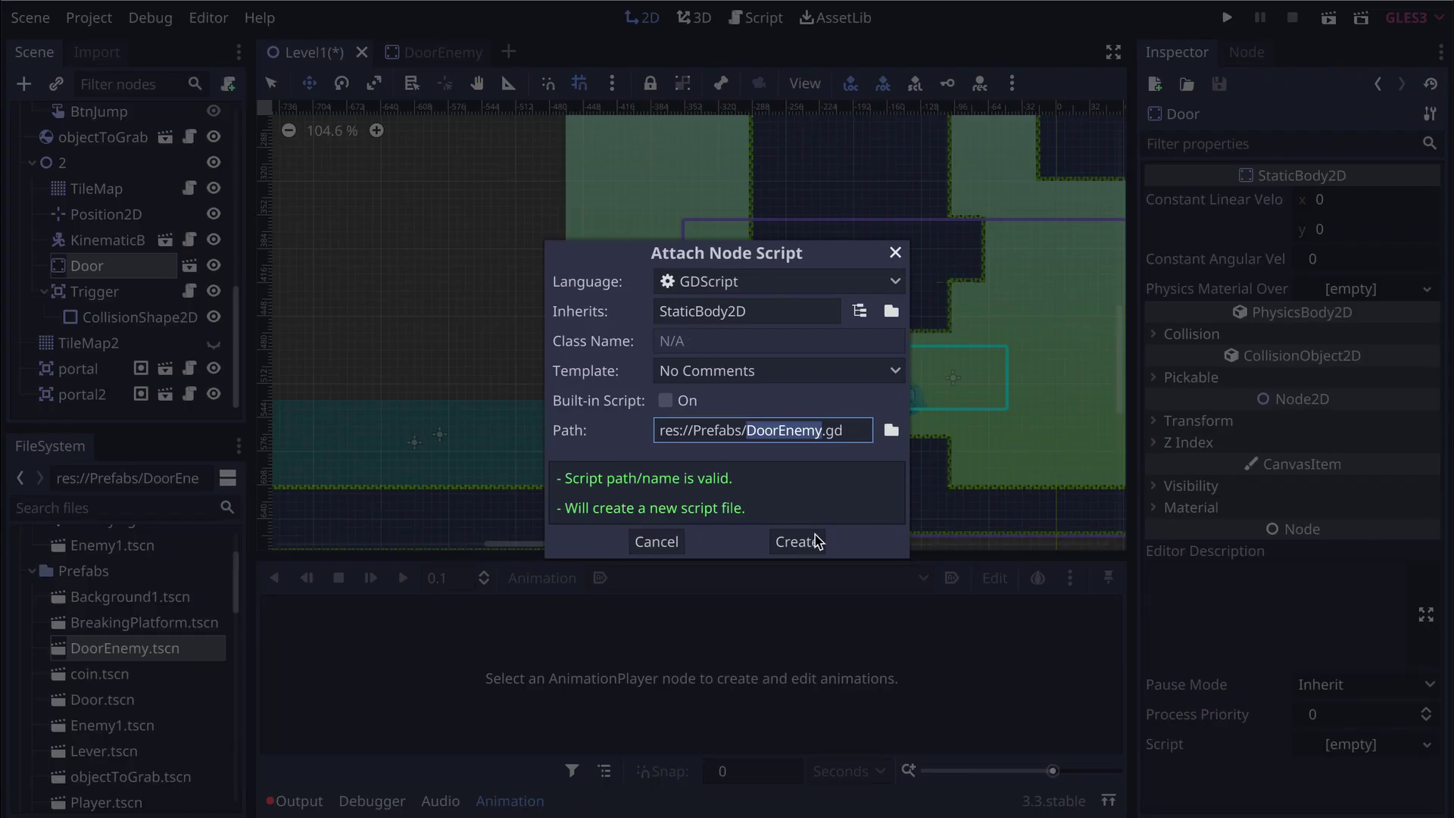
click(892, 430)
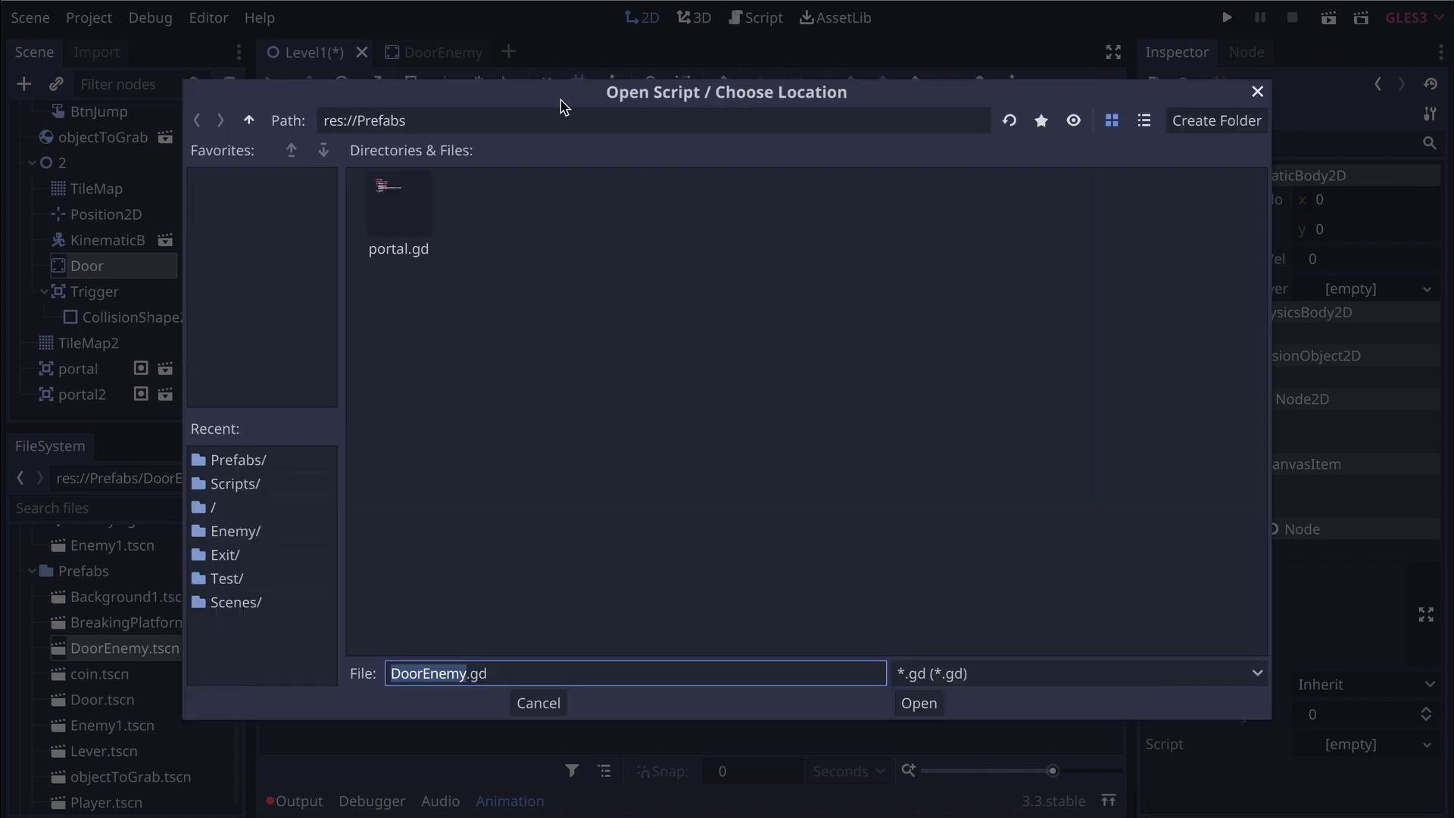
click(250, 121)
double_click(706, 206)
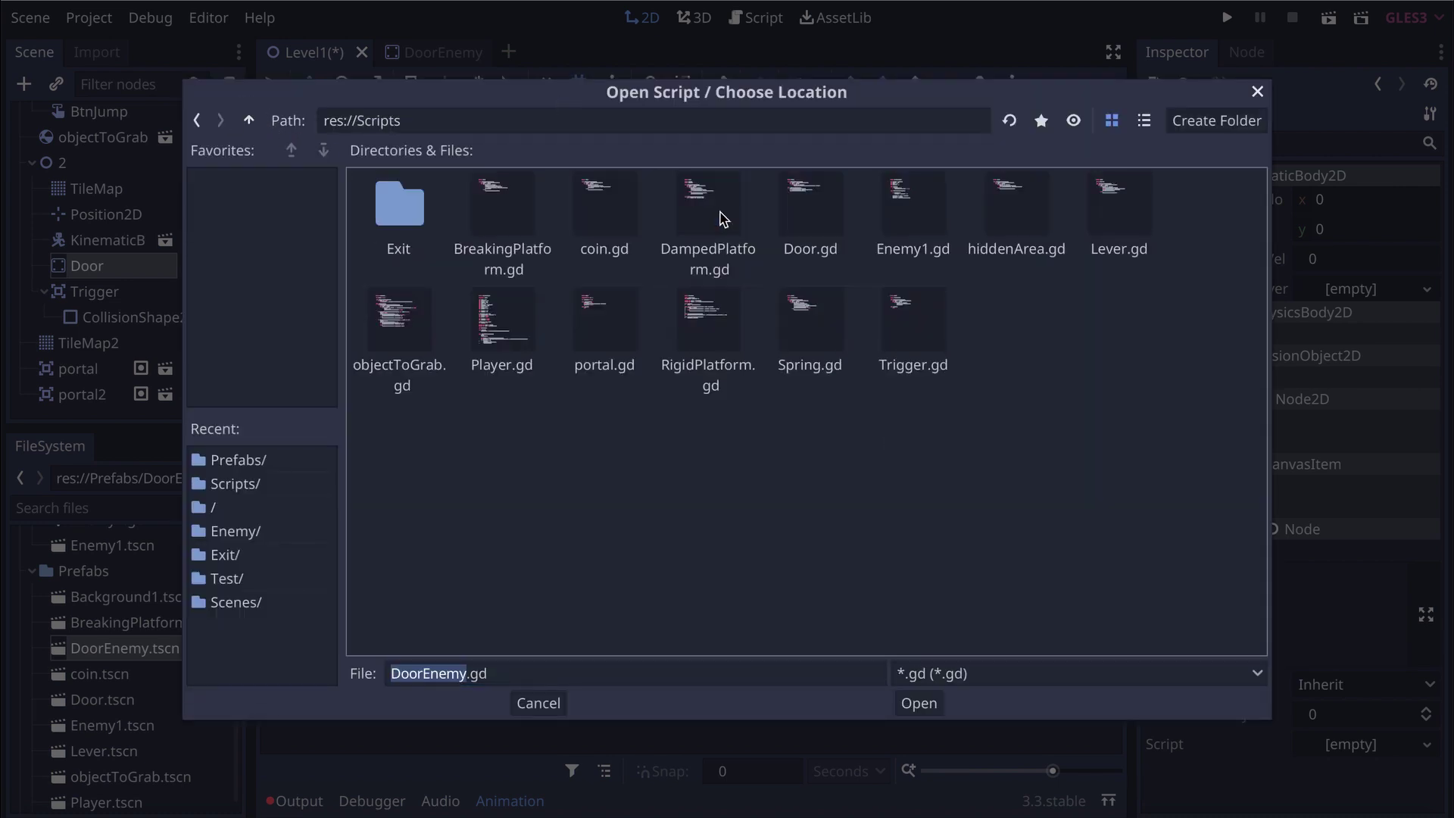
click(918, 704)
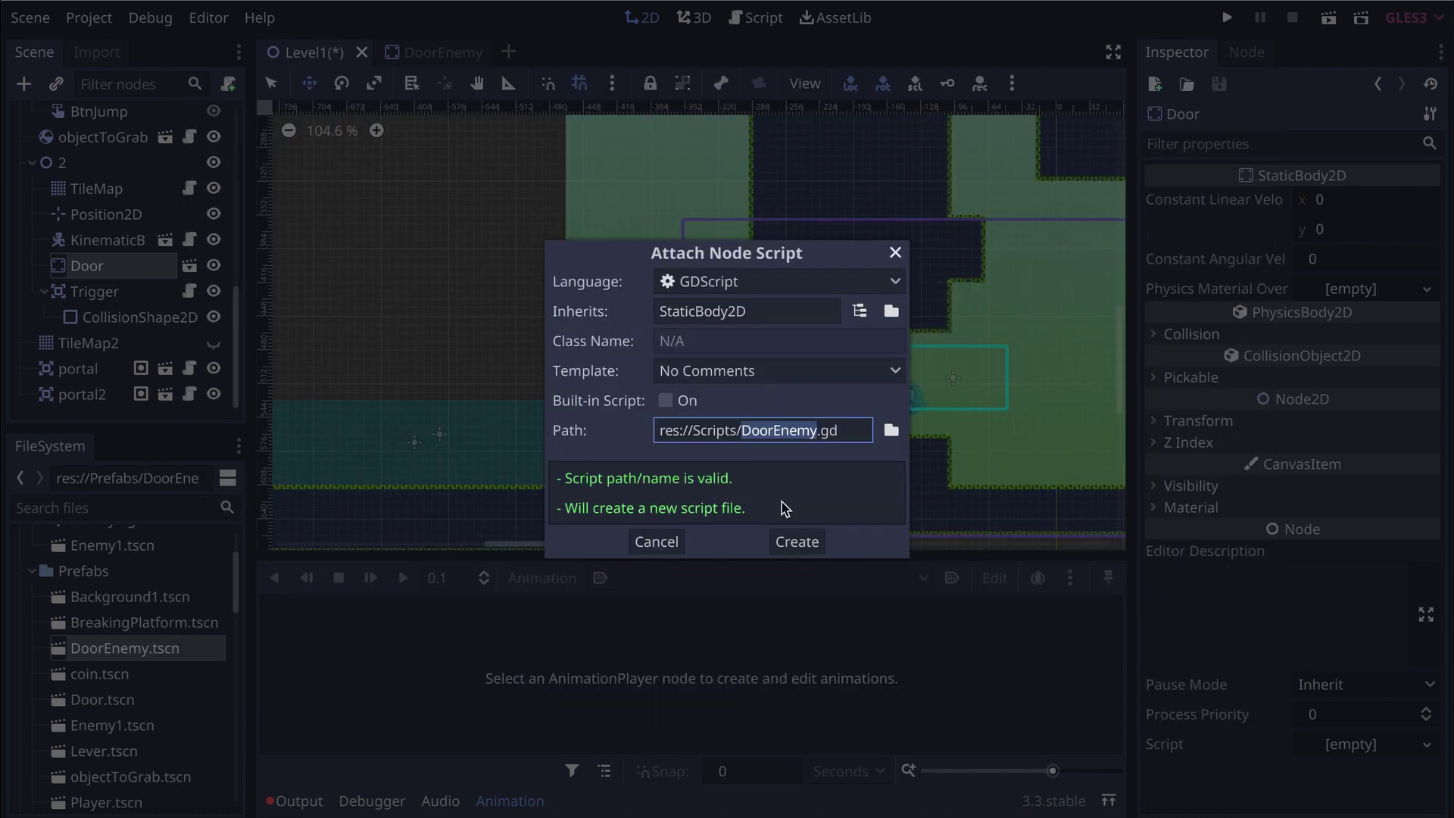
click(797, 541)
click(478, 131)
key(Return)
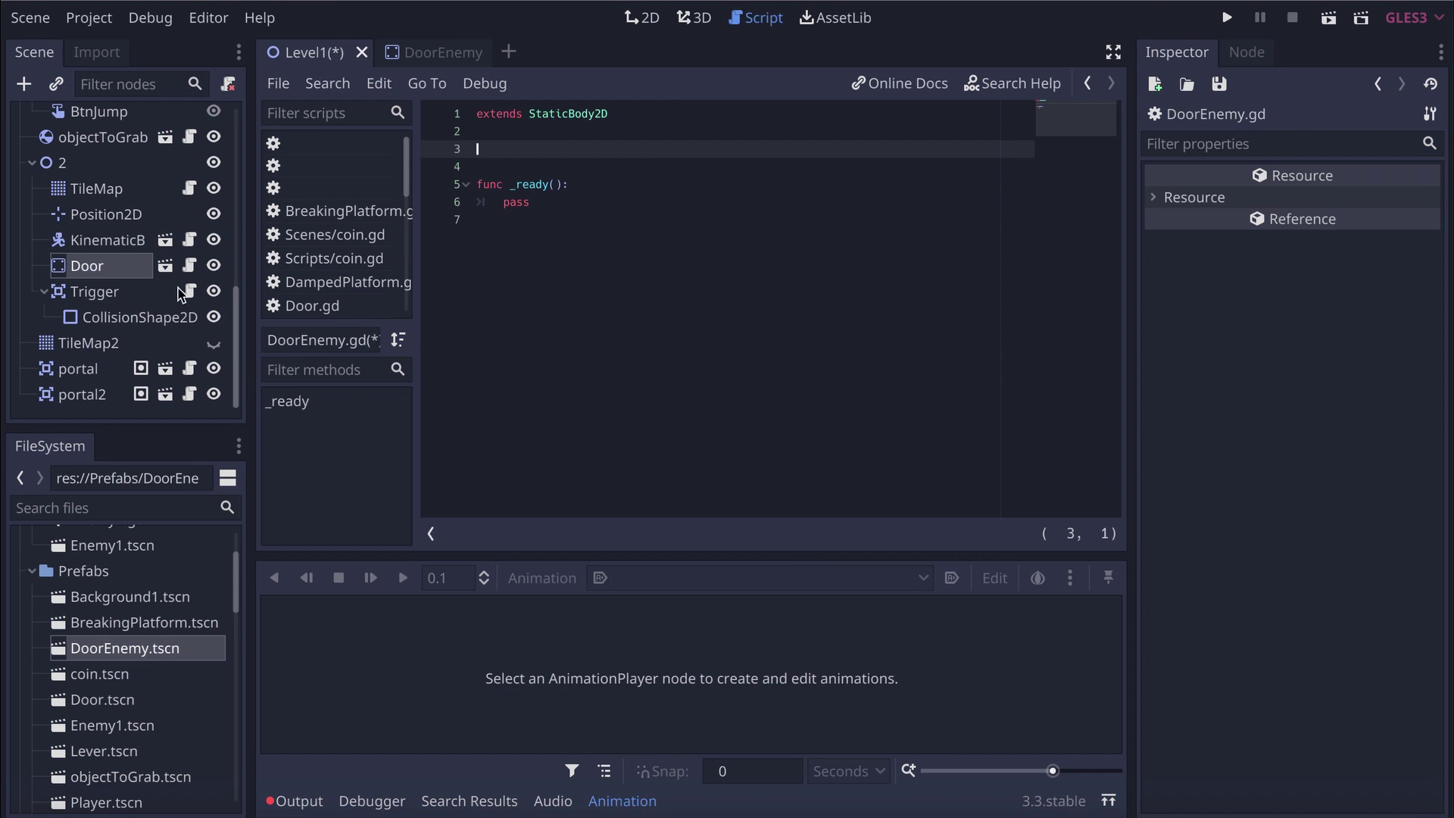
Connect the Trigger node's PlayerEntered signal to the Door under node 2 with receiver method _on_Trigger_PlayerEntered
click(98, 295)
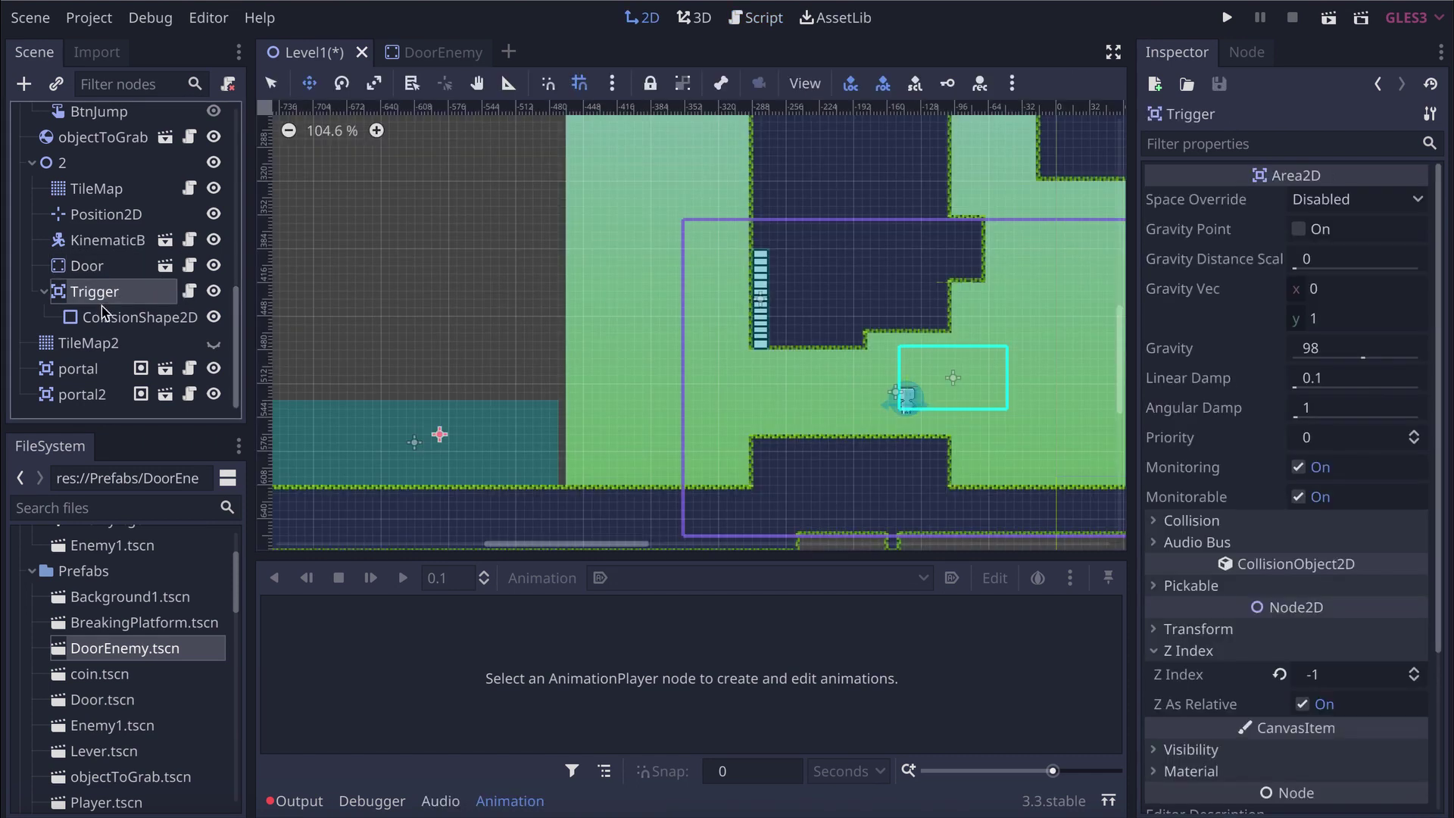
drag(97, 302, 409, 442)
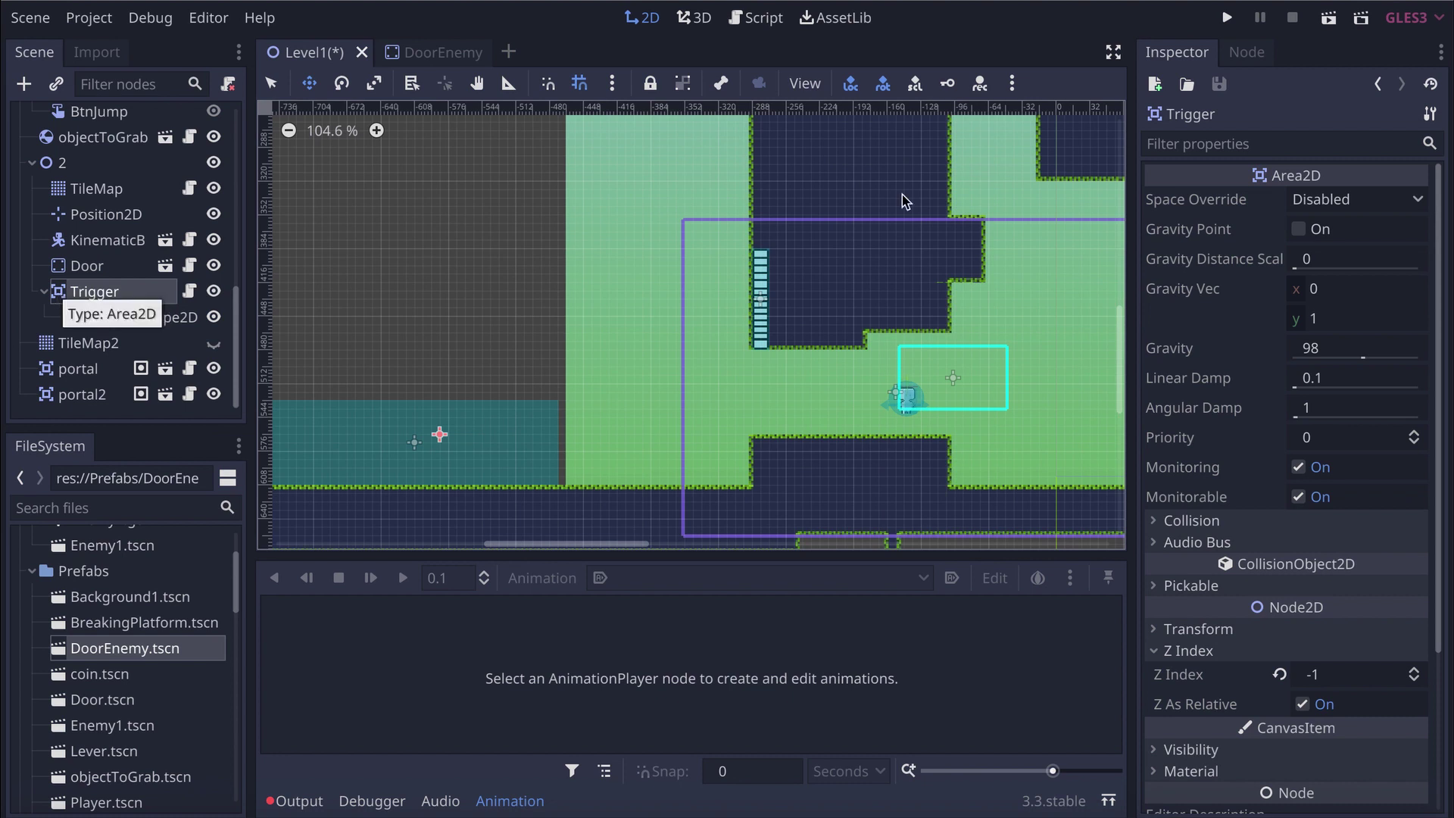
click(1250, 54)
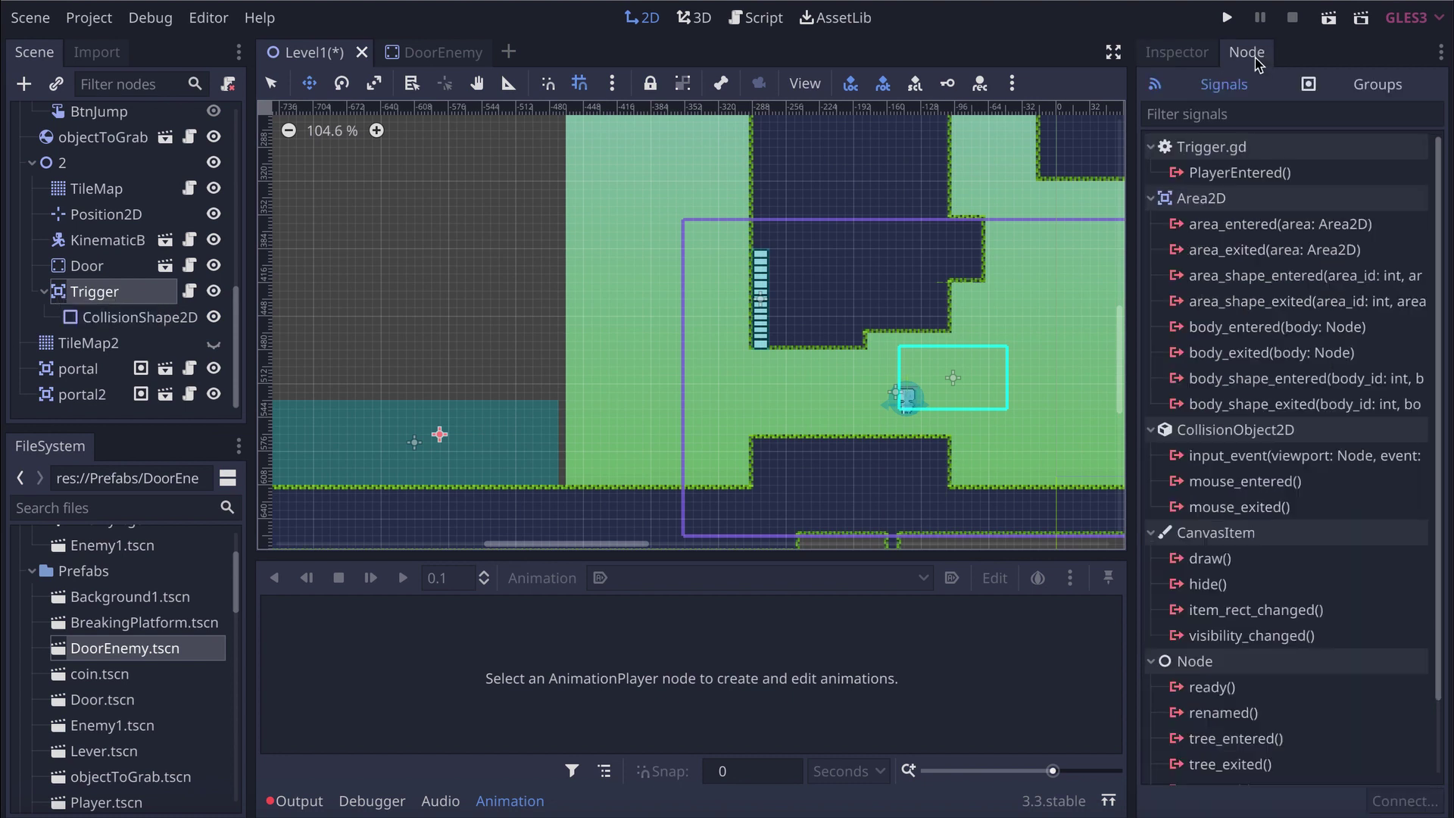
click(1247, 175)
click(1407, 800)
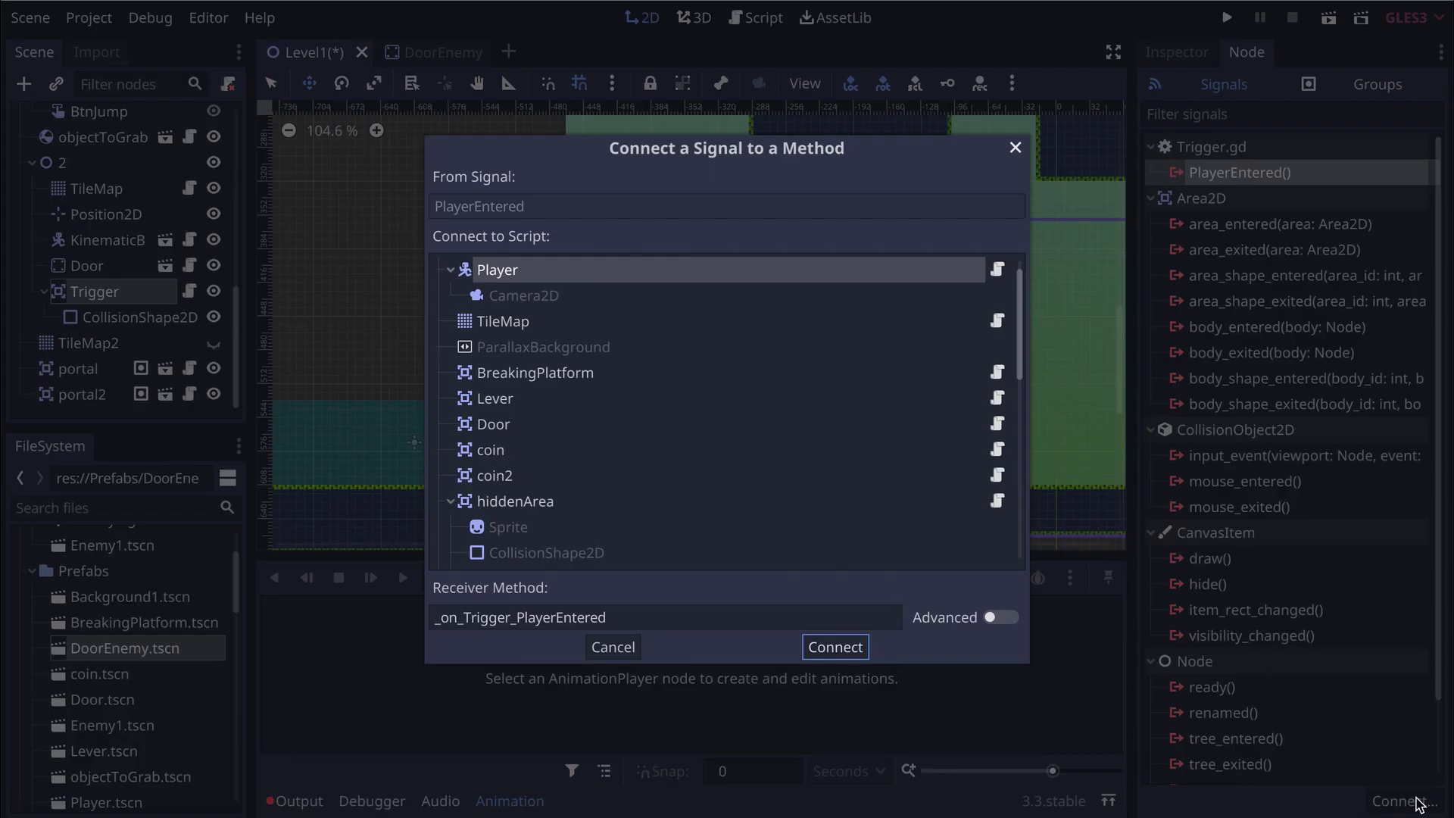
scroll(541, 519, down, 5)
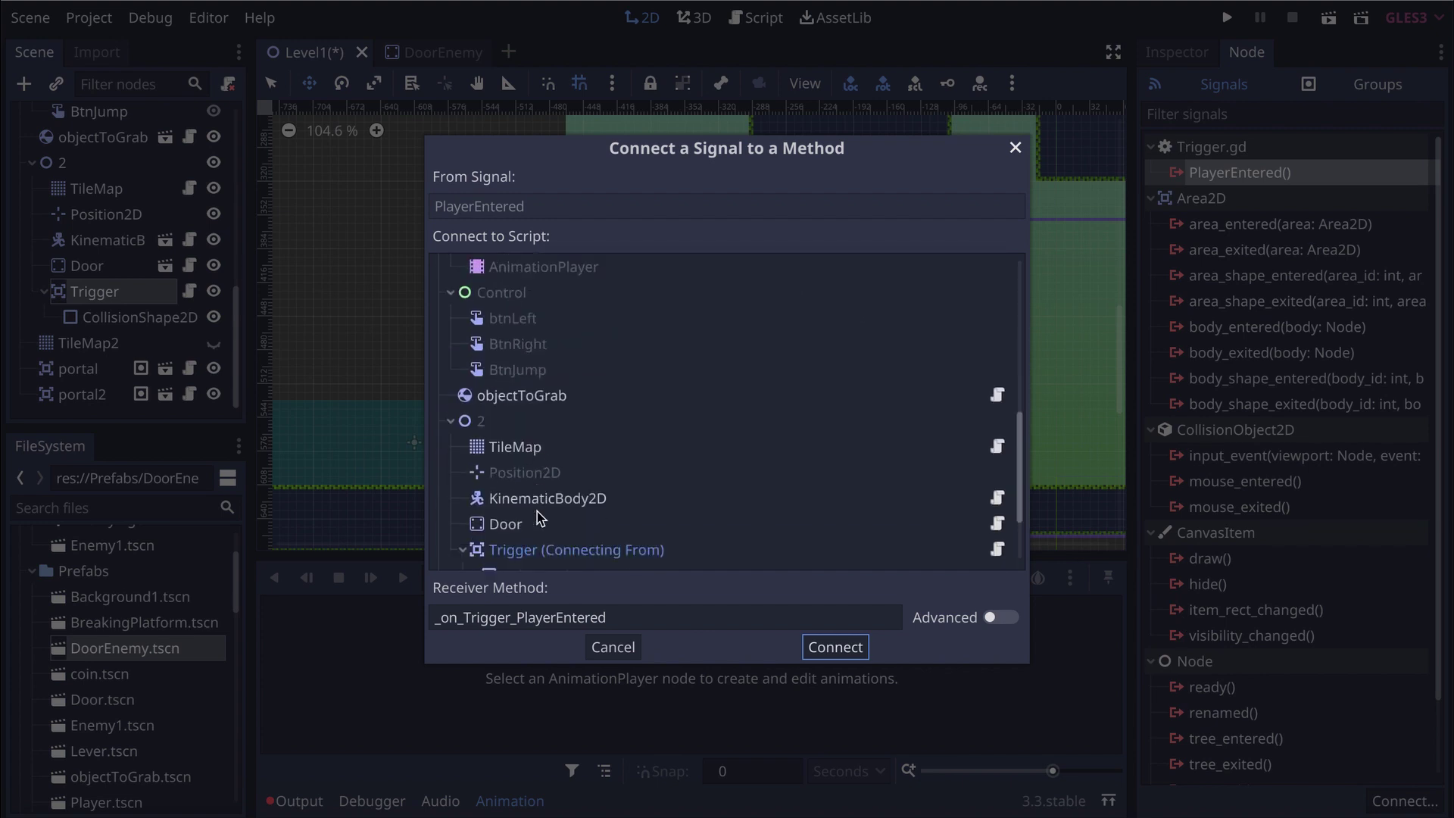
scroll(540, 439, down, 3)
click(515, 417)
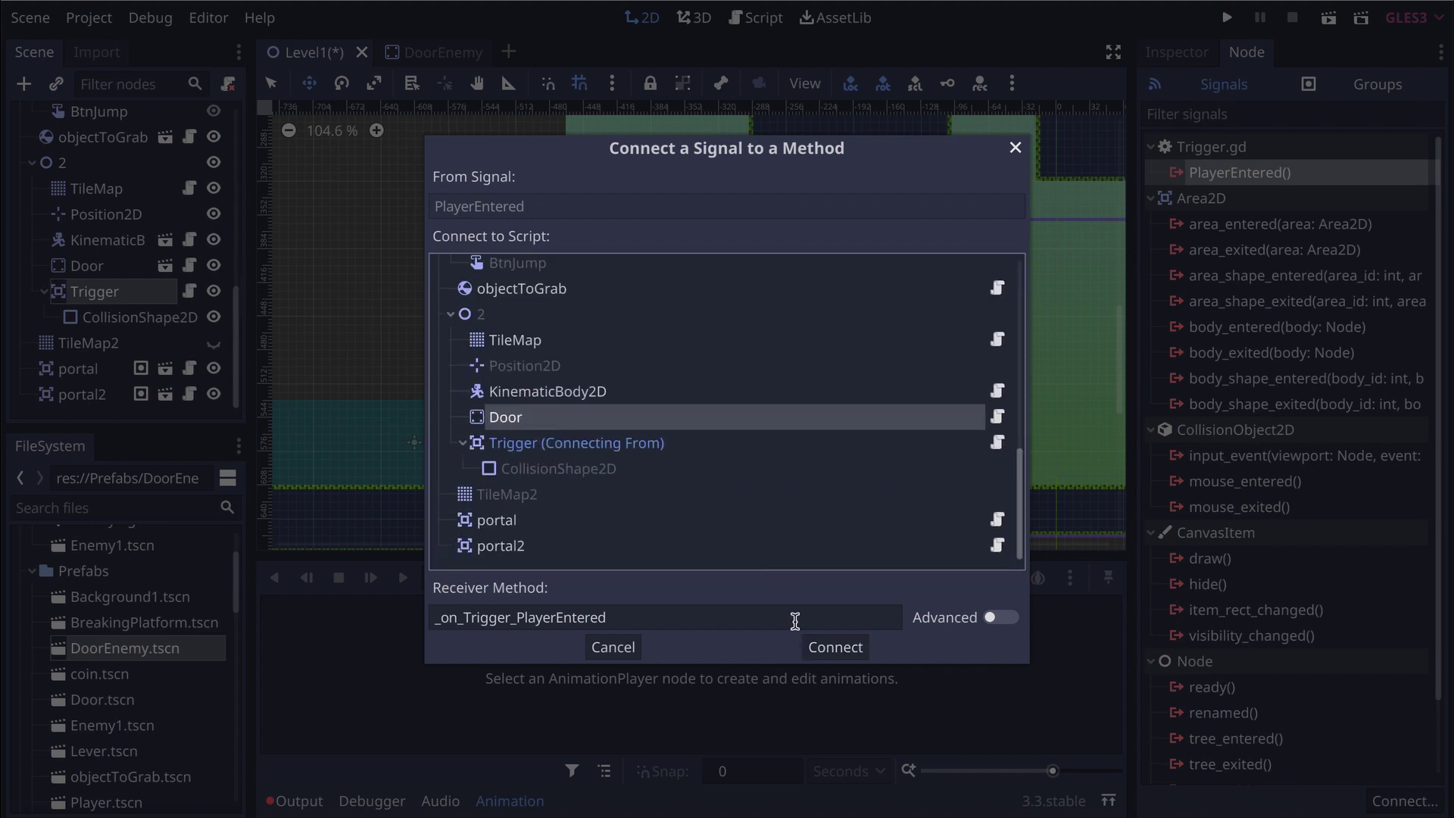
click(834, 648)
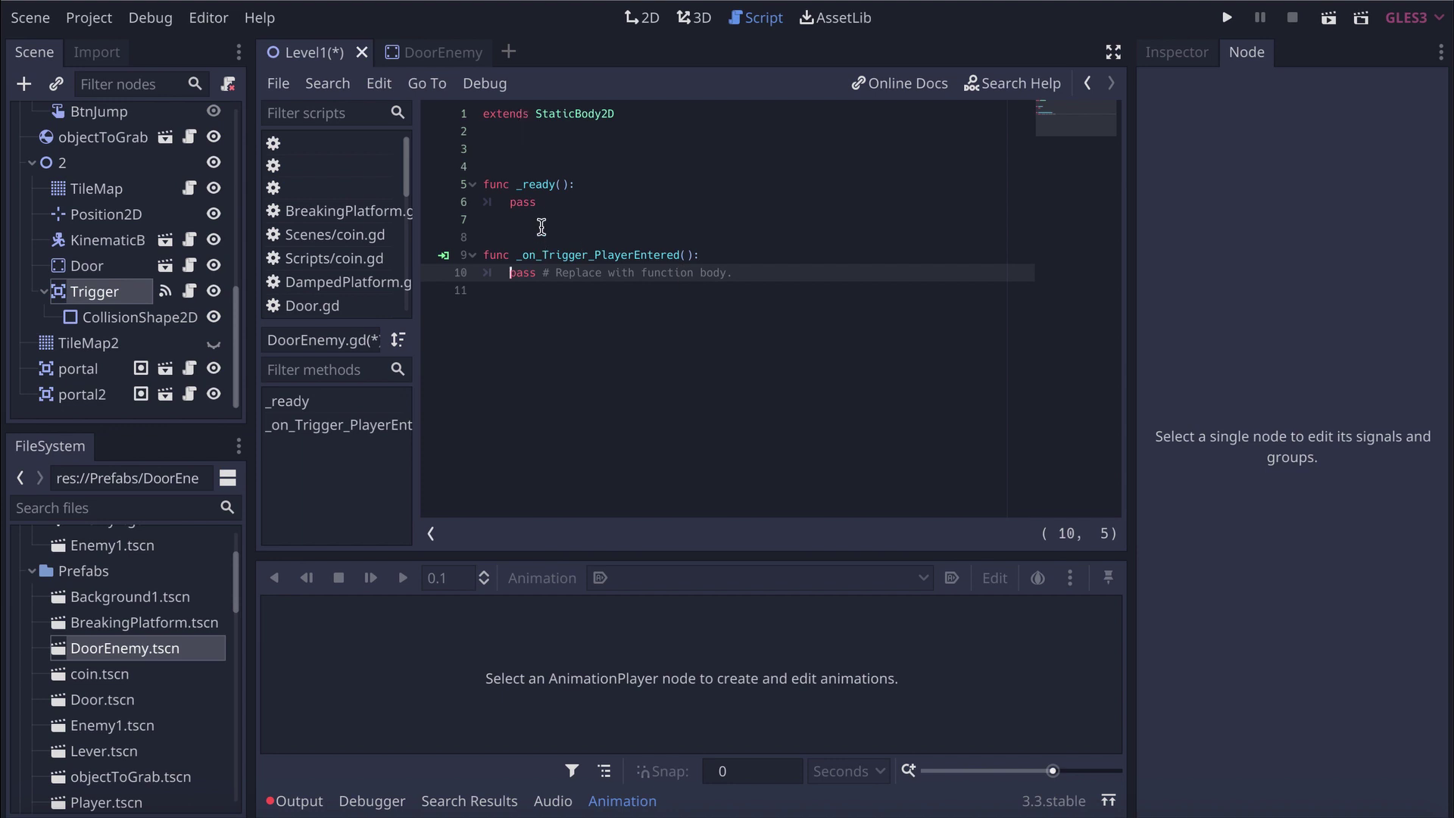
In the Door's script, replace the placeholder body of _on_Trigger_PlayerEntered with $AnimationPlayer.play("Active")
click(106, 269)
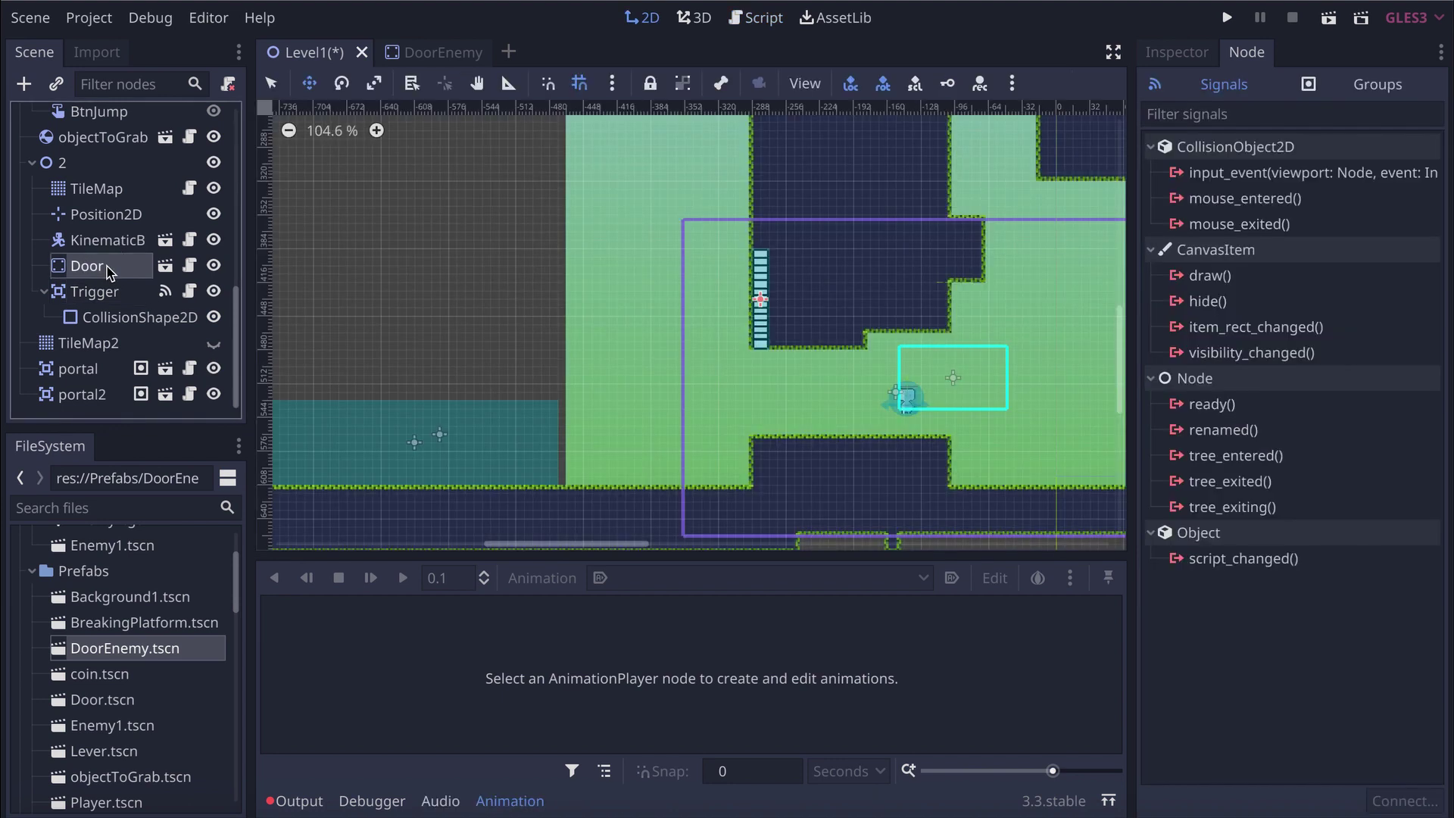
click(189, 265)
drag(737, 275, 512, 273)
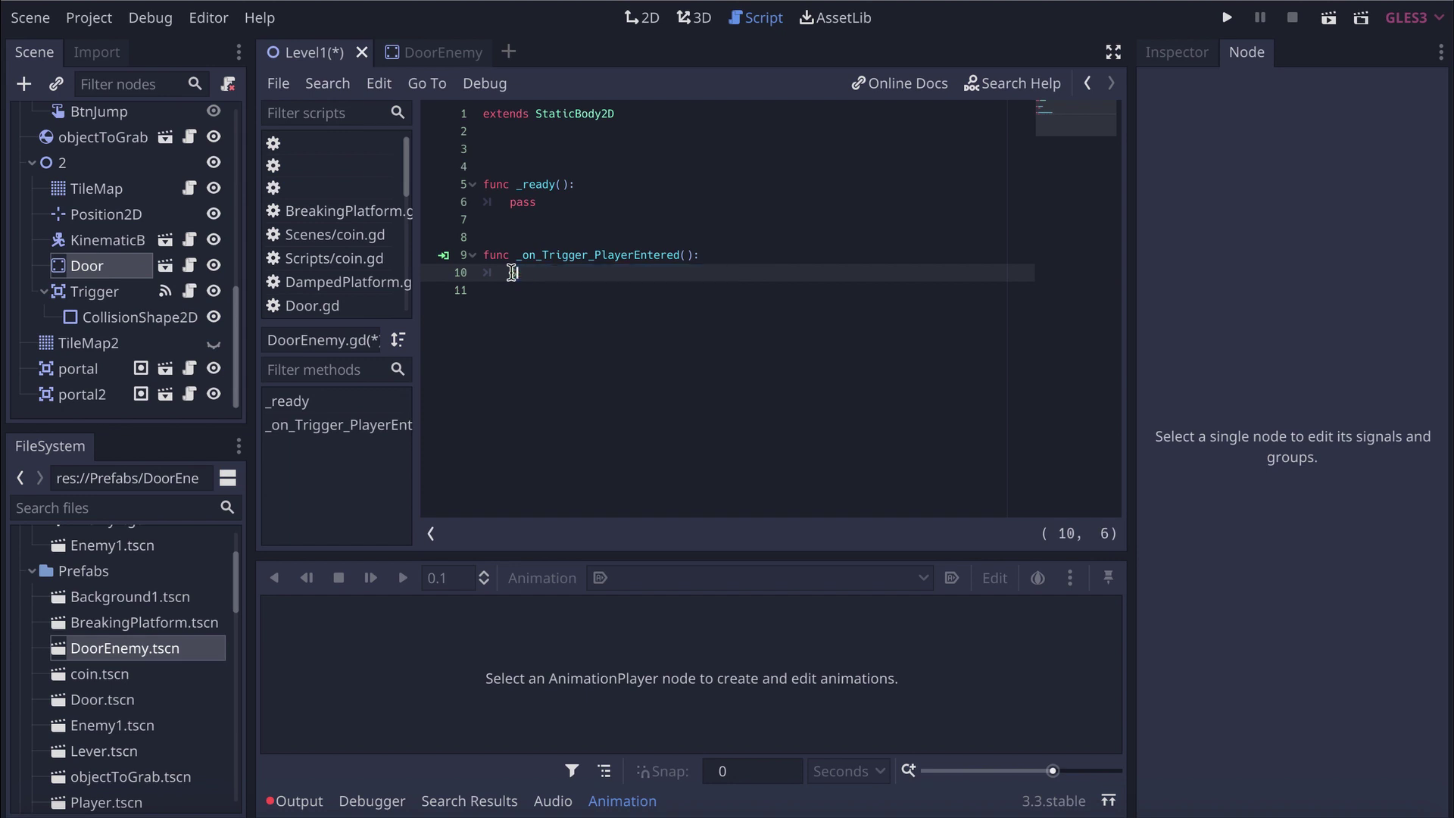
text(An)
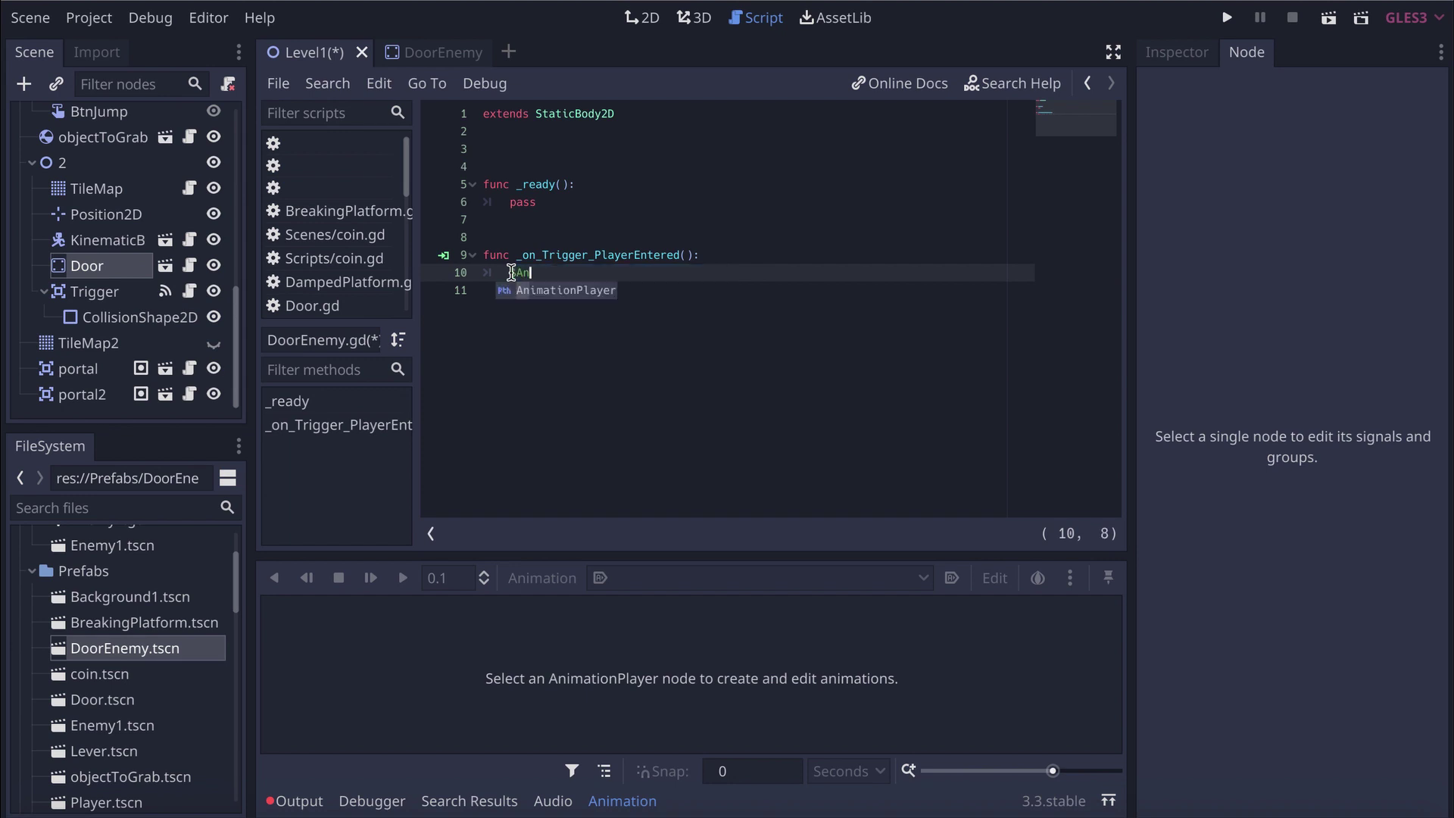
click(588, 292)
text(.play)
key(Return)
text(")
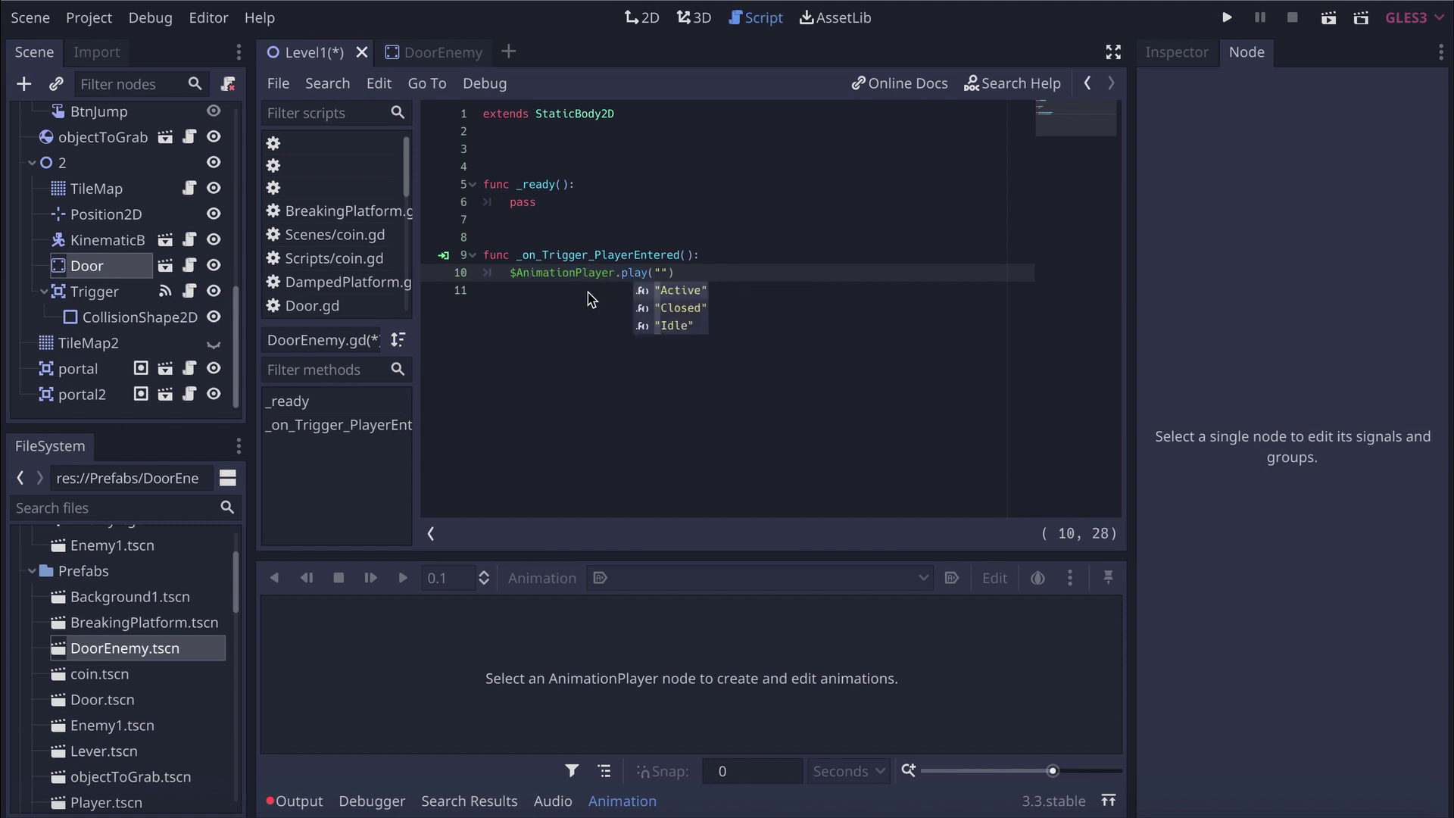
key(Return)
Add yield(get_tree().create_timer(1.3), "timeout") on the line after the Active animation call
key(Return)
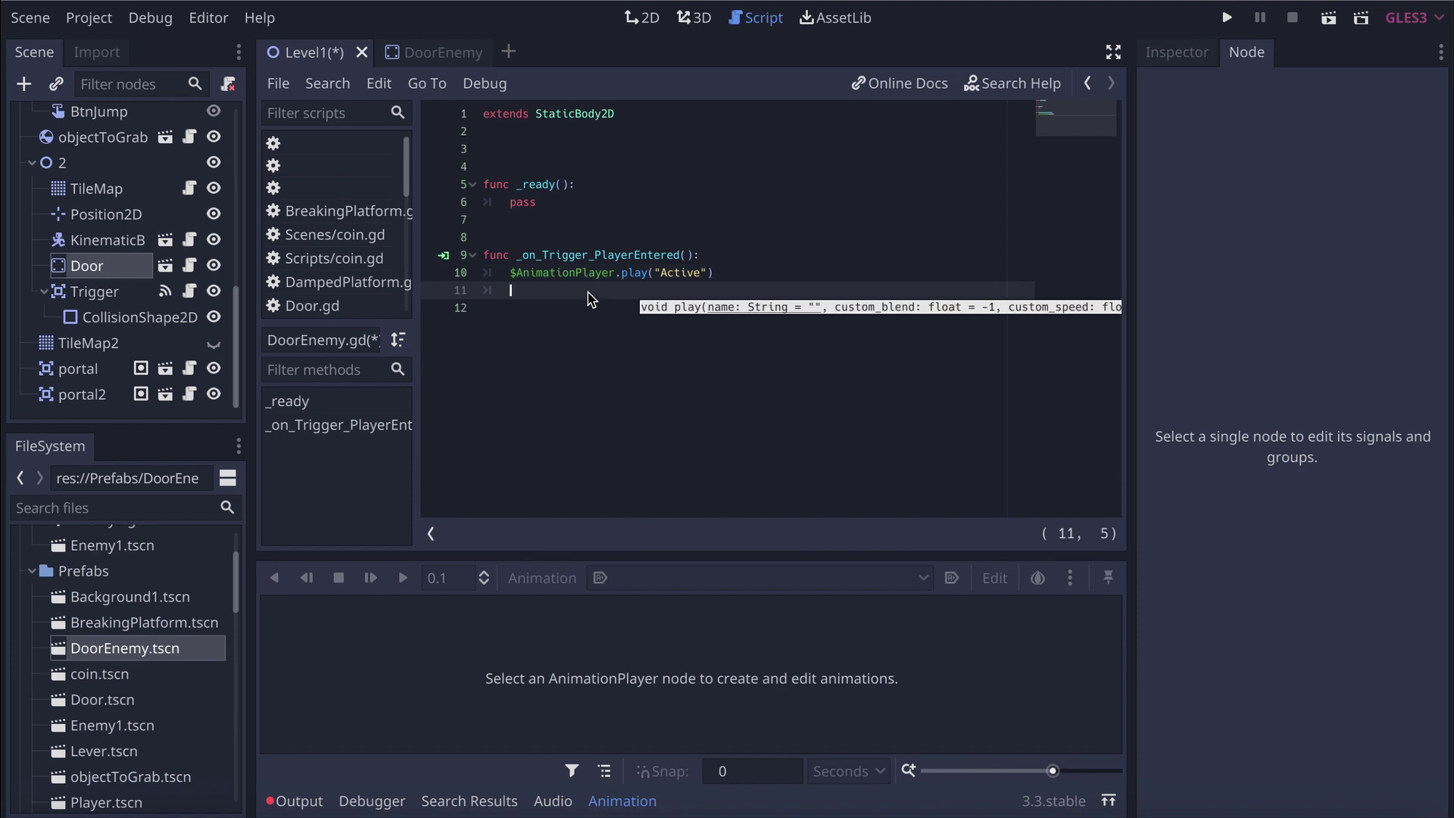
text(yield(get_tre)
key(Return)
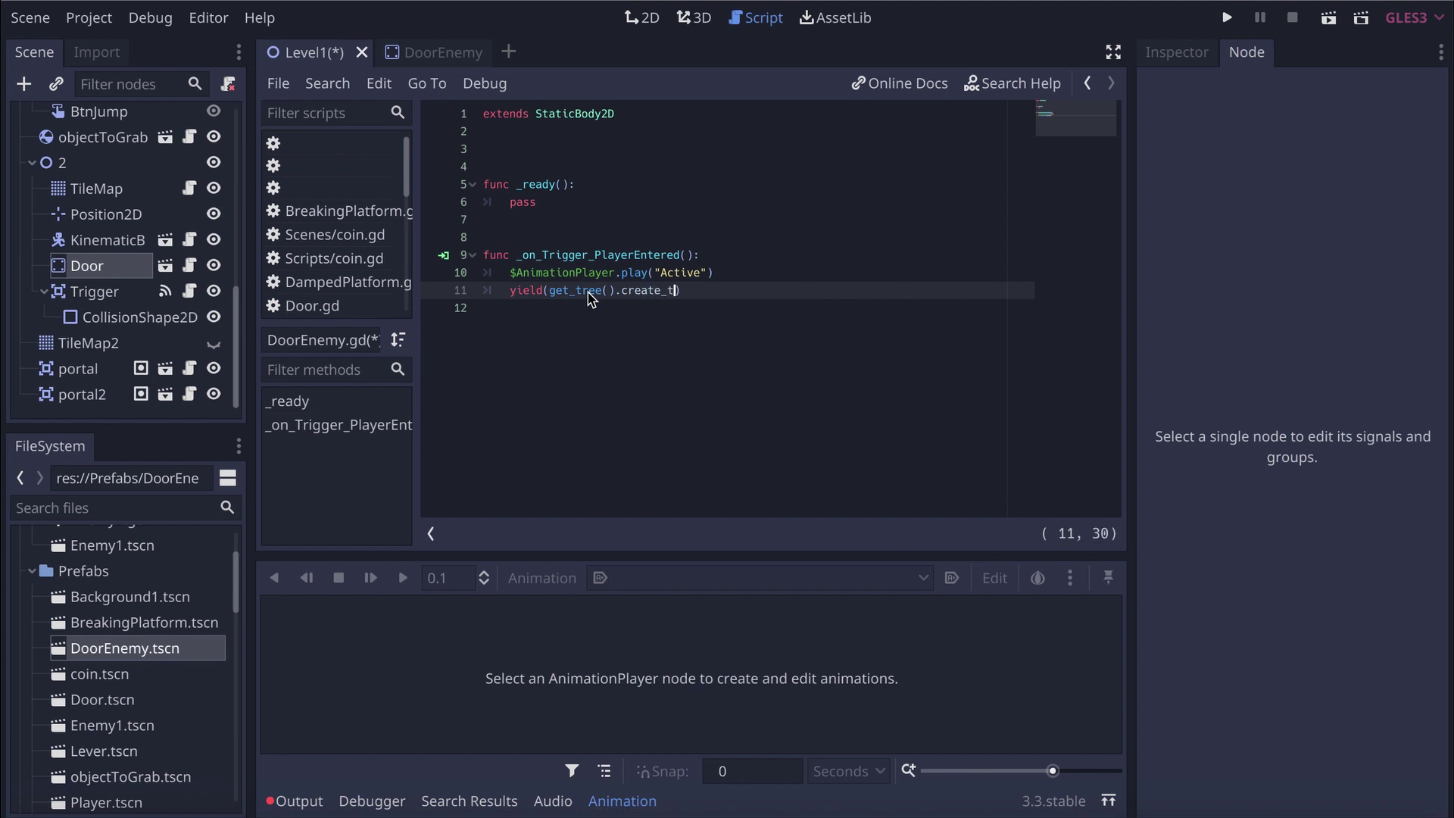
text(.create_timer()
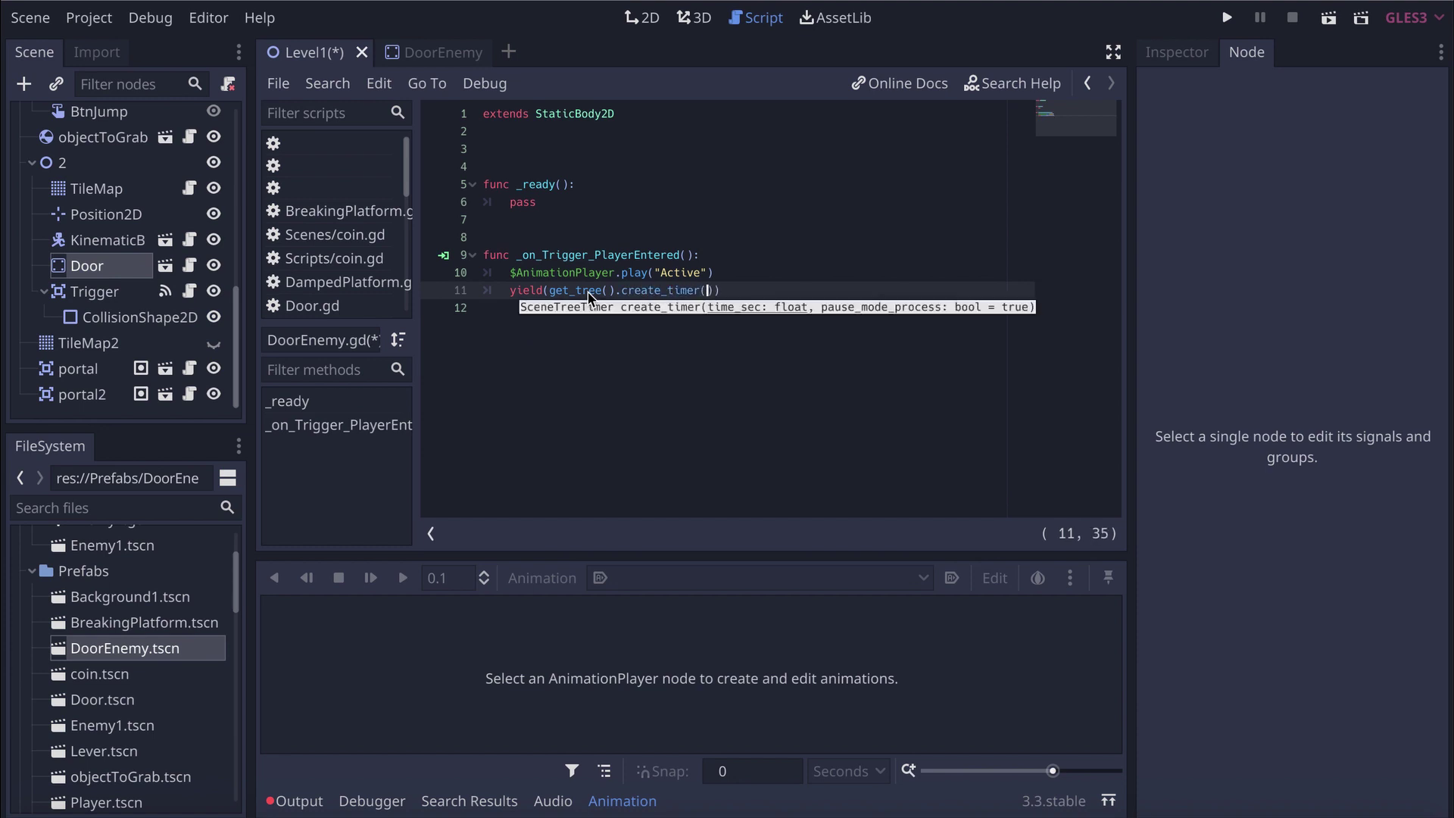
text(1.3))
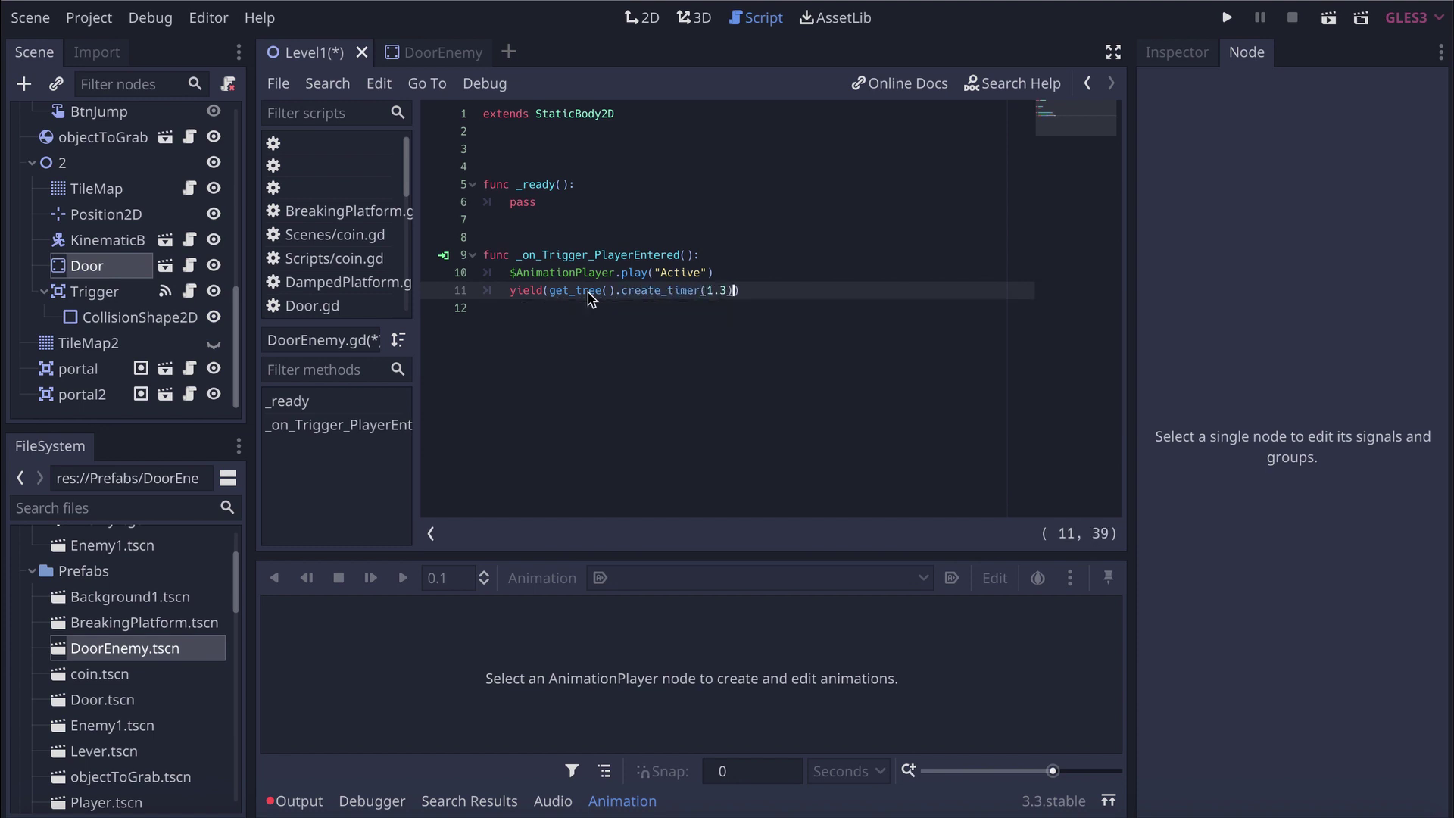
text(, "timeout"))
Add $AnimationPlayer.play("Closed") on the line after the timer yield
key(Return)
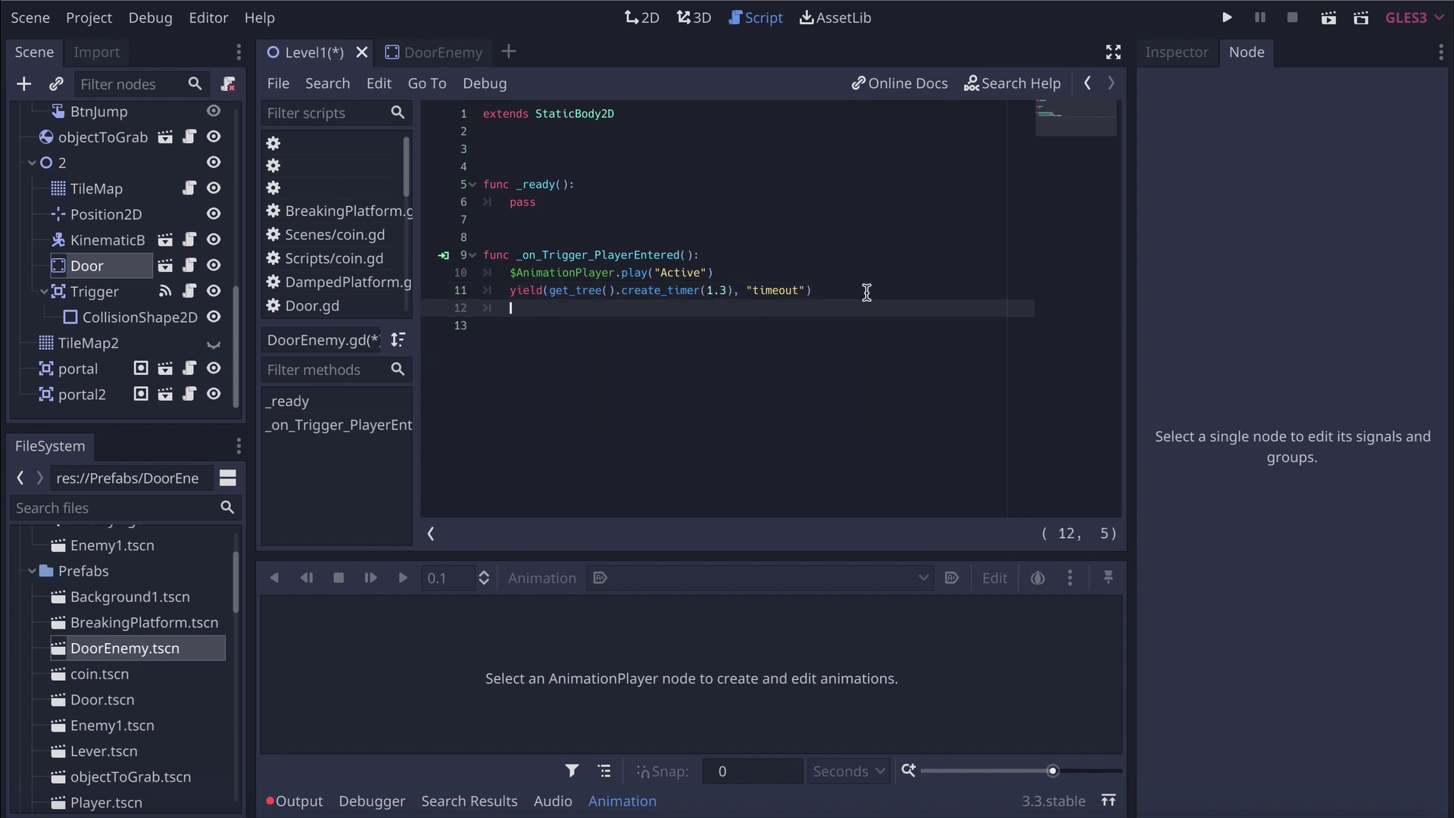
text($A)
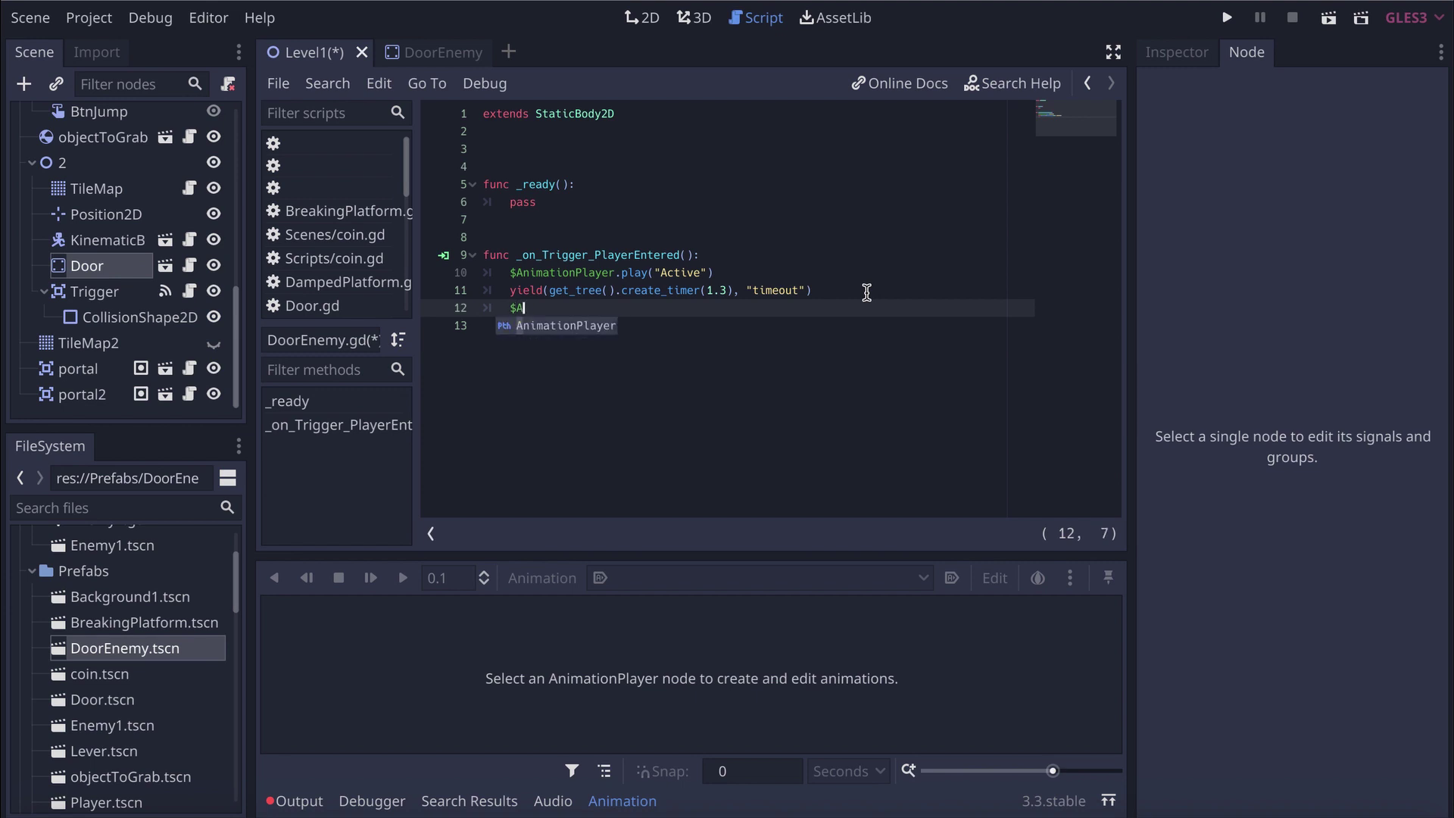
text(nimationPlayer.play)
key(Return)
key(Down)
key(Return)
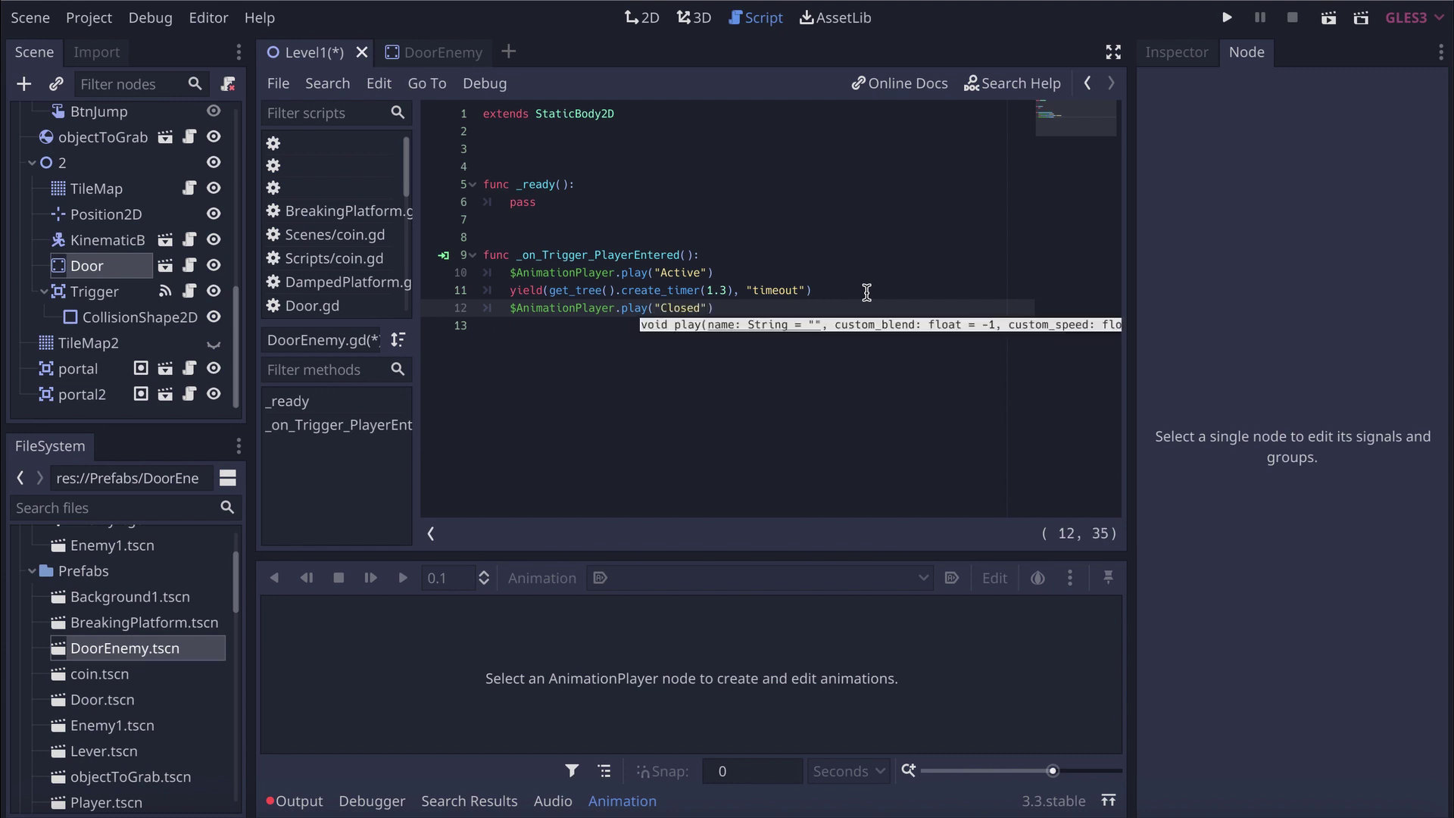
Declare signal isClosed on line 3 and add emit_signal("isClosed") after the Closed animation call
click(561, 150)
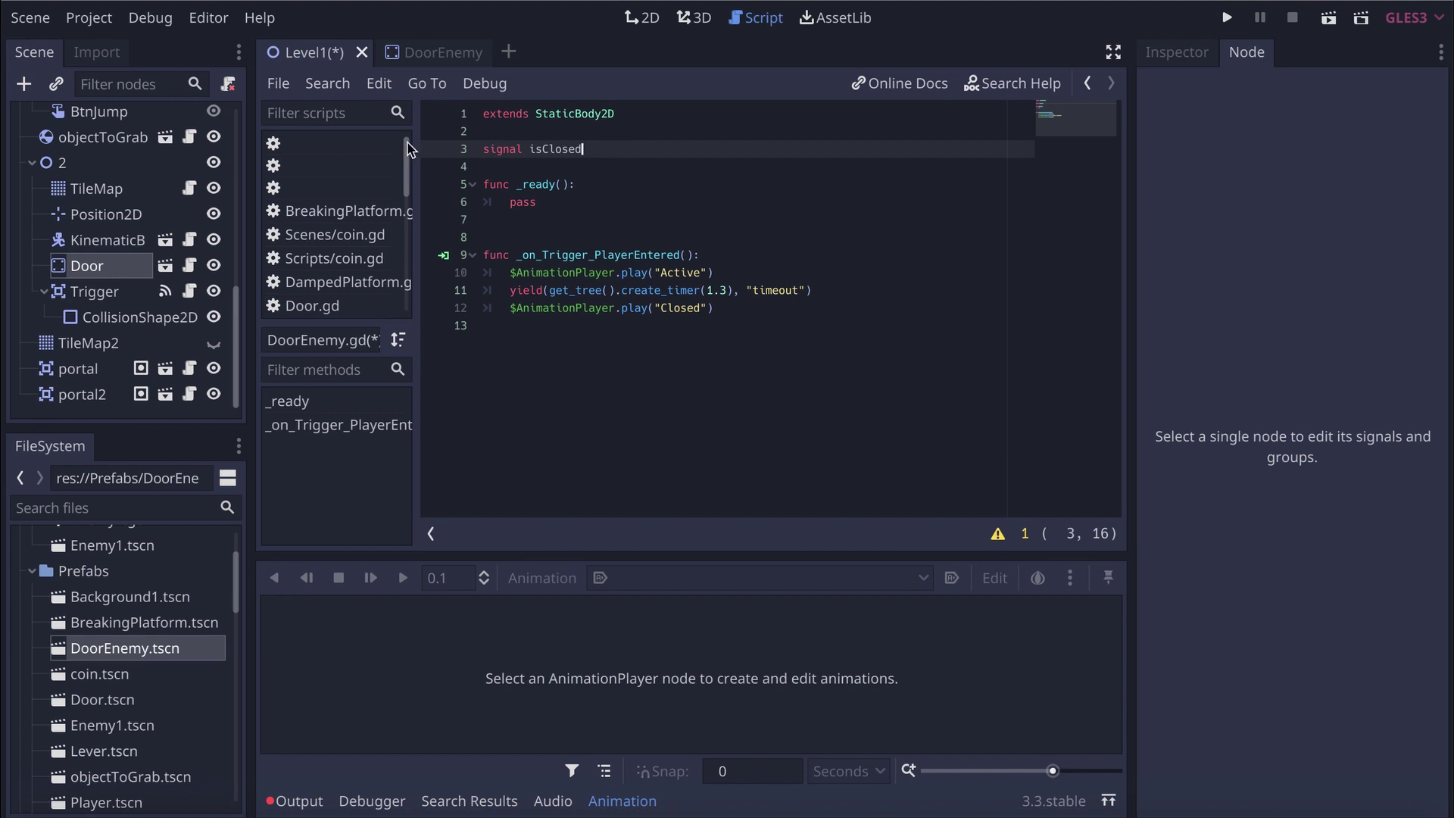
click(752, 303)
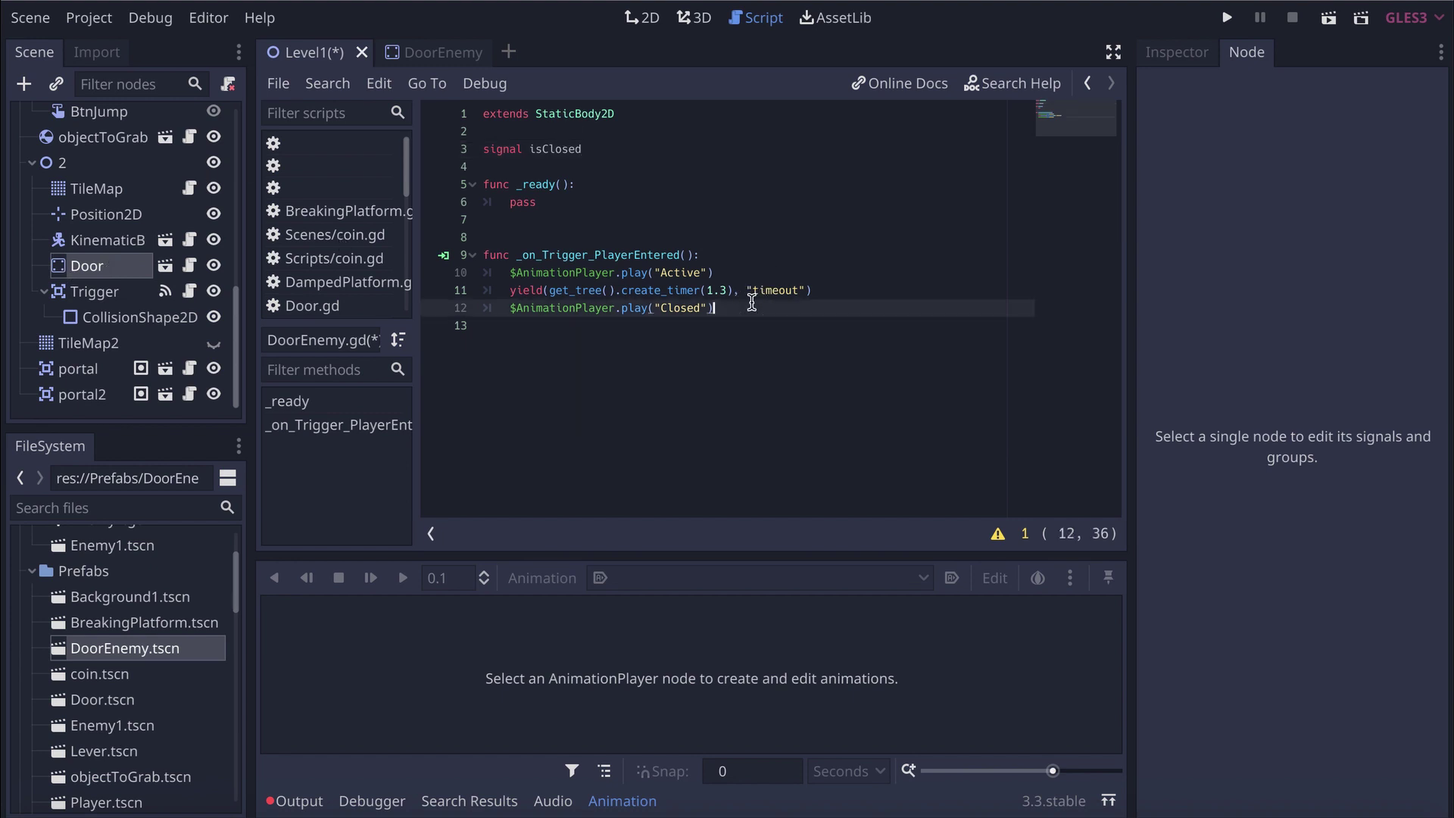
key(Return)
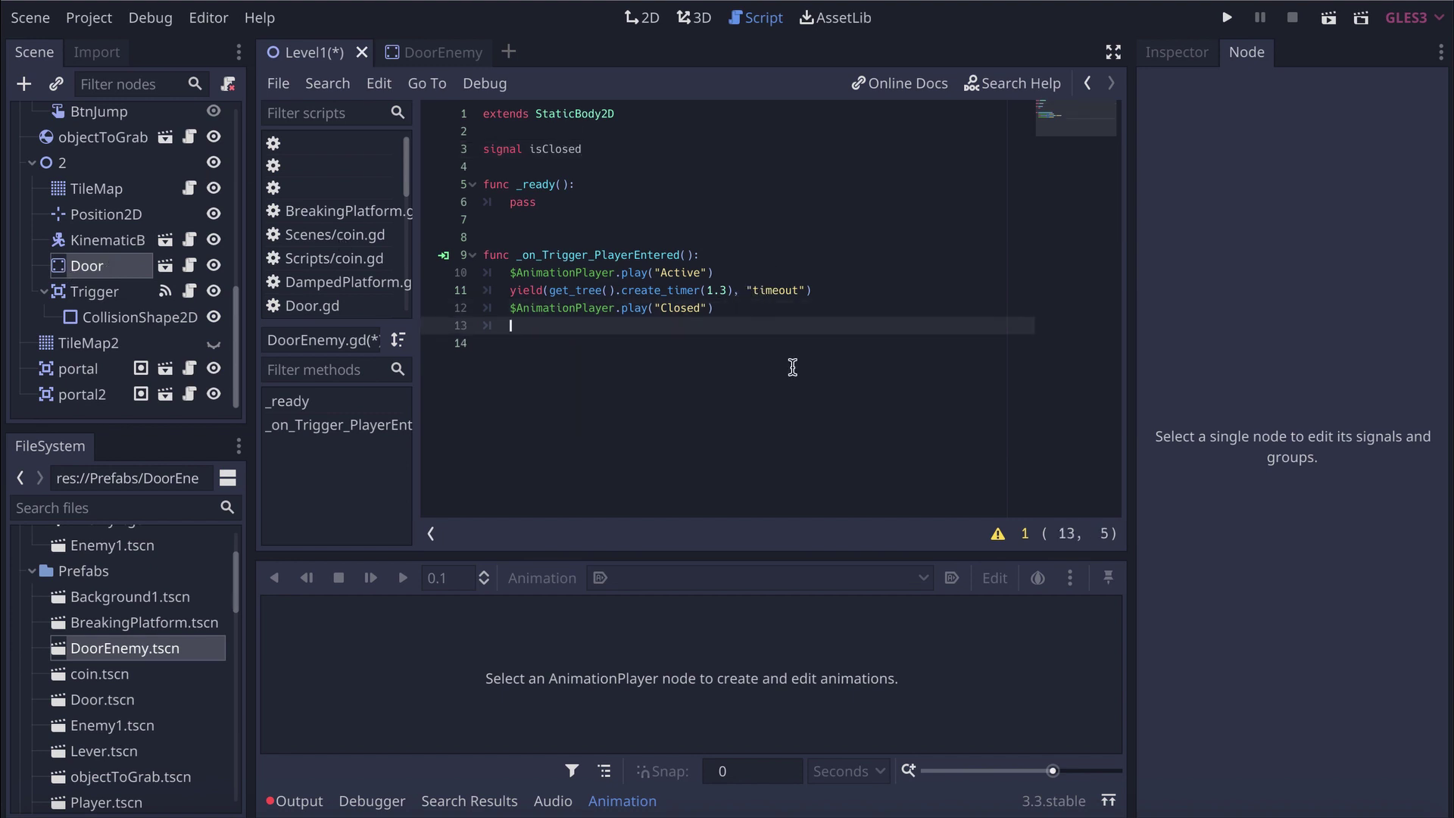
text(emit_signa)
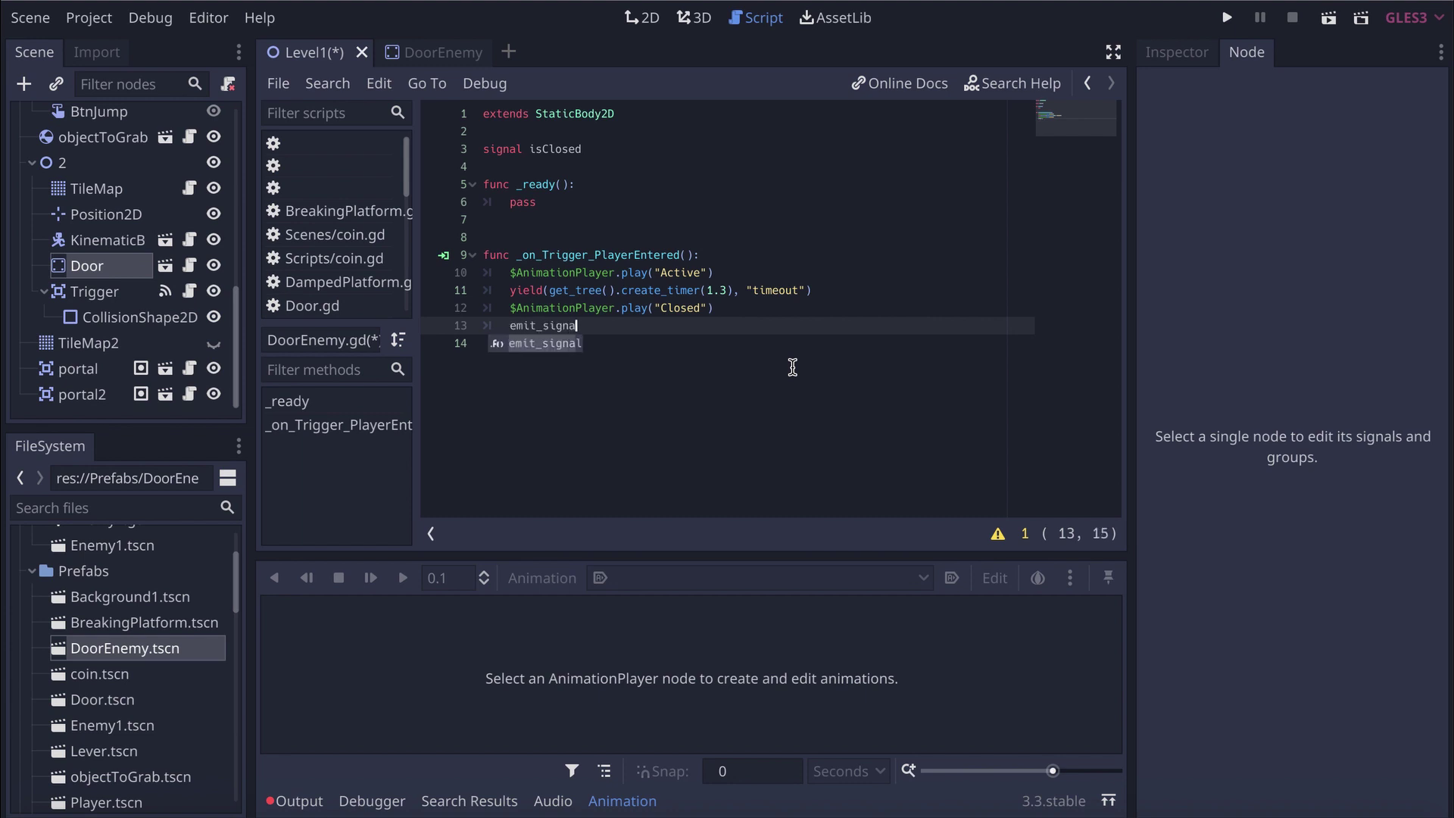
text(l("isClosed")
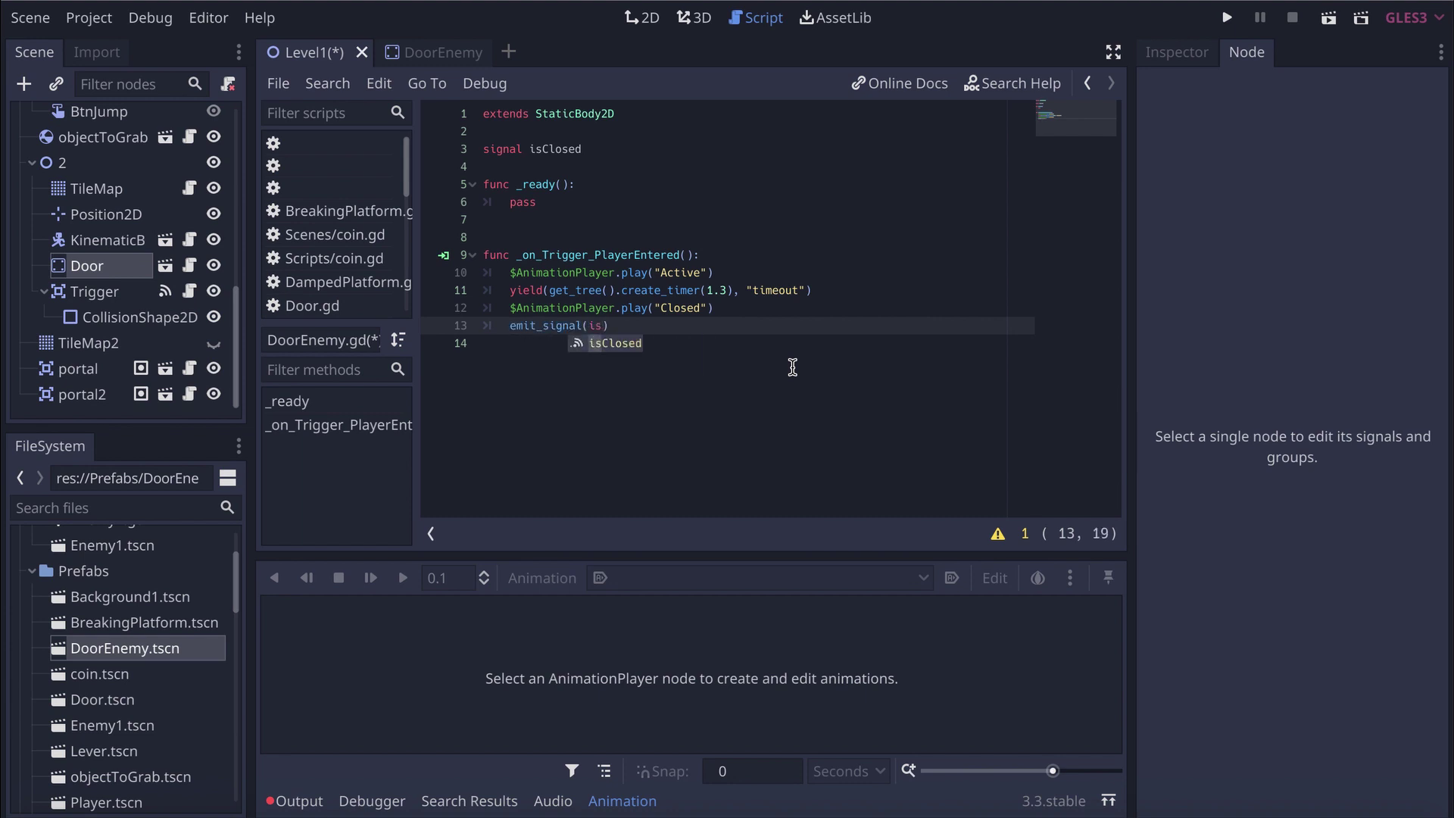
key(Return)
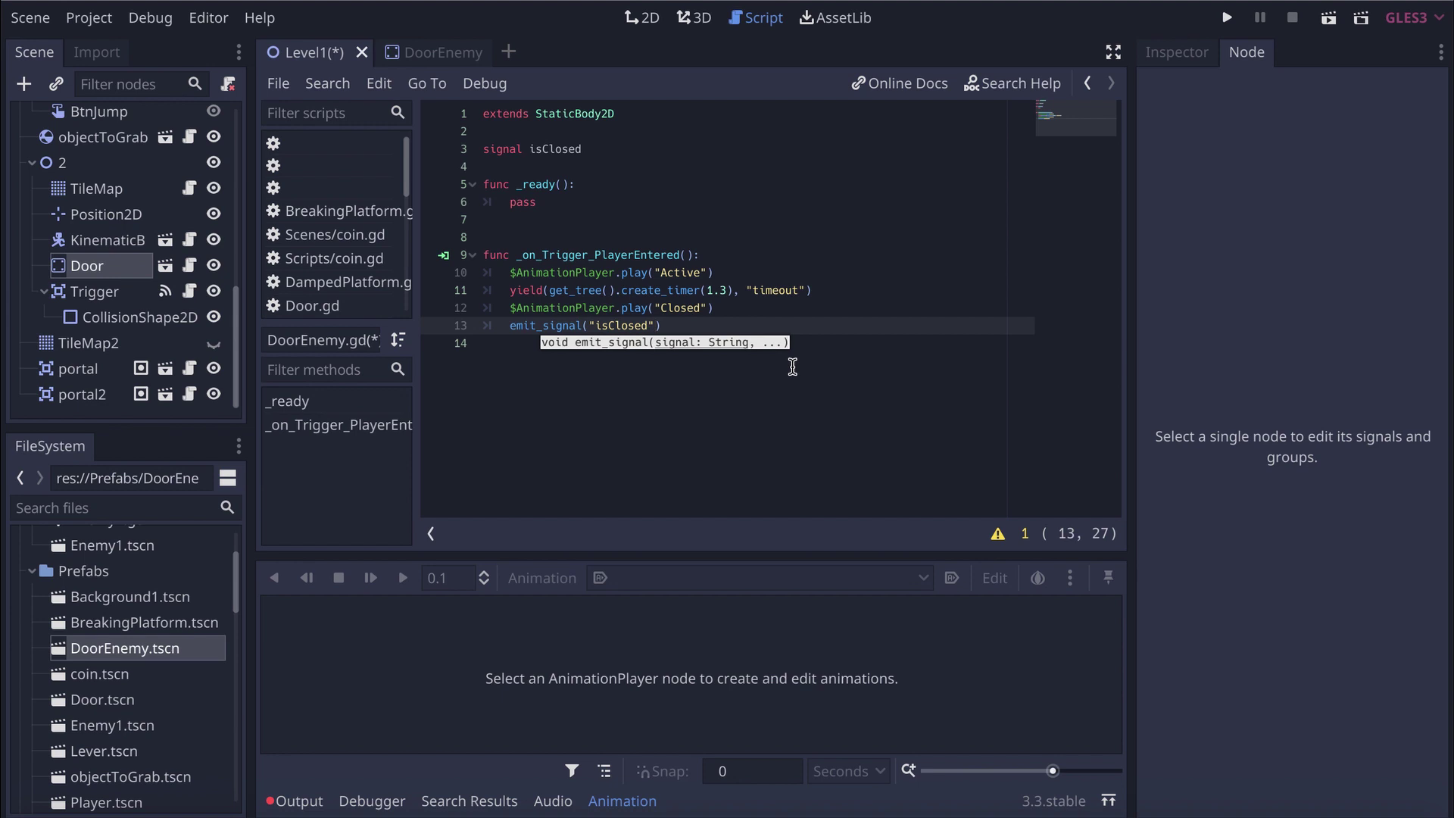
Save the door script and start a new scene with a KinematicBody2D as its root node
key(ctrl+s)
click(740, 326)
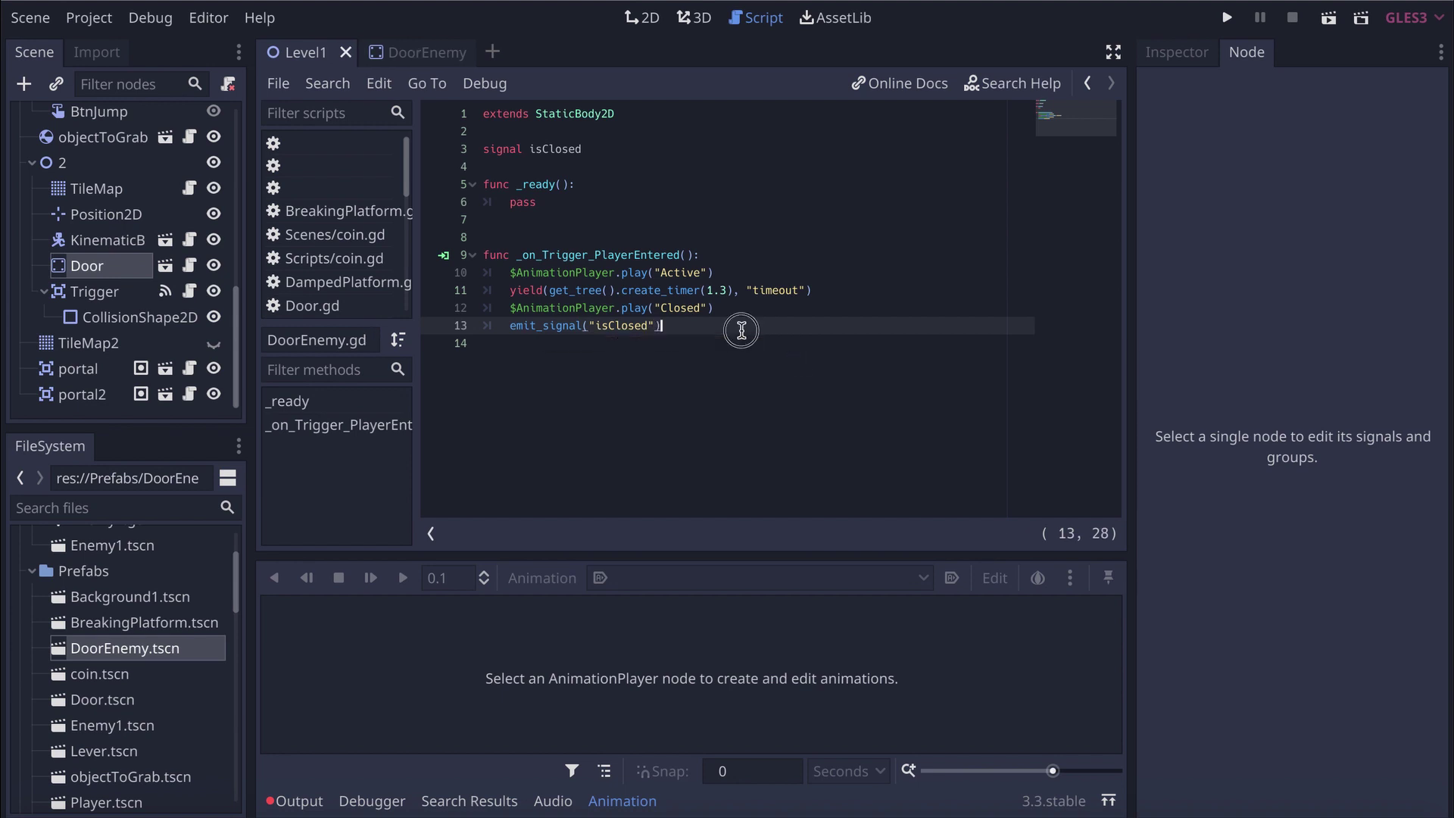
click(492, 50)
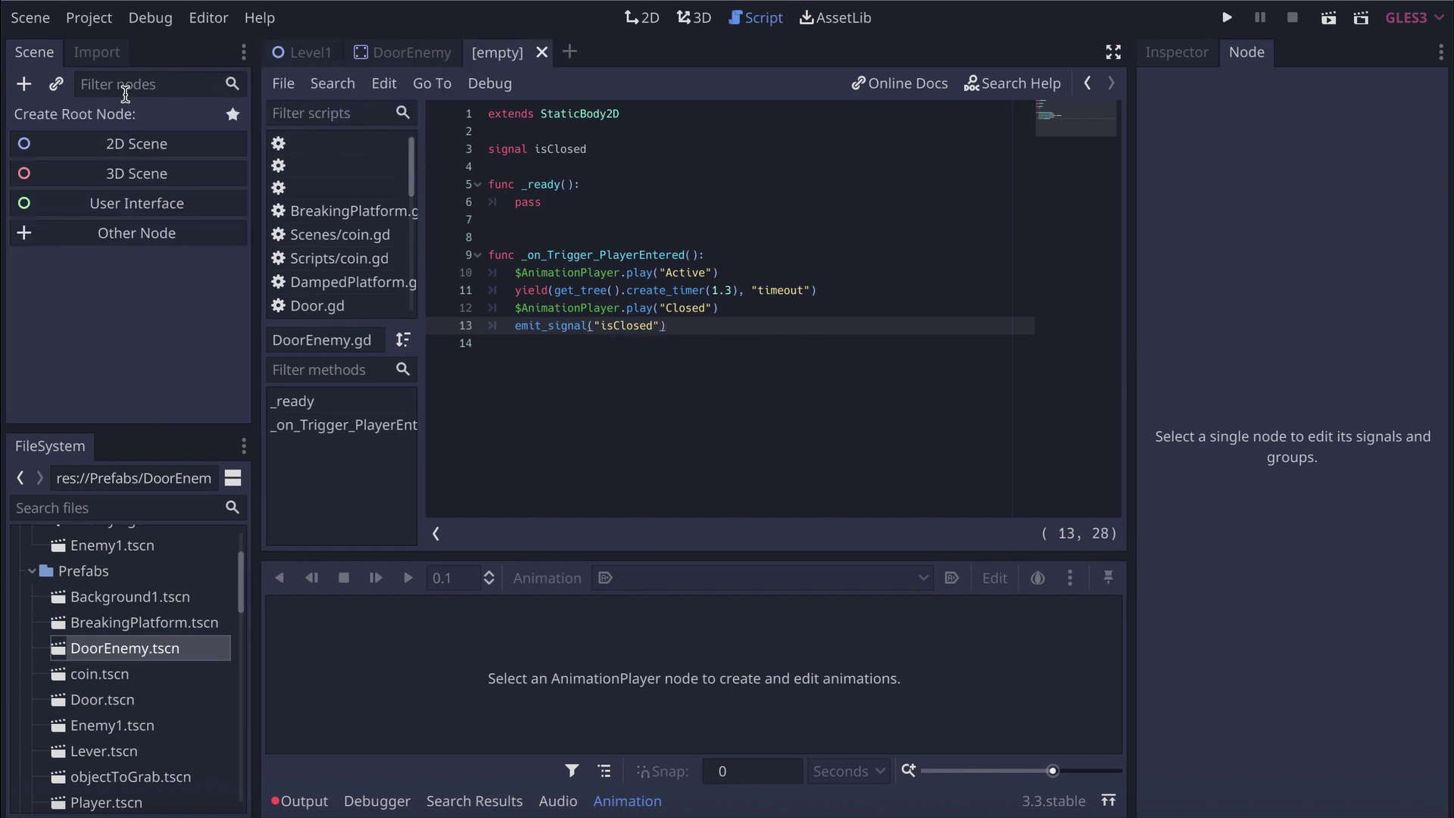
click(25, 85)
text(k)
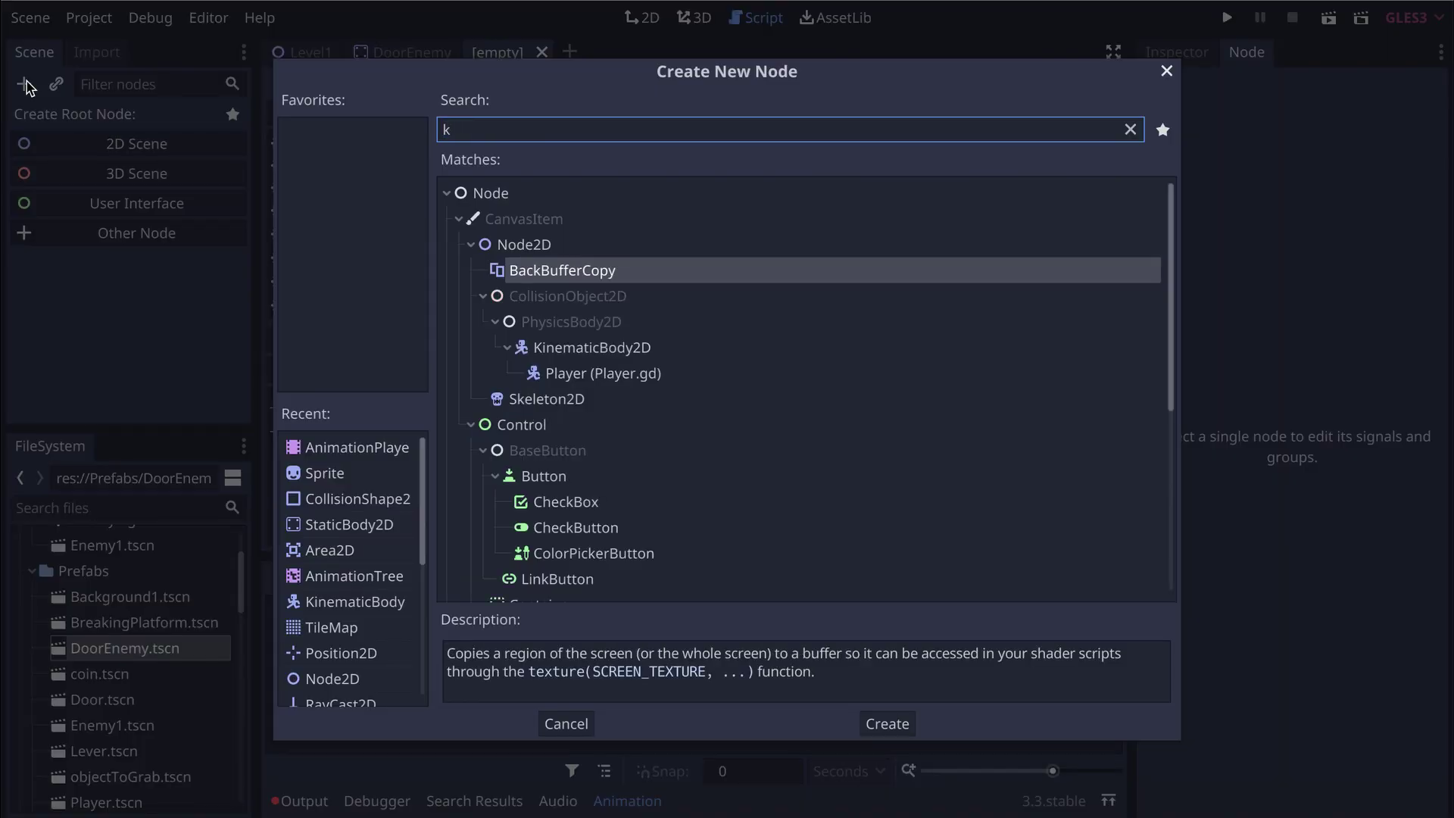
text(inem)
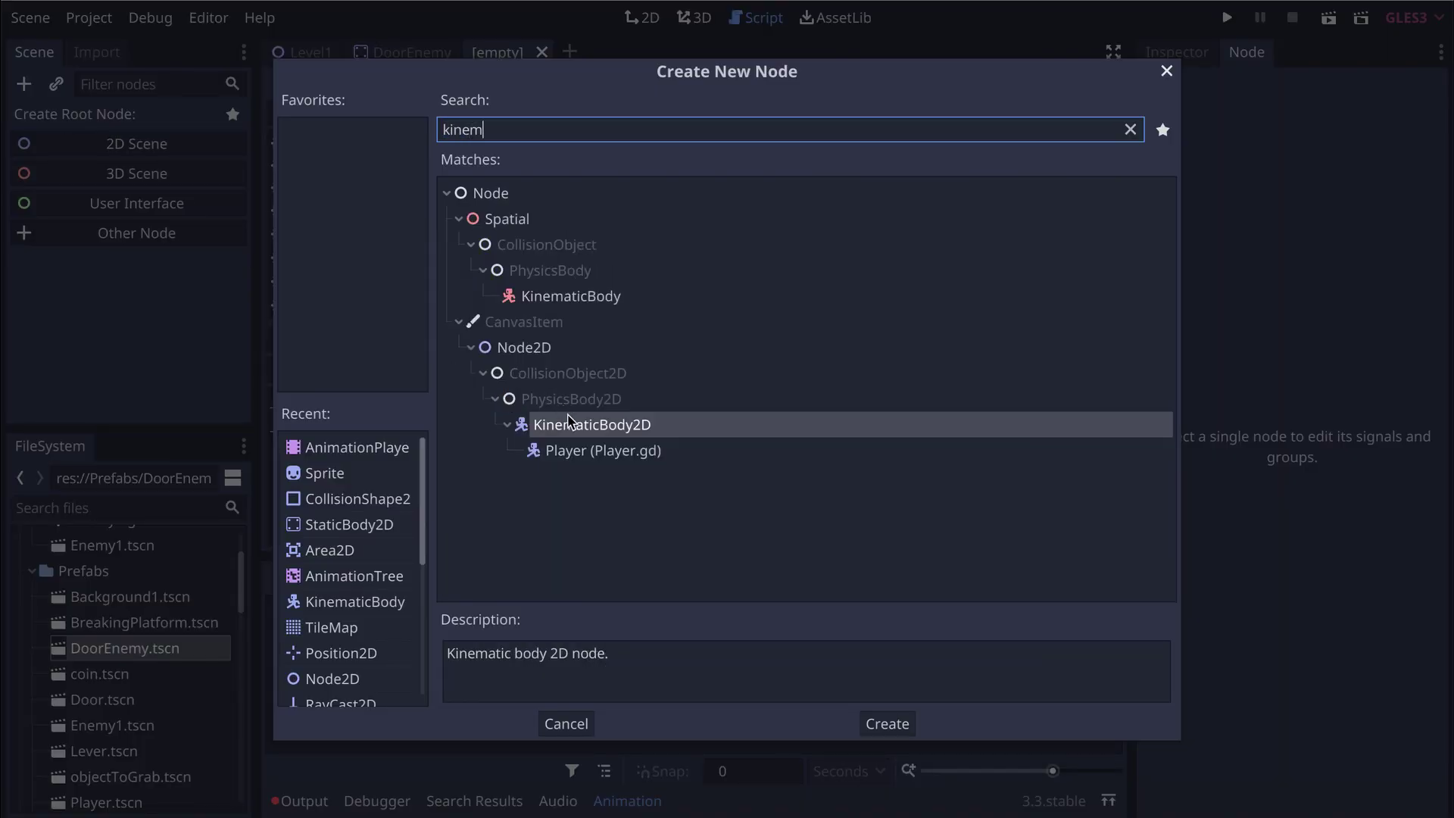
double_click(570, 423)
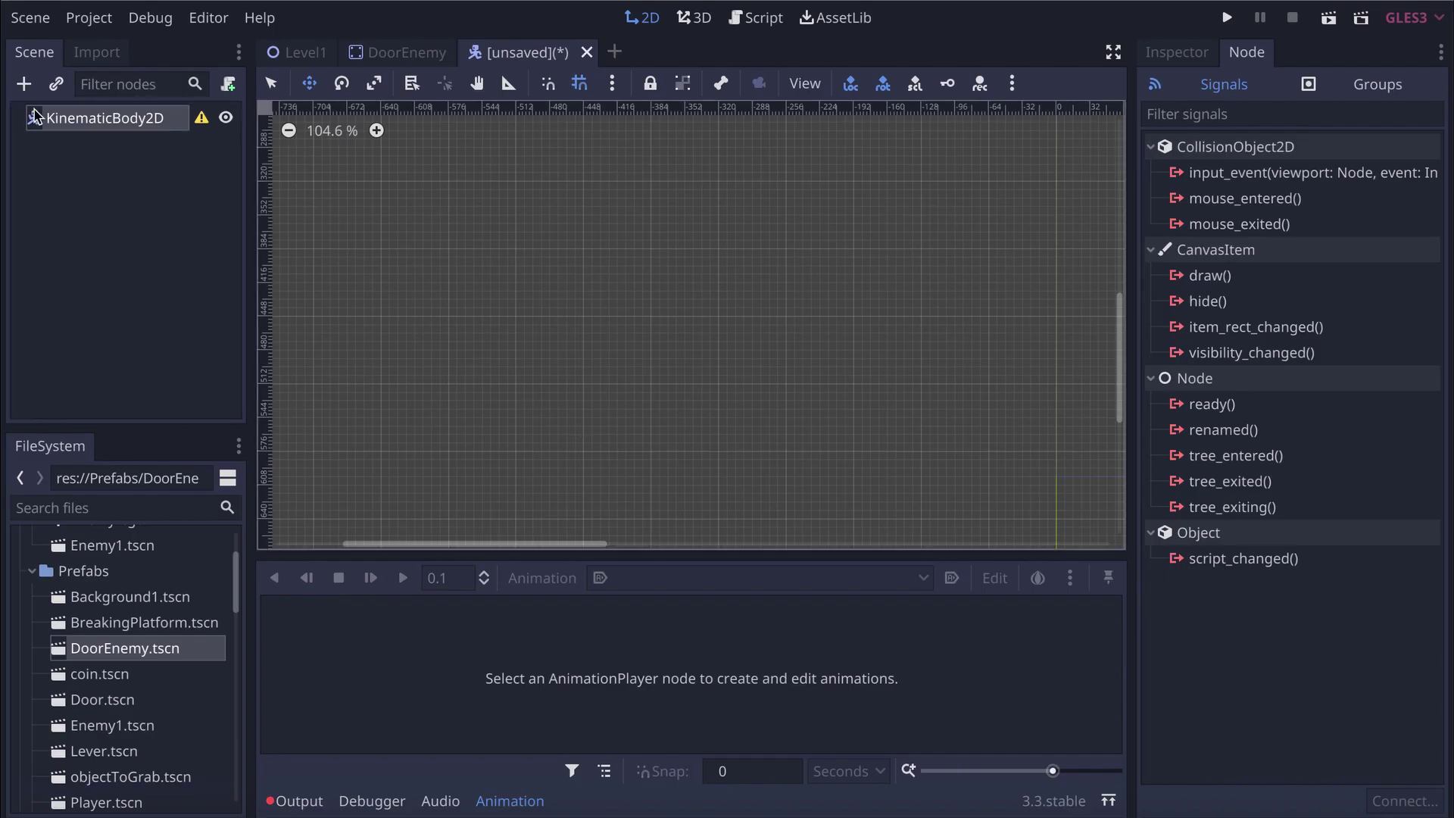
Add a CollisionShape2D child node to the KinematicBody2D root
click(23, 86)
text(collisio)
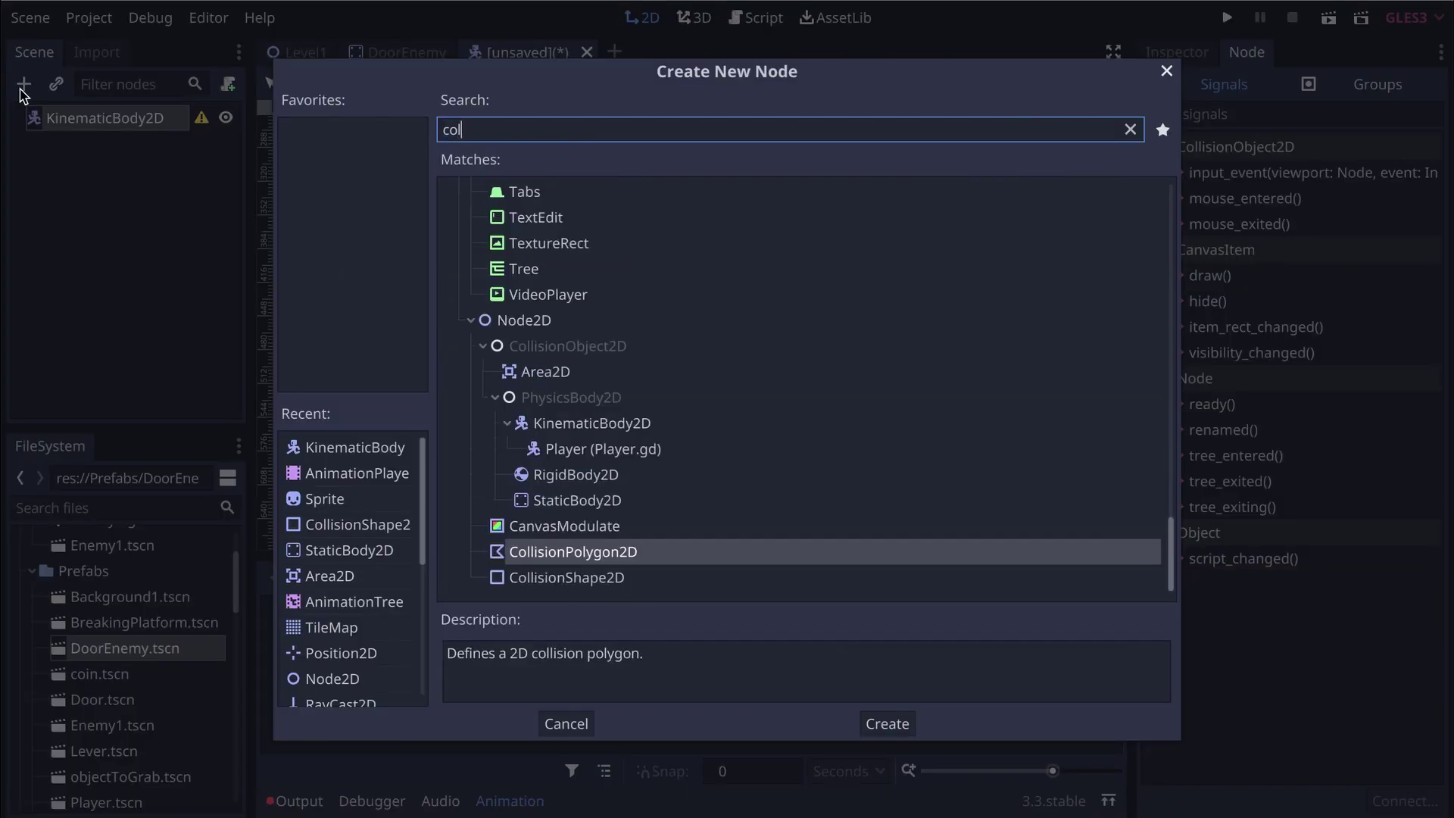
click(598, 577)
click(884, 723)
Add a Sprite node and an AnimationPlayer node as children of the KinematicBody2D root
click(47, 117)
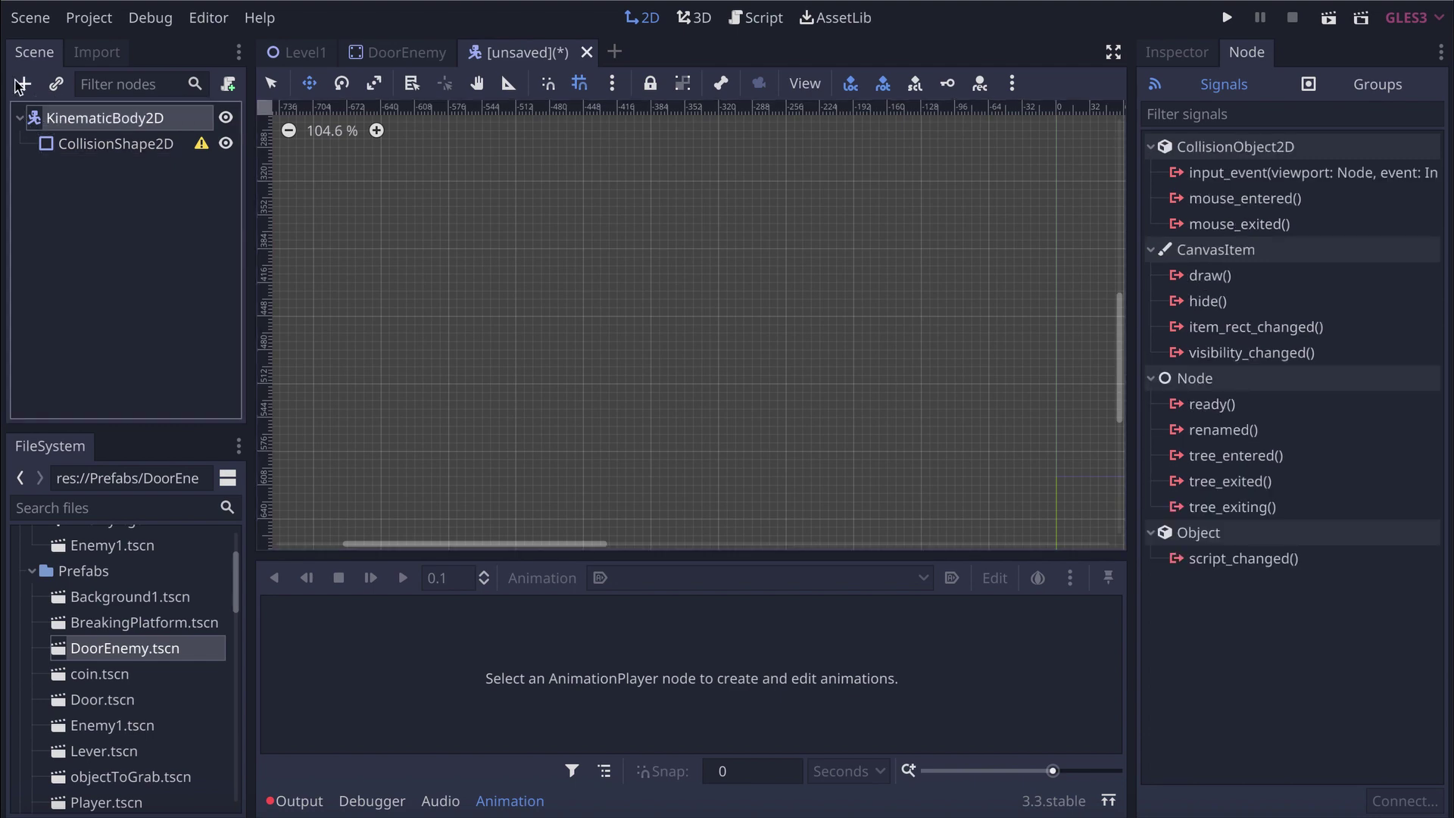
click(25, 84)
text(sprite)
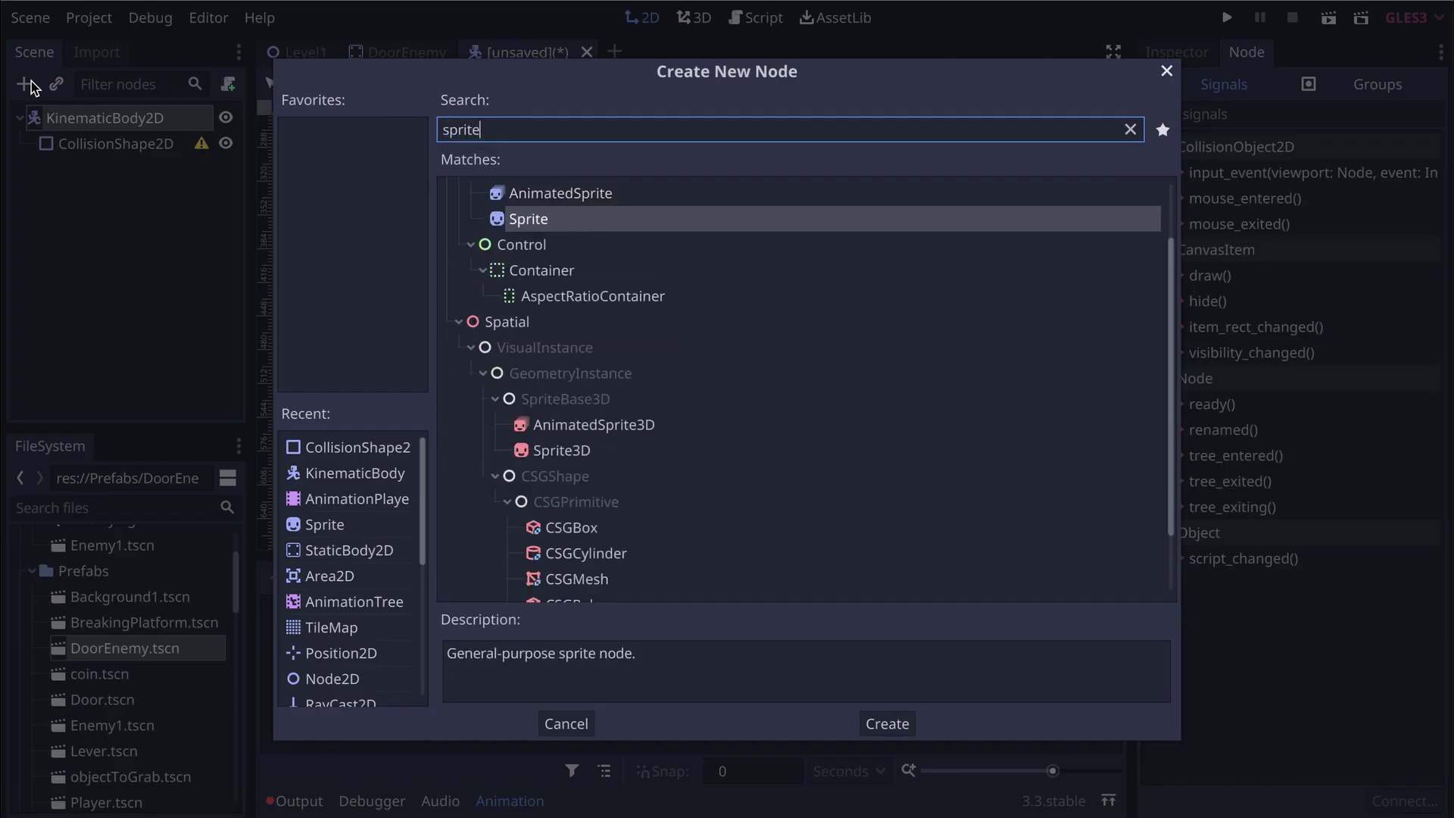
double_click(551, 220)
click(23, 84)
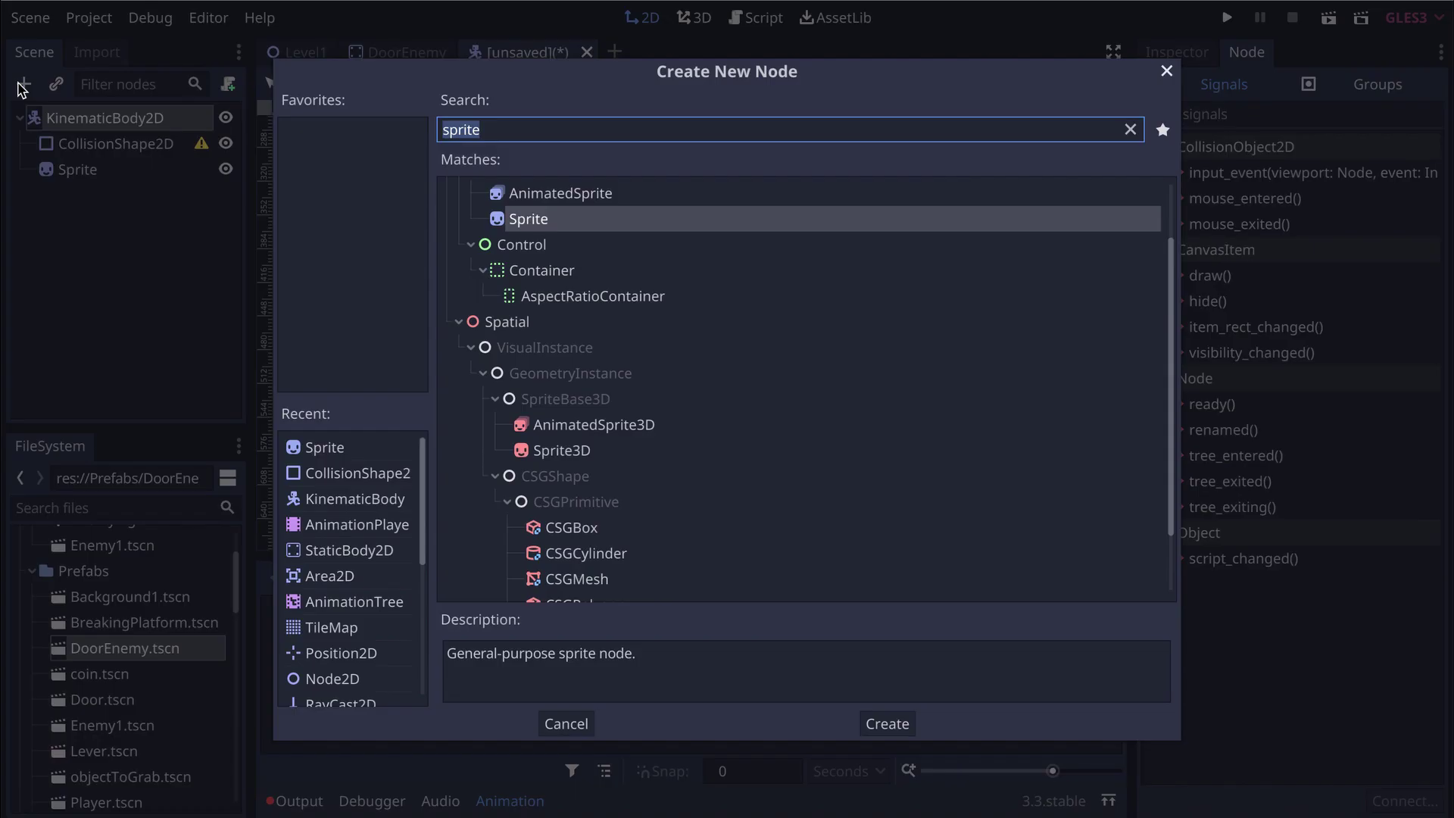
text(animation)
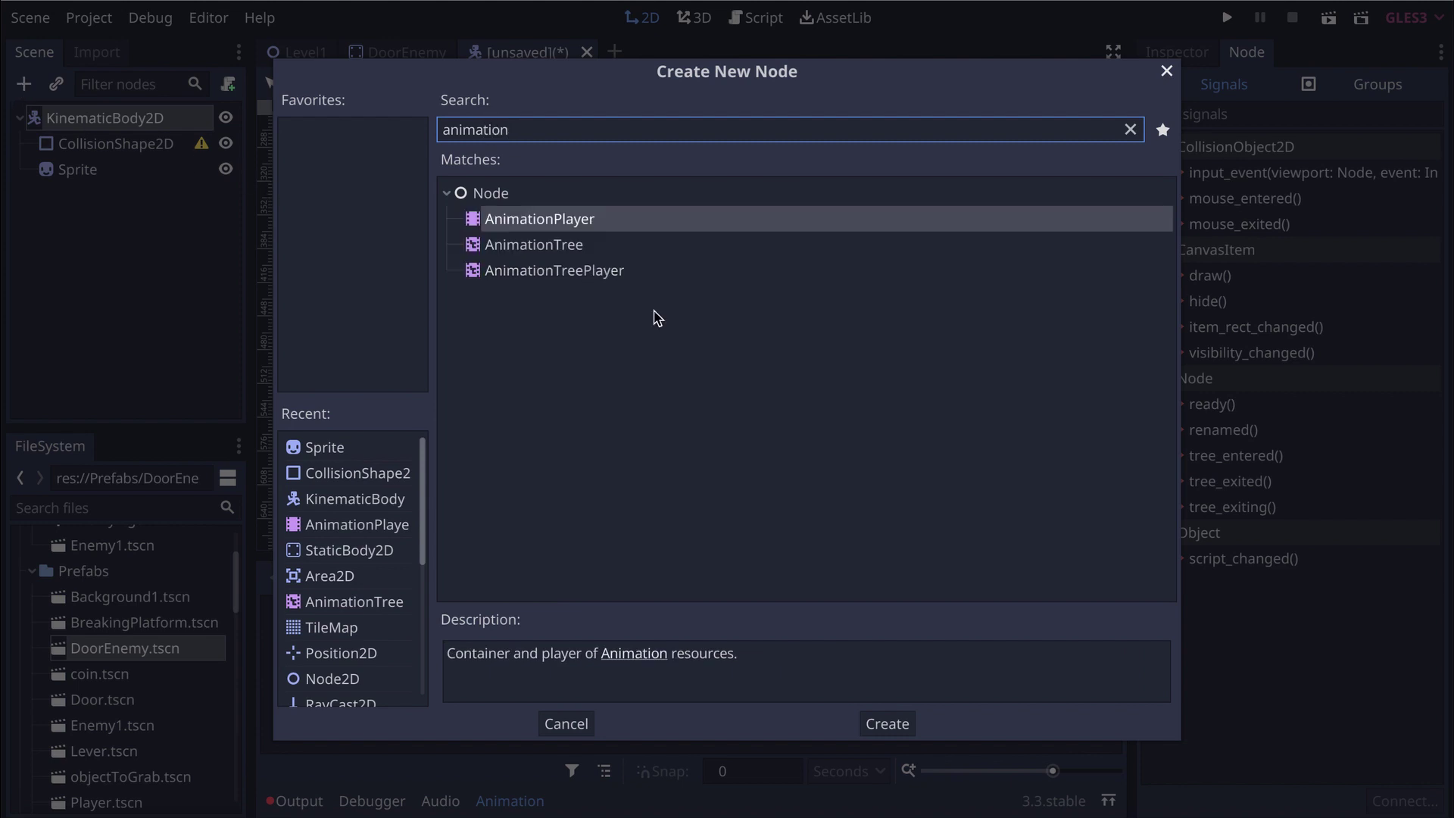
click(888, 723)
Rename the KinematicBody2D root node to BossEnemy
double_click(144, 119)
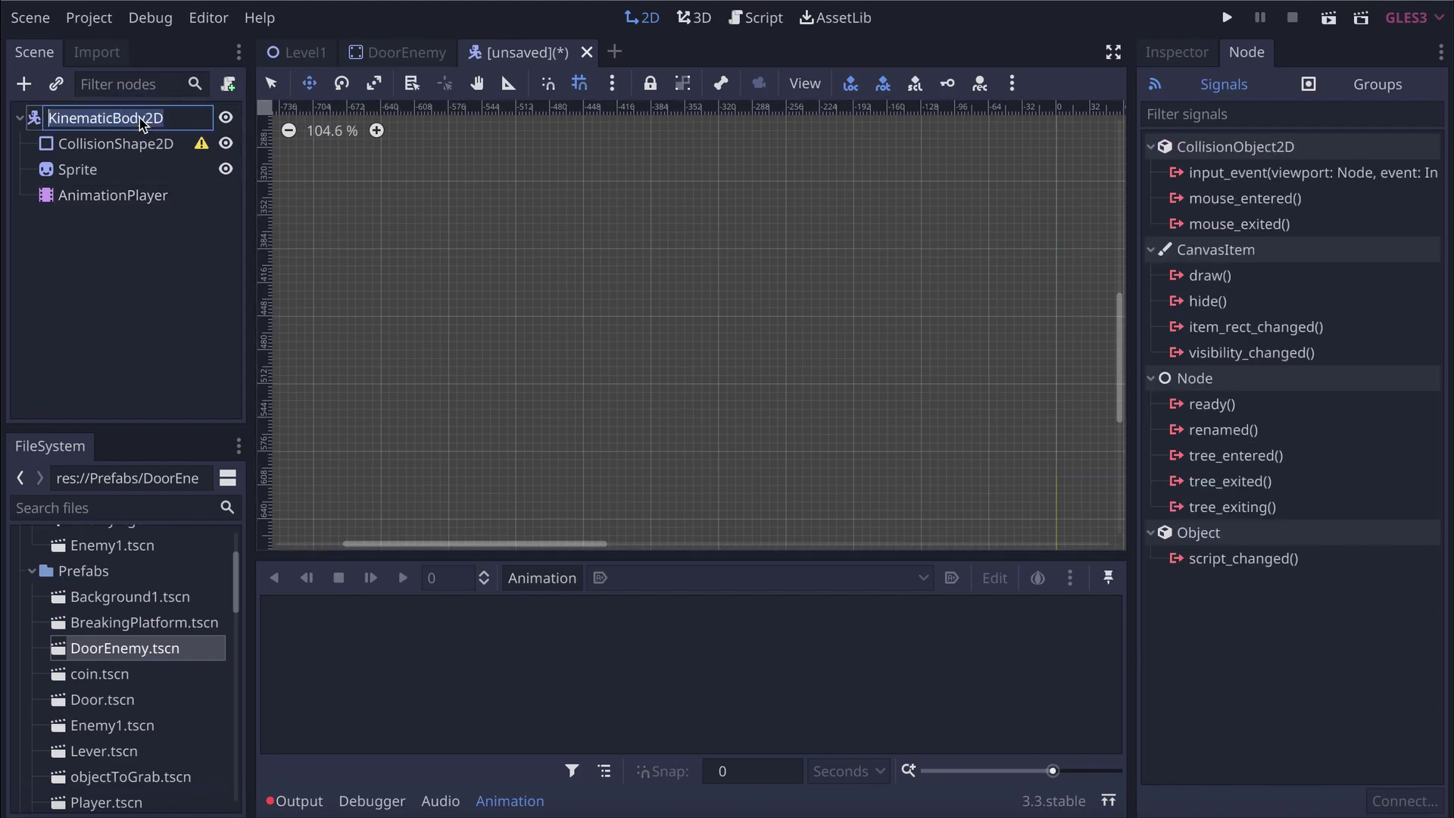
text(BossEnem)
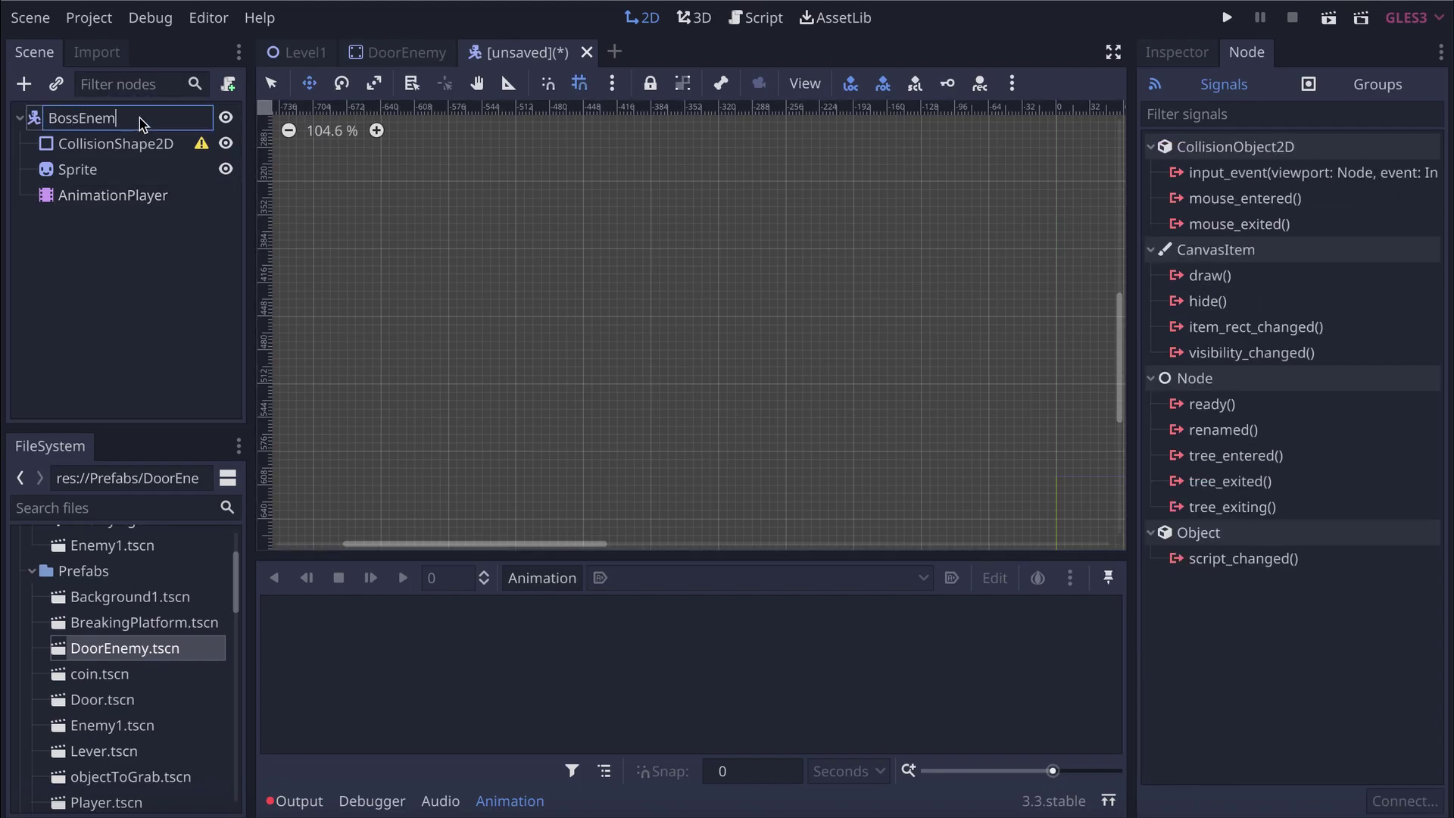
text(y)
key(Return)
Assign a new RectangleShape2D as the shape of the CollisionShape2D node
click(149, 141)
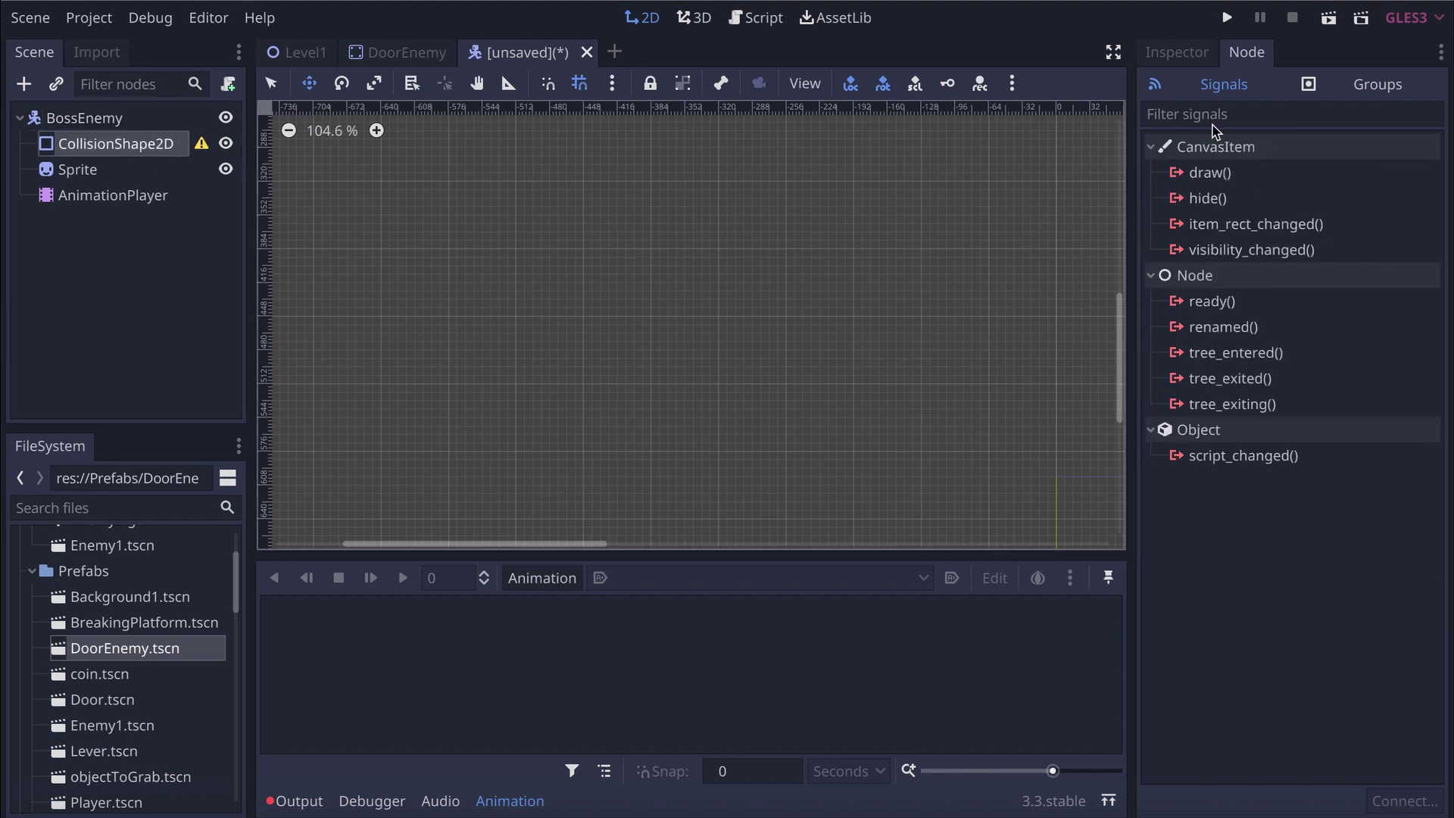
click(1195, 53)
click(1333, 201)
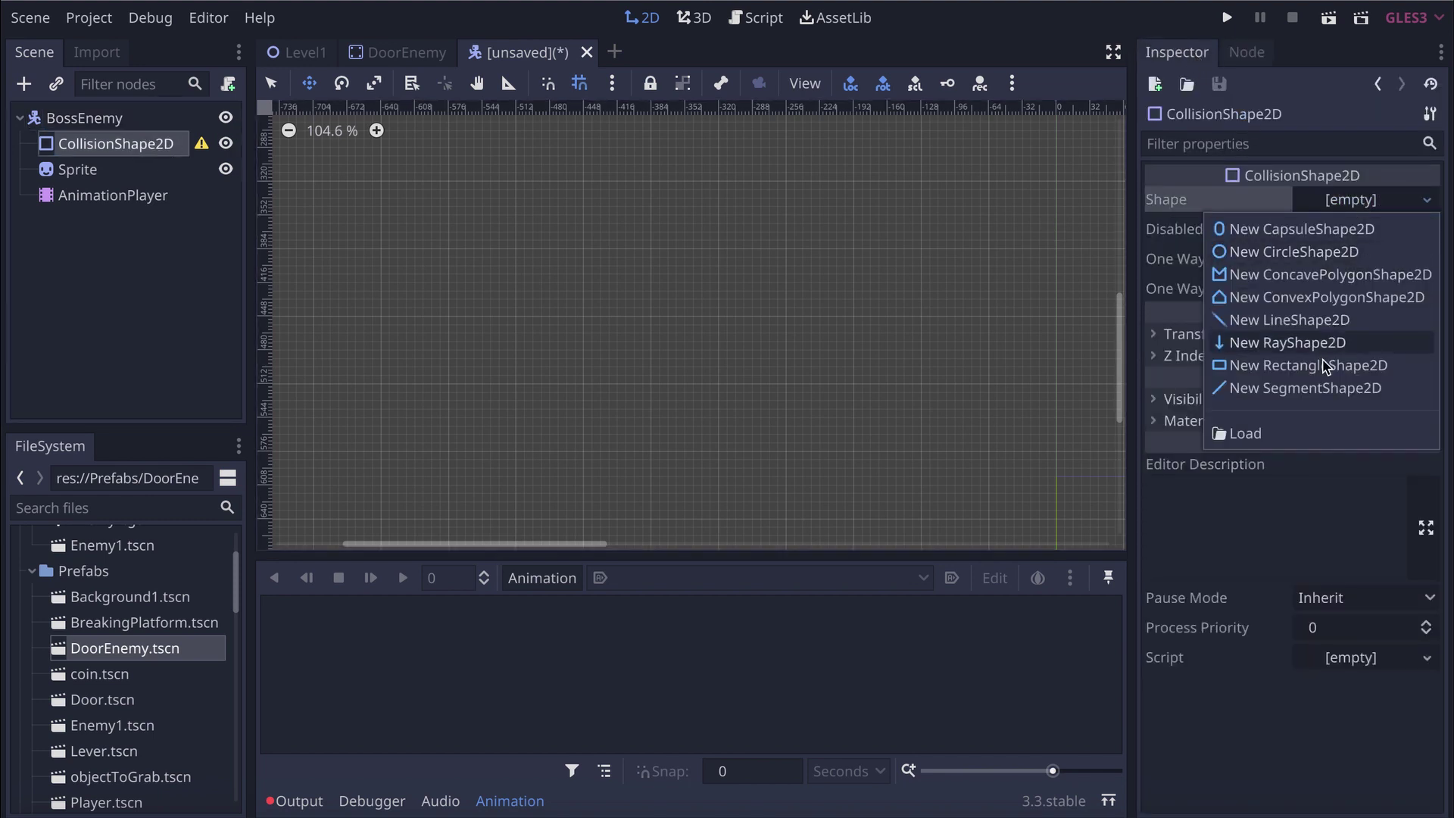
click(1257, 366)
Select the Sprite node and look through the project folders for the boss texture
click(110, 172)
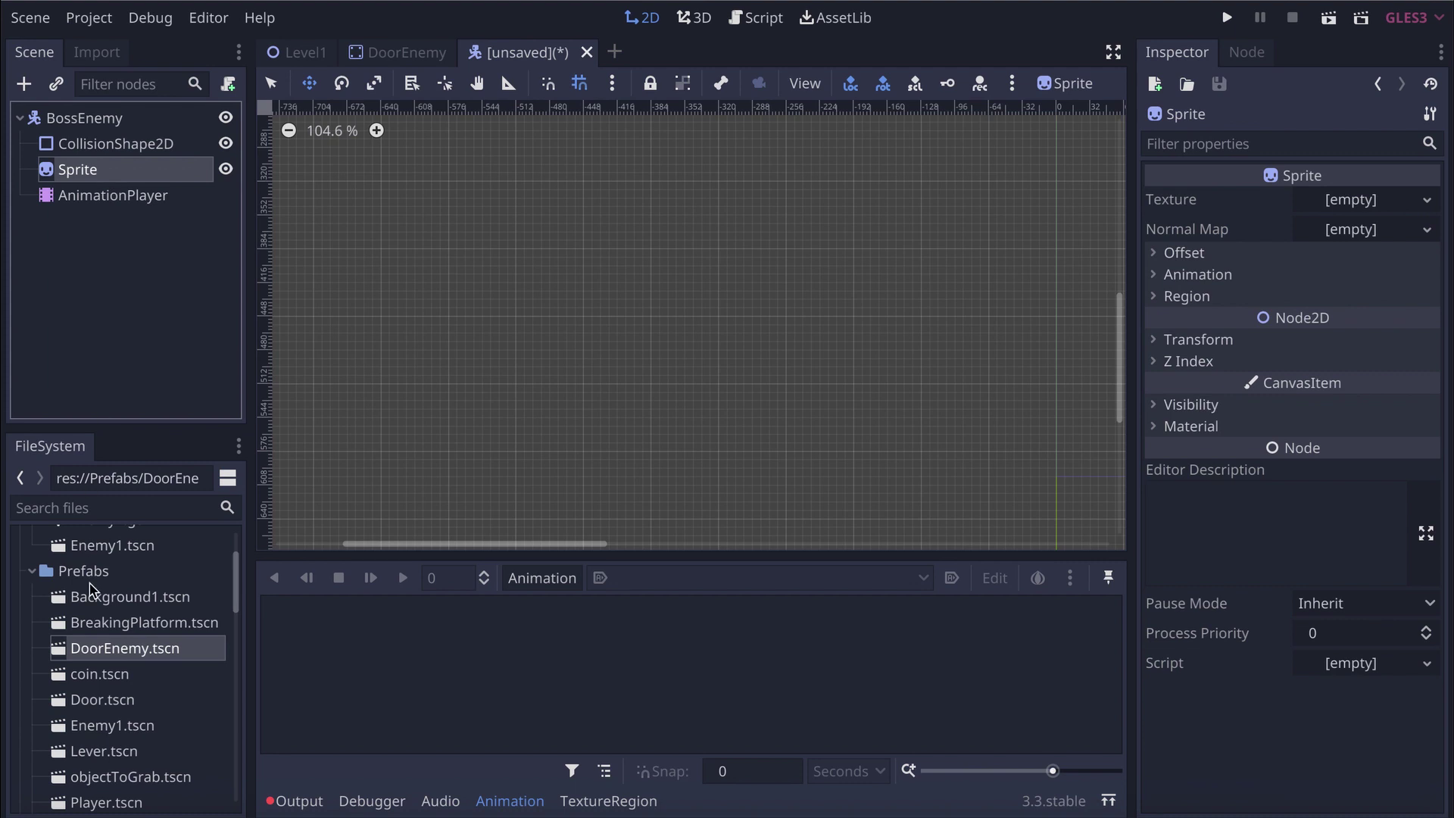
click(31, 571)
scroll(47, 674, up, 2)
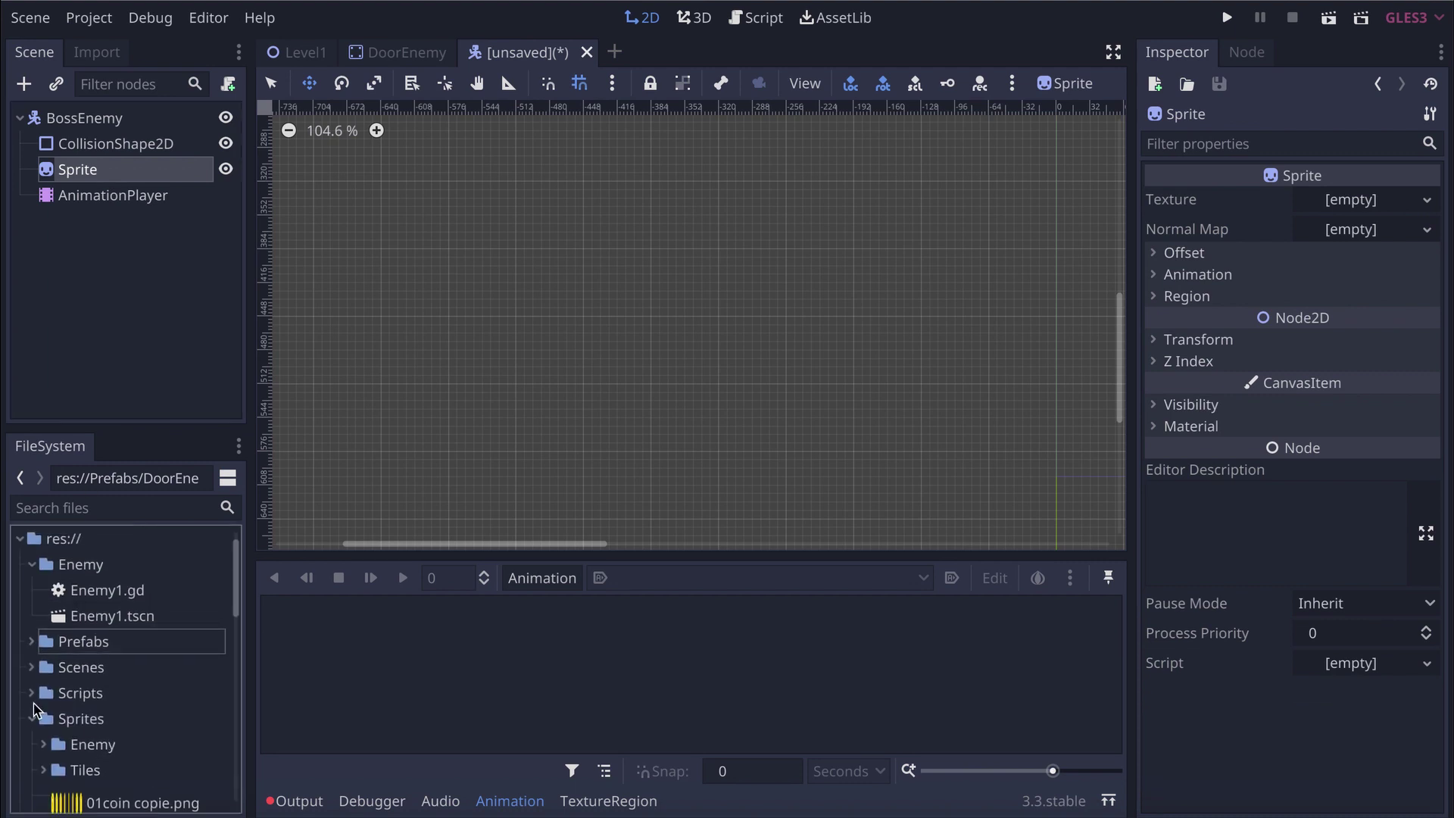
click(33, 719)
click(32, 719)
scroll(46, 715, down, 8)
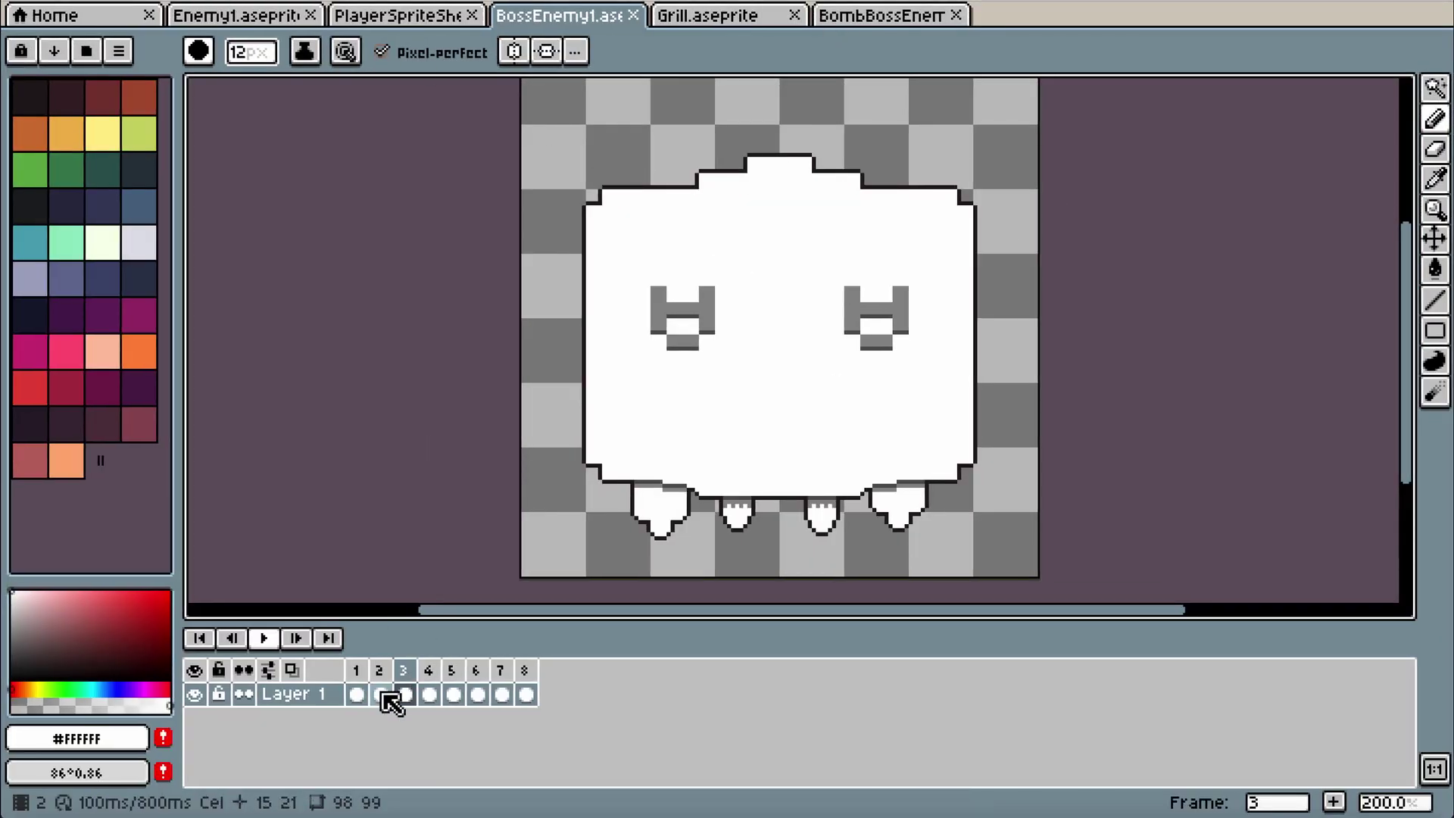
In Aseprite, preview the BossEnemy1 animation and open the sprite sheet export settings from its first frame
key(Return)
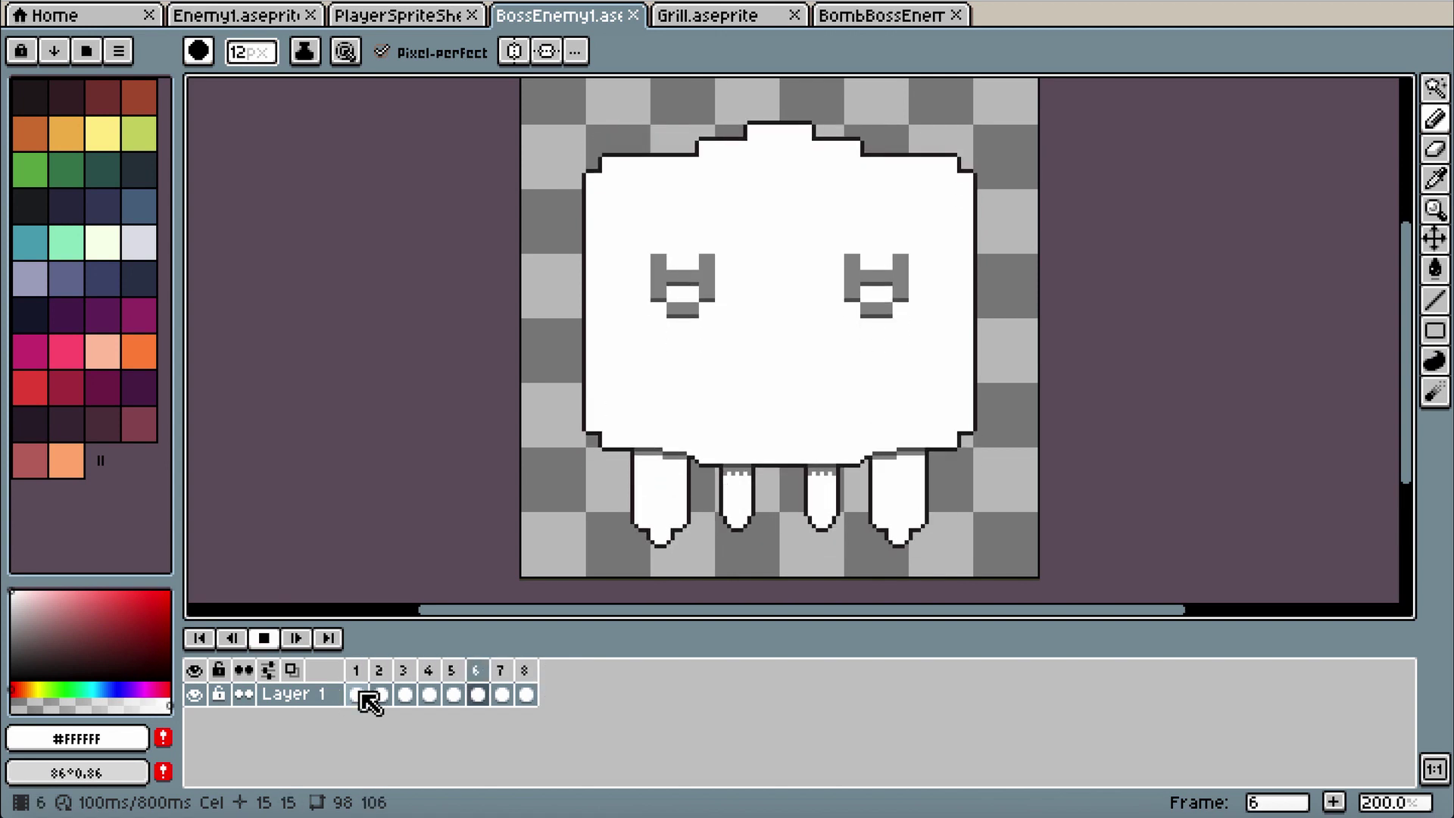
click(361, 694)
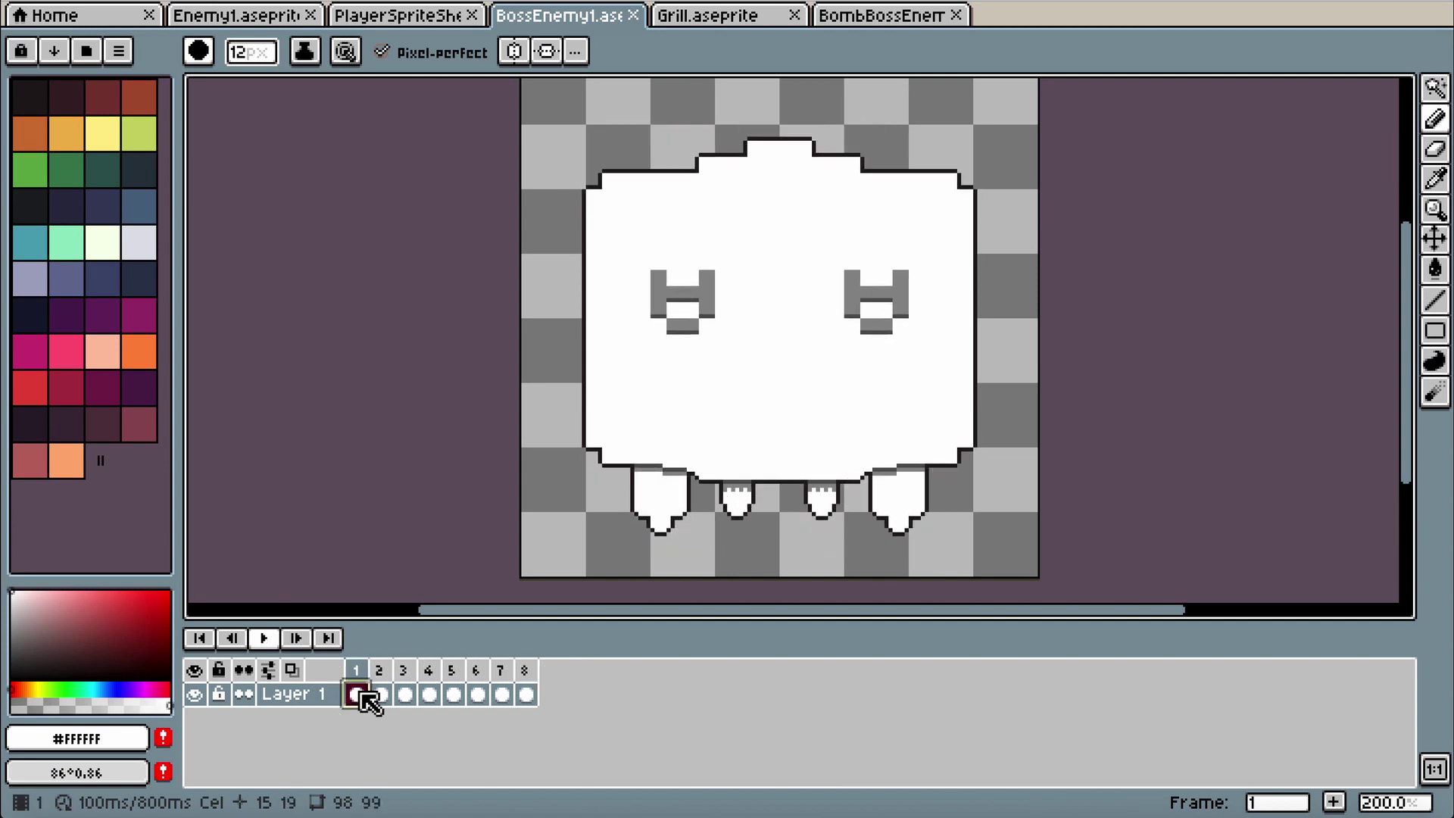
click(152, 0)
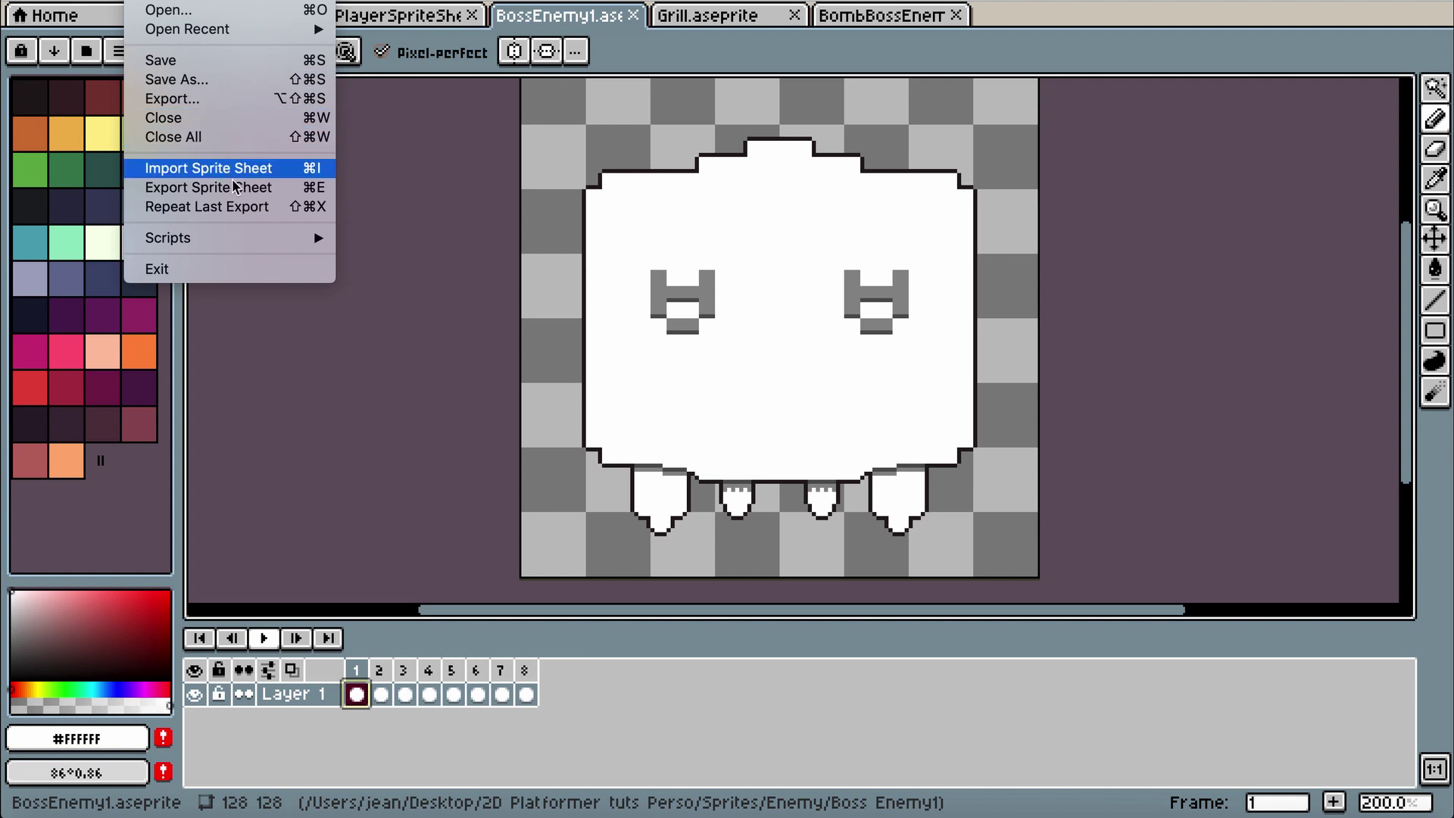
click(201, 188)
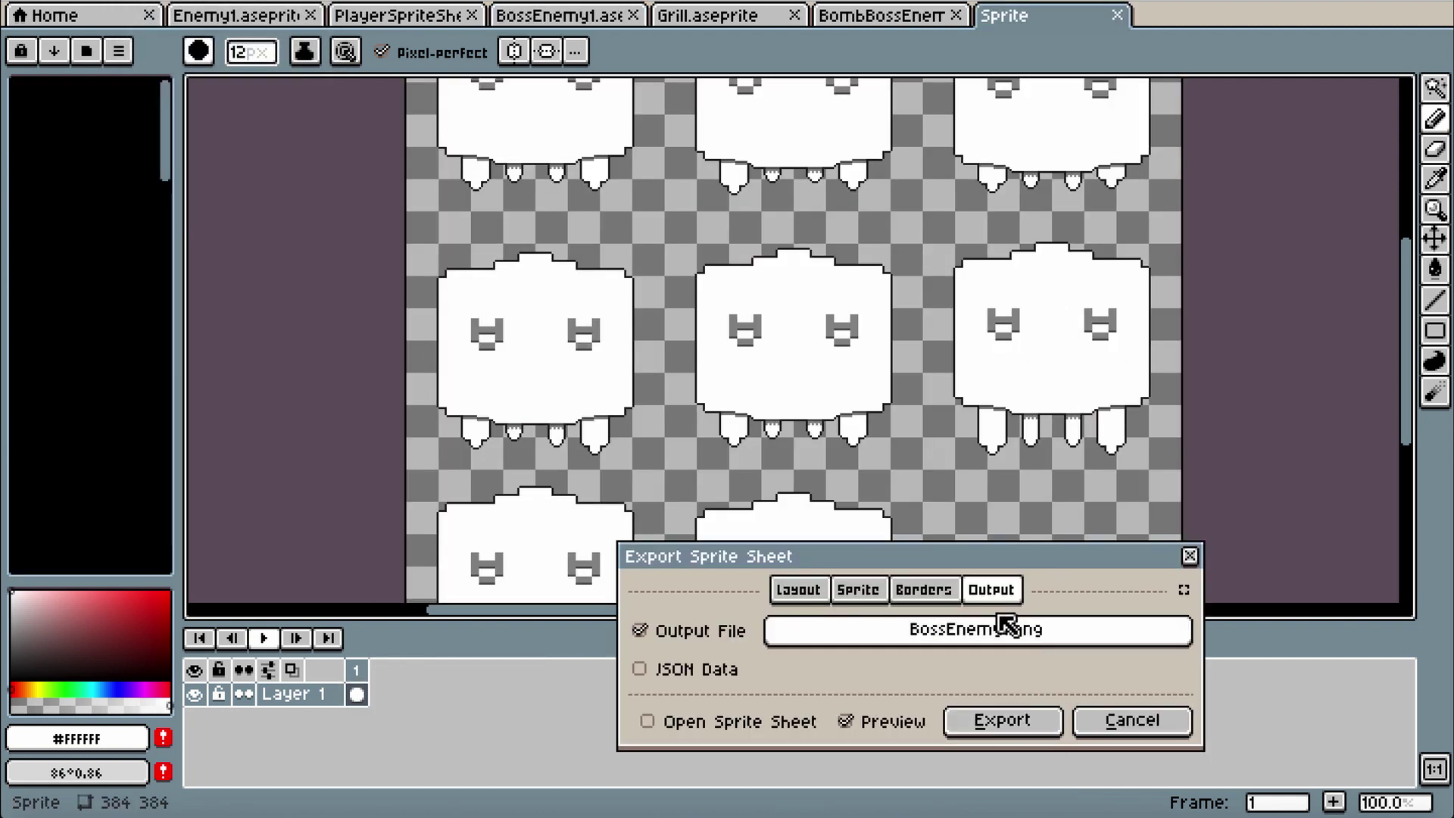
Set the sprite sheet's output location to a new BossEnemy folder inside the 2D Platformer tuts project's Enemy folder
click(990, 636)
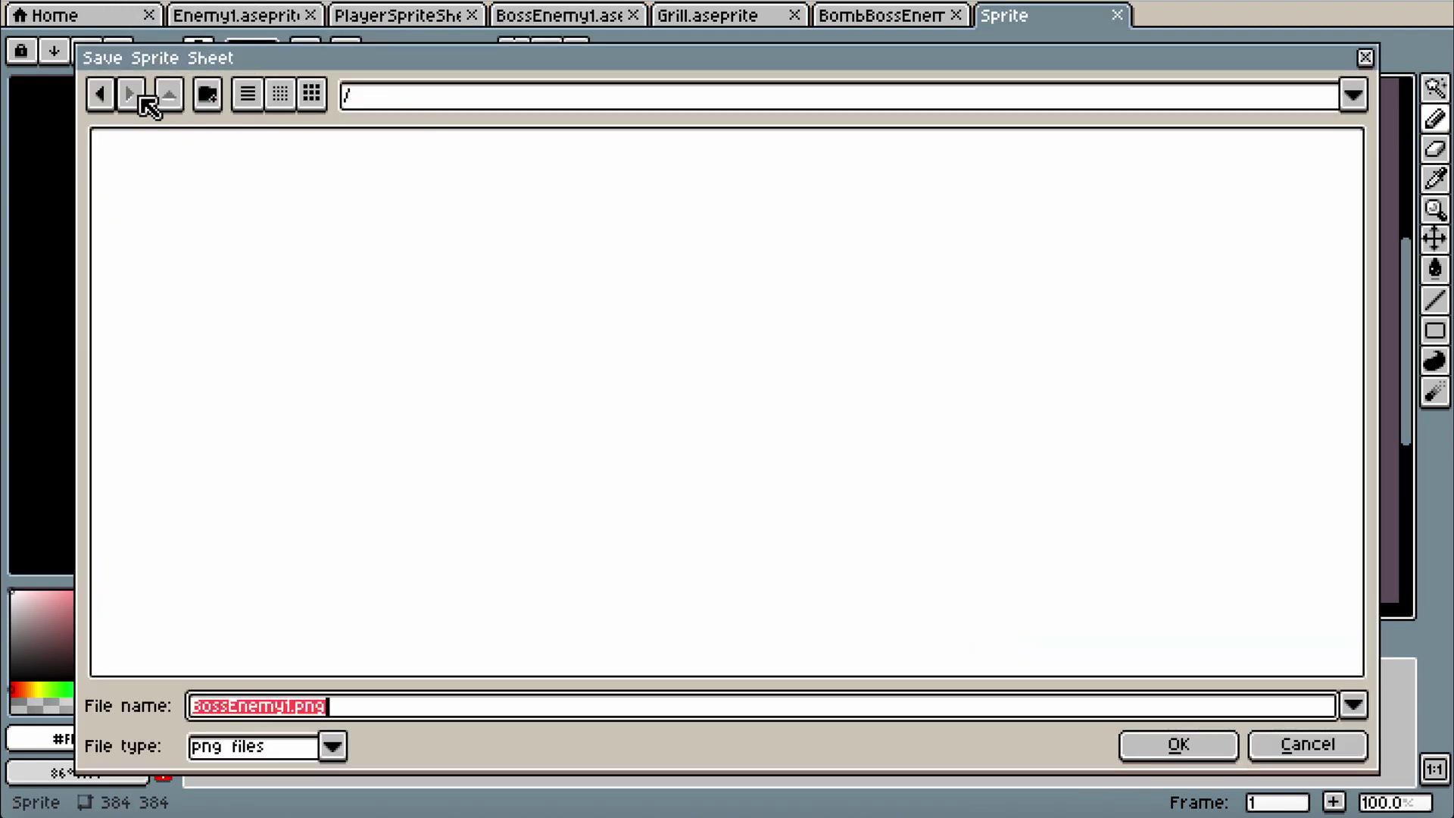
click(103, 96)
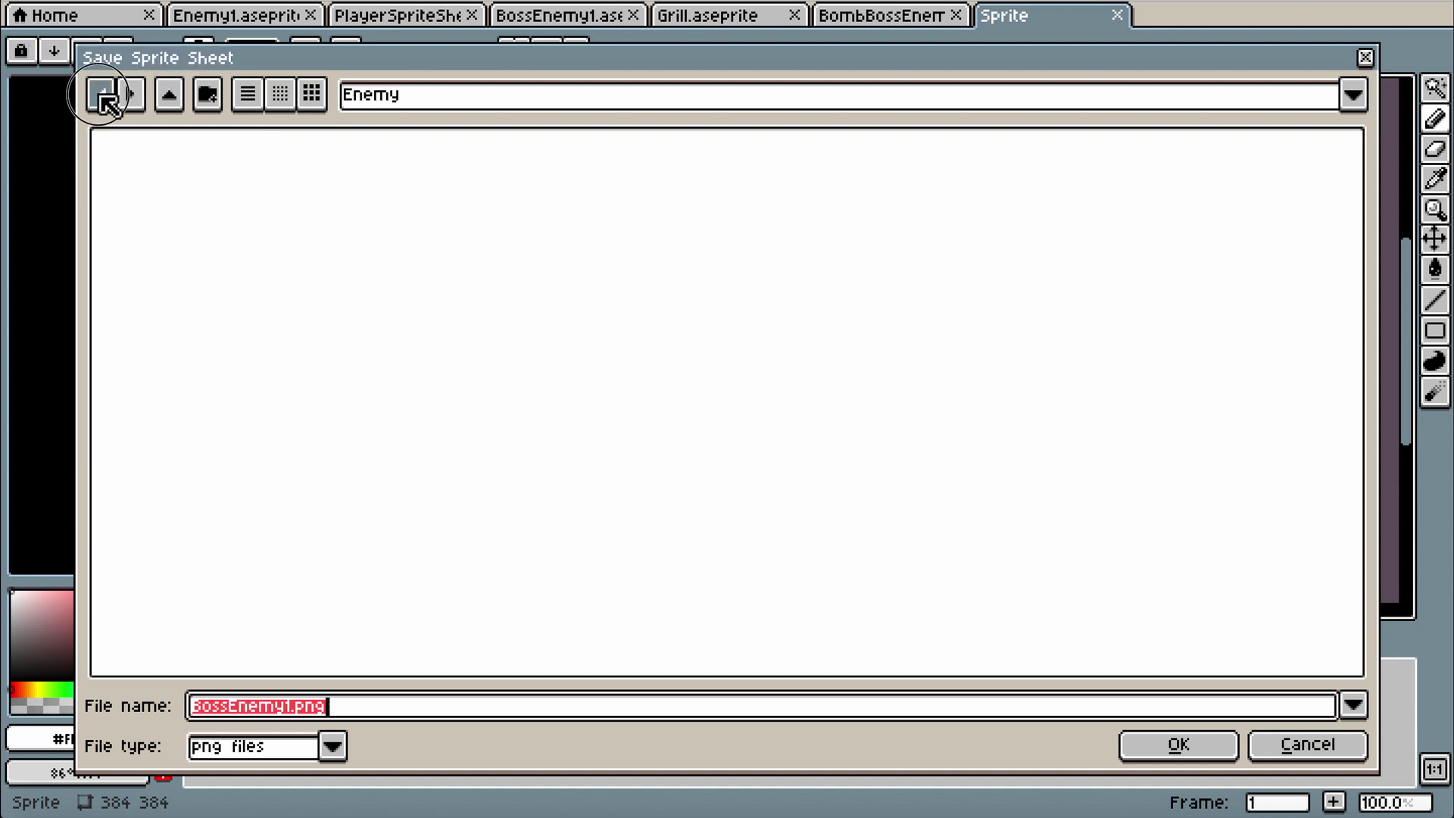
click(101, 94)
click(101, 95)
click(135, 95)
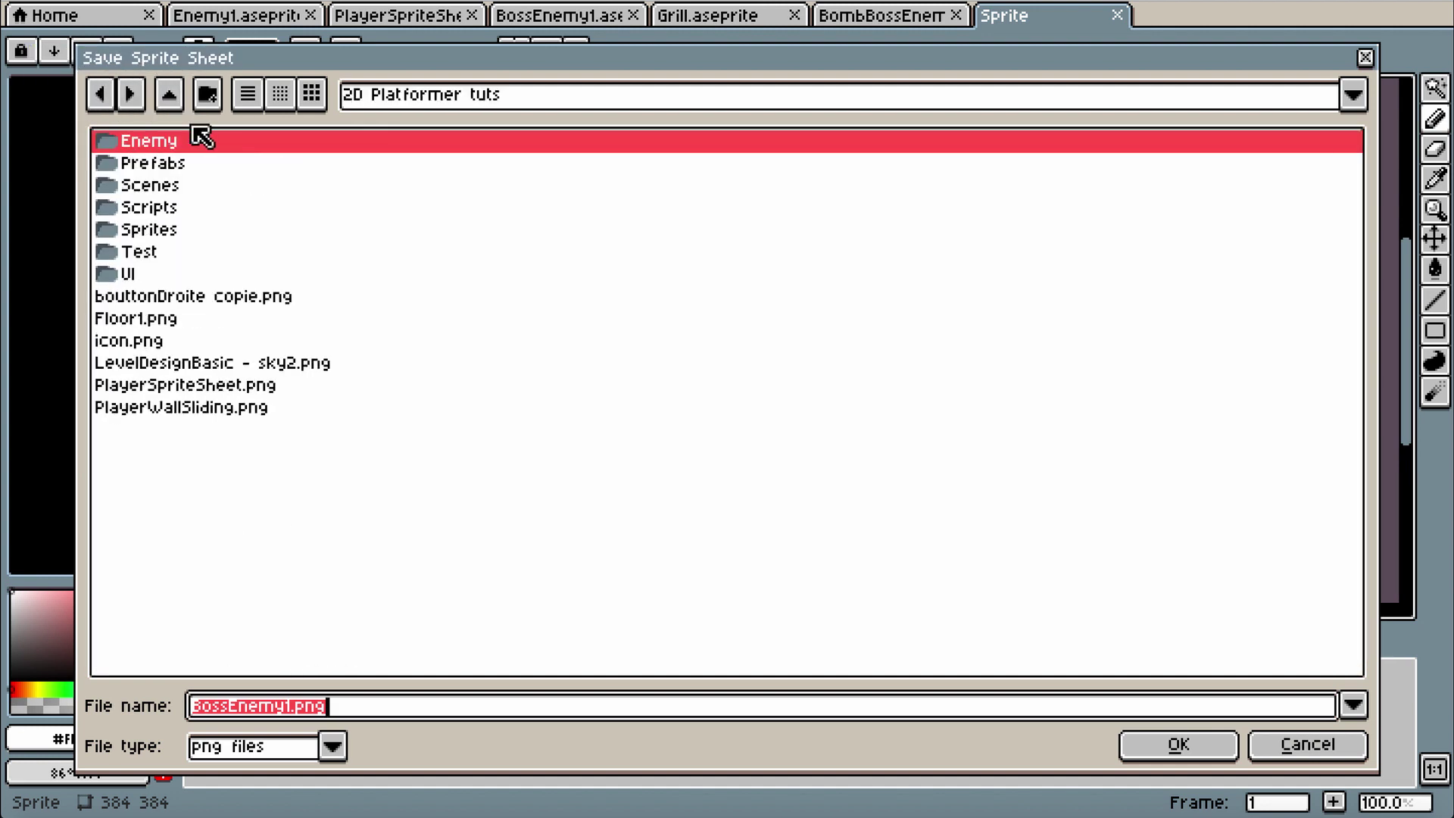
double_click(162, 142)
click(207, 95)
text(BossEnemy)
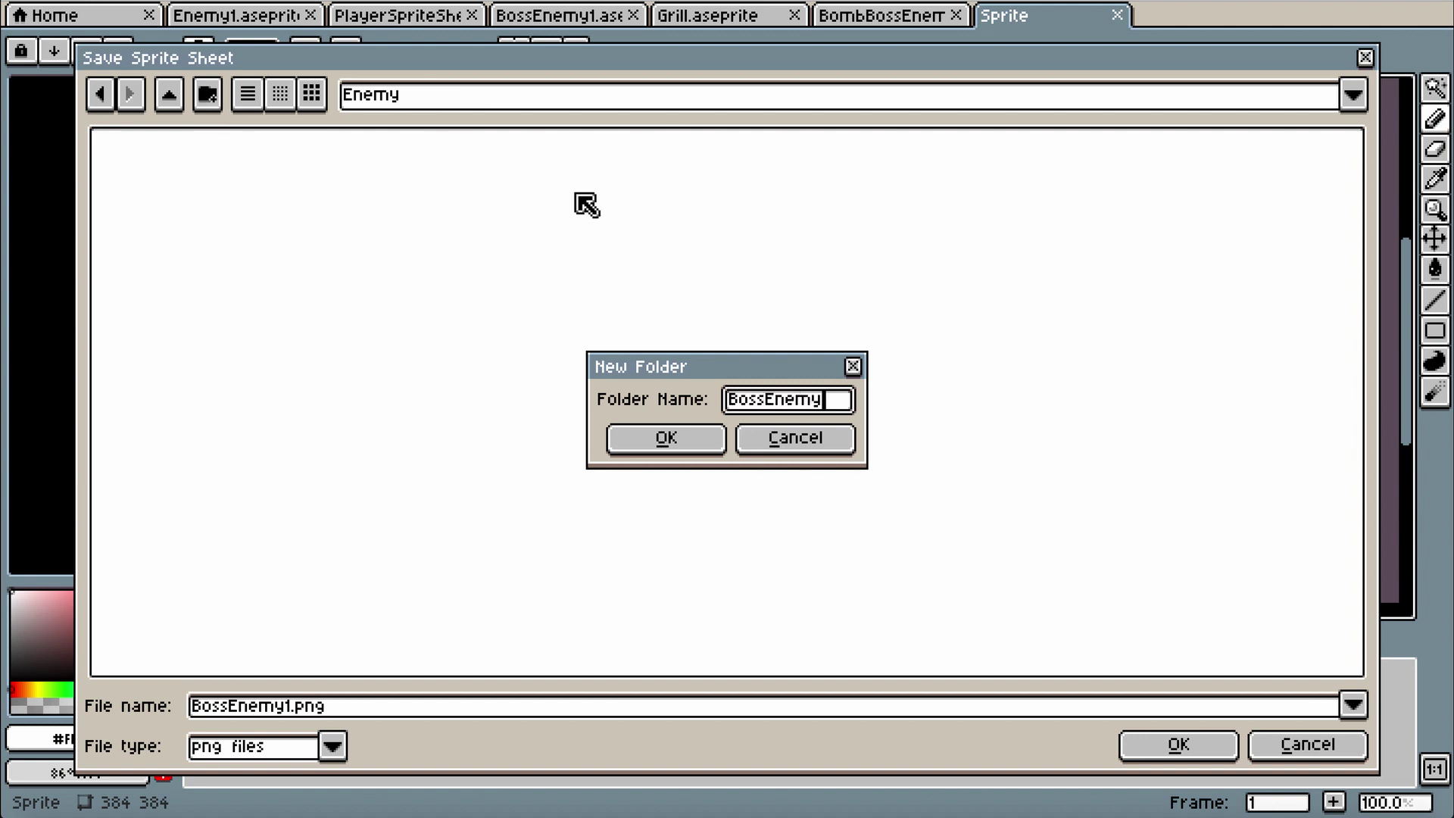
click(664, 437)
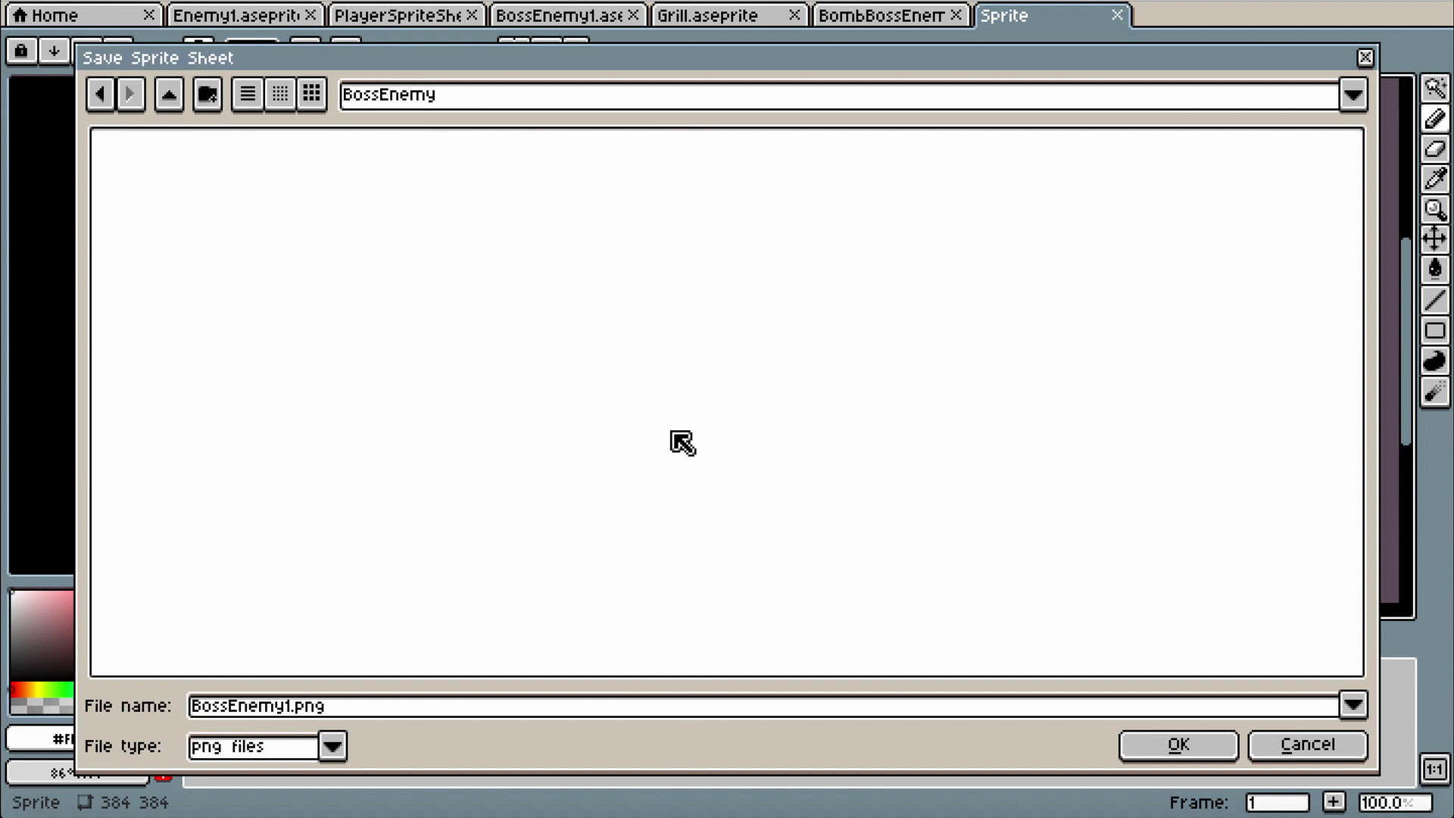
Export the sprite sheet as BossEnemy1.png and switch back to Godot
click(1212, 752)
click(1011, 726)
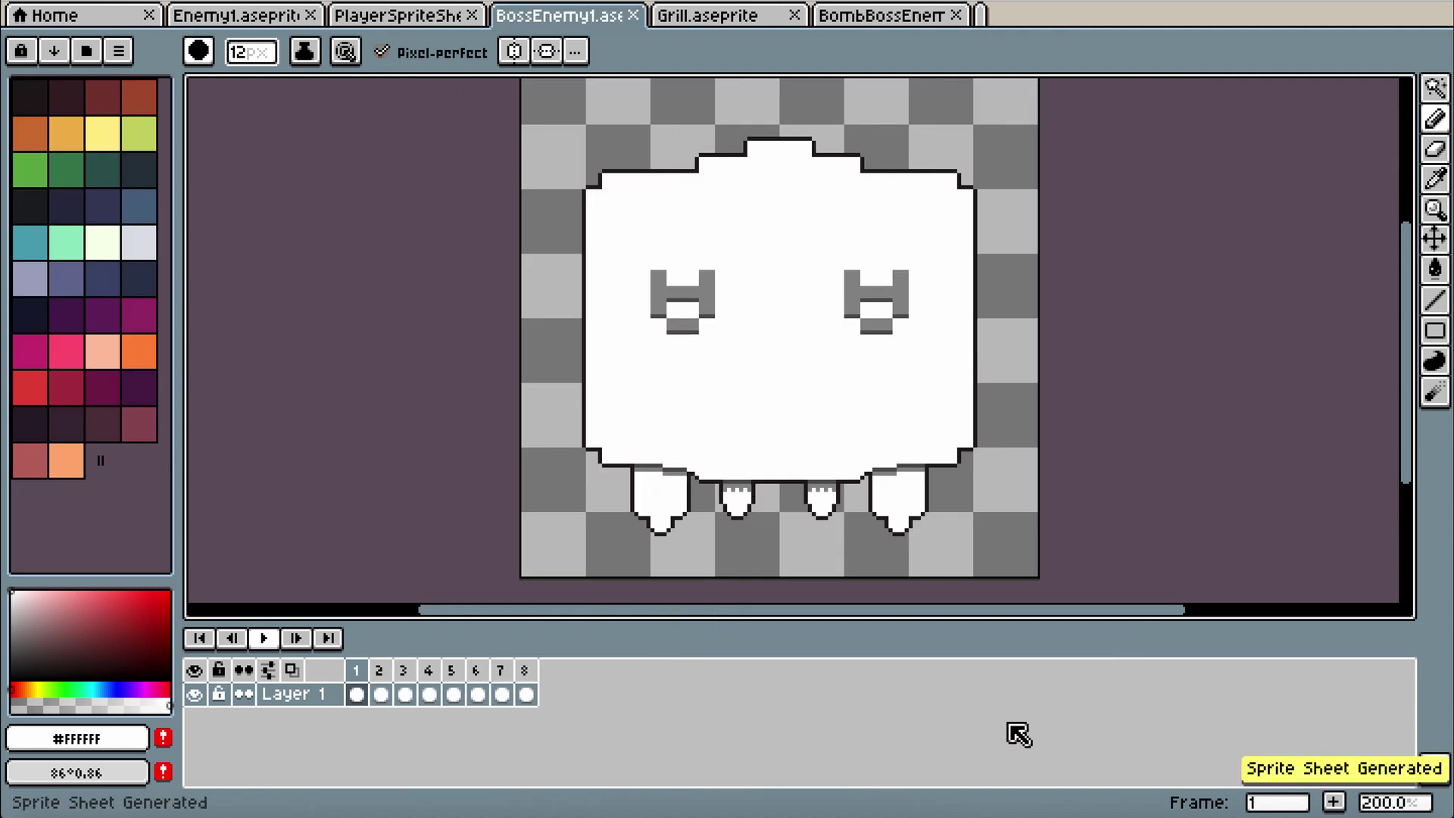
click(1242, 810)
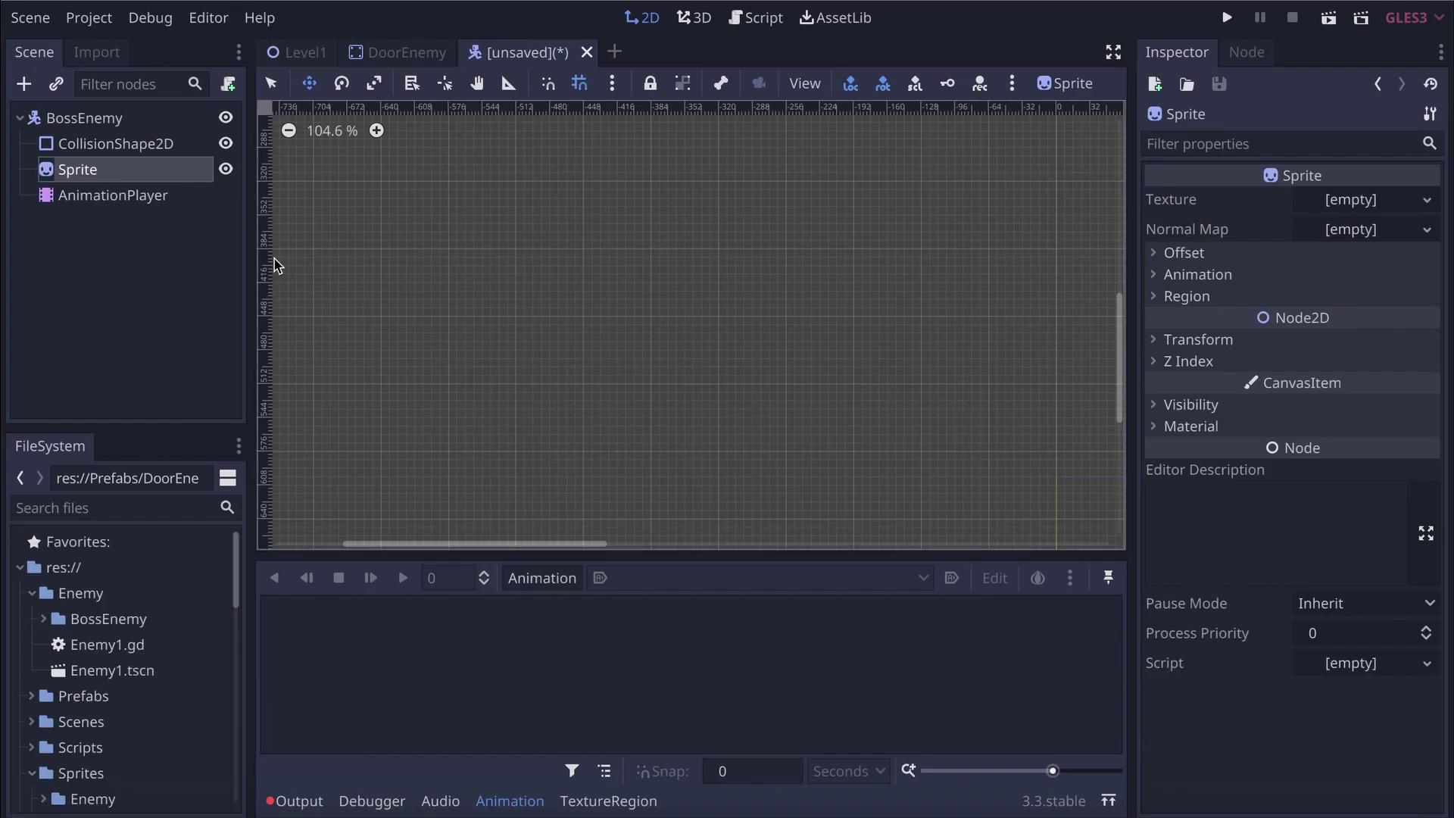
Assign BossEnemy1.png from the Enemy/BossEnemy folder as the Sprite's texture
click(44, 618)
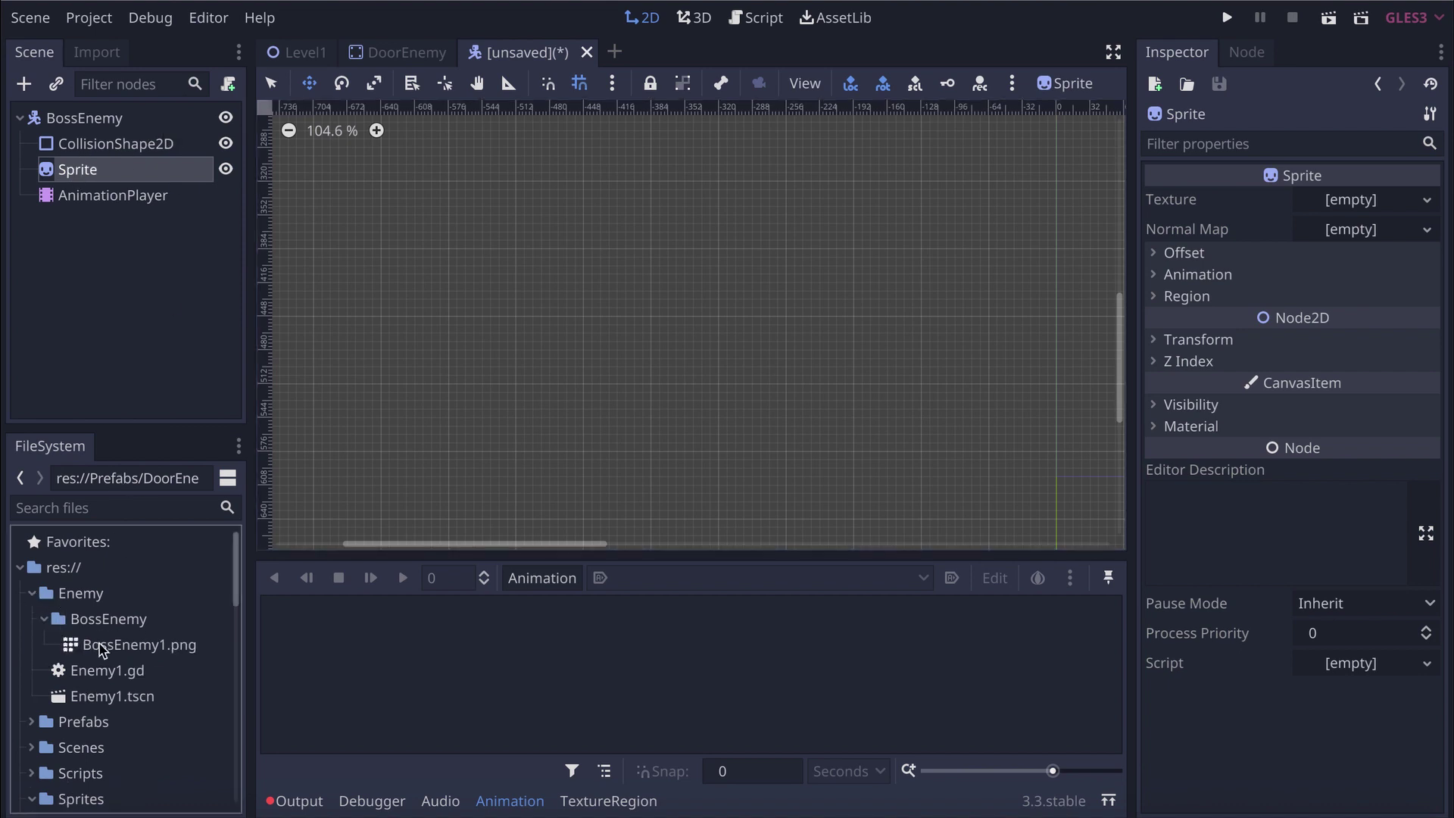
drag(74, 648, 1348, 202)
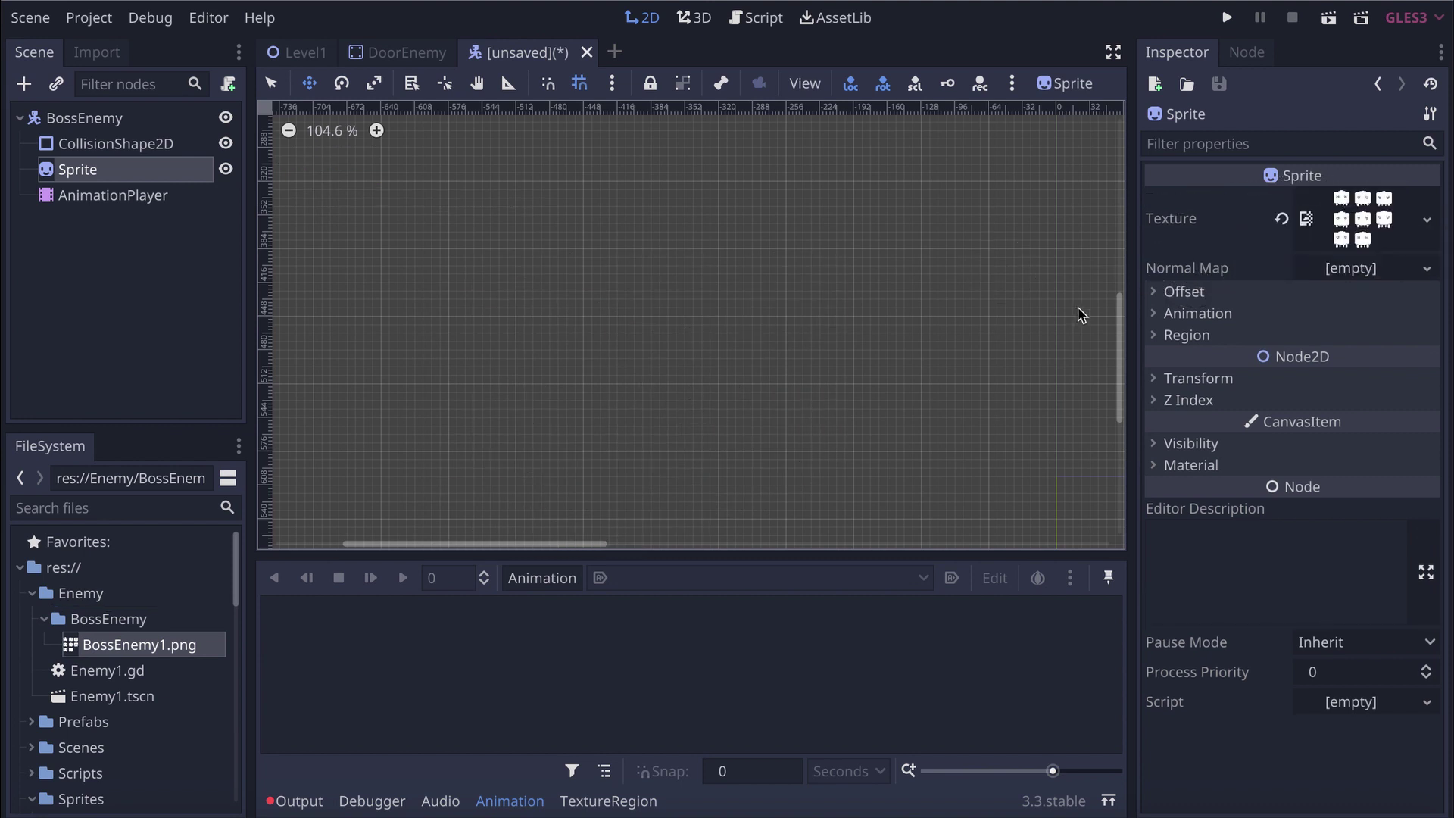
scroll(834, 260, down, 7)
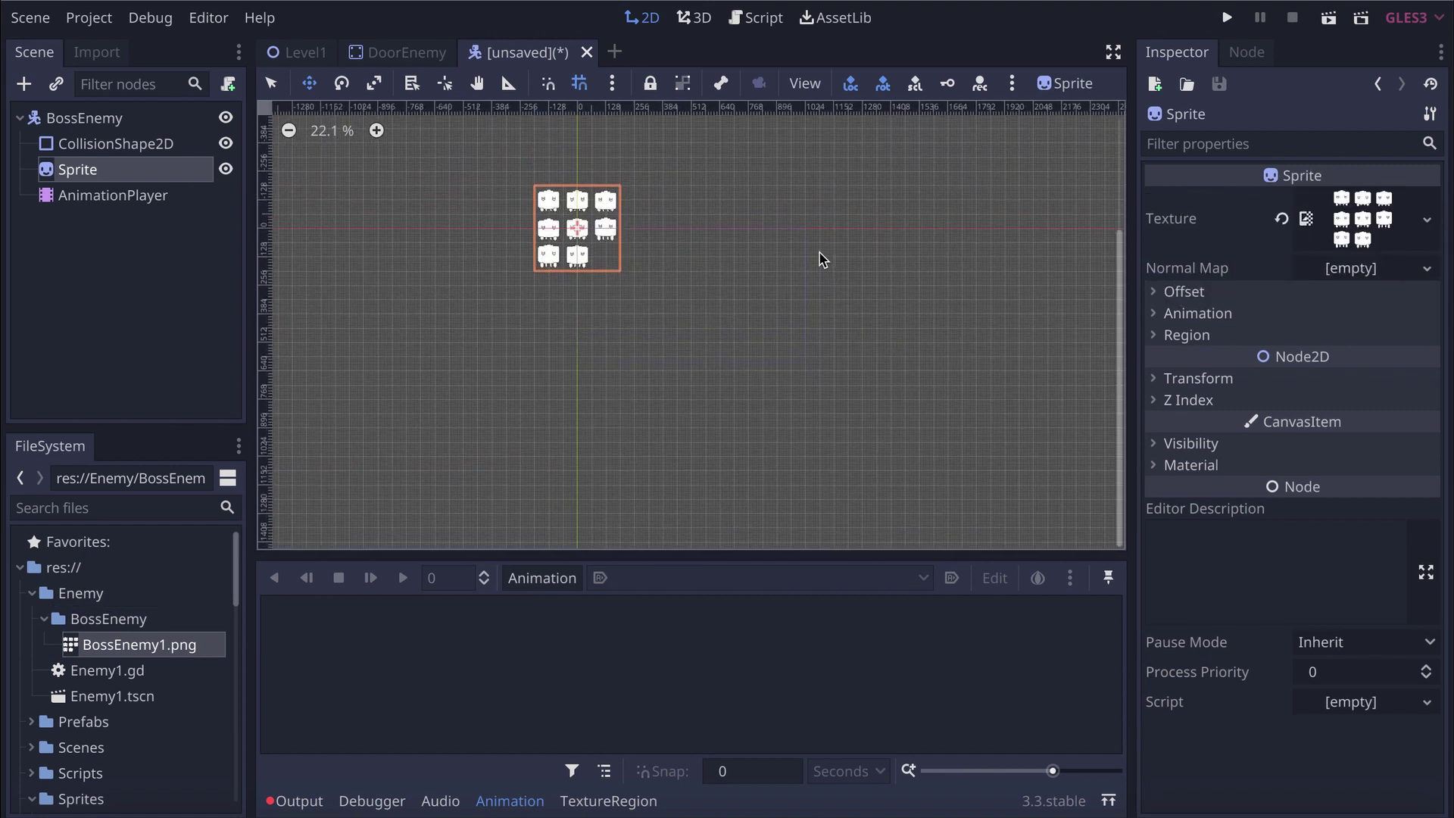
scroll(583, 242, up, 5)
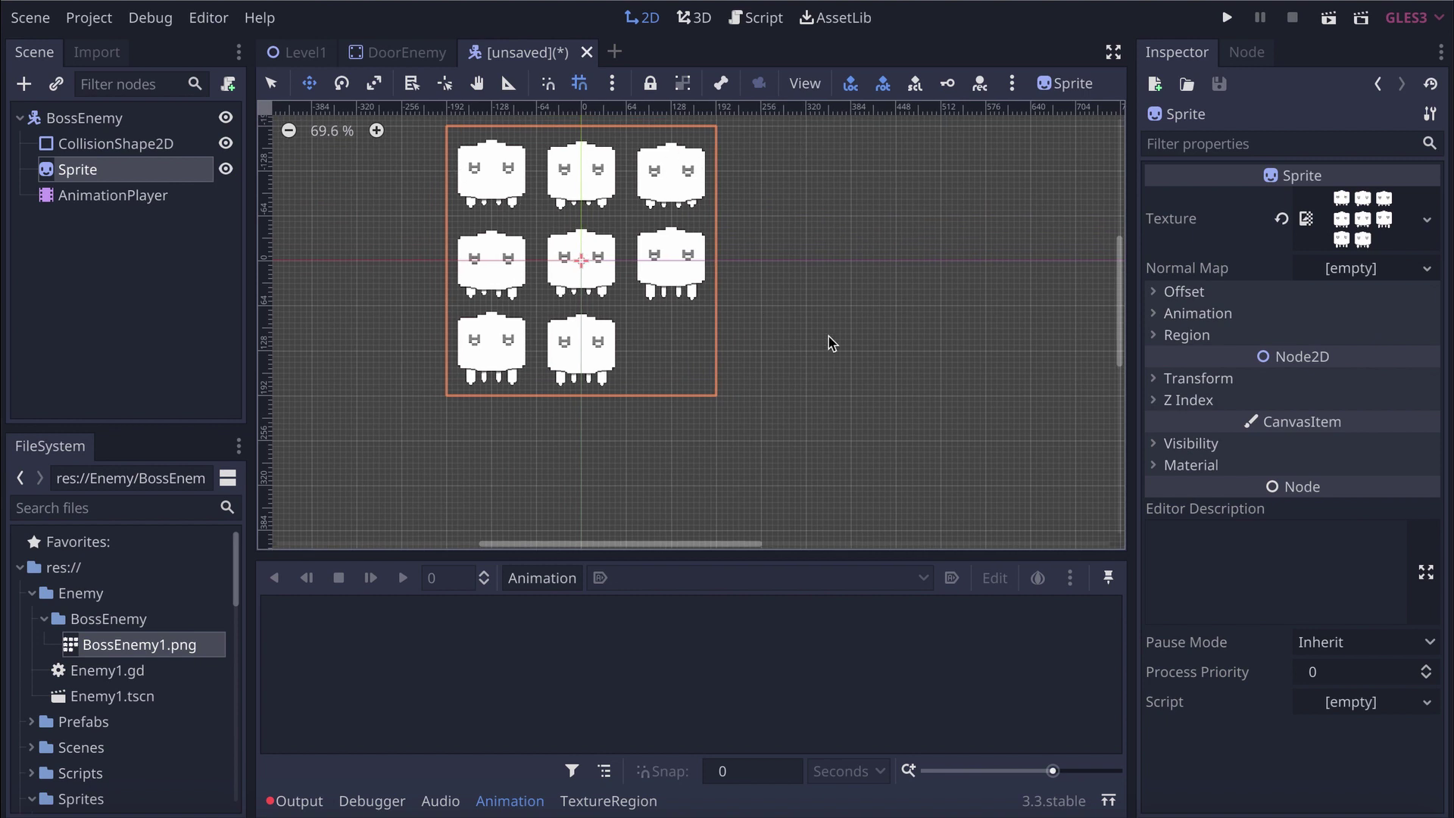
Split the boss sprite sheet into frames by setting Hframes to 3 and Vframes to 3
click(1158, 315)
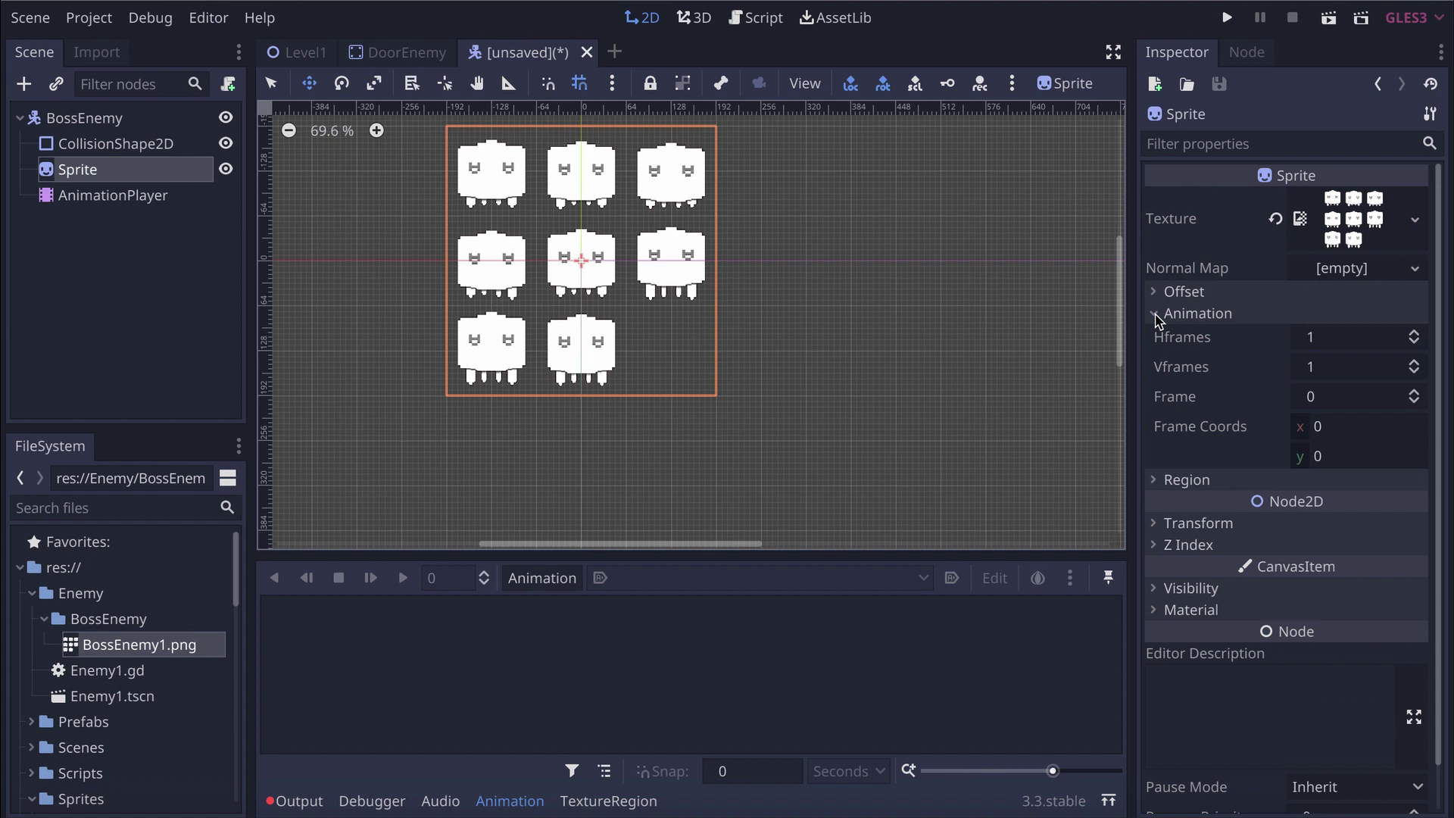
click(1415, 333)
click(1415, 332)
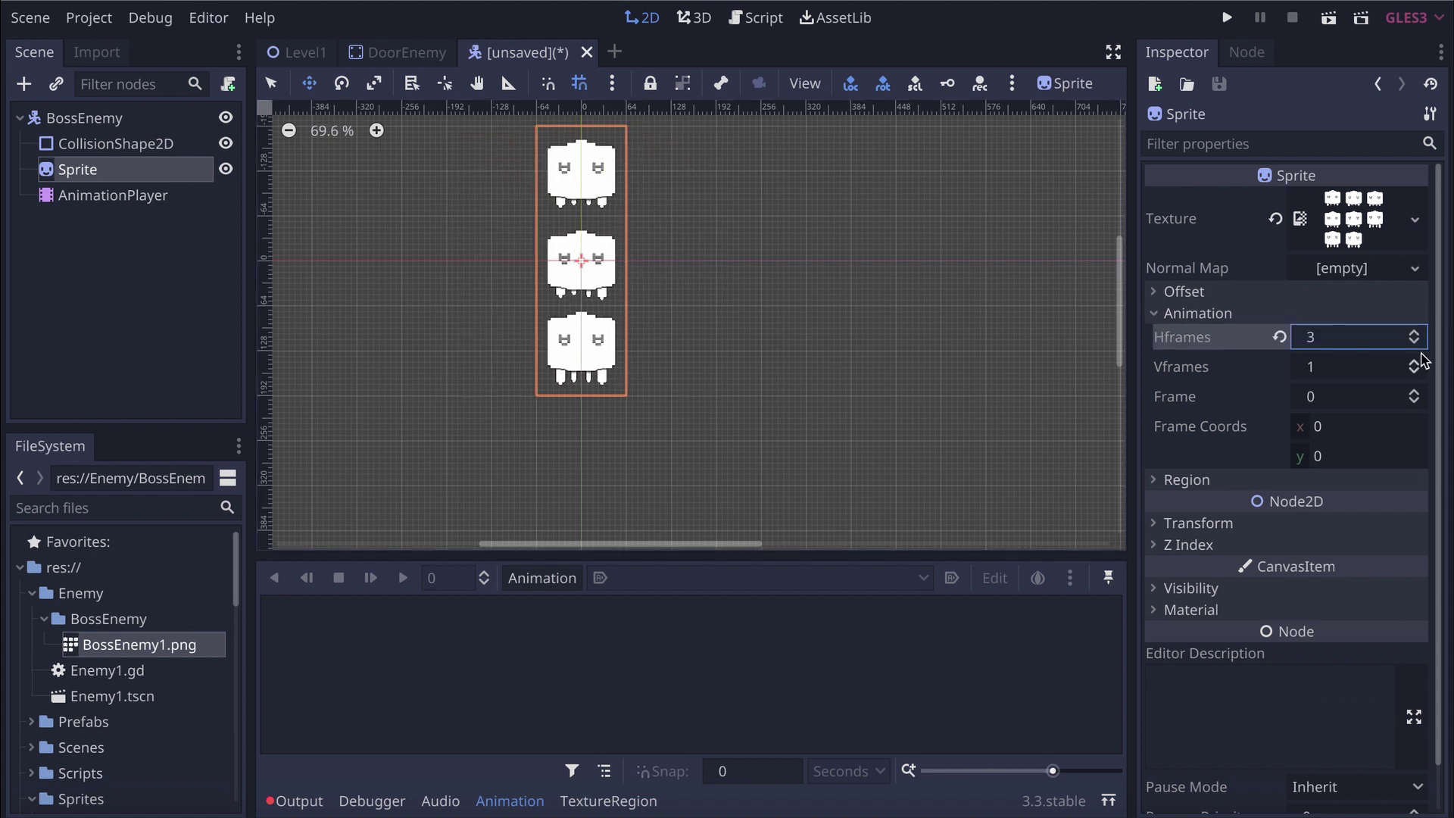
click(1414, 362)
click(1415, 362)
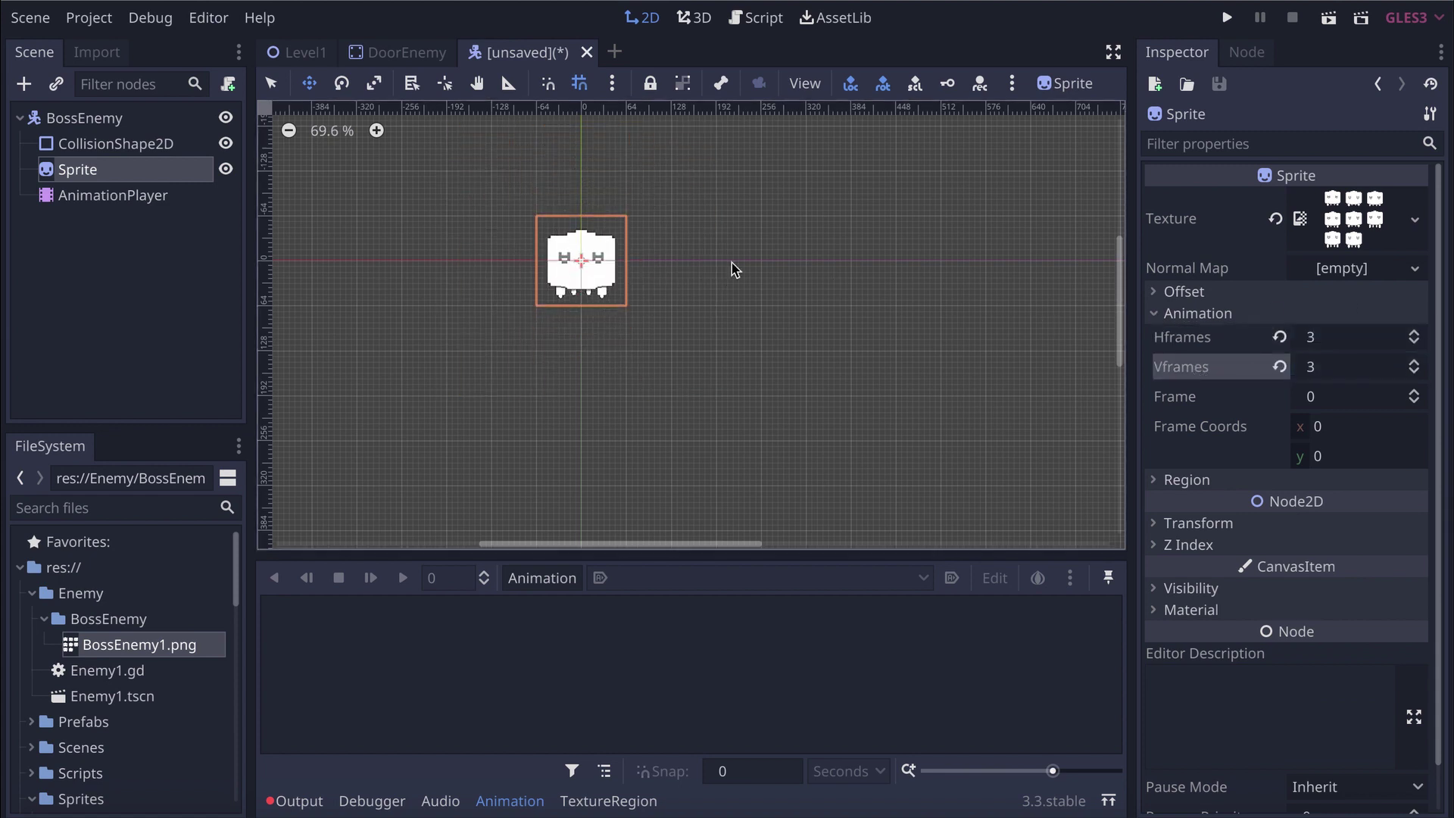
Move CollisionShape2D below Sprite in the scene tree and resize its rectangle to cover the boss's body without the legs
scroll(588, 232, up, 8)
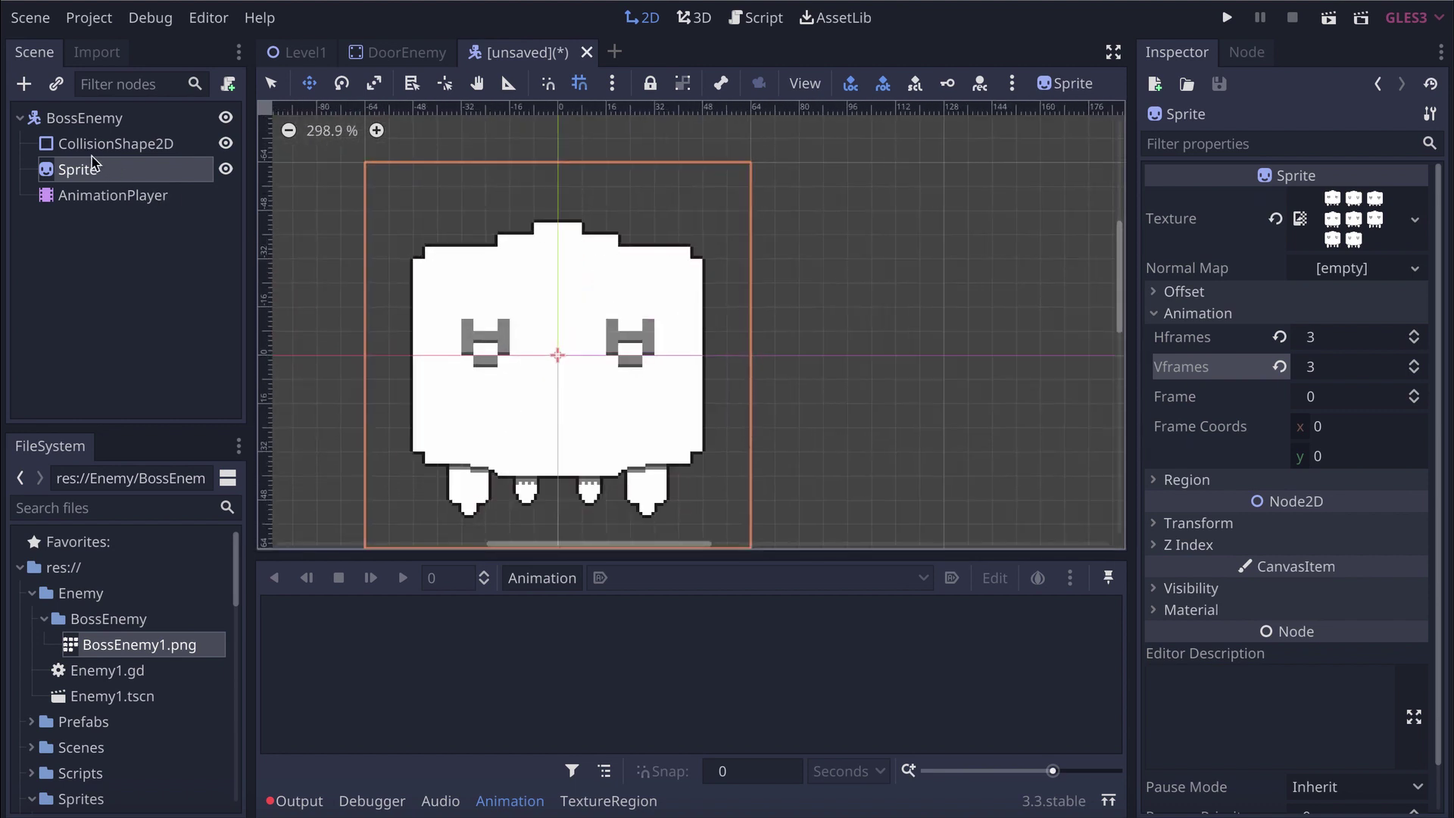
drag(80, 151, 75, 182)
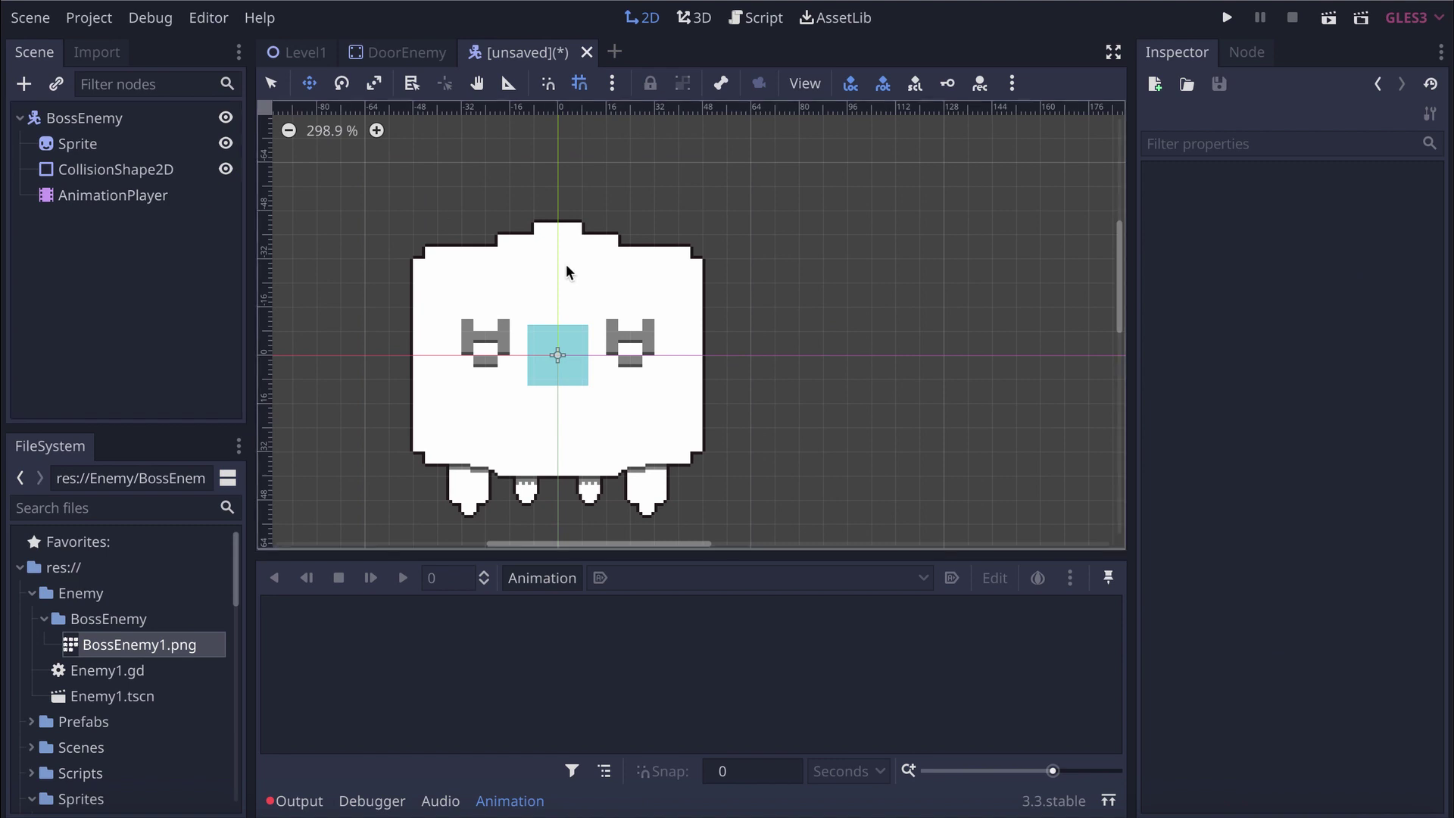
click(144, 169)
key(q)
drag(589, 362, 703, 355)
drag(562, 327, 568, 233)
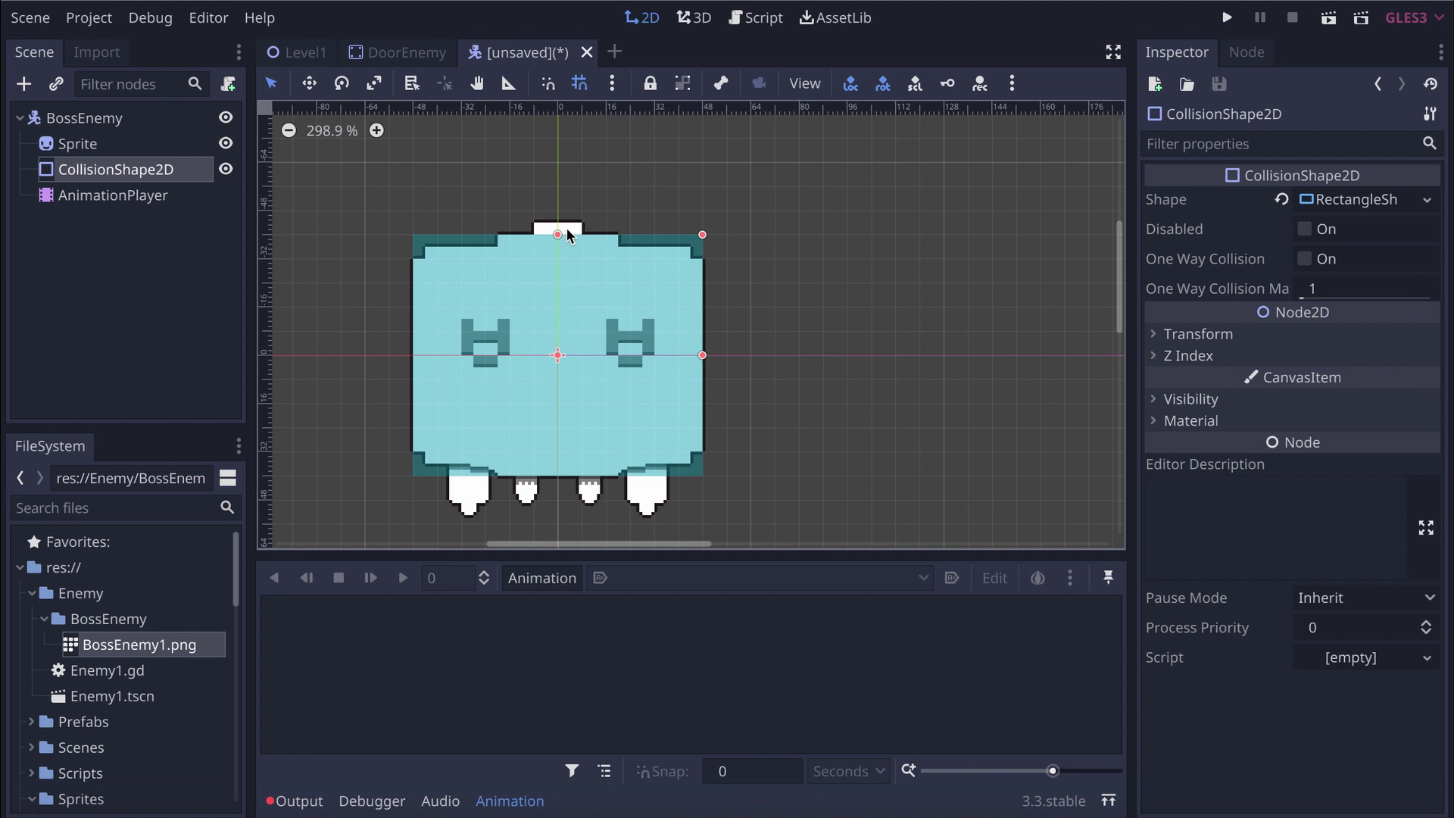
Create a new animation named Idle for the boss
click(103, 146)
click(559, 580)
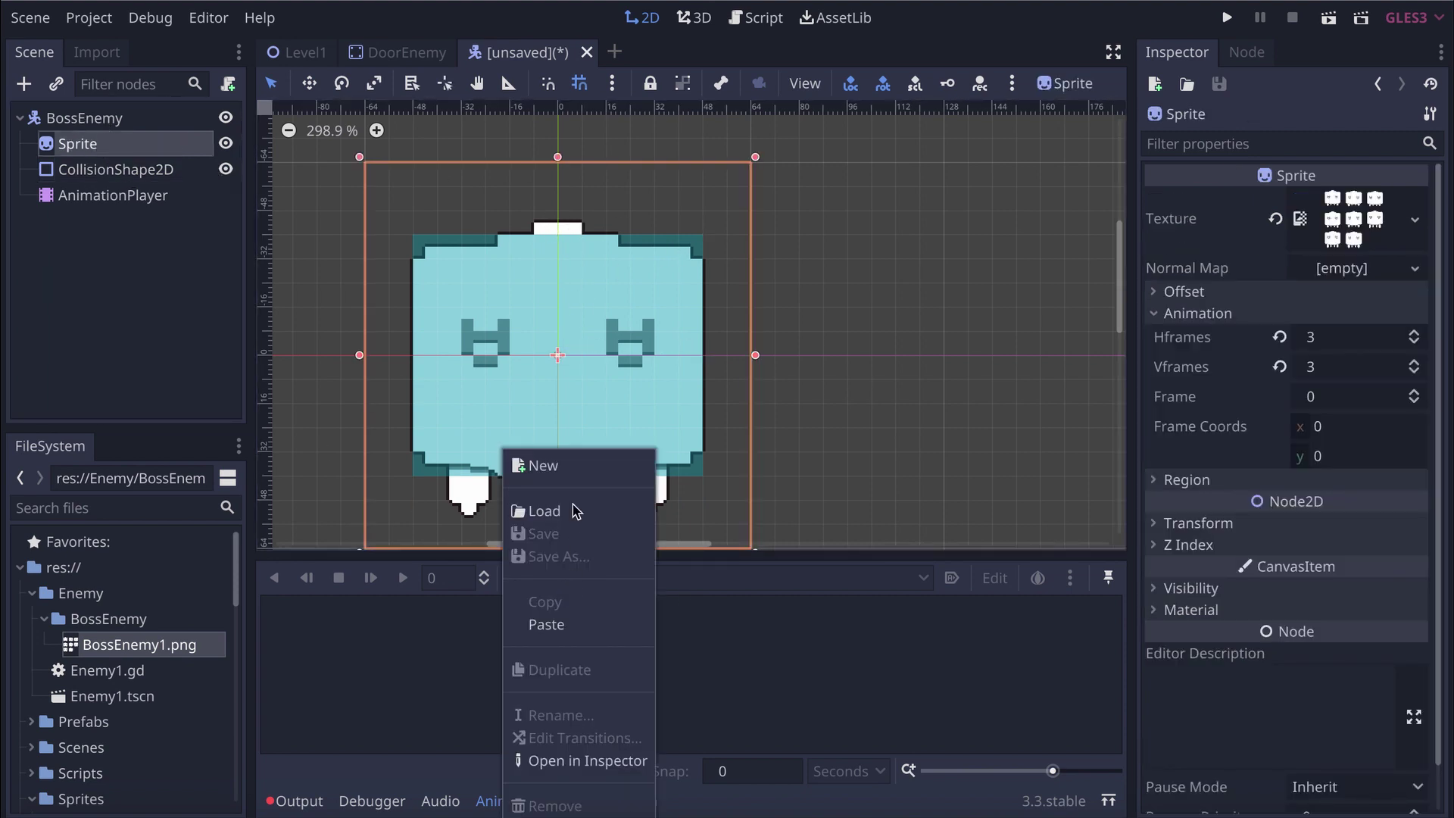
click(574, 470)
key(BackSpace)
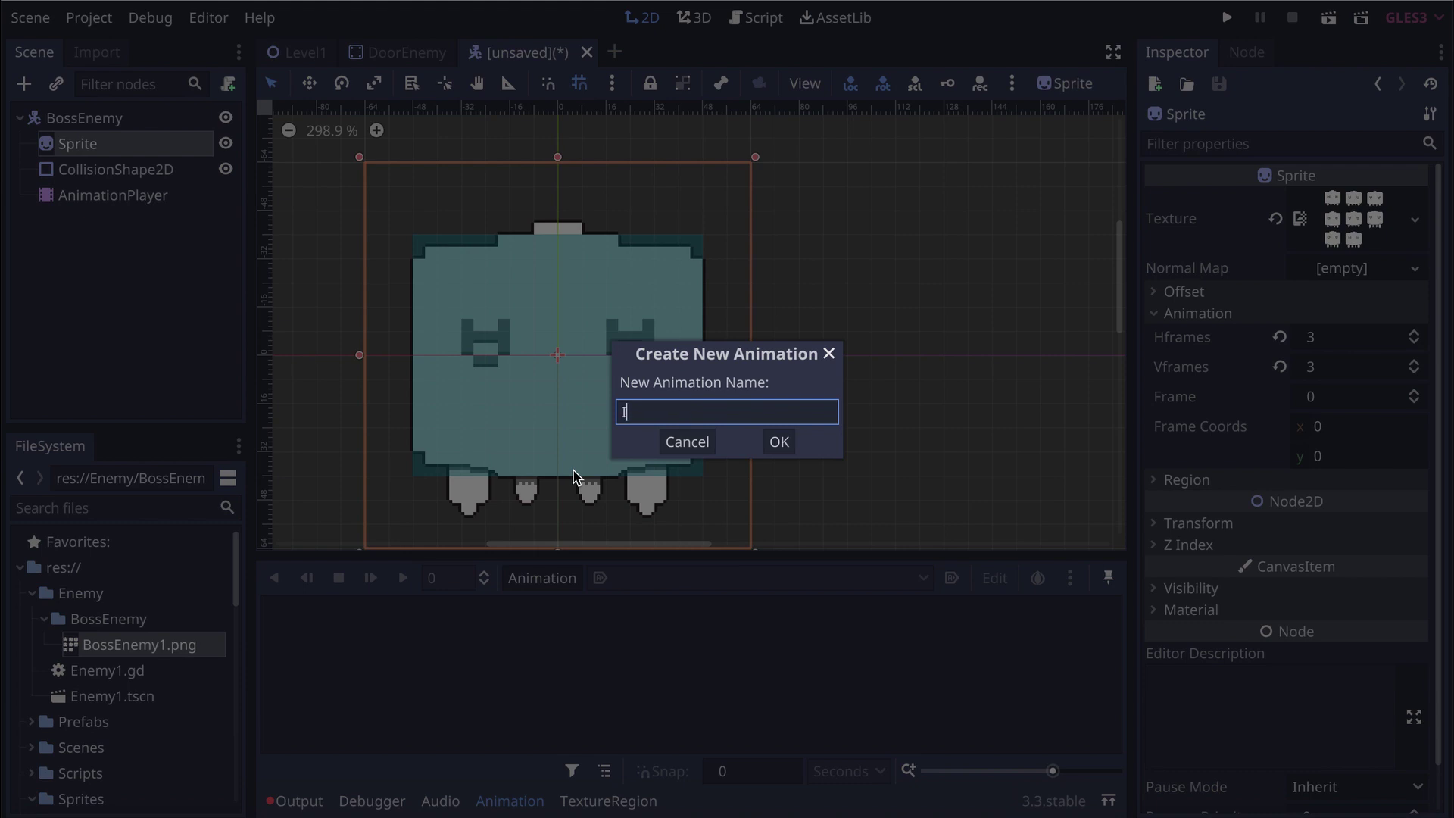
click(781, 446)
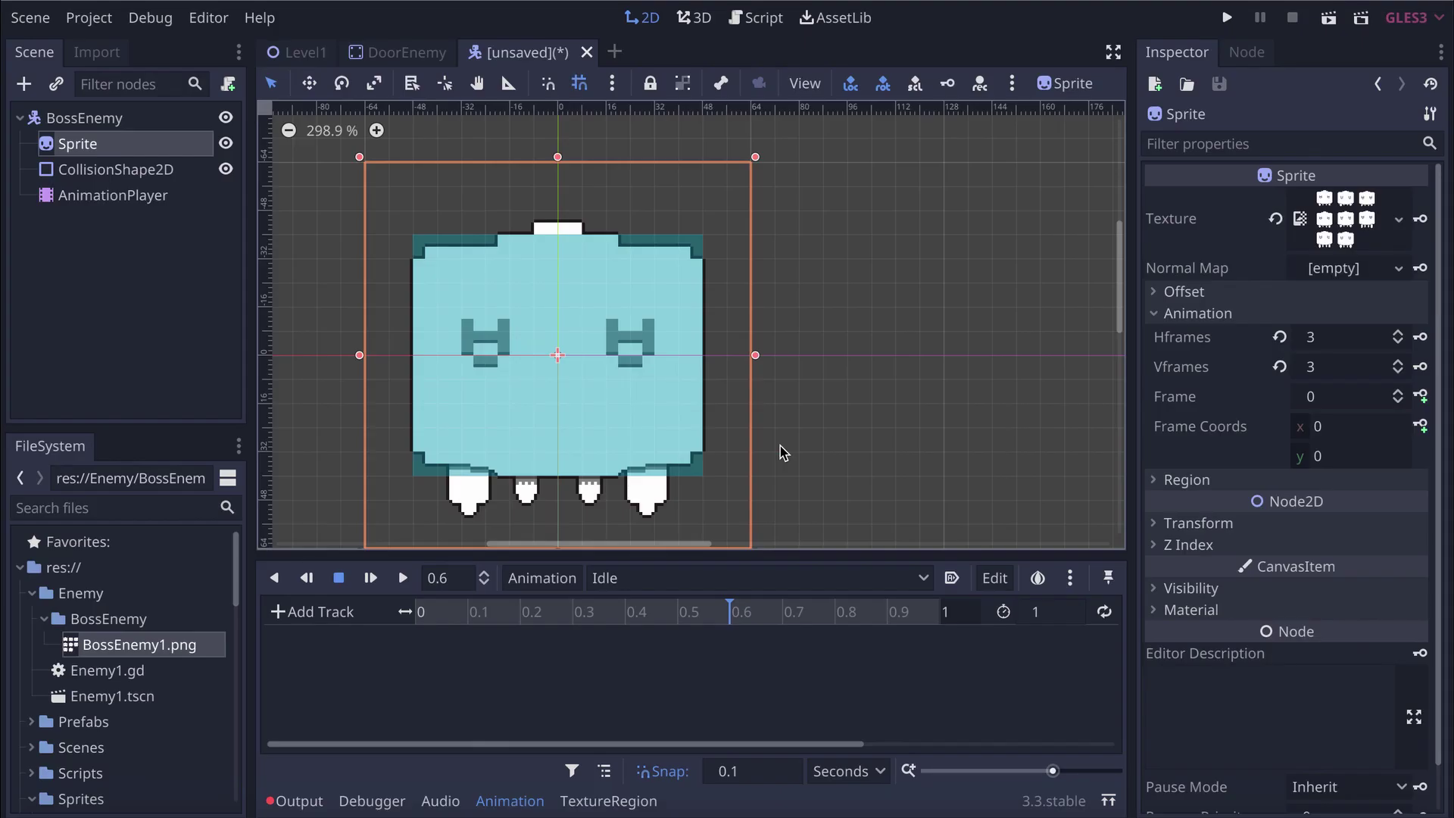
Create a second animation named Appears
click(542, 578)
click(576, 470)
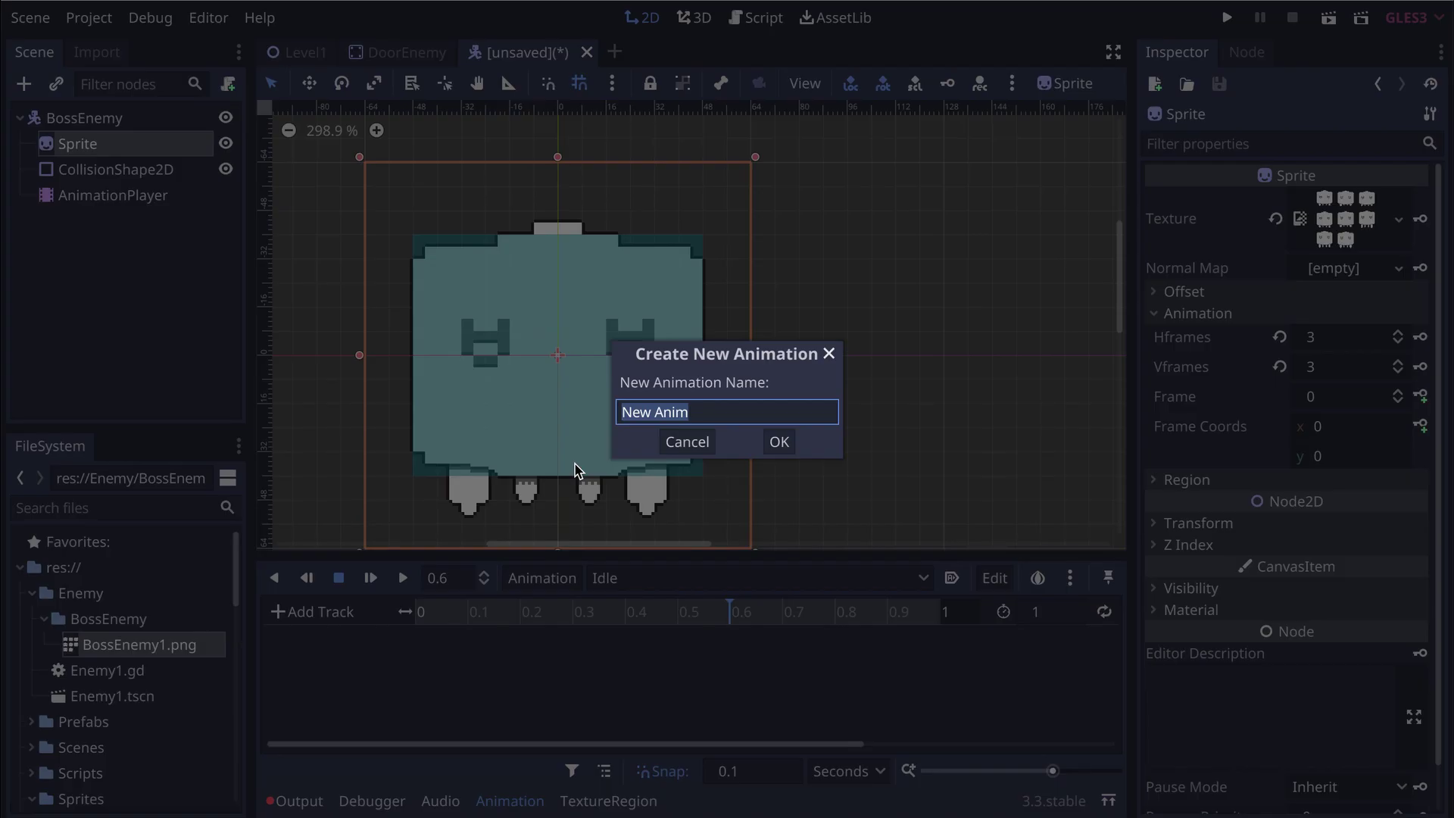
text(Appears)
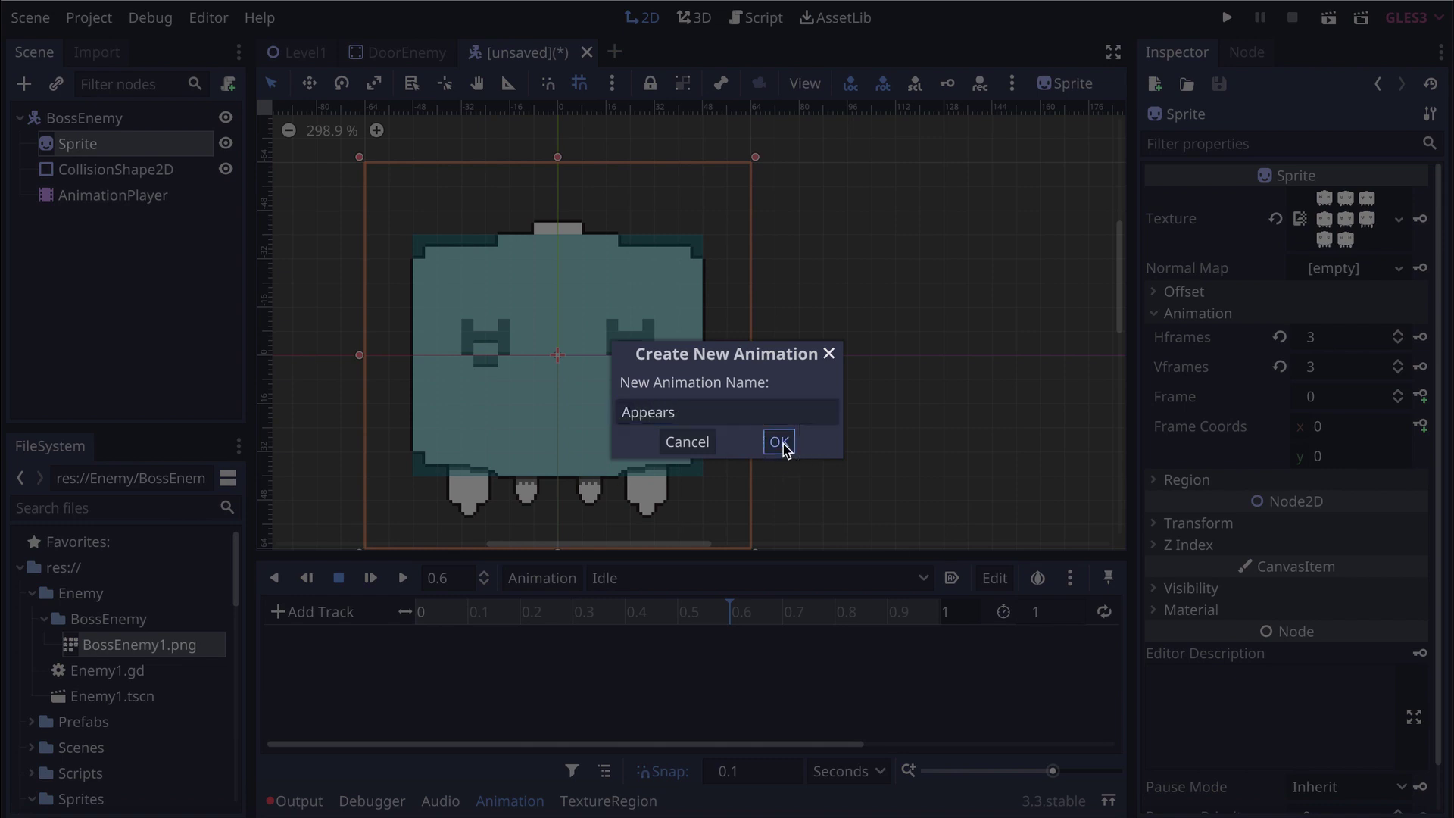
click(780, 443)
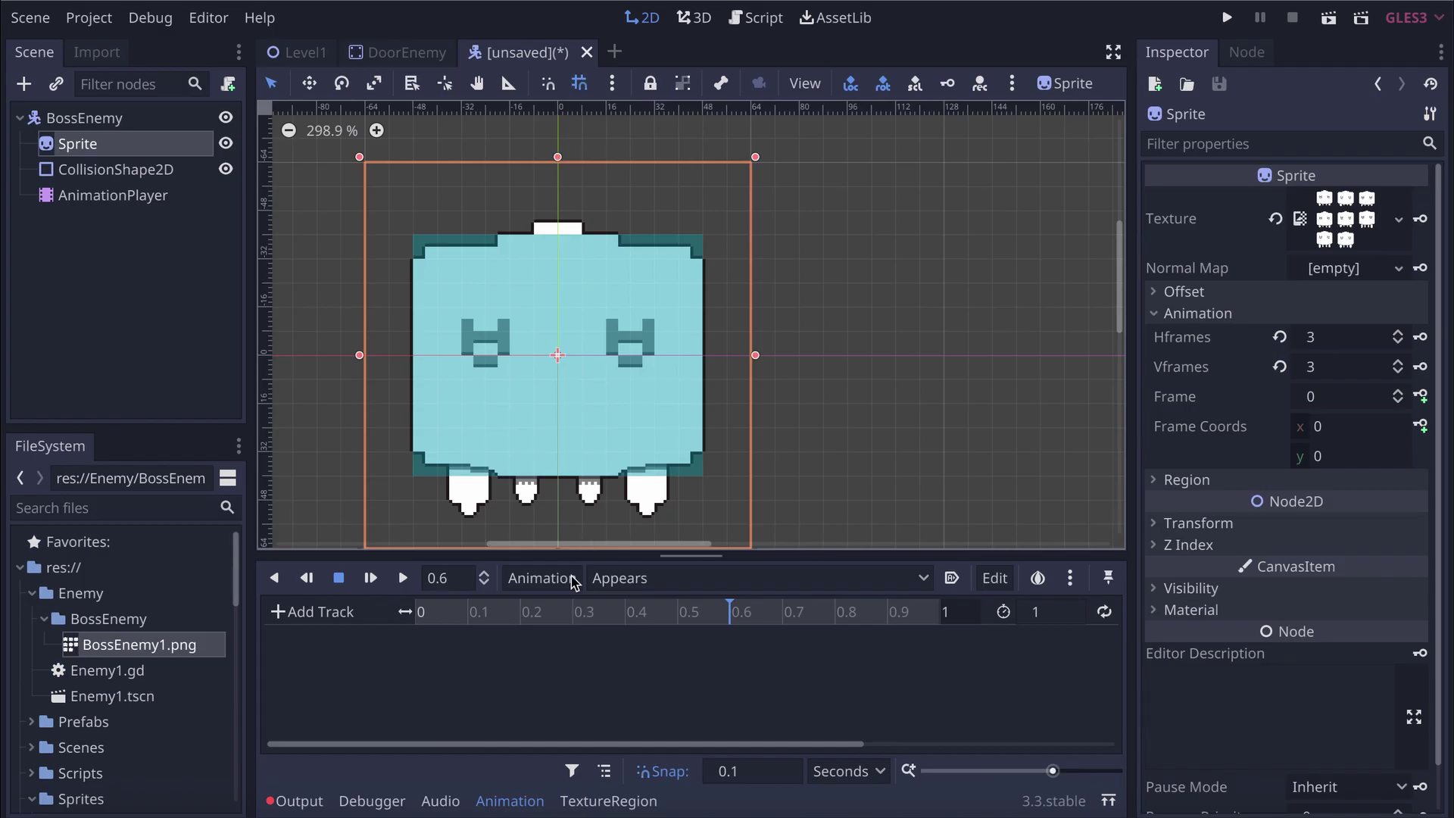
Switch back to the Idle animation, create a track for the Sprite's frame property and place its frame 0 key at 0 s
click(641, 579)
click(614, 631)
click(91, 172)
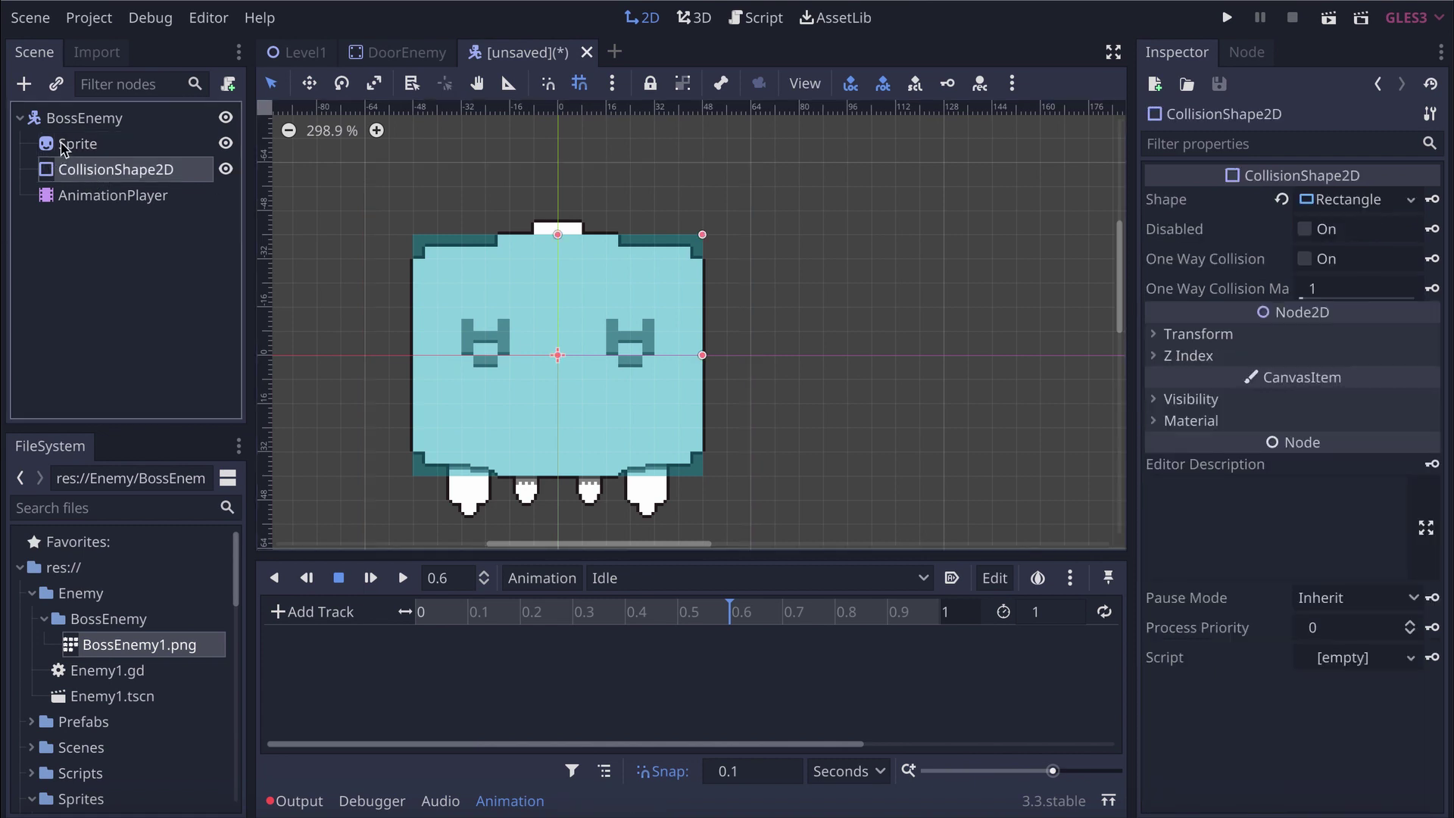
click(64, 146)
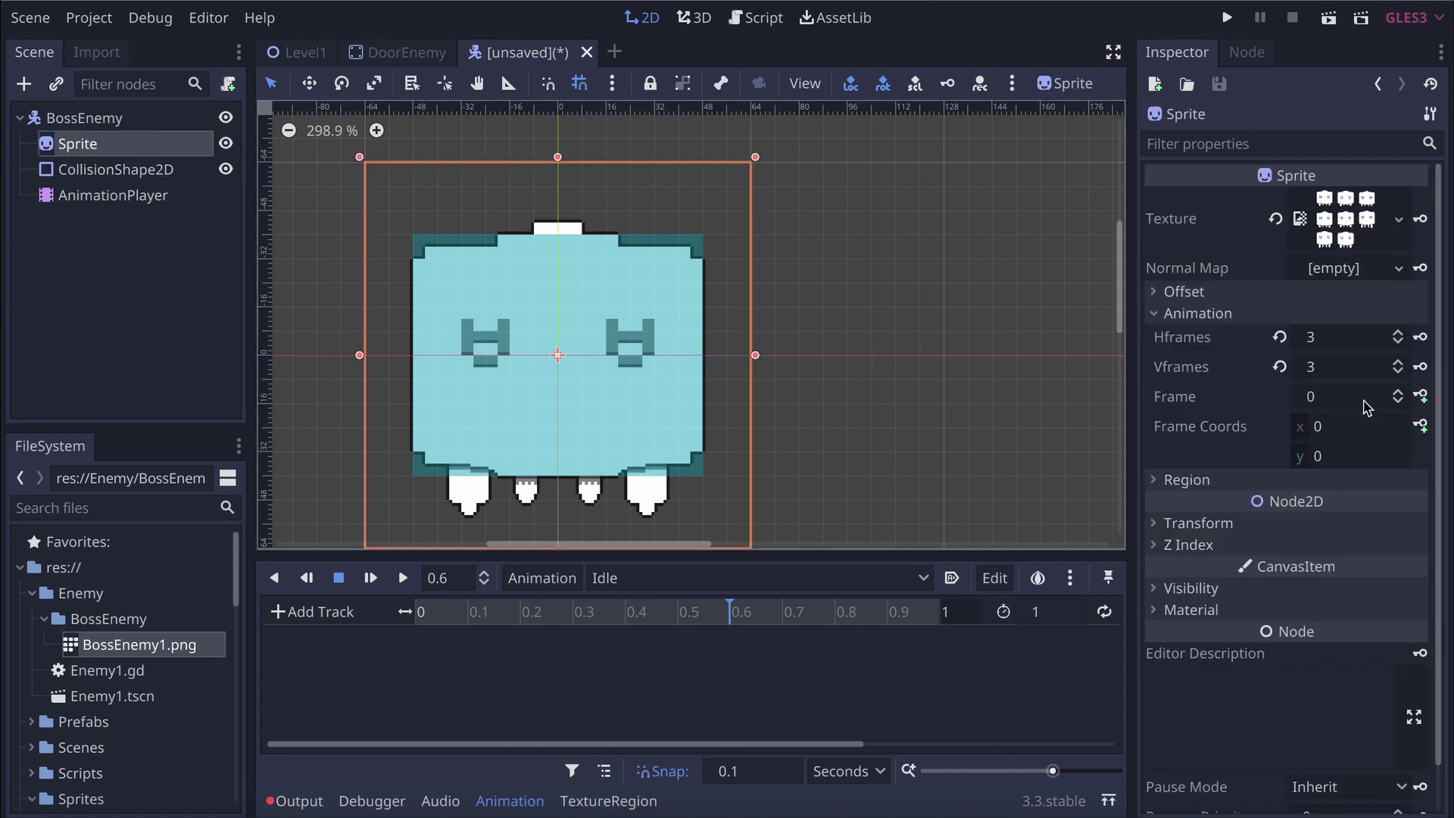
click(1424, 396)
click(791, 445)
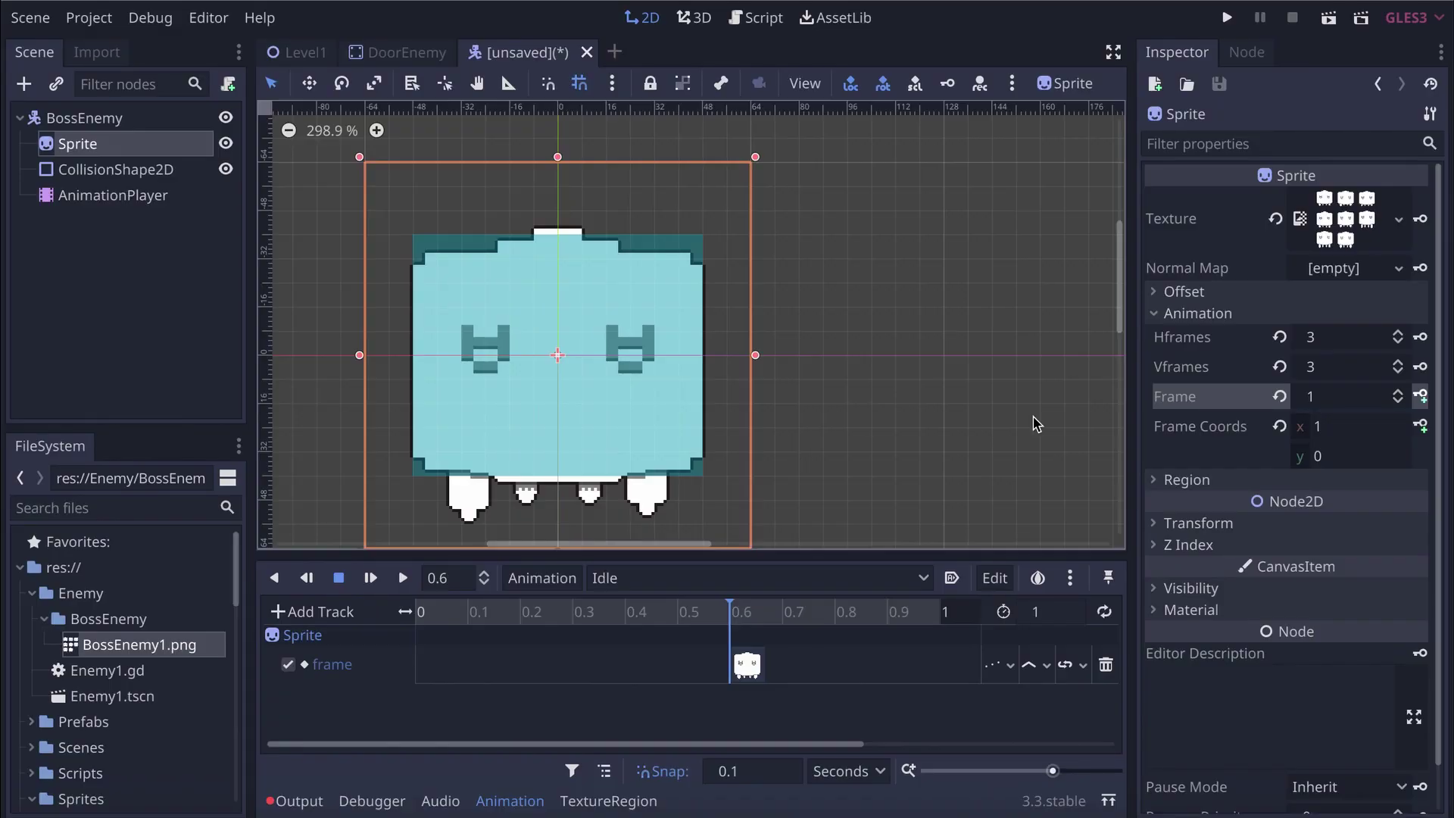
drag(750, 667, 402, 639)
Key Sprite frames 1 to 7 every 0.1 s from 0.1 to 0.7 s and set the Idle animation's length to 0.8 s
click(465, 613)
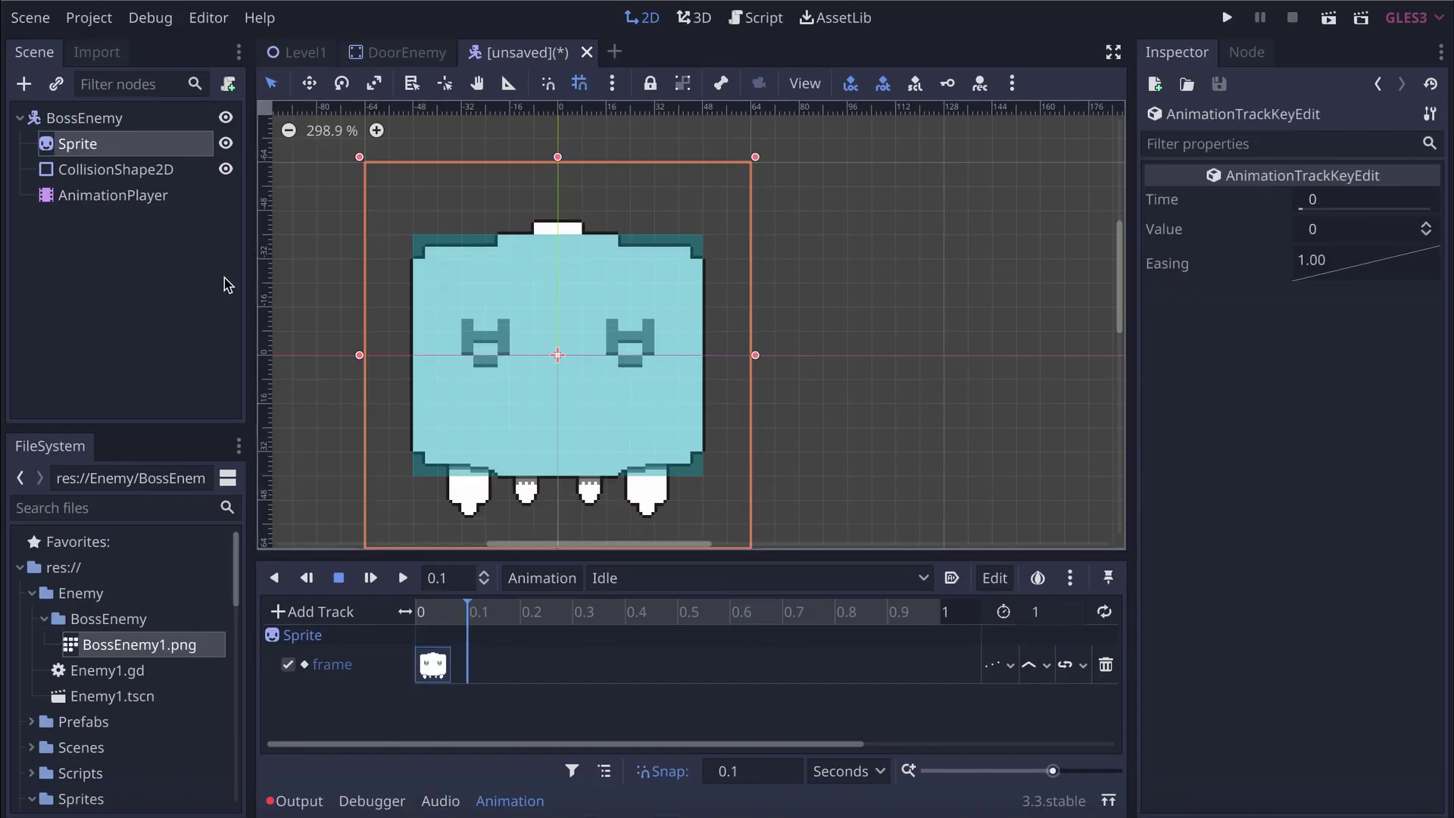
click(52, 151)
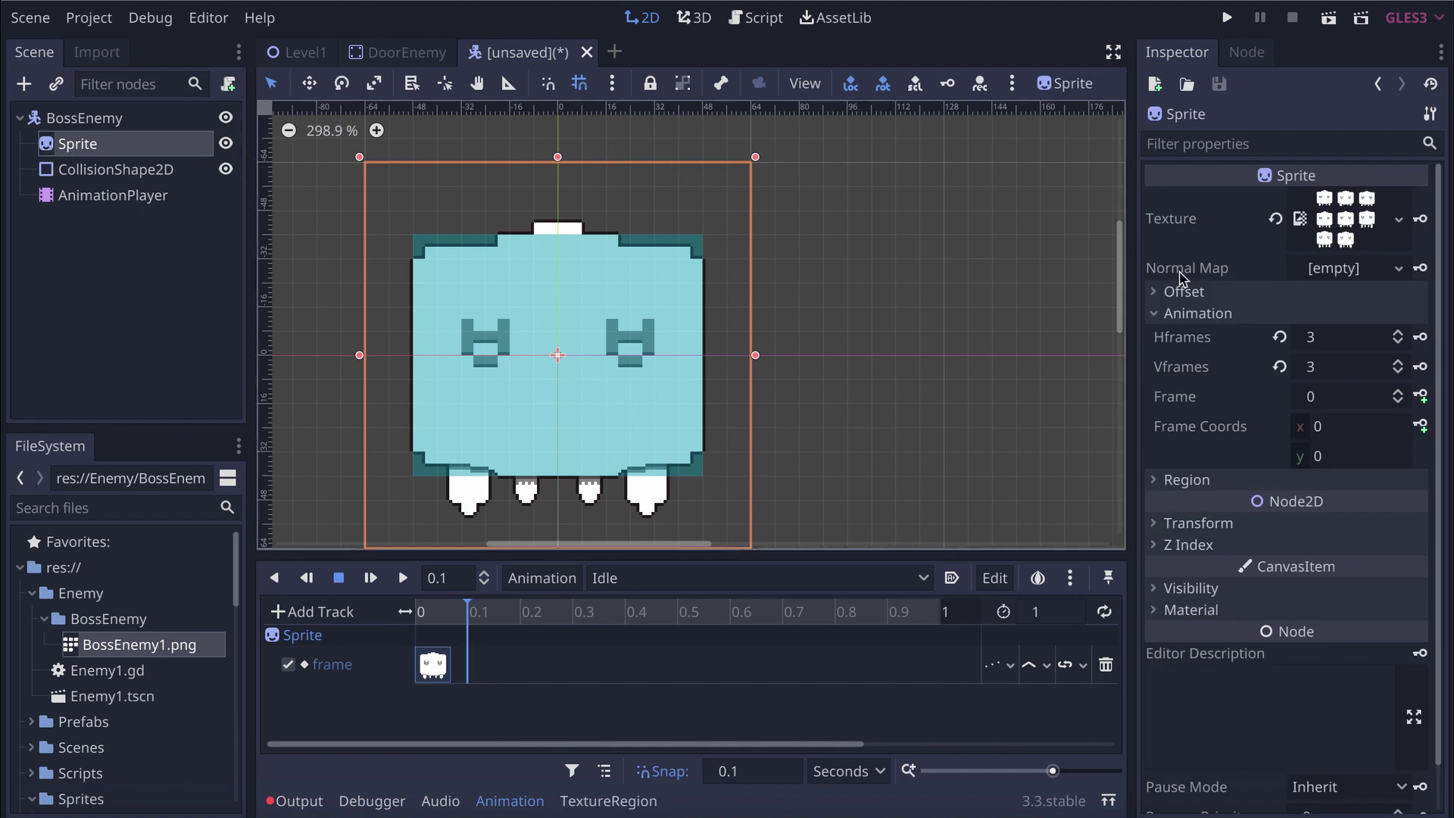
click(1398, 392)
click(1421, 394)
click(1421, 394)
click(1420, 395)
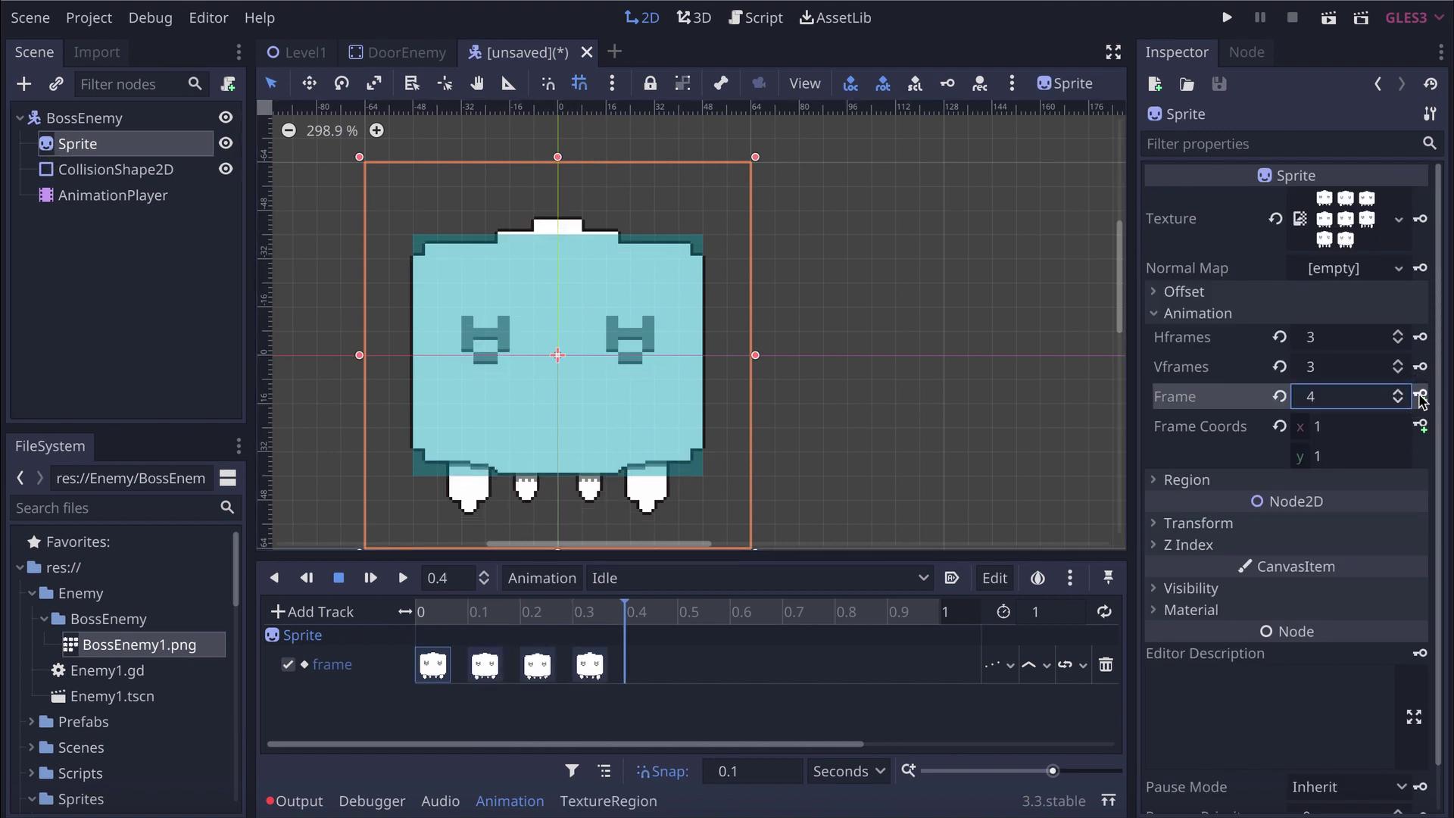
click(1421, 394)
click(1421, 395)
click(1420, 395)
click(1420, 394)
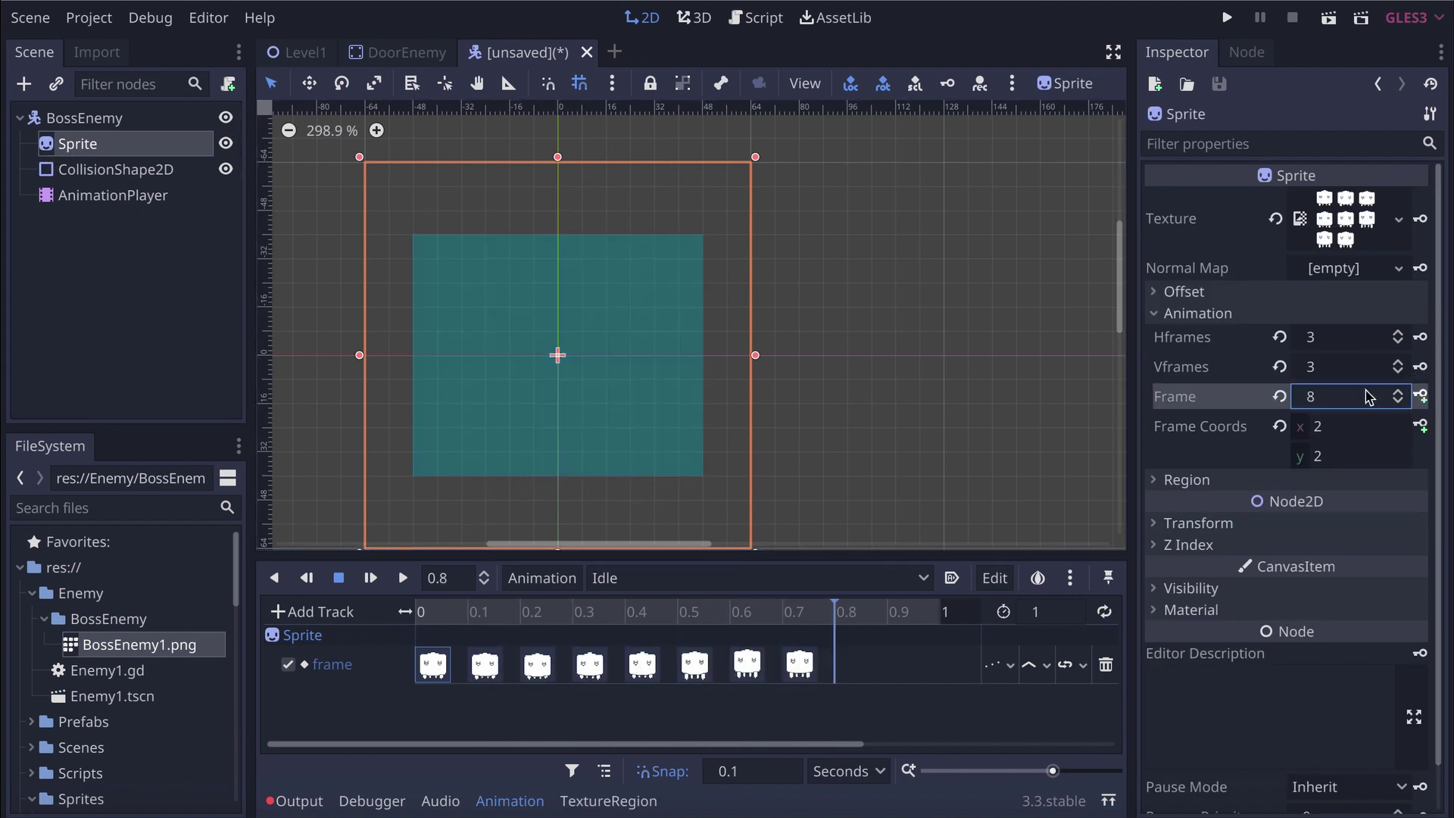
click(1050, 612)
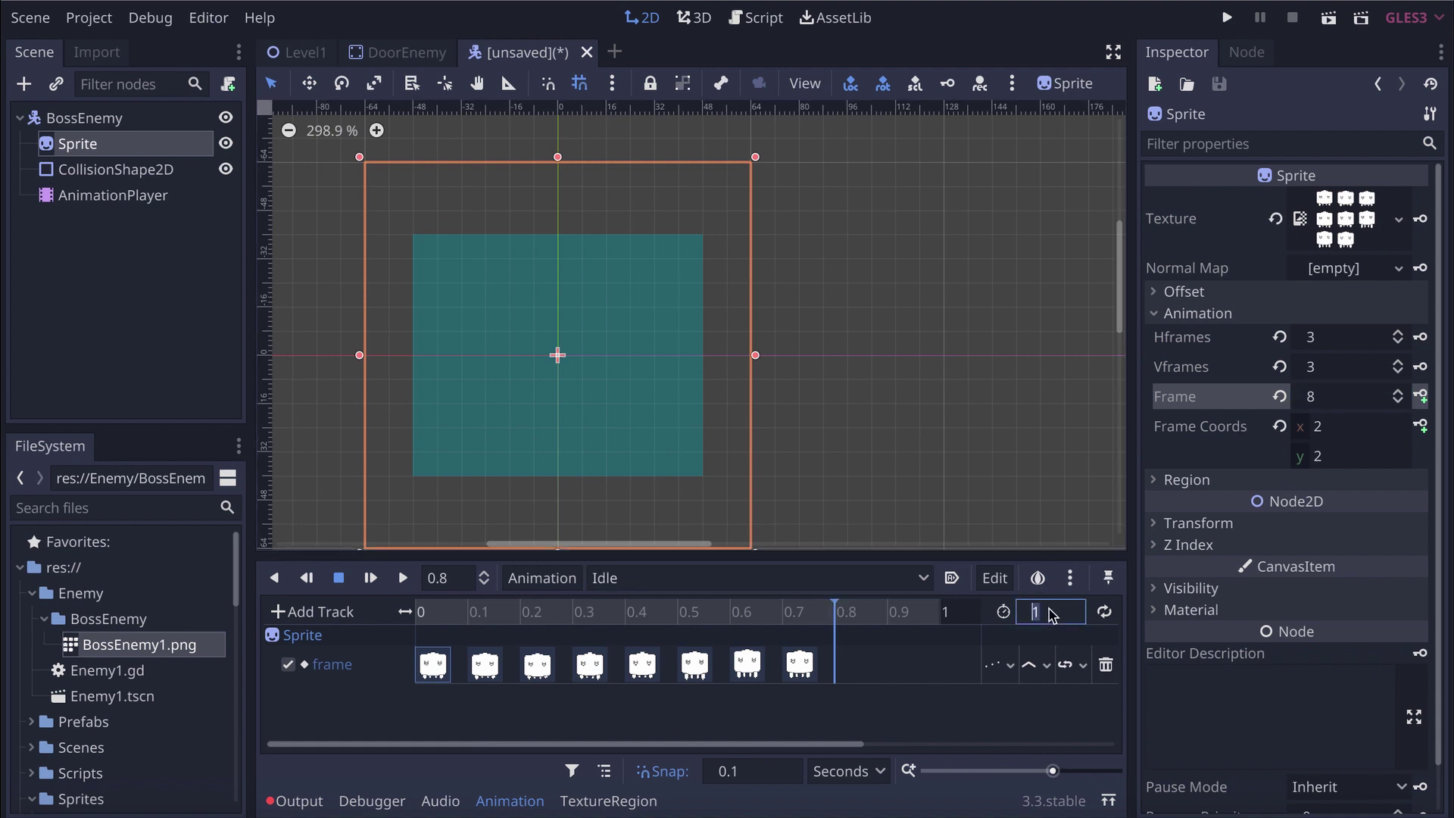
key(Return)
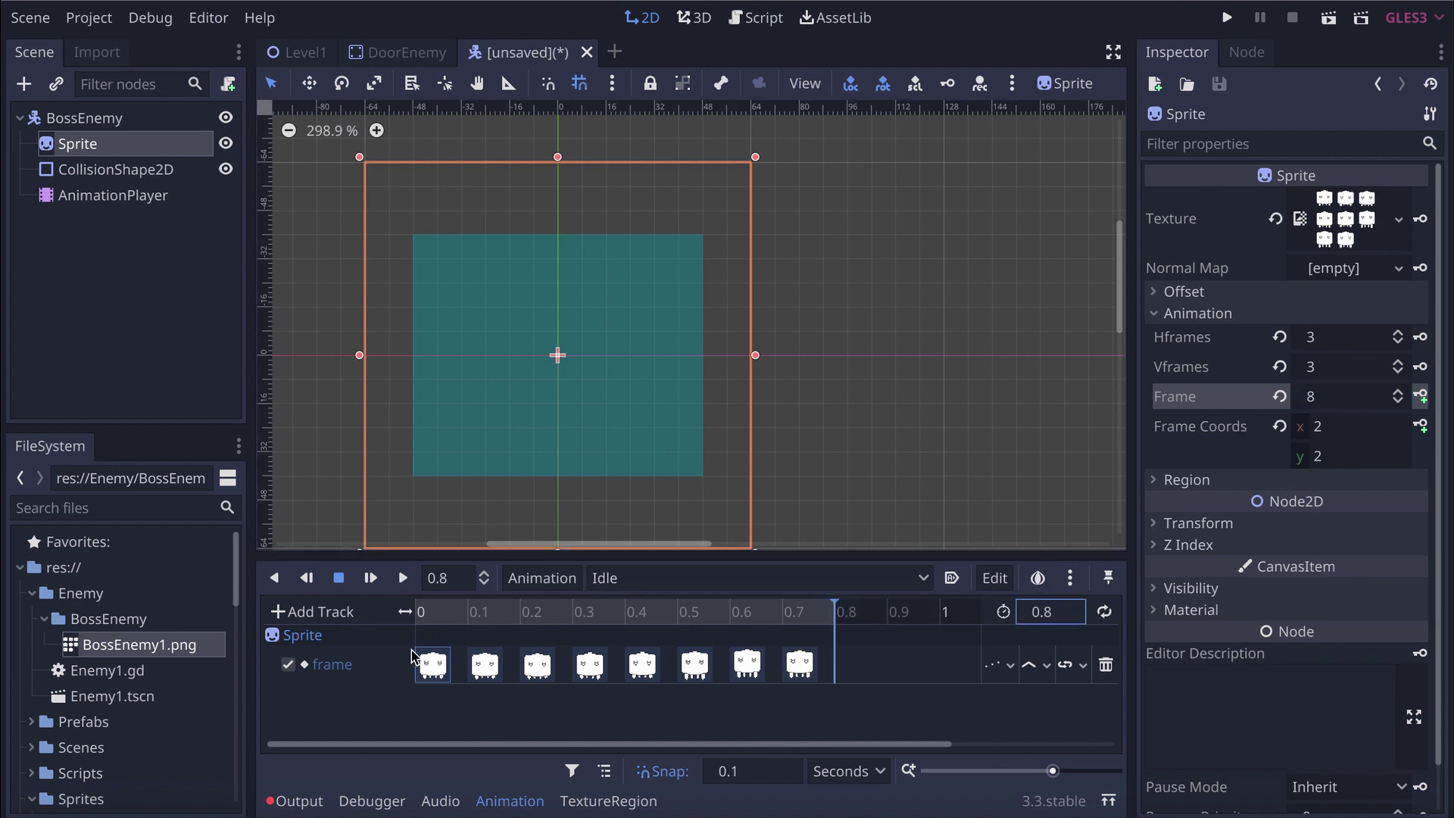
Create a position track for CollisionShape2D in the Idle animation with its first key at 0 s, without Bezier curves
click(416, 610)
click(130, 174)
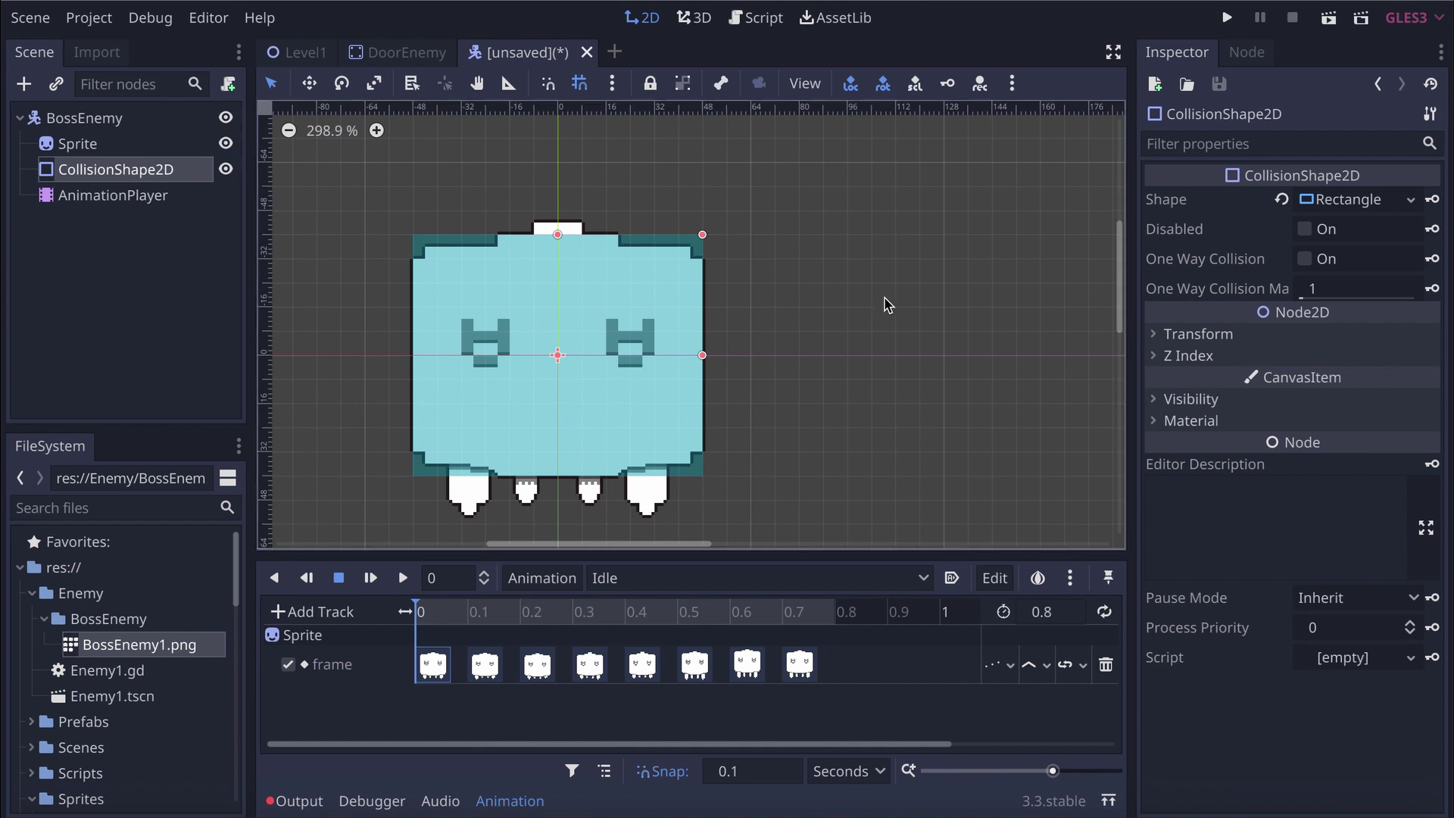
click(1194, 335)
click(1421, 357)
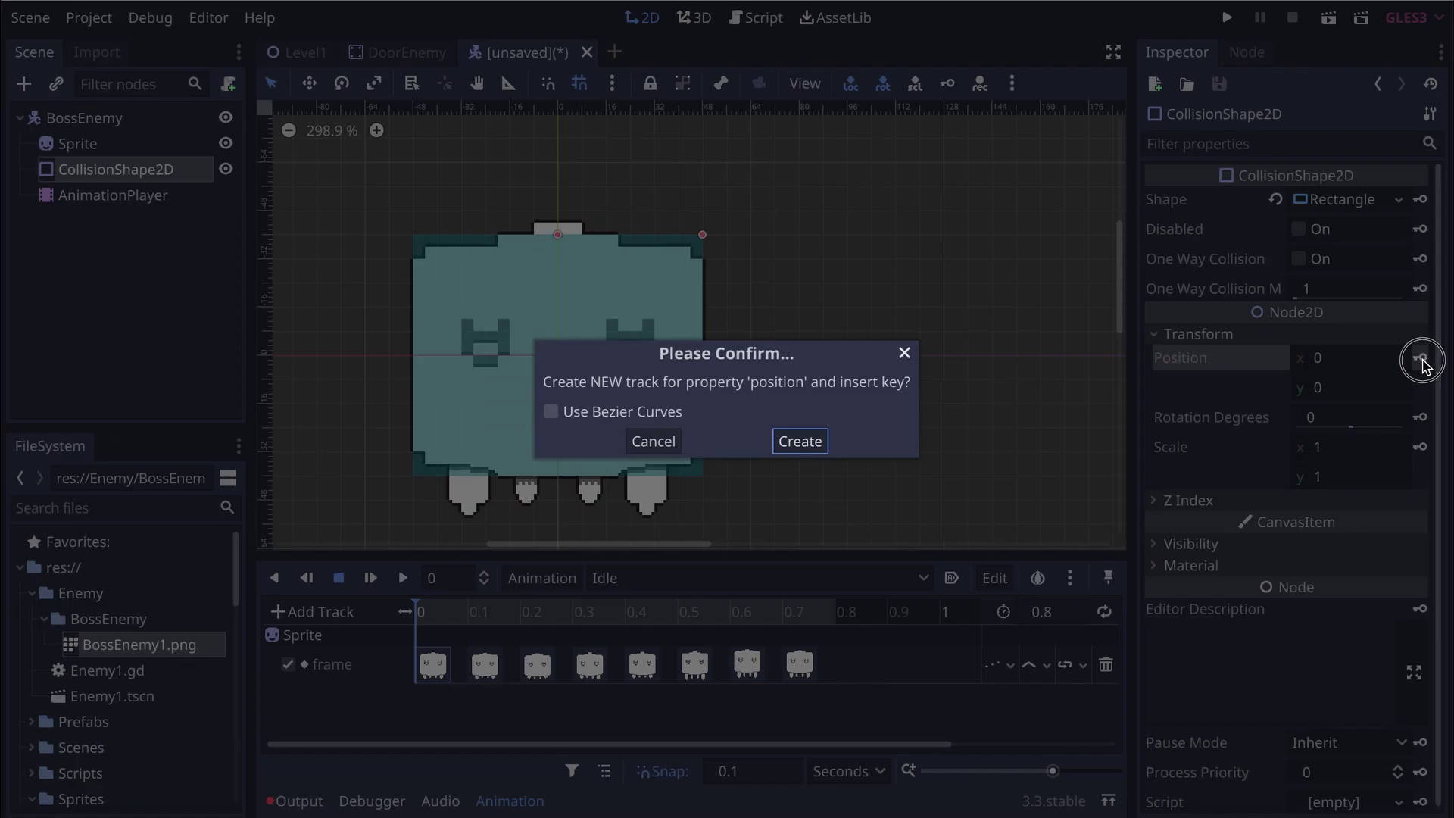
click(802, 442)
At 0.1 s, shift CollisionShape2D slightly down to follow the boss sprite and key its position
click(483, 620)
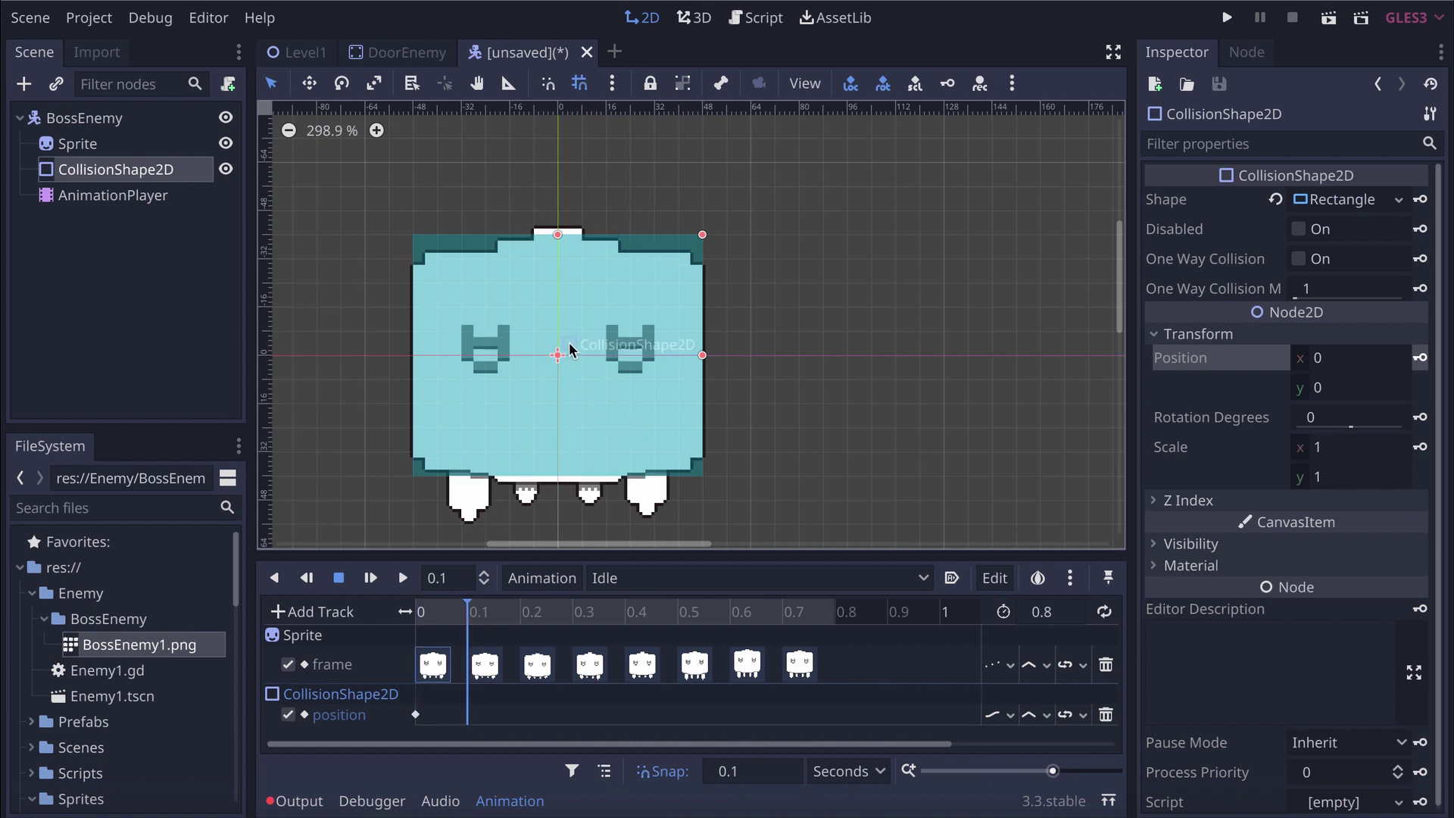
drag(573, 304, 573, 310)
scroll(545, 311, up, 9)
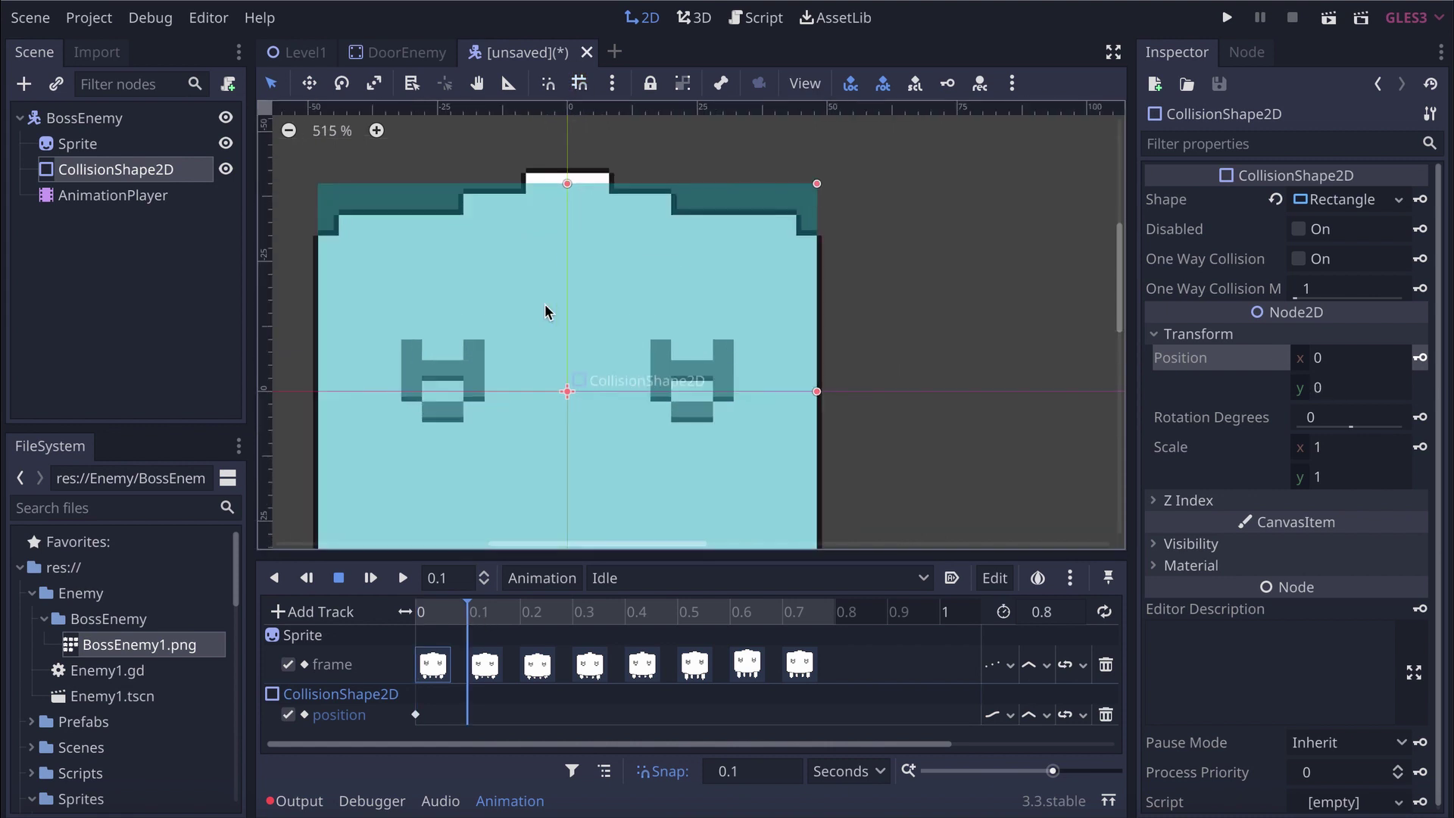
scroll(547, 307, down, 4)
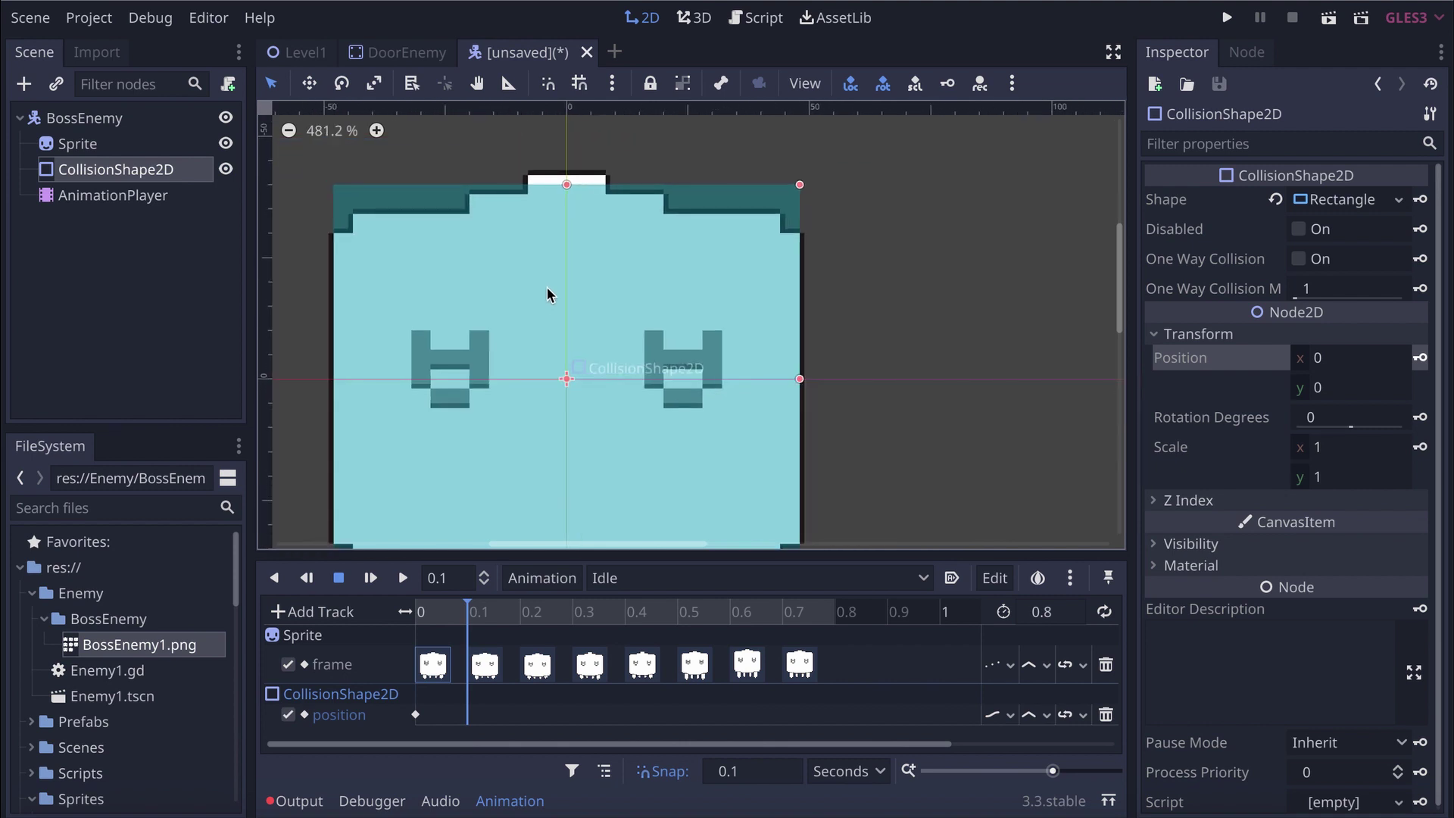
drag(548, 289, 547, 293)
click(1420, 357)
Lower CollisionShape2D to about (-0.727, 4.26) at 0.2 s and key that same position at both 0.2 s and 0.3 s
click(531, 610)
mouse_move(555, 289)
mouse_down()
mouse_move(552, 318)
mouse_move(553, 296)
mouse_up()
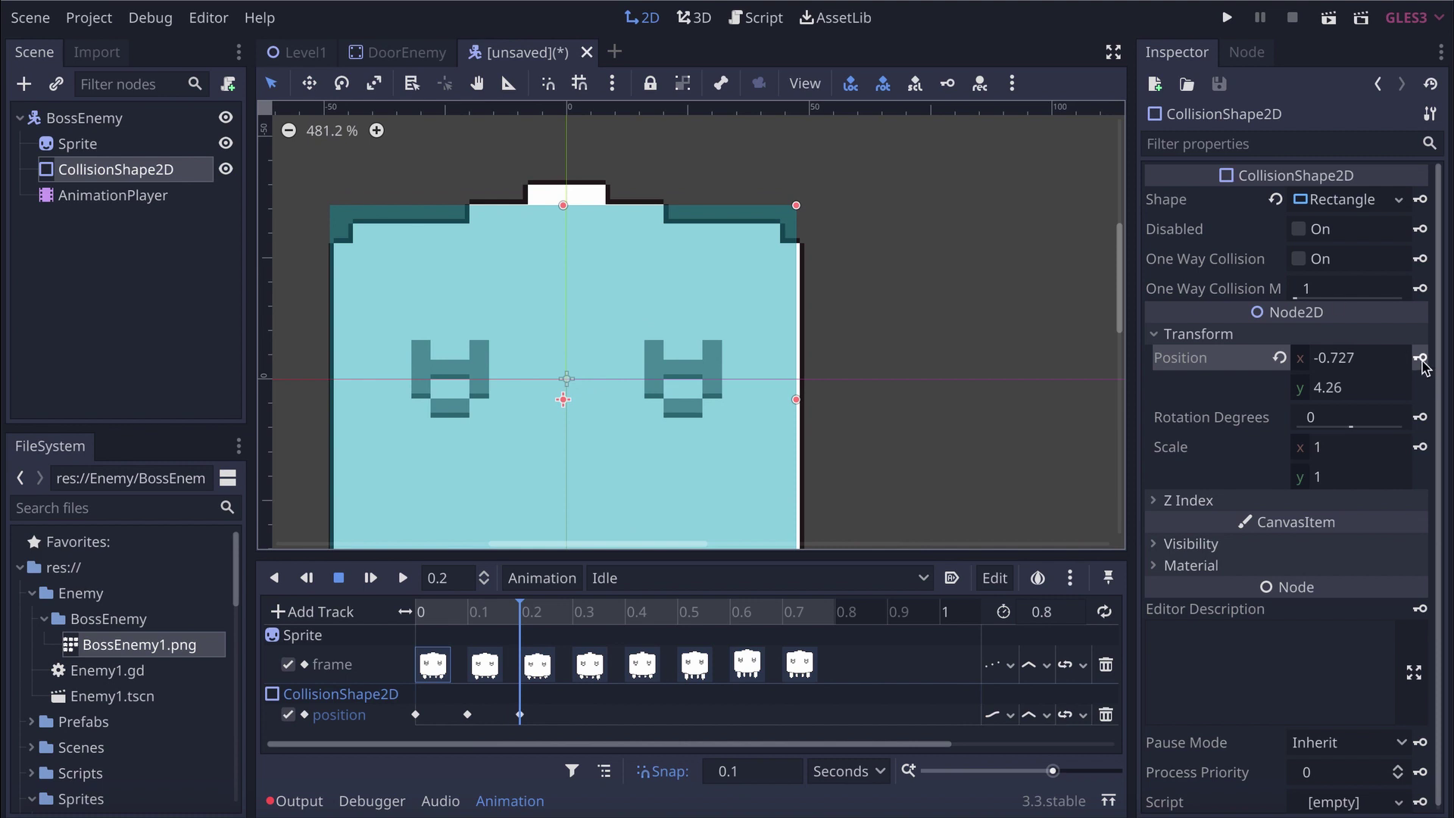
click(582, 610)
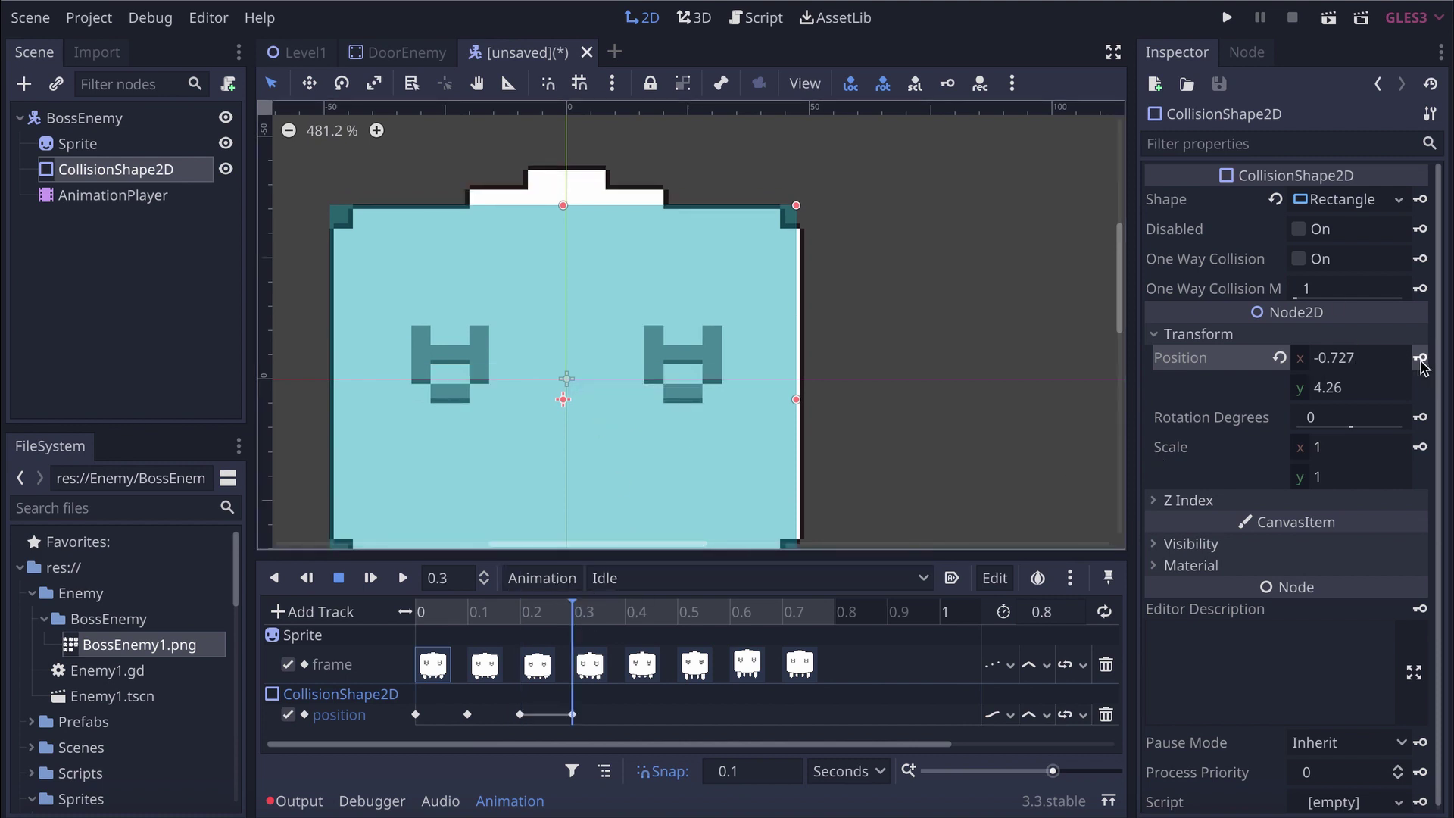
Raise CollisionShape2D with the sprite and key its position at about y -1.455 at 0.4 s and y -3.948 at 0.5 s
click(640, 610)
drag(603, 412, 604, 387)
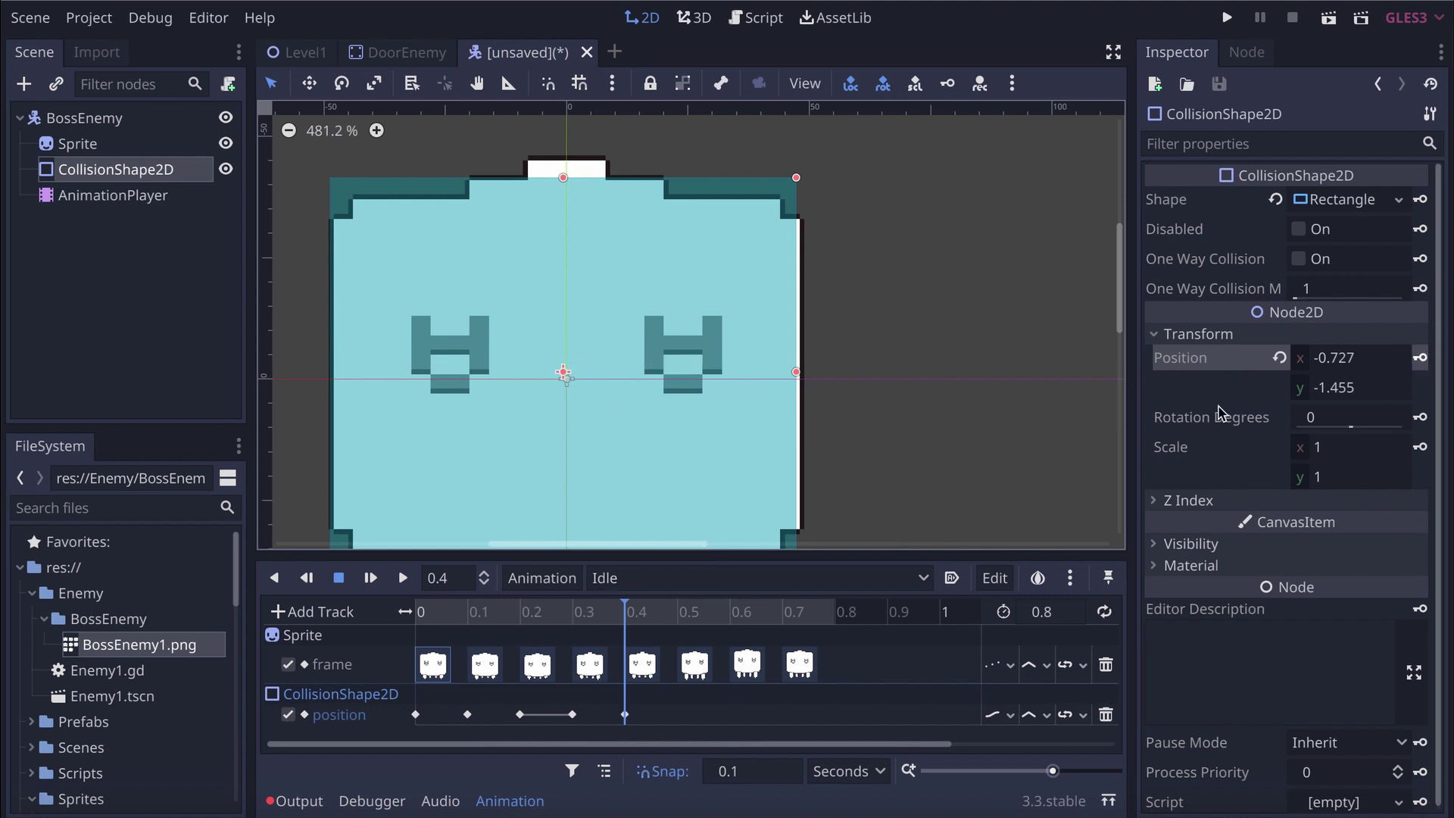
click(685, 611)
drag(596, 346, 598, 333)
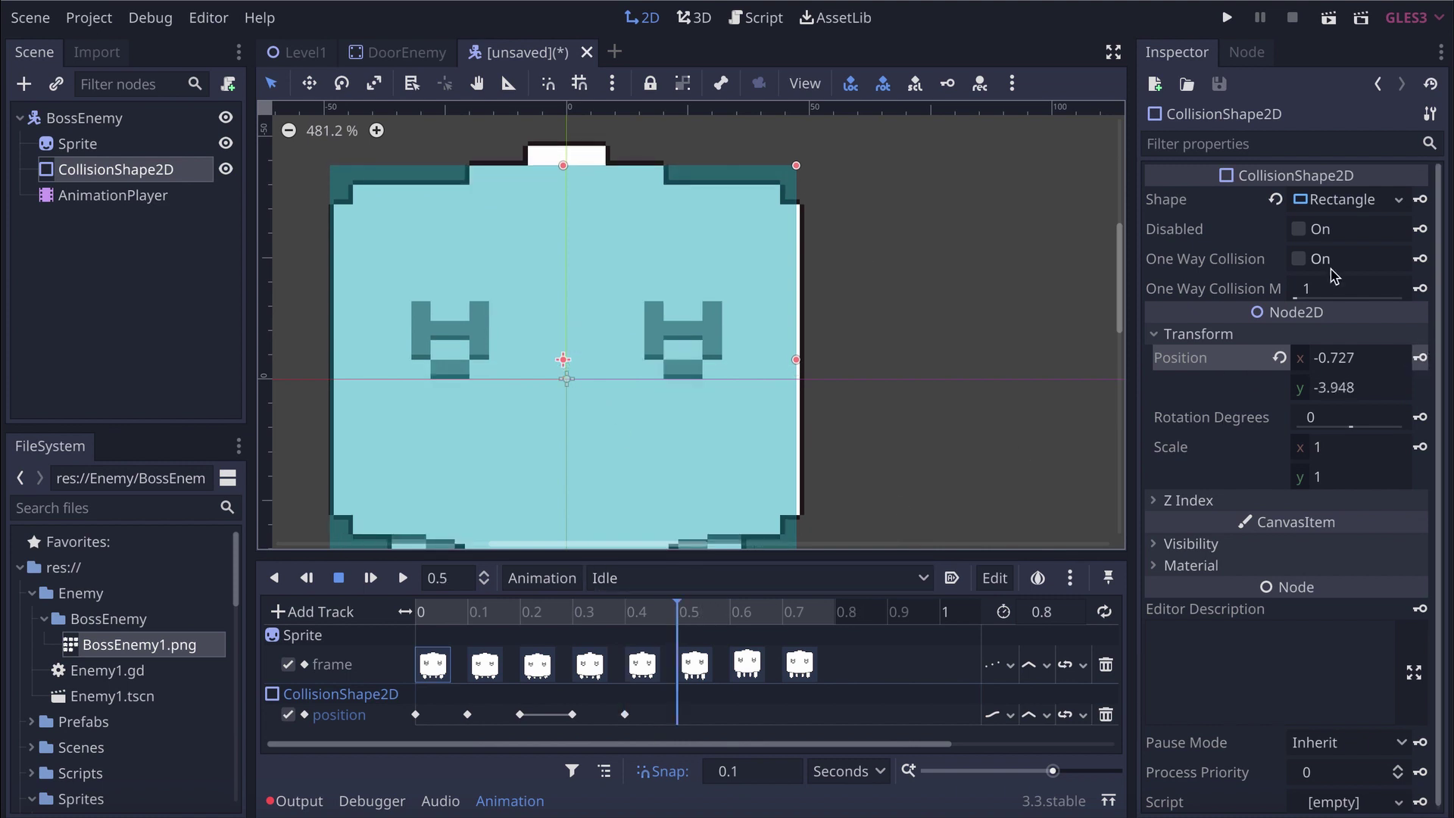
click(1422, 359)
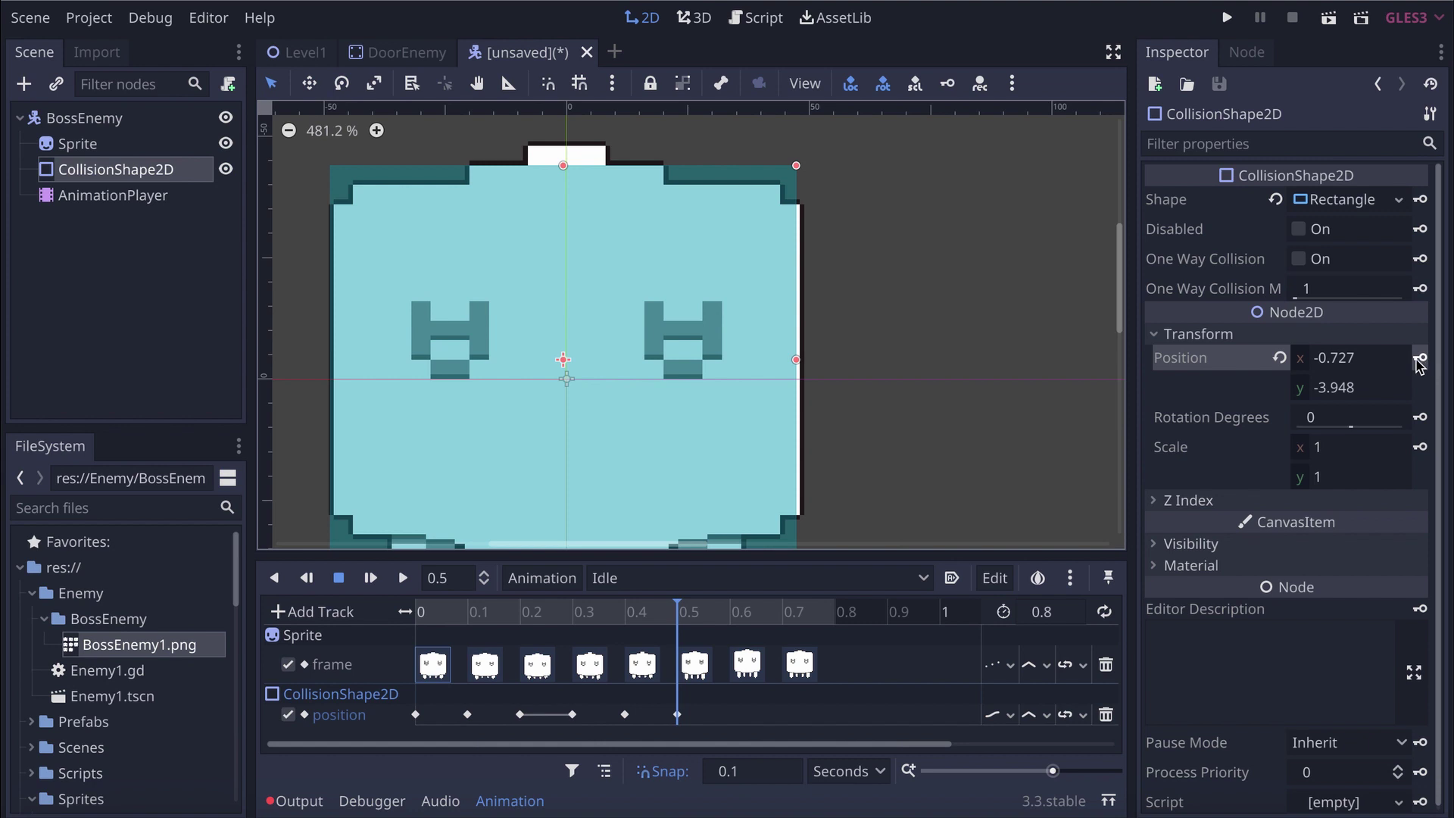
Key CollisionShape2D's position at about (-0.623, -11.845) at 0.6 s and (-0.623, -9.04) at 0.7 s
click(736, 612)
drag(646, 330, 641, 299)
click(1422, 358)
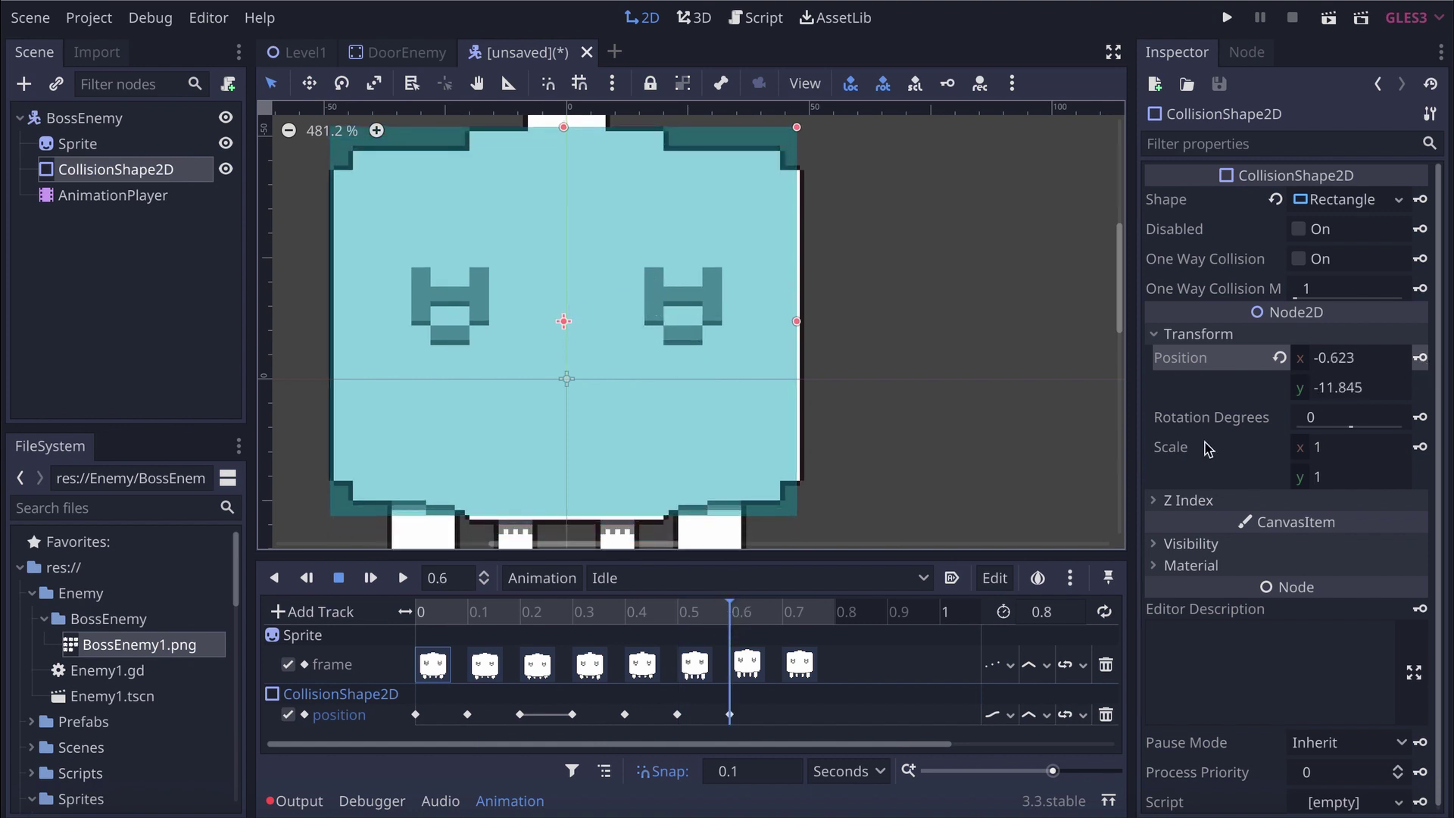
click(786, 611)
drag(615, 294, 611, 307)
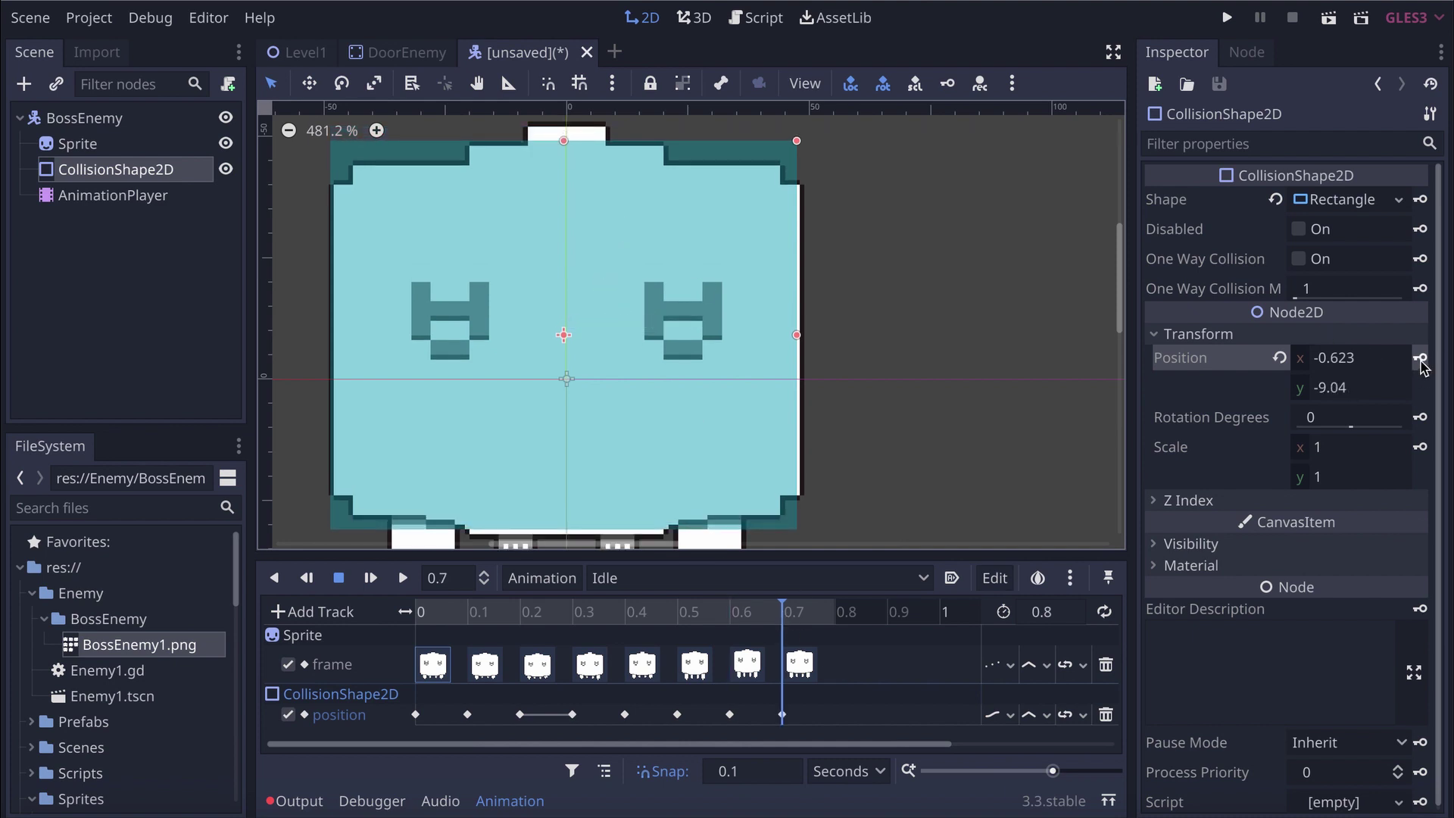
Enable looping for the Idle animation, play it to check the collision shape against the sprite, and stop playback
click(1104, 611)
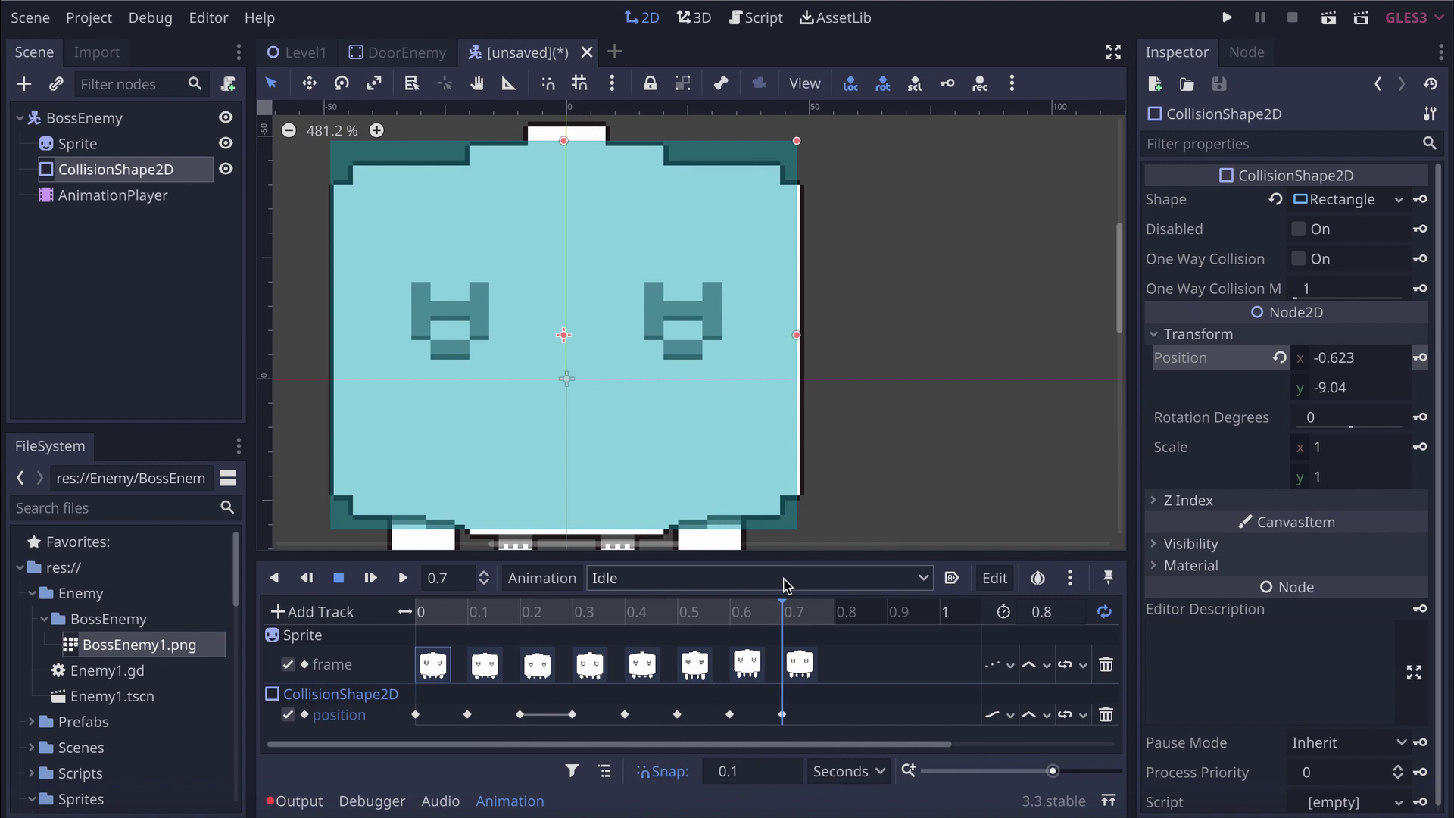
click(403, 578)
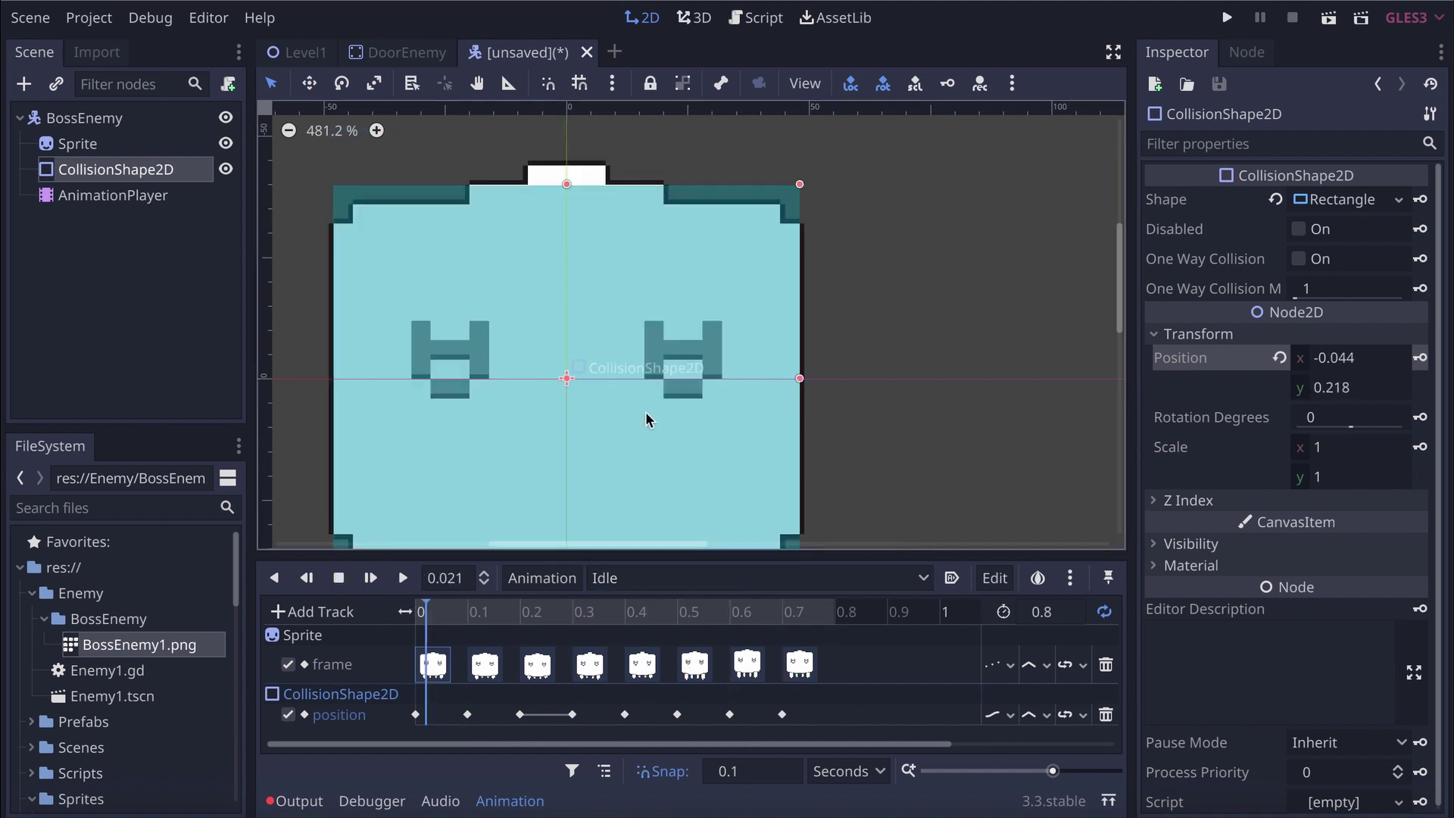
scroll(617, 416, down, 4)
scroll(606, 394, up, 1)
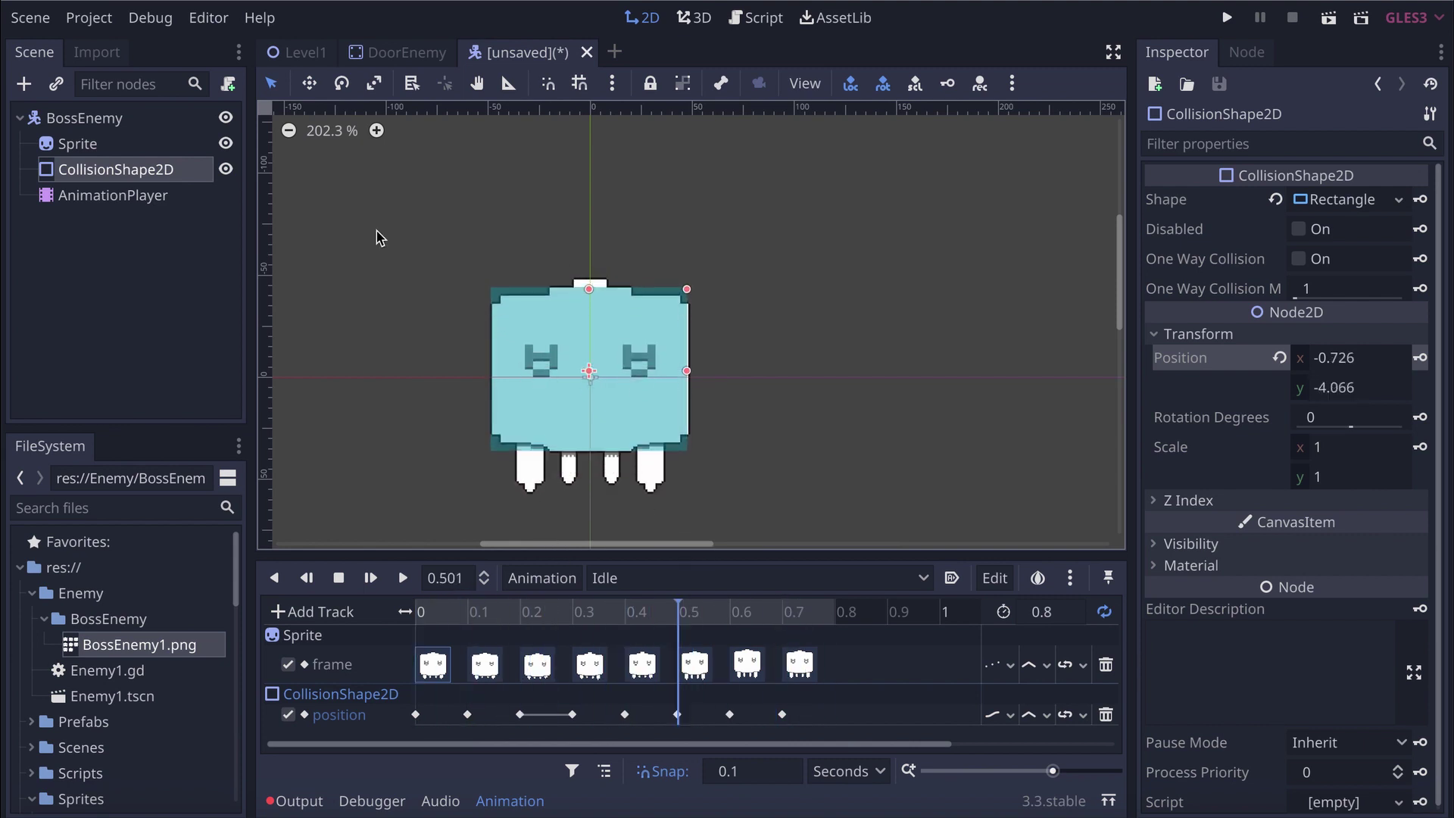
key(s)
Switch to the Appears animation and set its length to 4 seconds
click(606, 579)
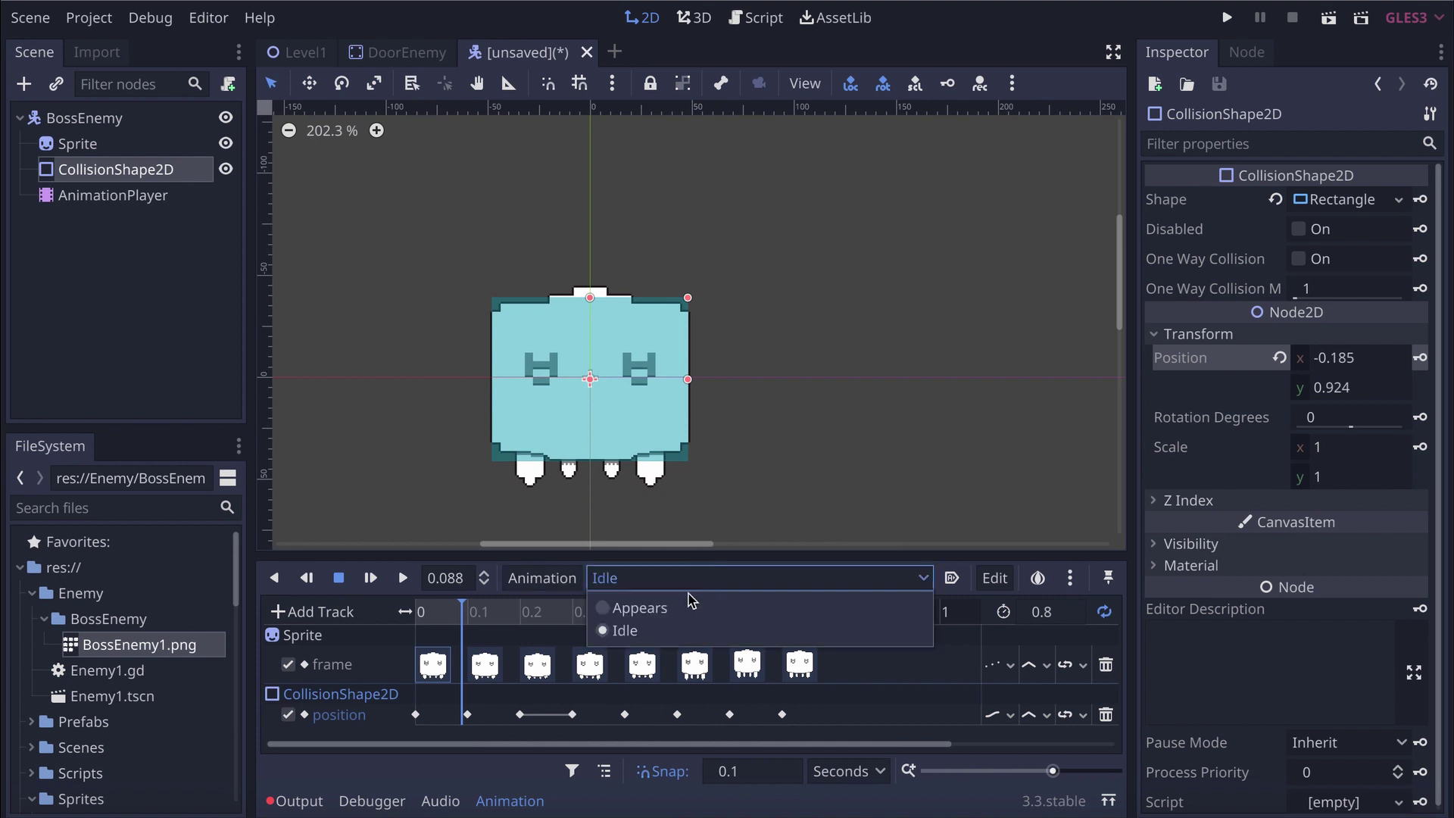
click(629, 604)
click(421, 612)
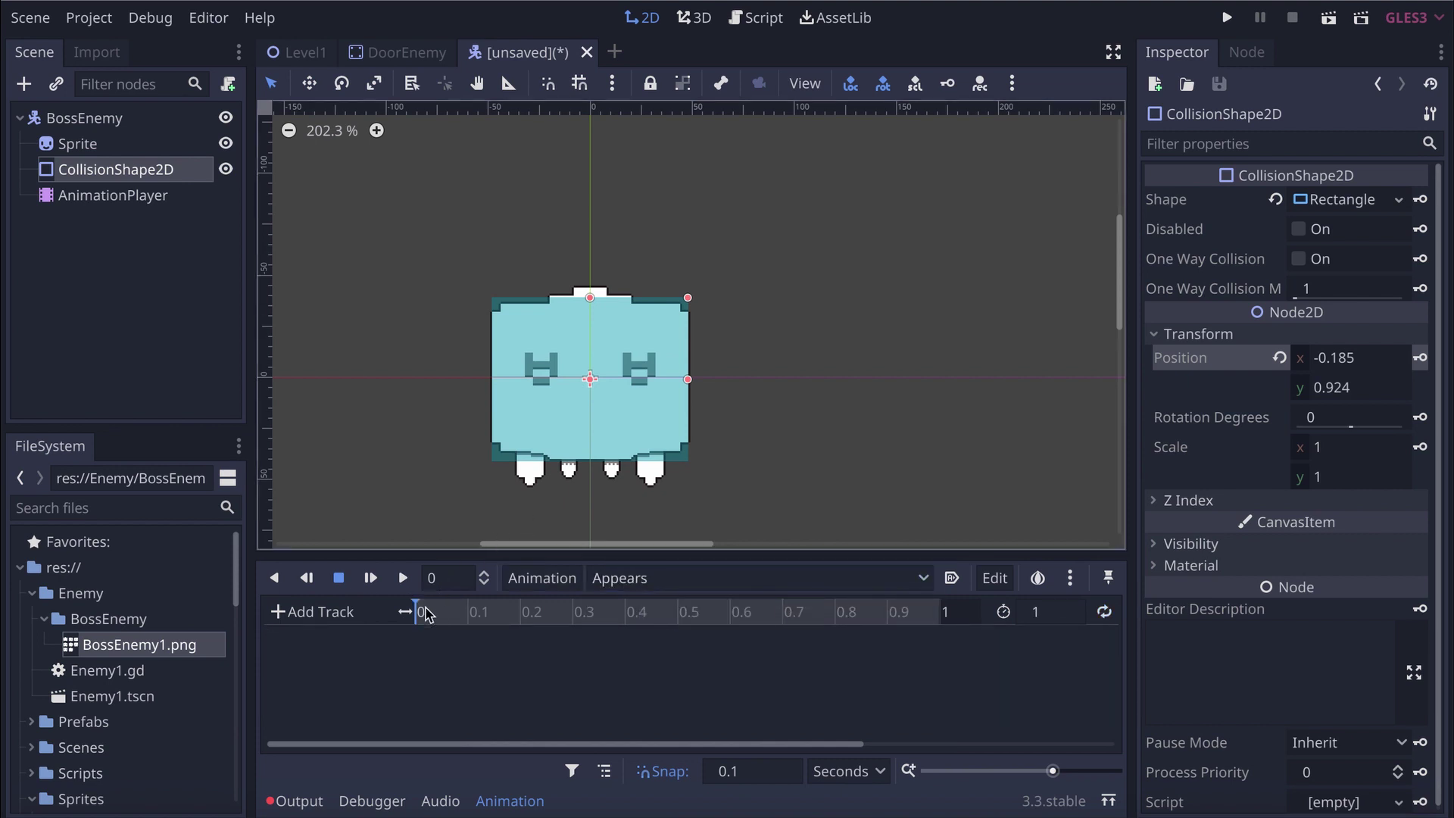
click(1060, 618)
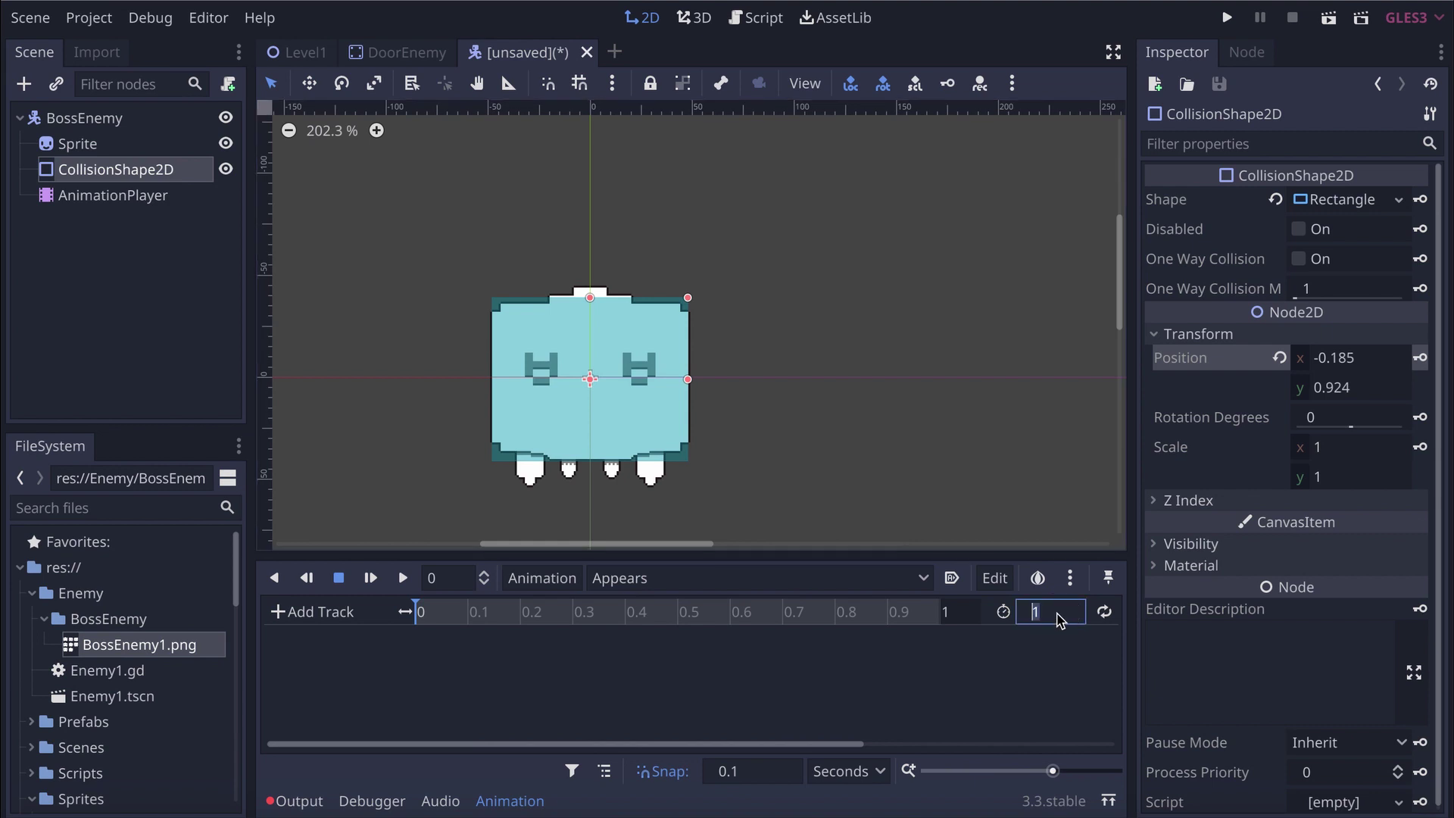
text(4)
key(Return)
Create a frame track for the Sprite in Appears with frame 0 keyed at 0 s
click(420, 614)
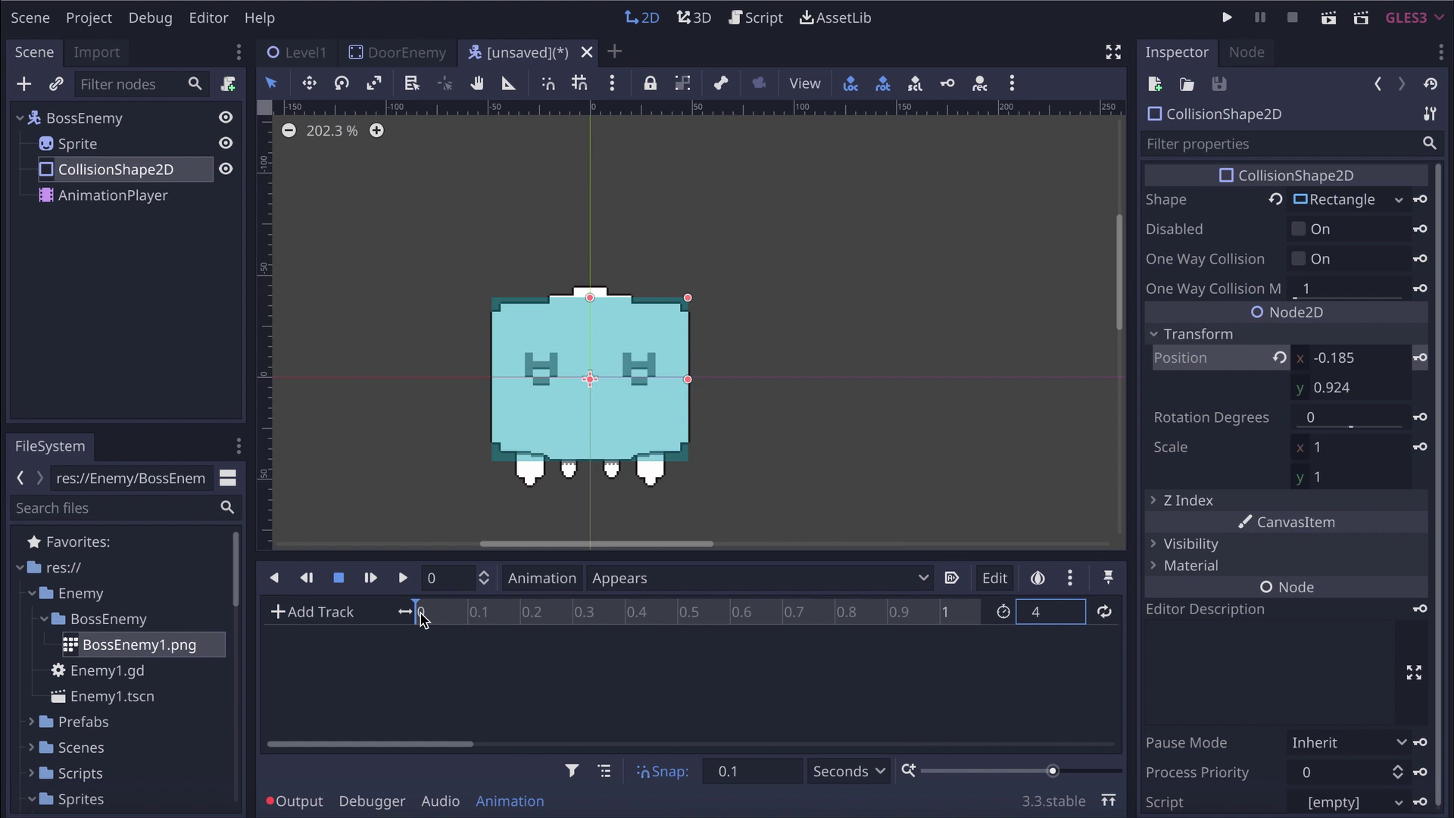
click(106, 144)
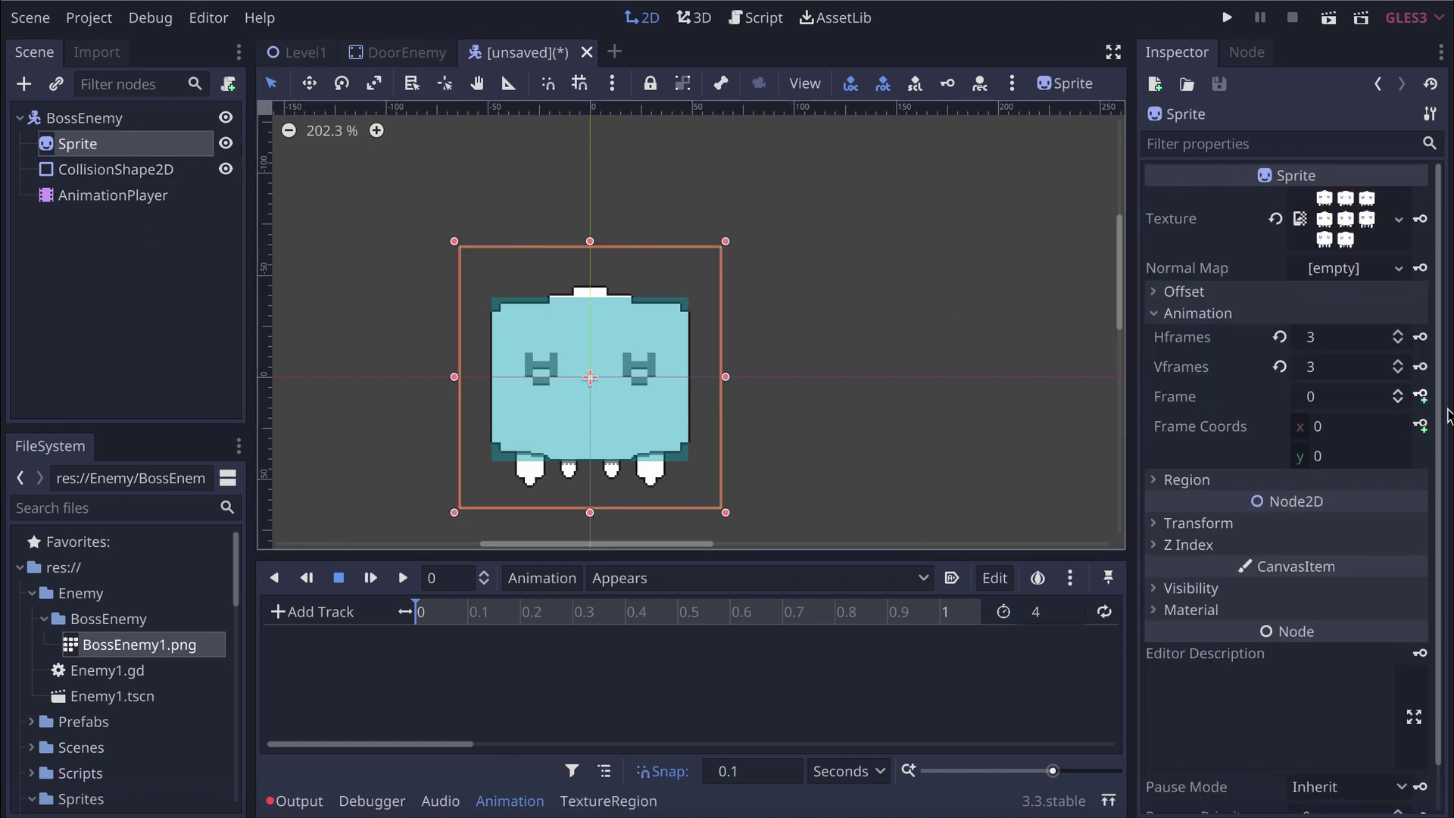
click(1421, 396)
click(813, 441)
click(489, 613)
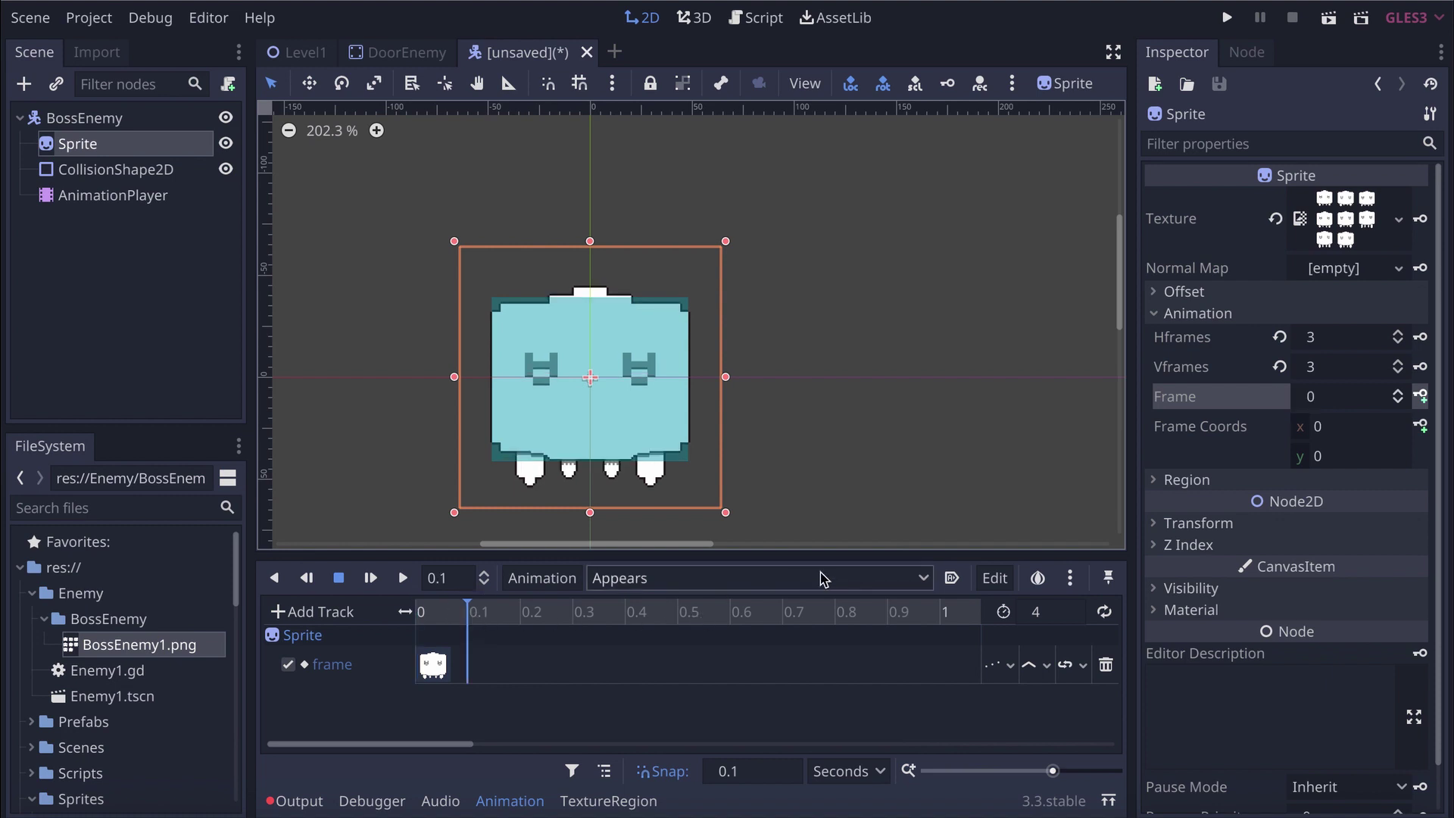
click(427, 612)
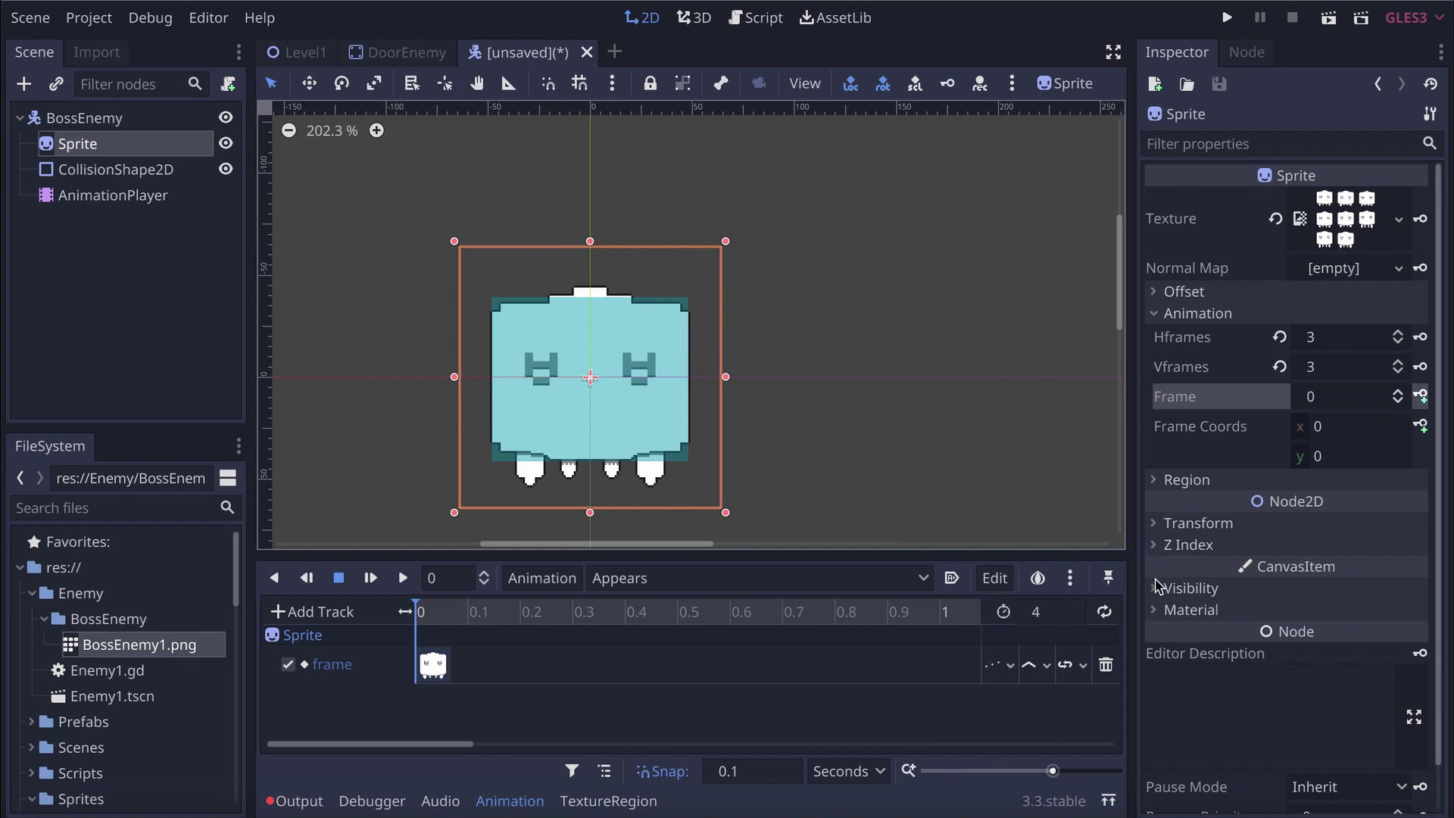
Set the Sprite's Self Modulate alpha to 0 and key it on a new track at 0 s
click(1182, 589)
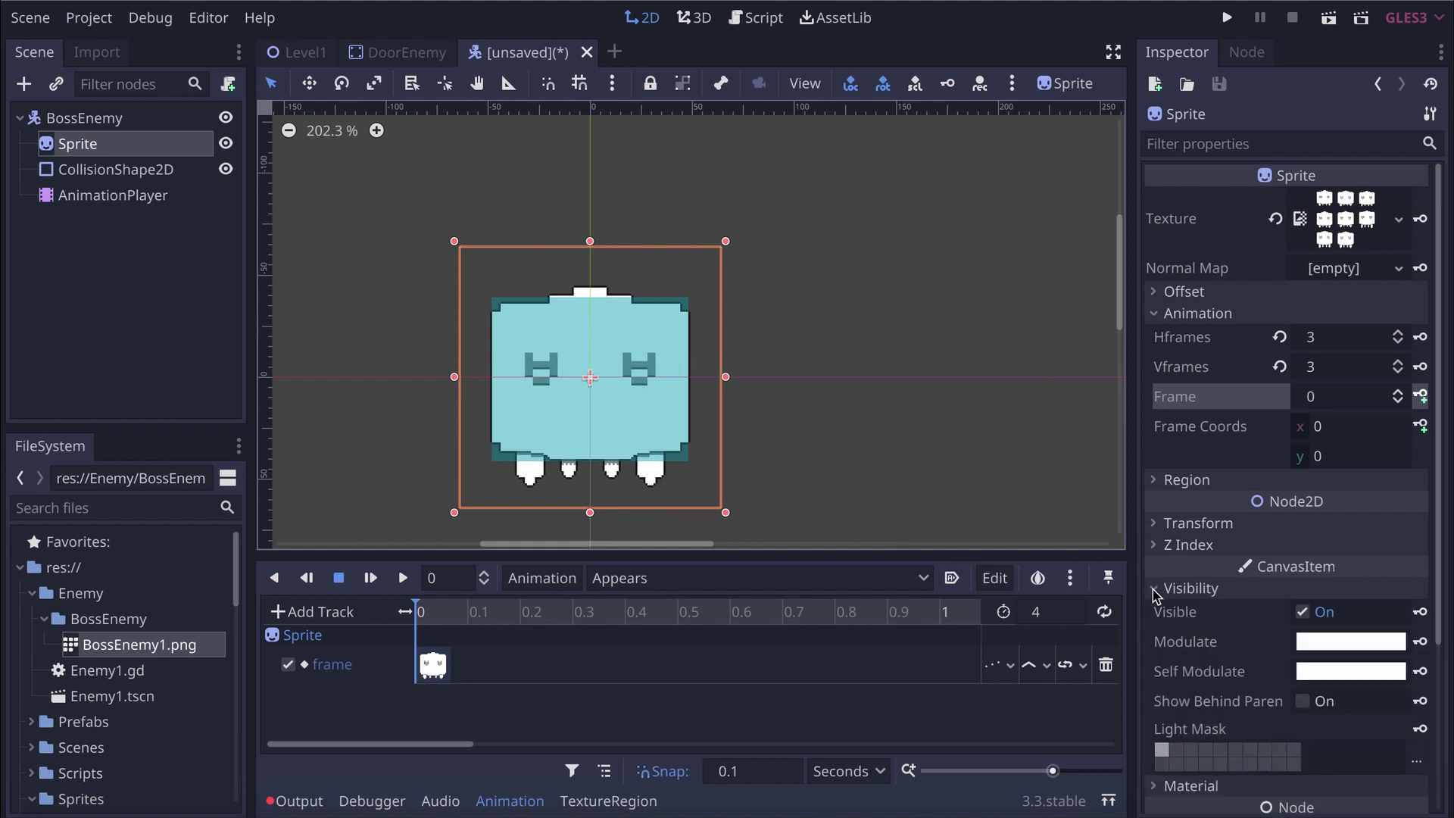
click(1390, 672)
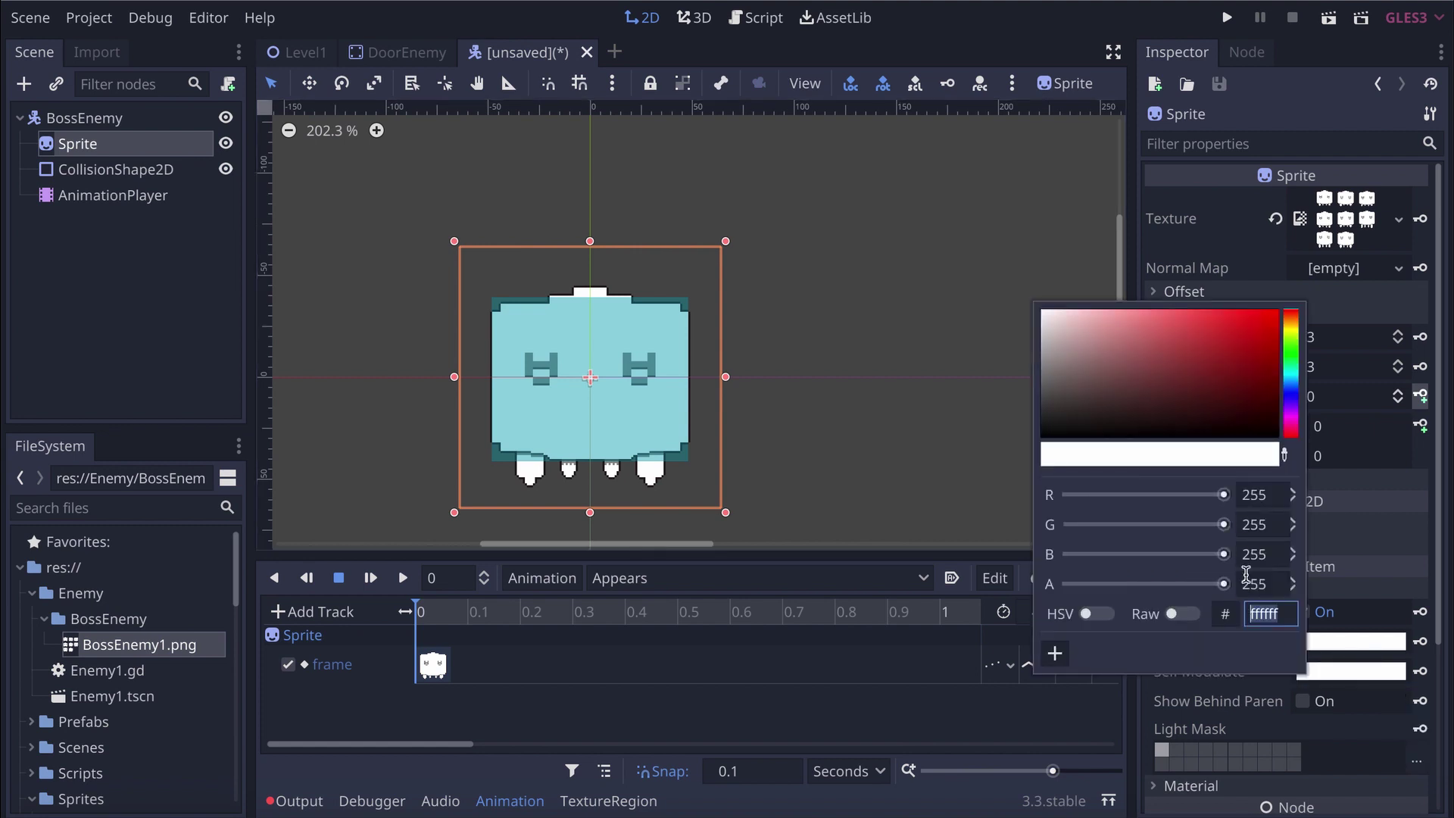
drag(1224, 584, 1068, 585)
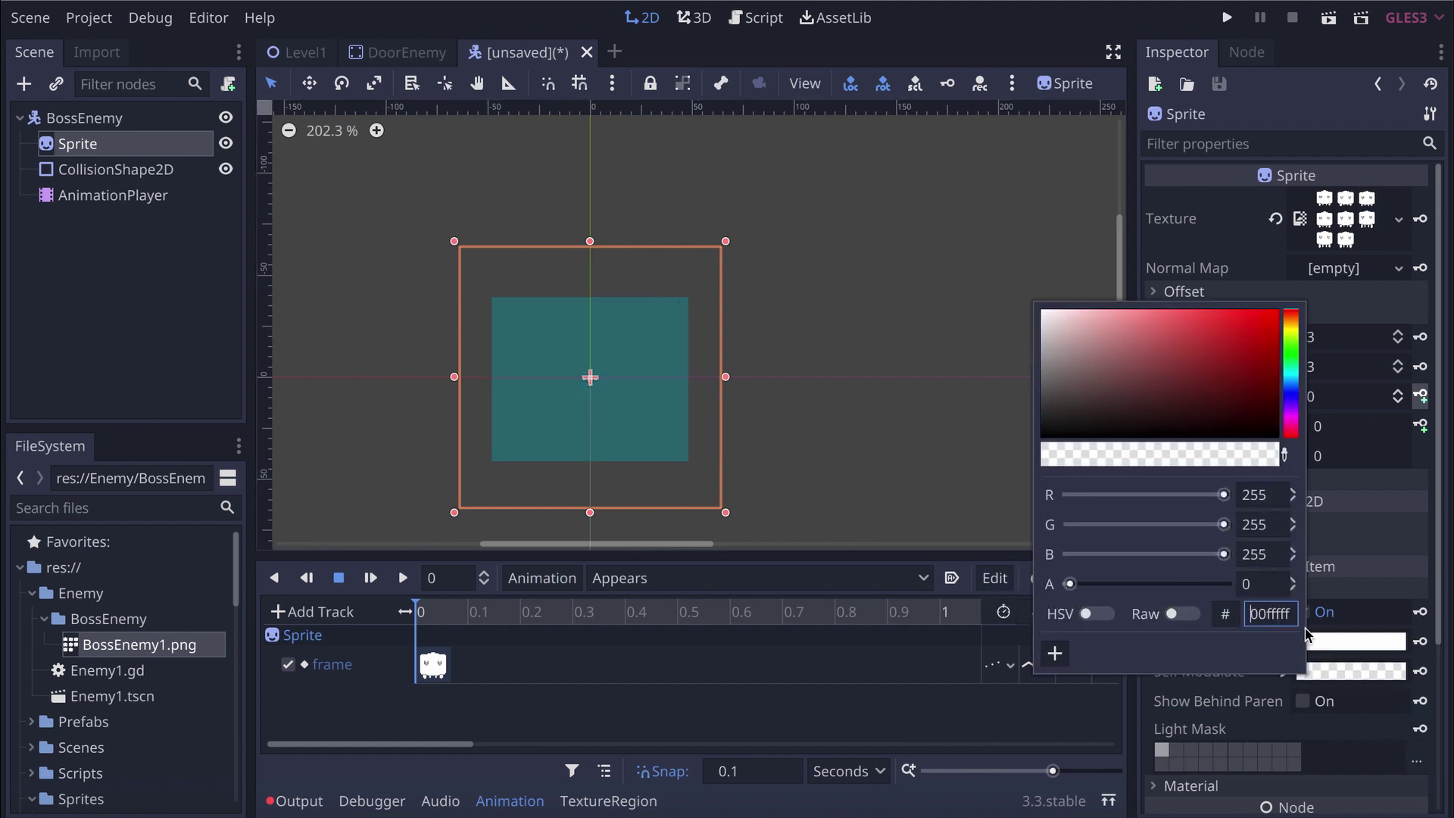
click(1423, 672)
click(807, 446)
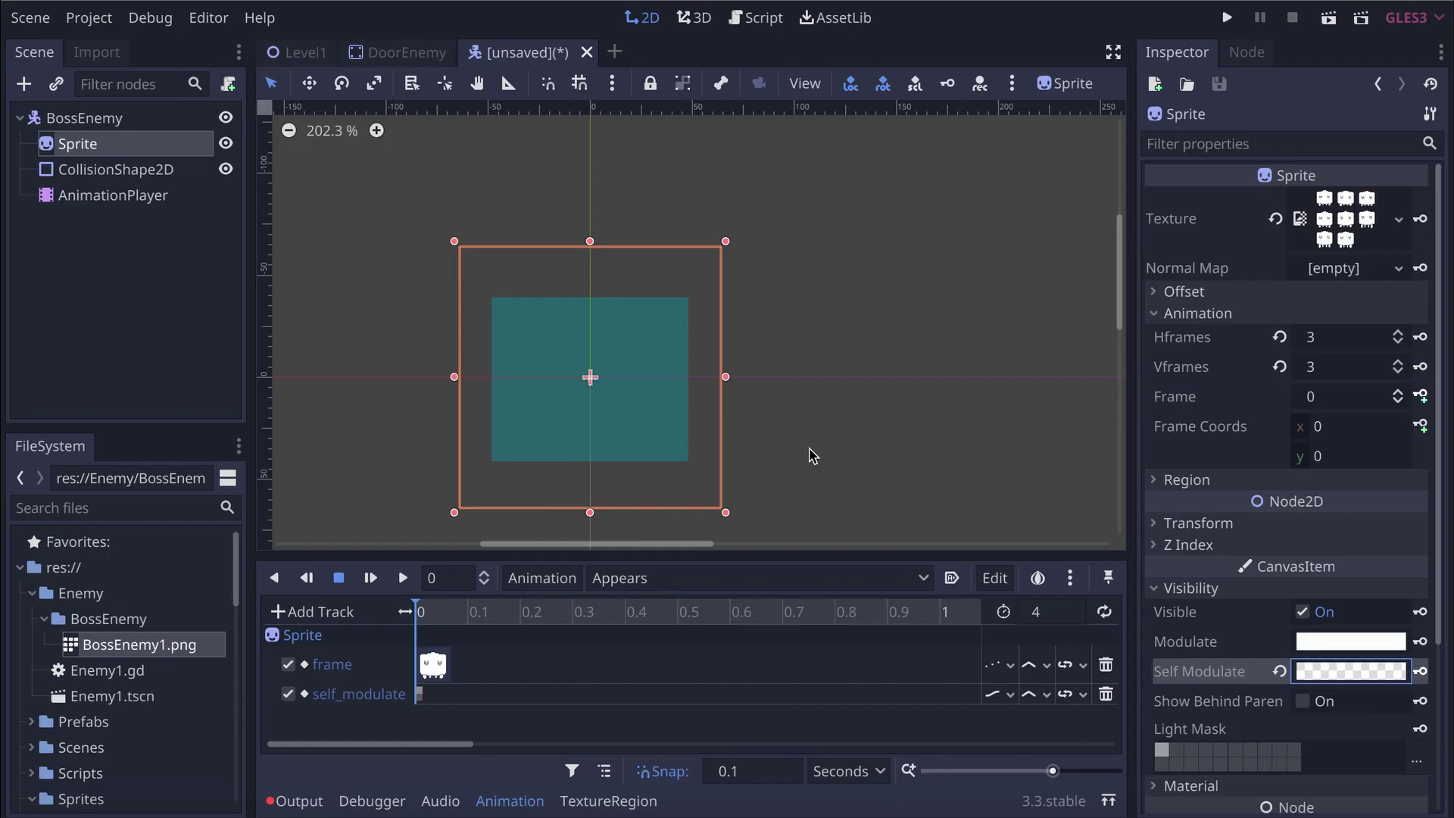
Disable CollisionShape2D and key its Disabled property on a new track at 0 s
click(121, 169)
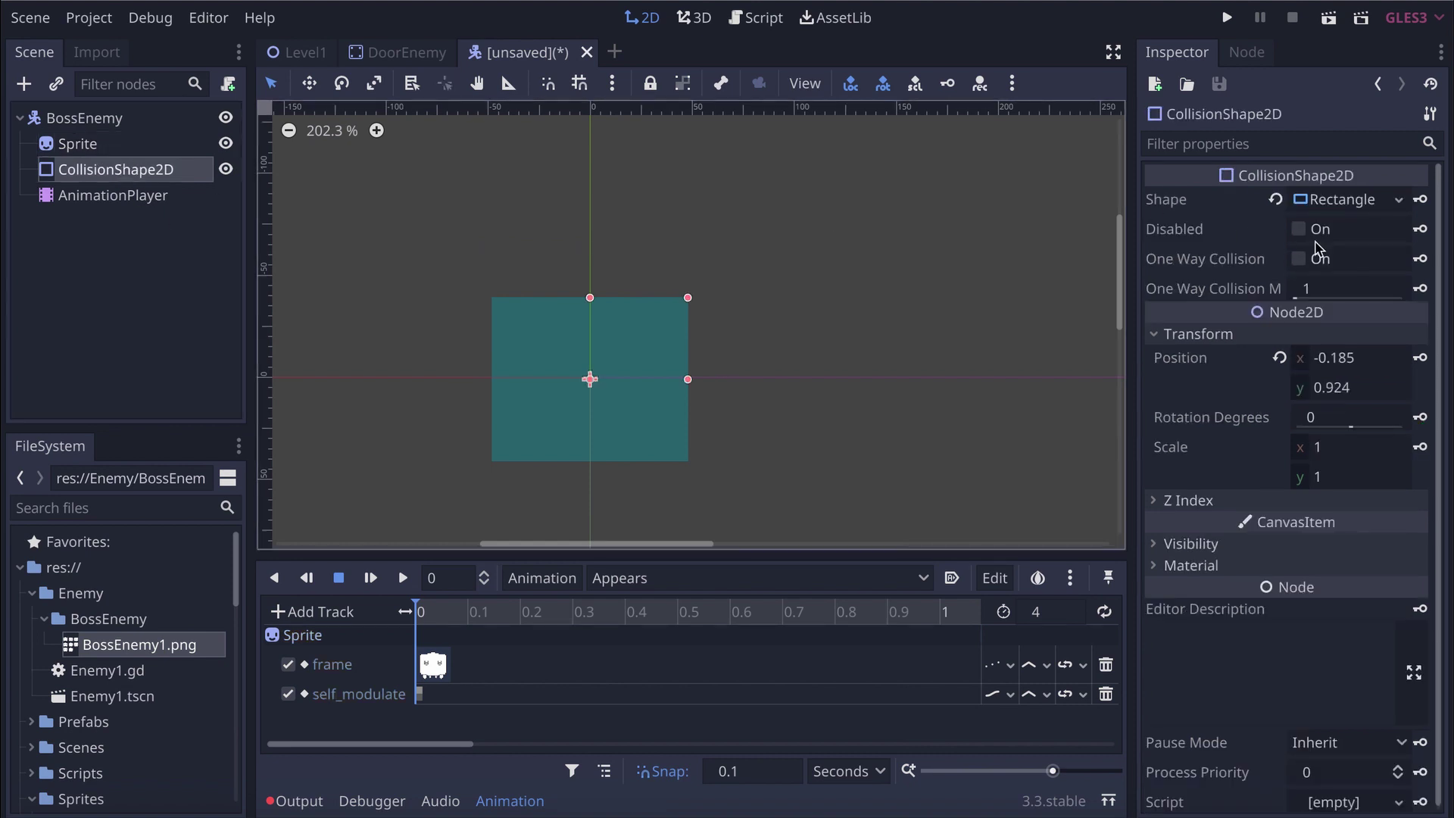
click(1420, 228)
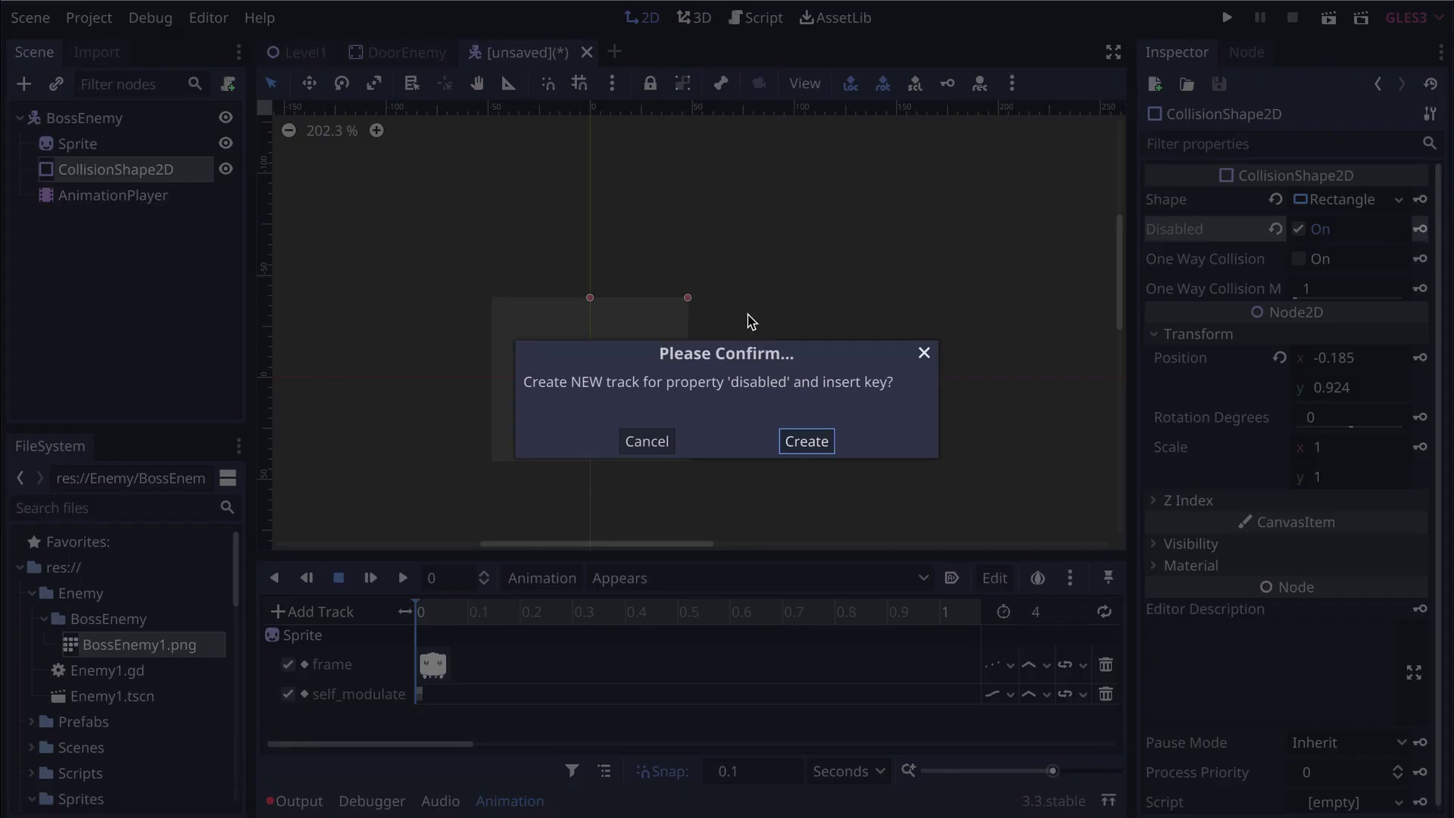
click(788, 439)
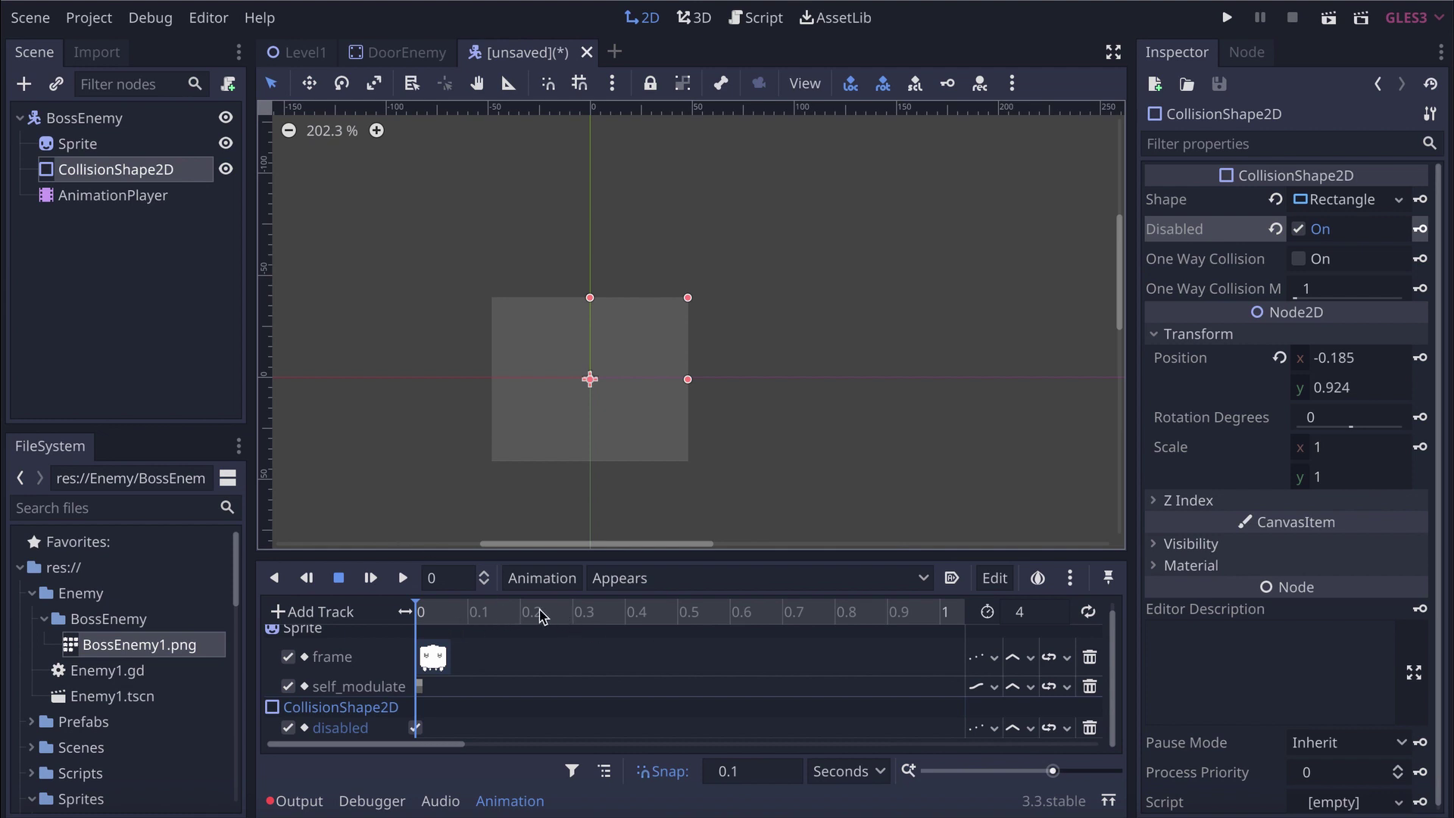
At 0.3 s, key the Sprite's frame 0 and a Self Modulate alpha of 44
click(581, 617)
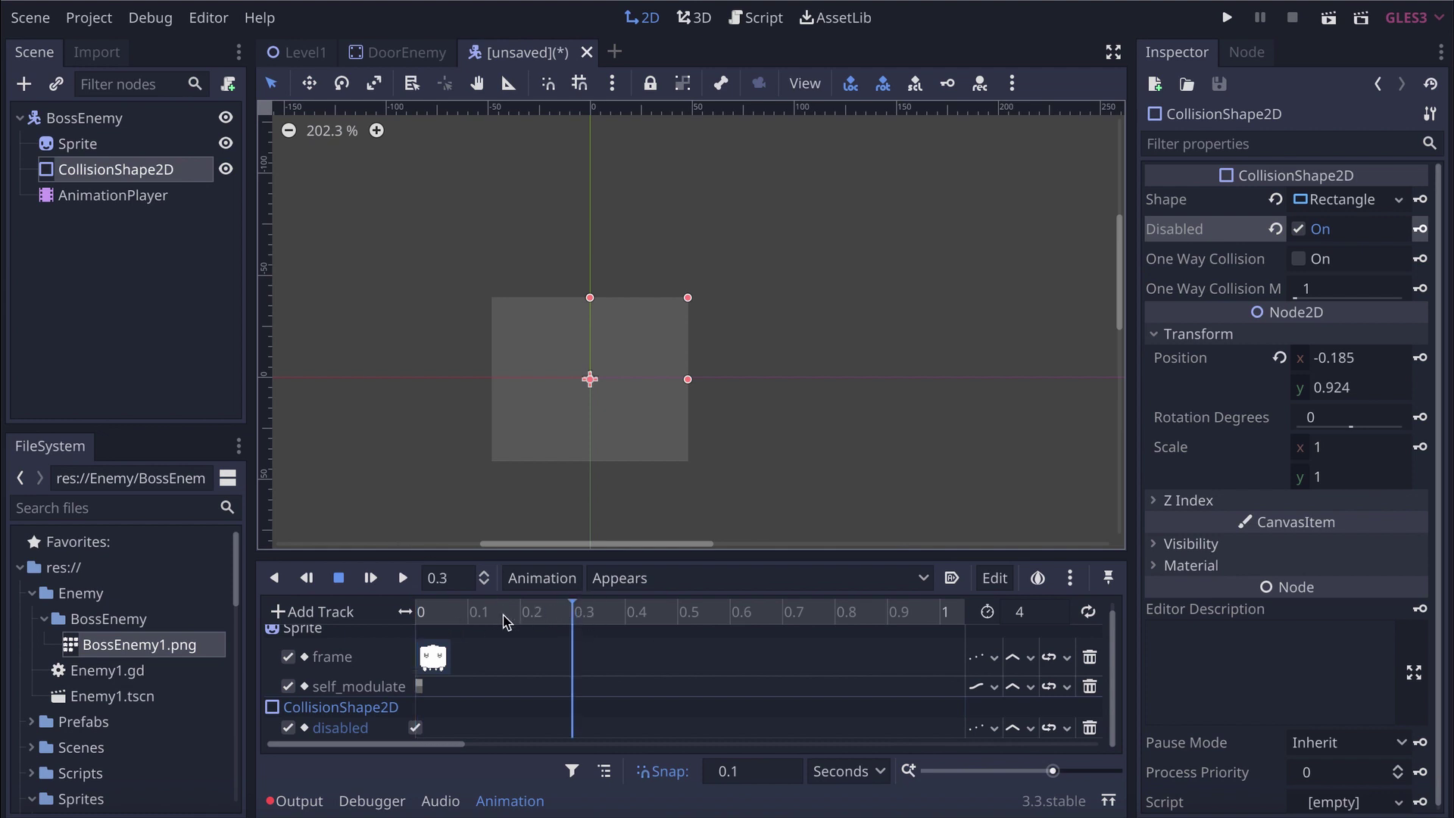
click(433, 658)
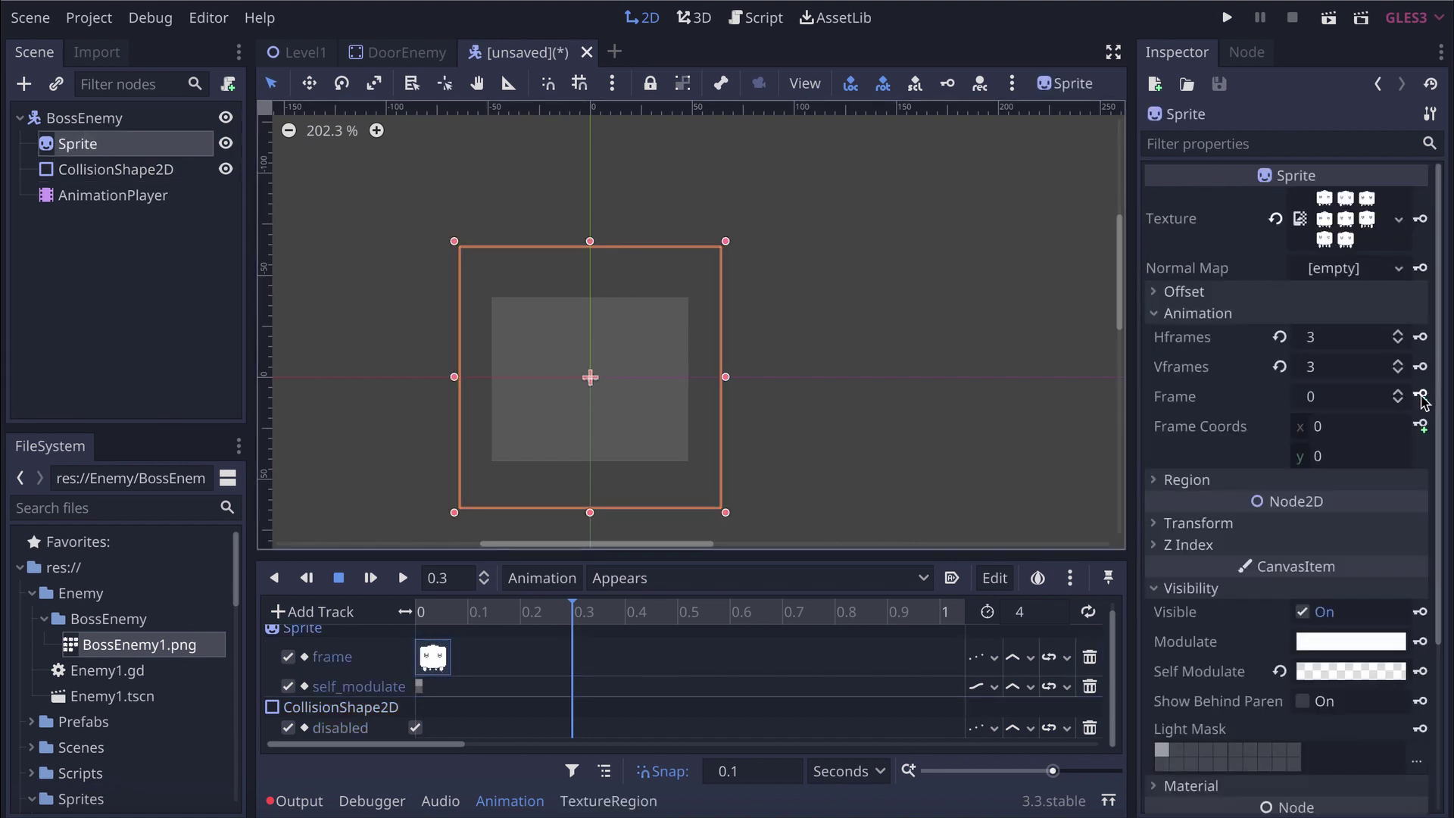
click(1421, 396)
click(743, 618)
click(591, 617)
click(1353, 673)
drag(1070, 584, 1095, 585)
click(1424, 673)
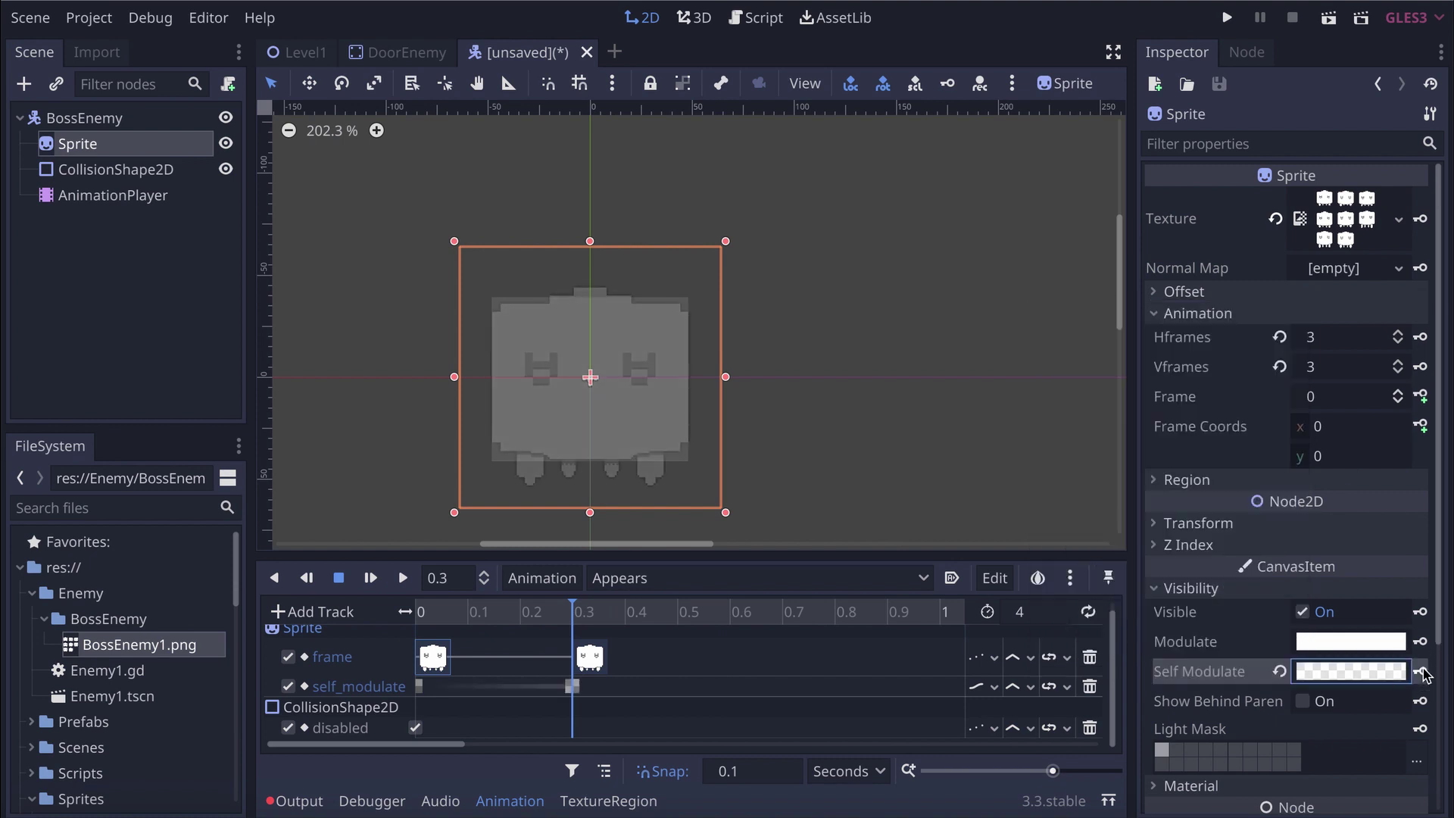
At 0.6 s, key the Sprite's frame 0 and a Self Modulate alpha of 0
click(746, 613)
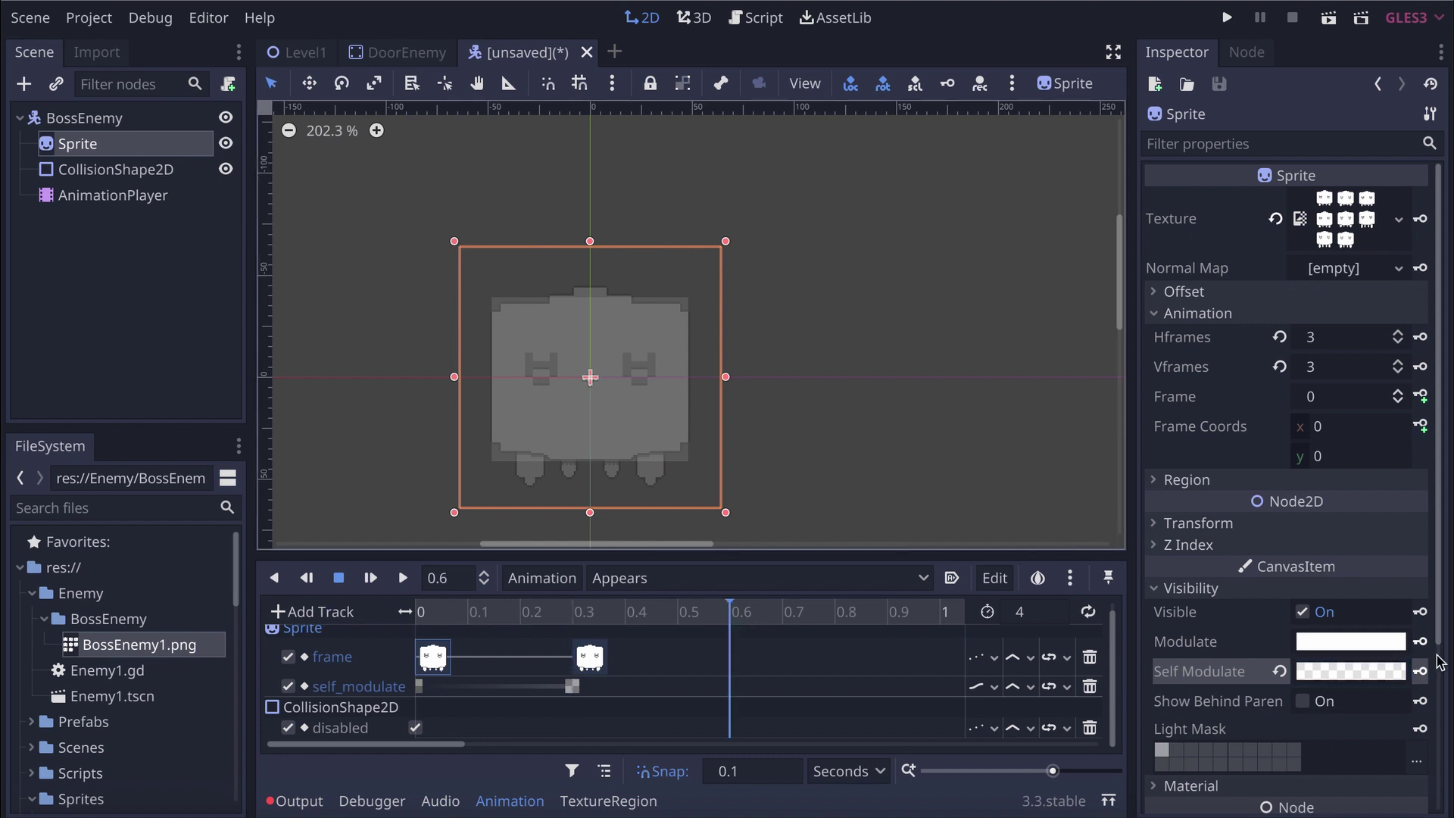
click(1420, 396)
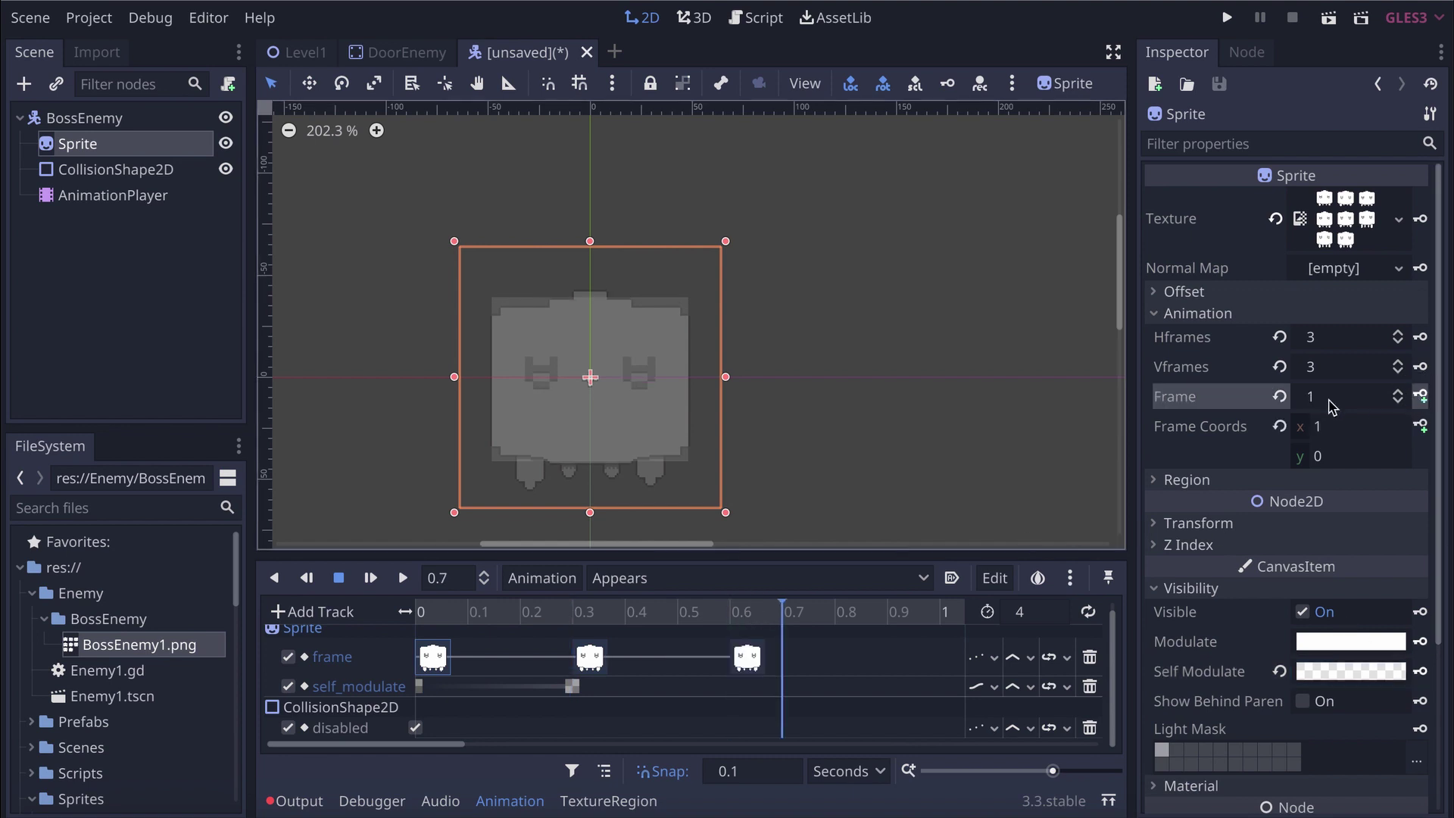
click(729, 614)
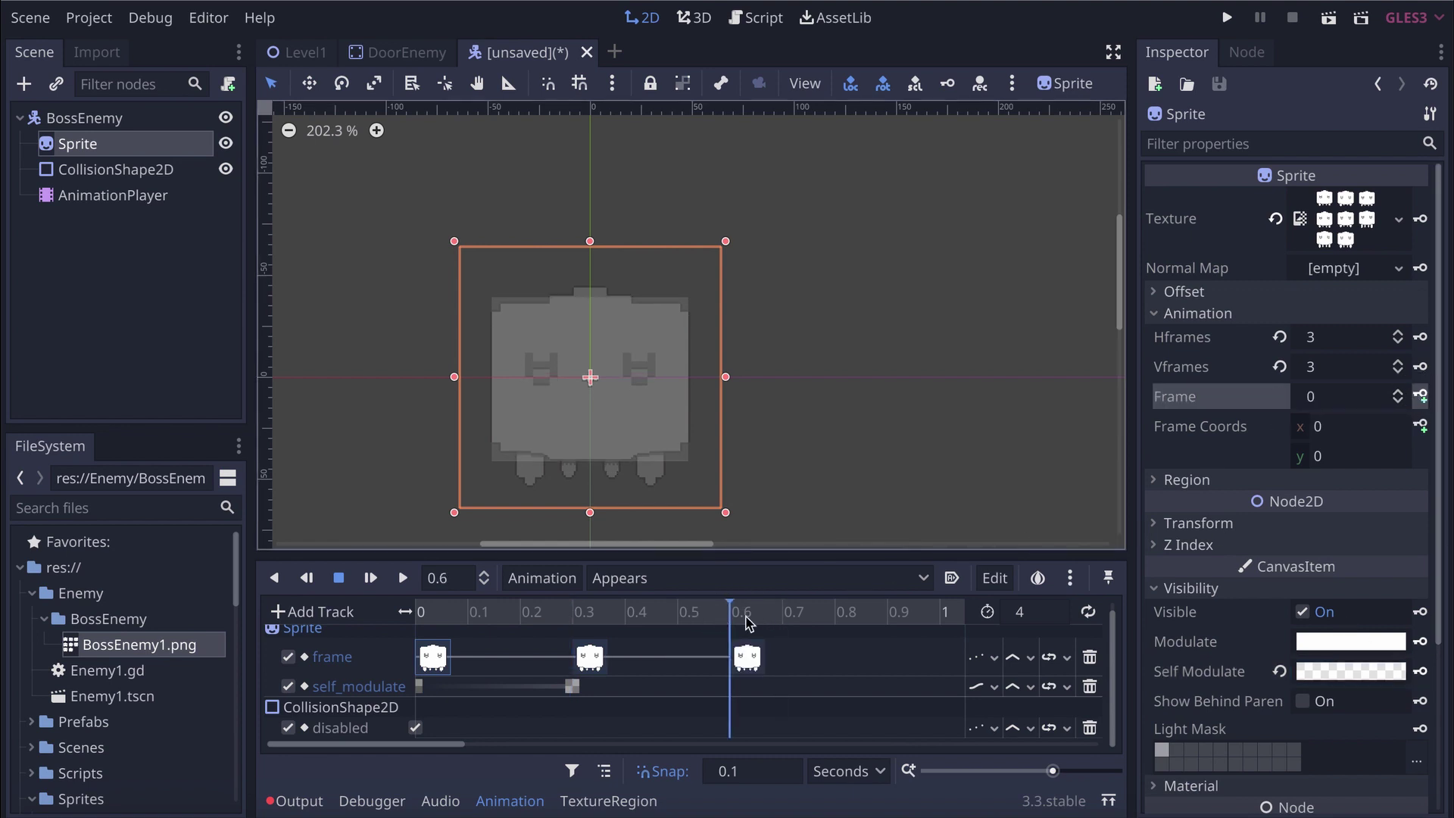
click(1380, 673)
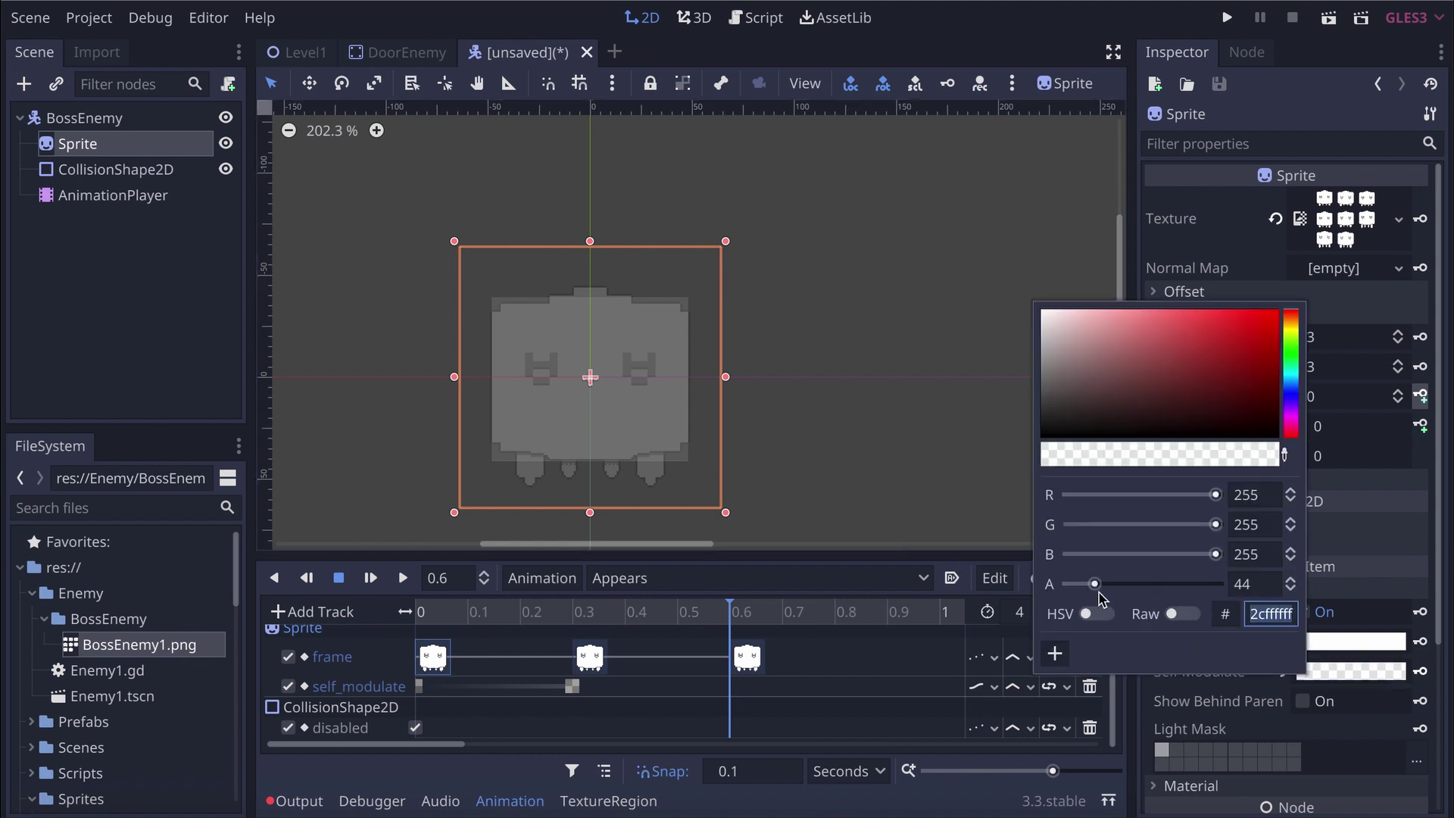
drag(1090, 585, 1011, 595)
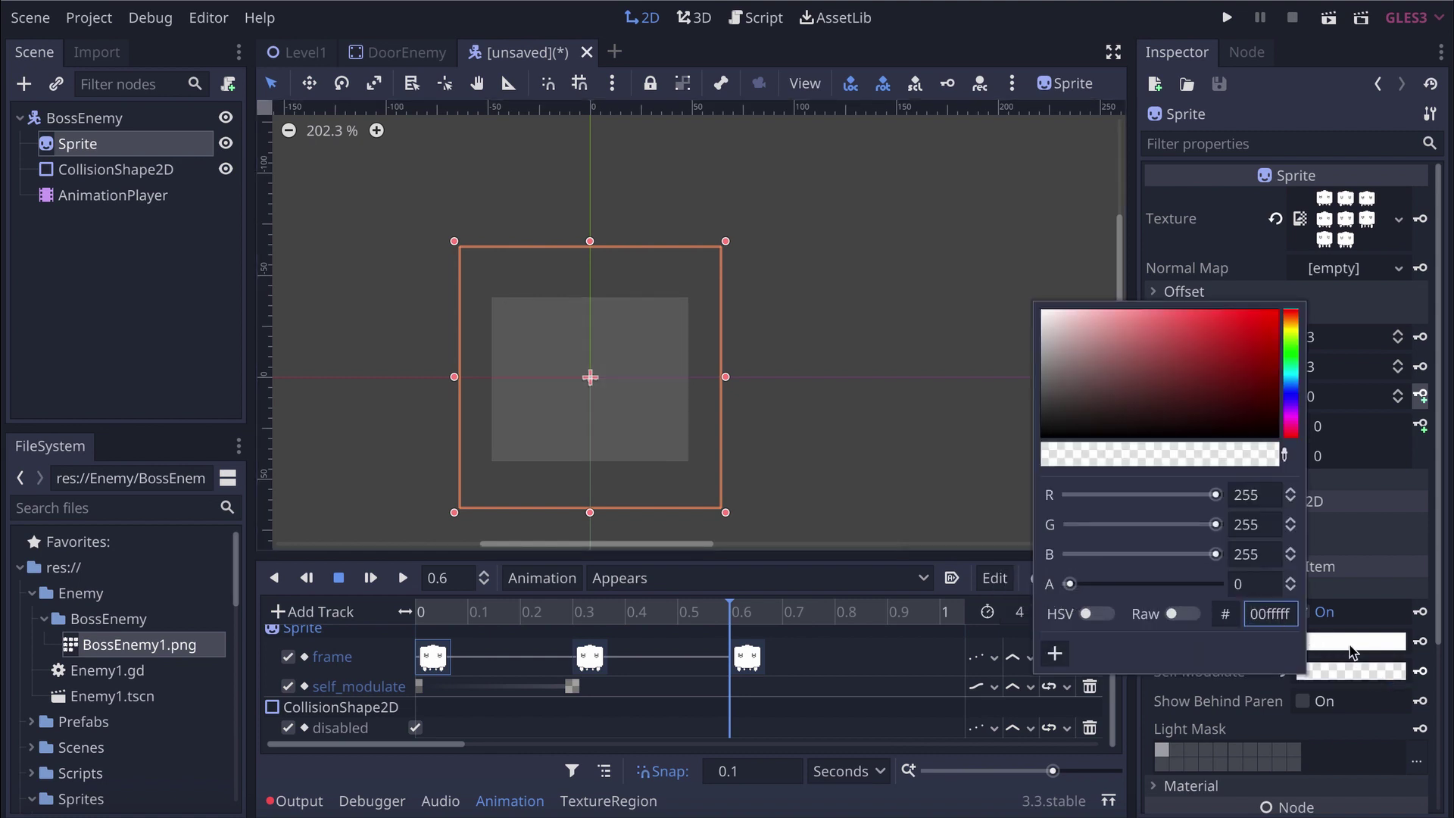
click(1421, 671)
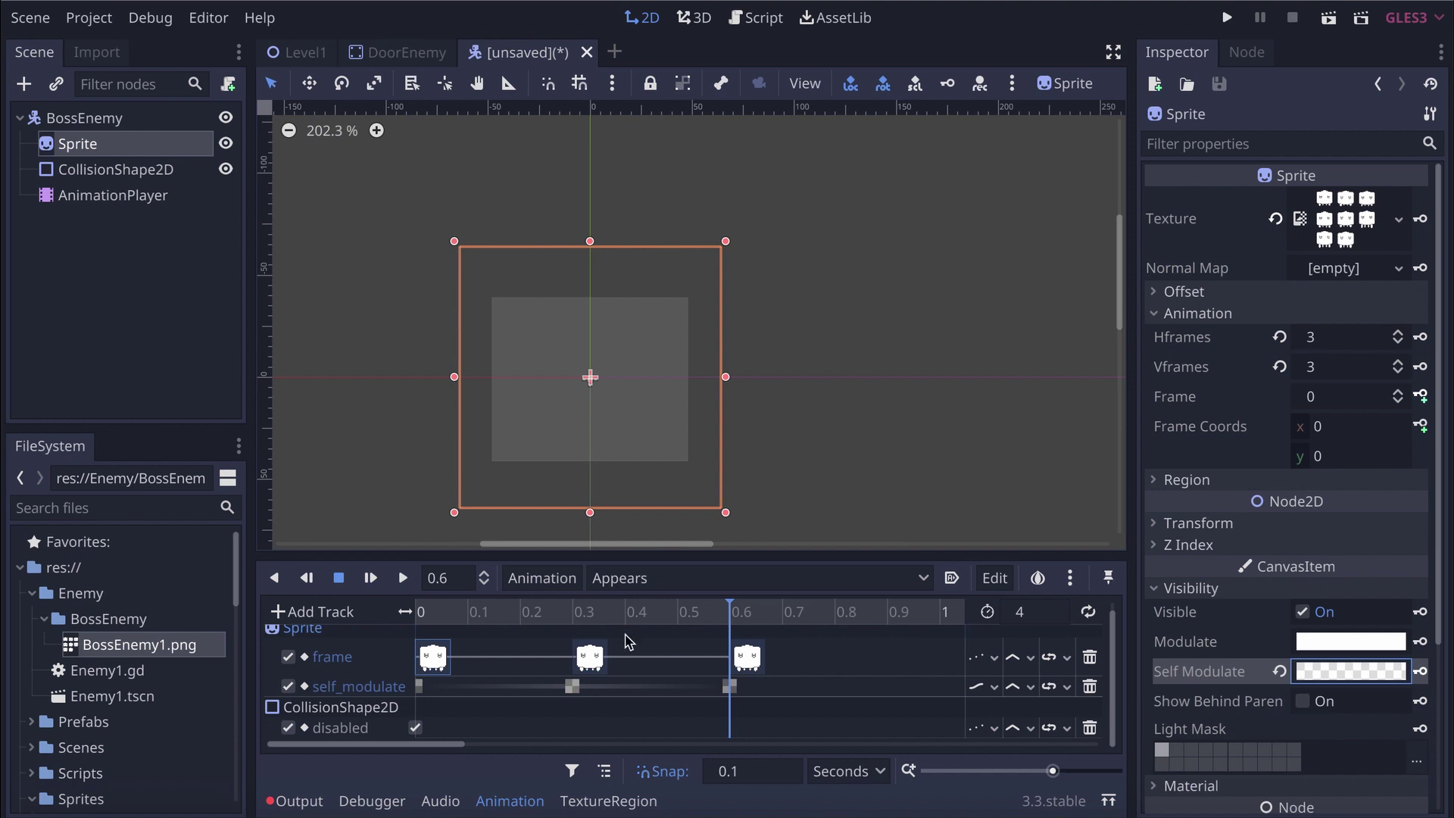
Key the Sprite's frame 0 at 1.1 s and a Self Modulate alpha of 75 at 1.2 s
click(417, 621)
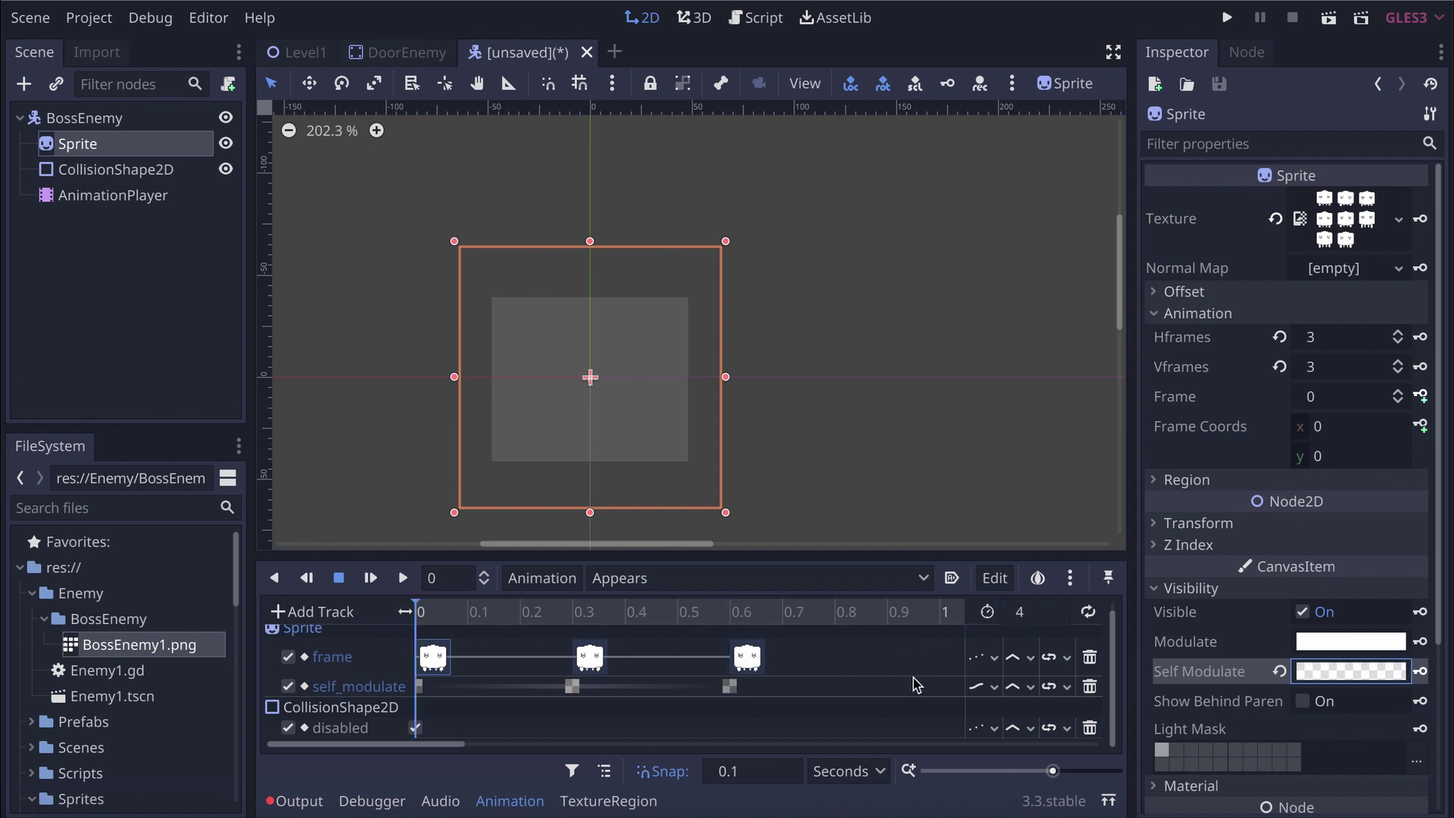
scroll(915, 685, up, 1)
drag(1053, 771, 1039, 771)
click(668, 622)
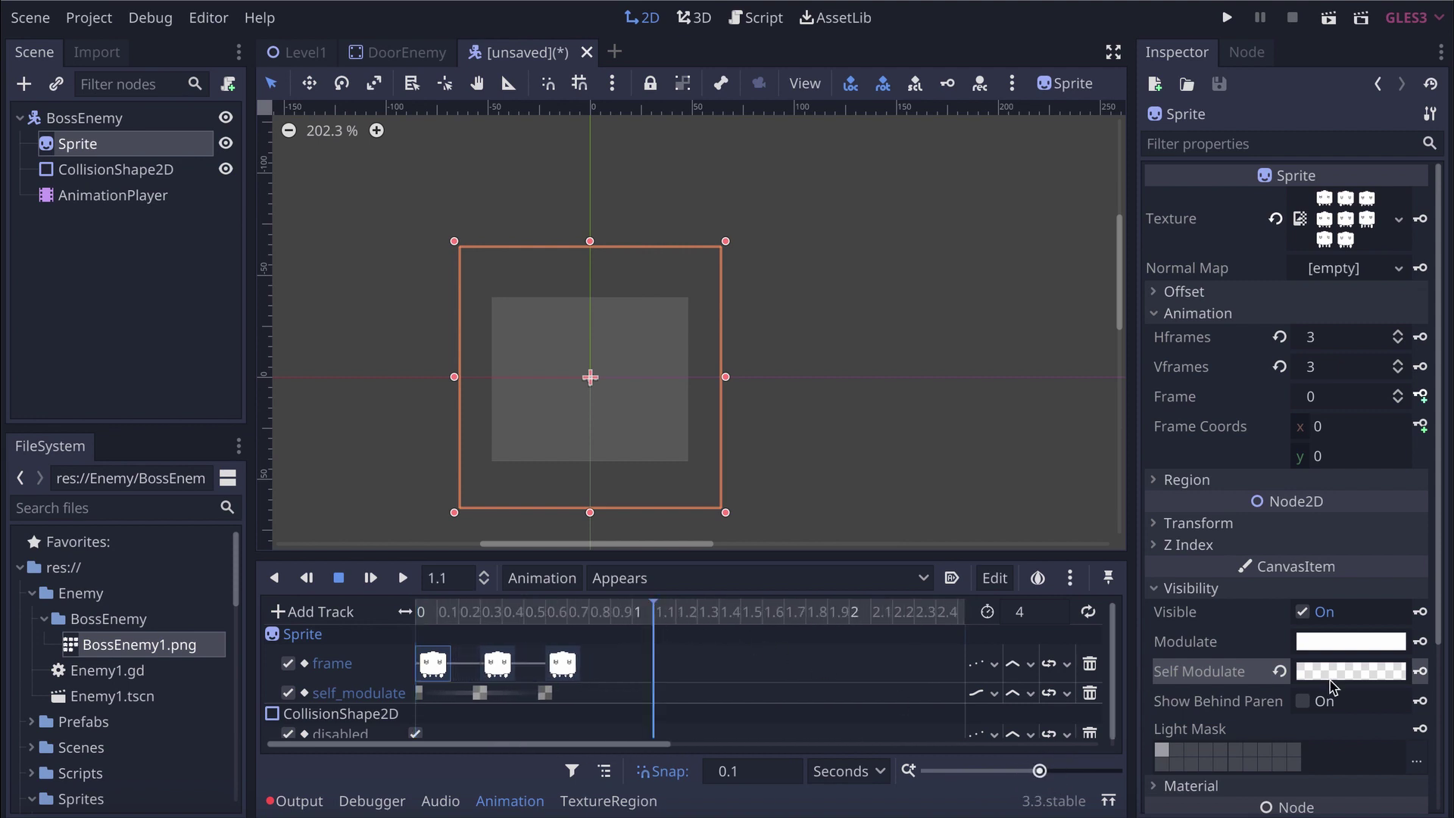
click(1420, 396)
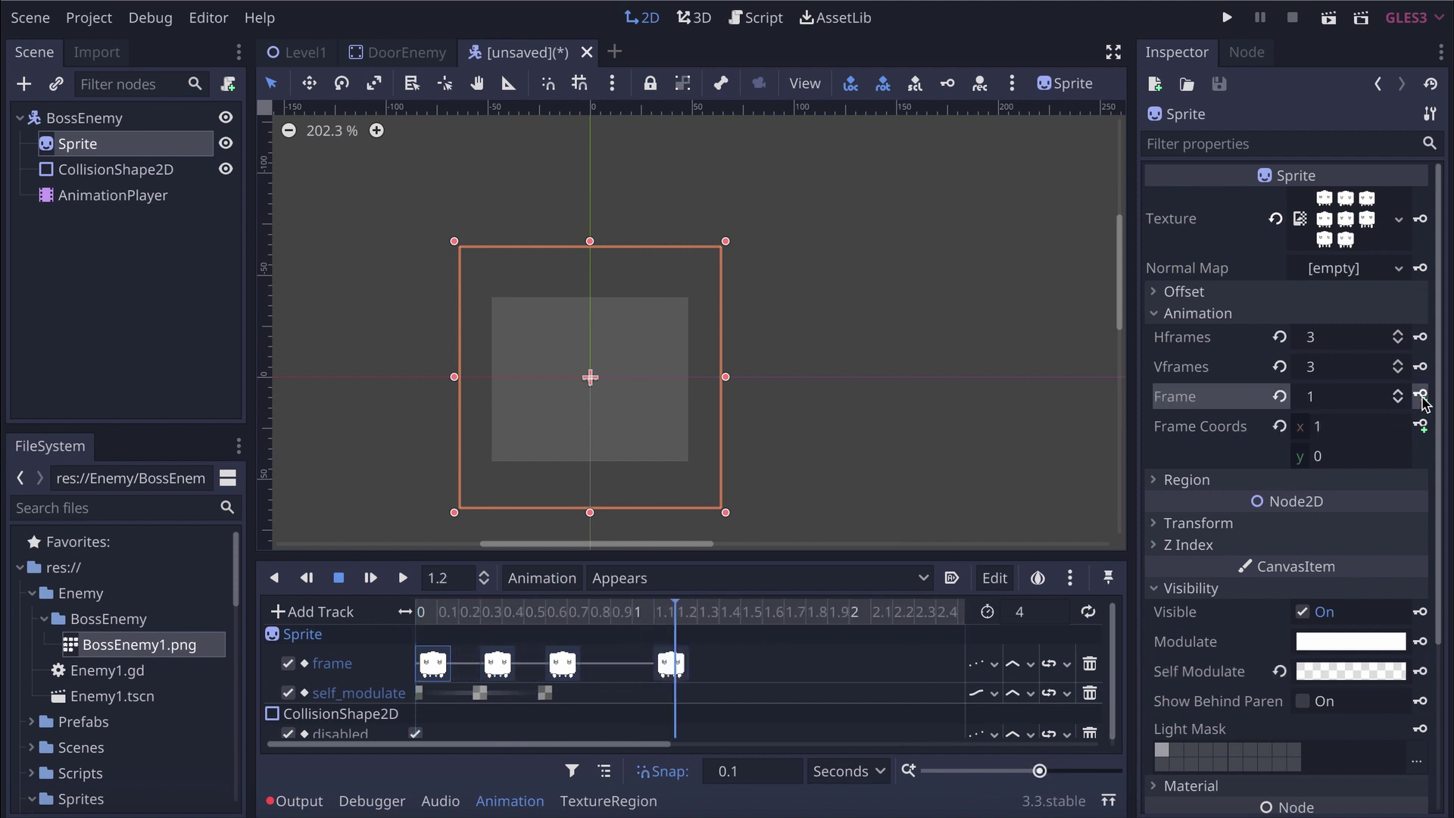
click(1363, 671)
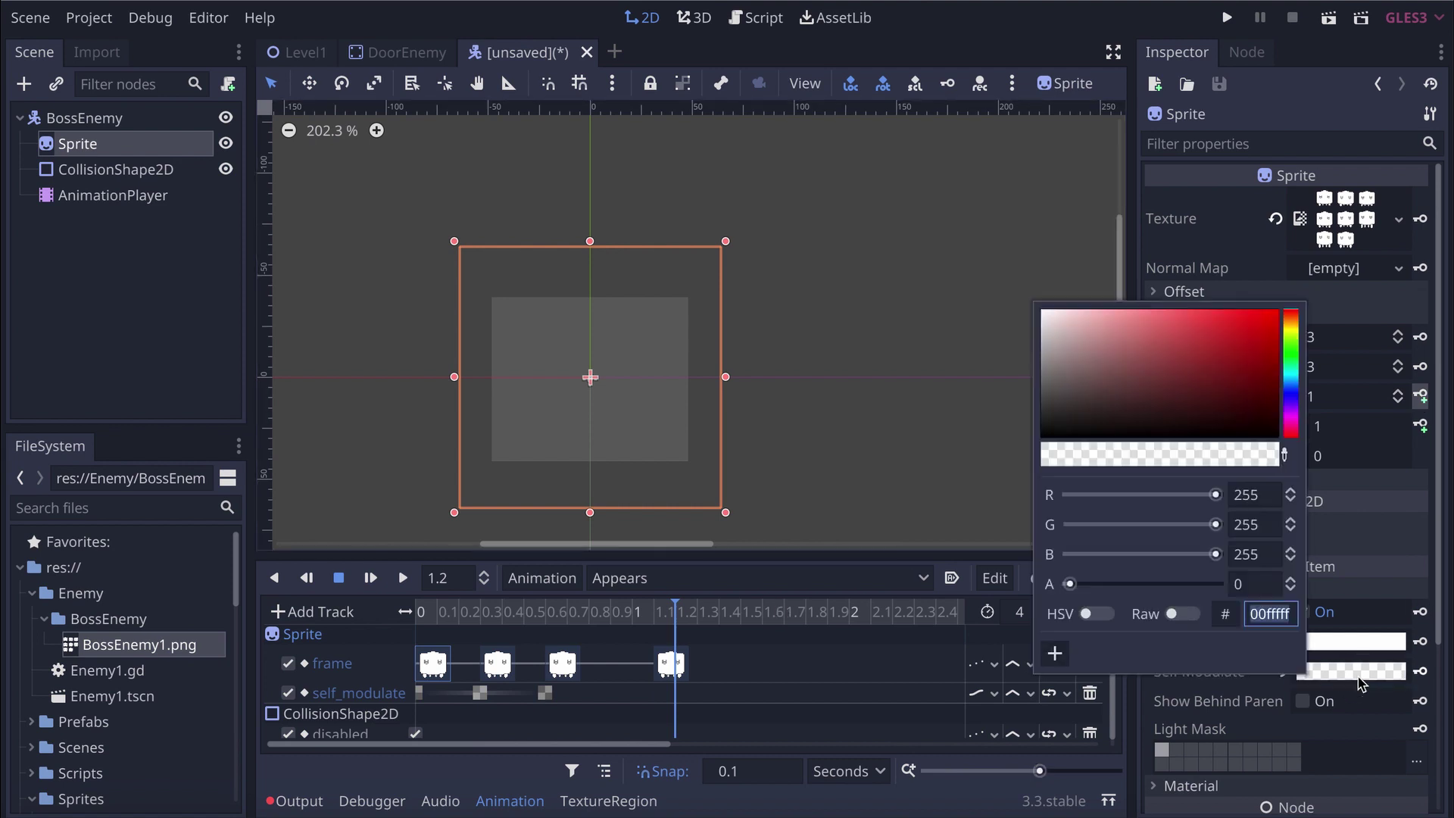
click(1080, 585)
drag(1081, 589, 1112, 586)
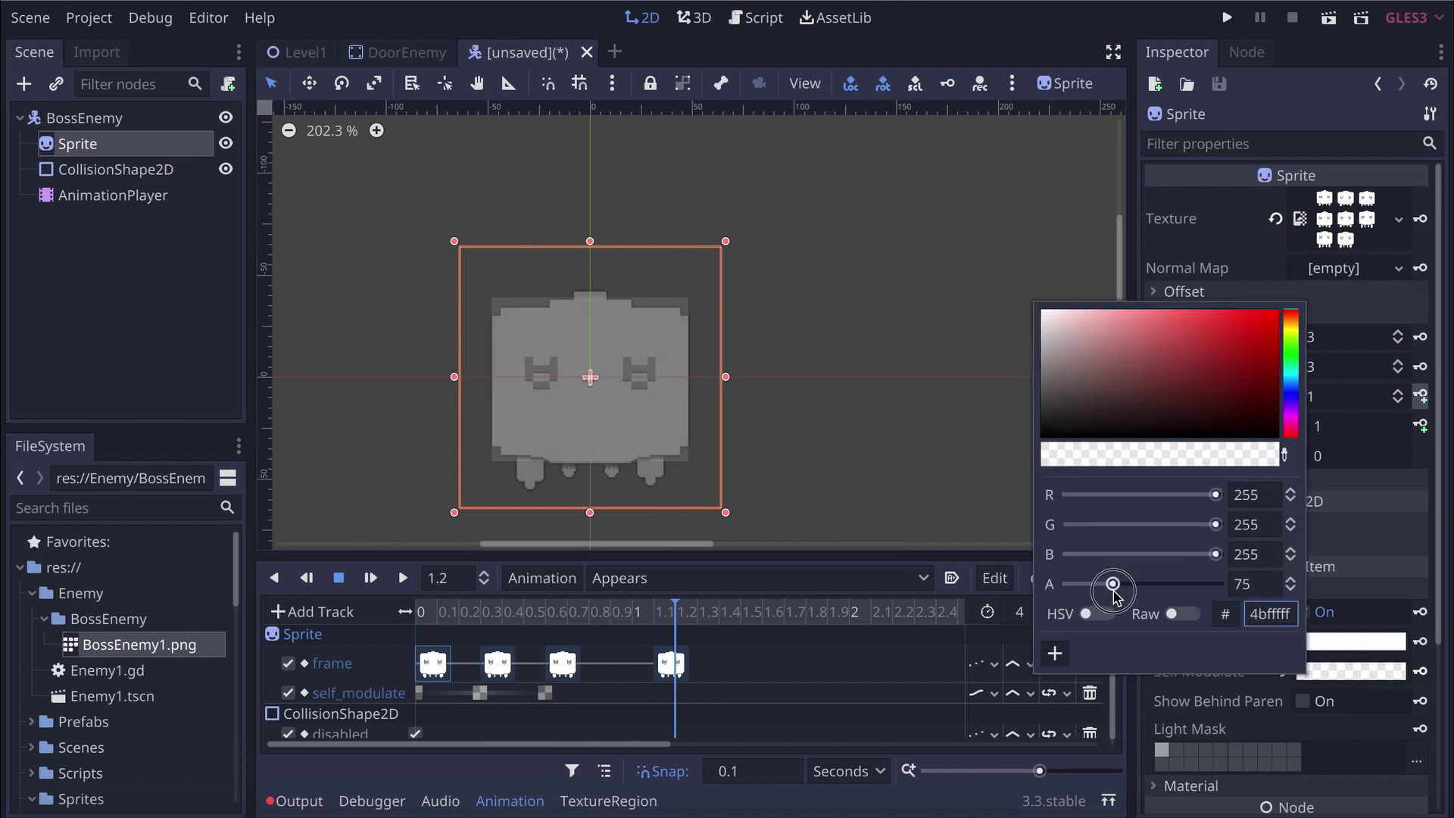
click(1422, 672)
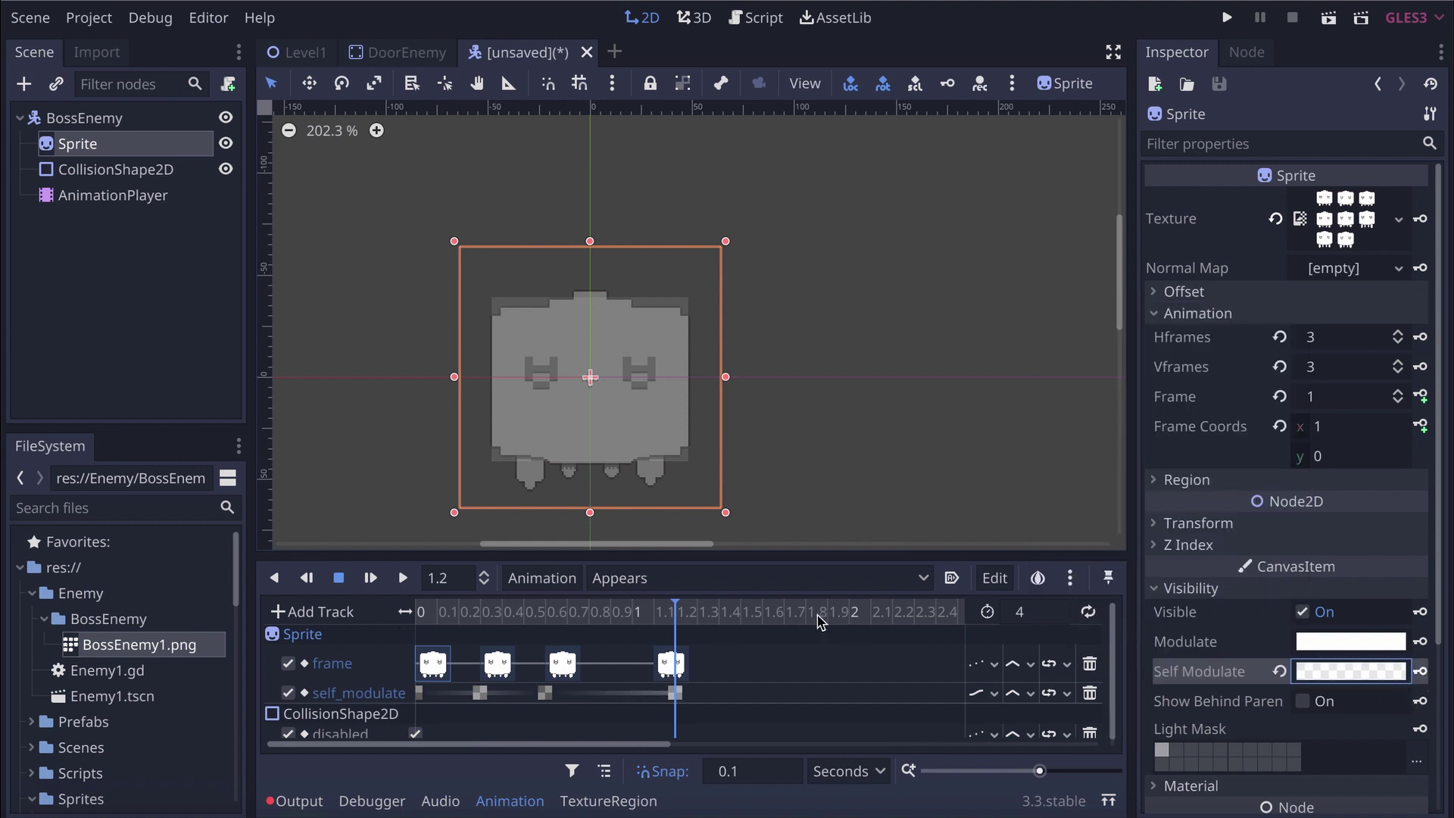
Key the Sprite's frames 1 to 6 at 0.1 s intervals from 1.3 s to 1.8 s
click(770, 612)
click(705, 612)
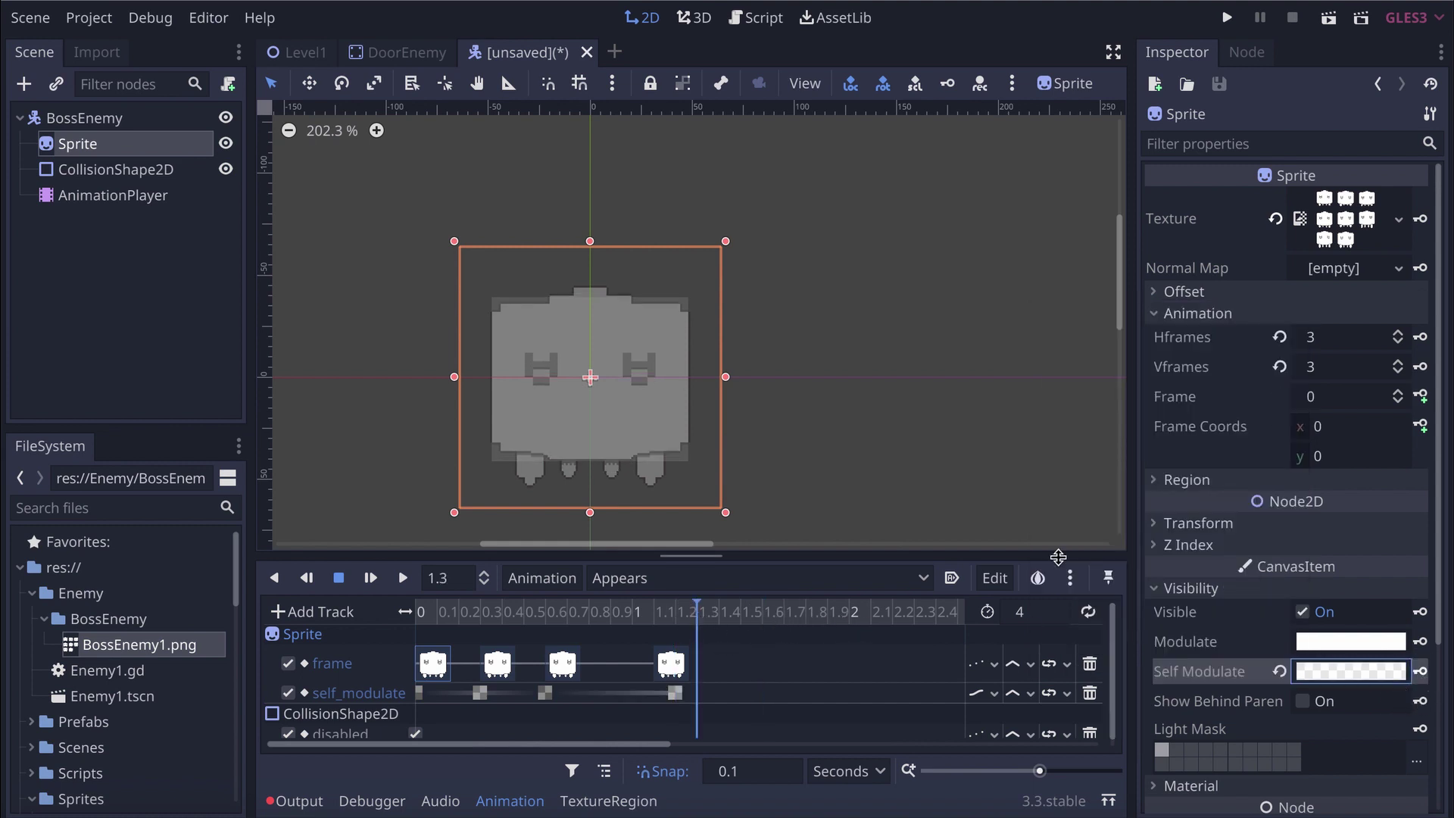
click(1398, 393)
click(1421, 396)
click(1421, 396)
click(1421, 396)
click(1421, 397)
click(1421, 396)
click(1421, 396)
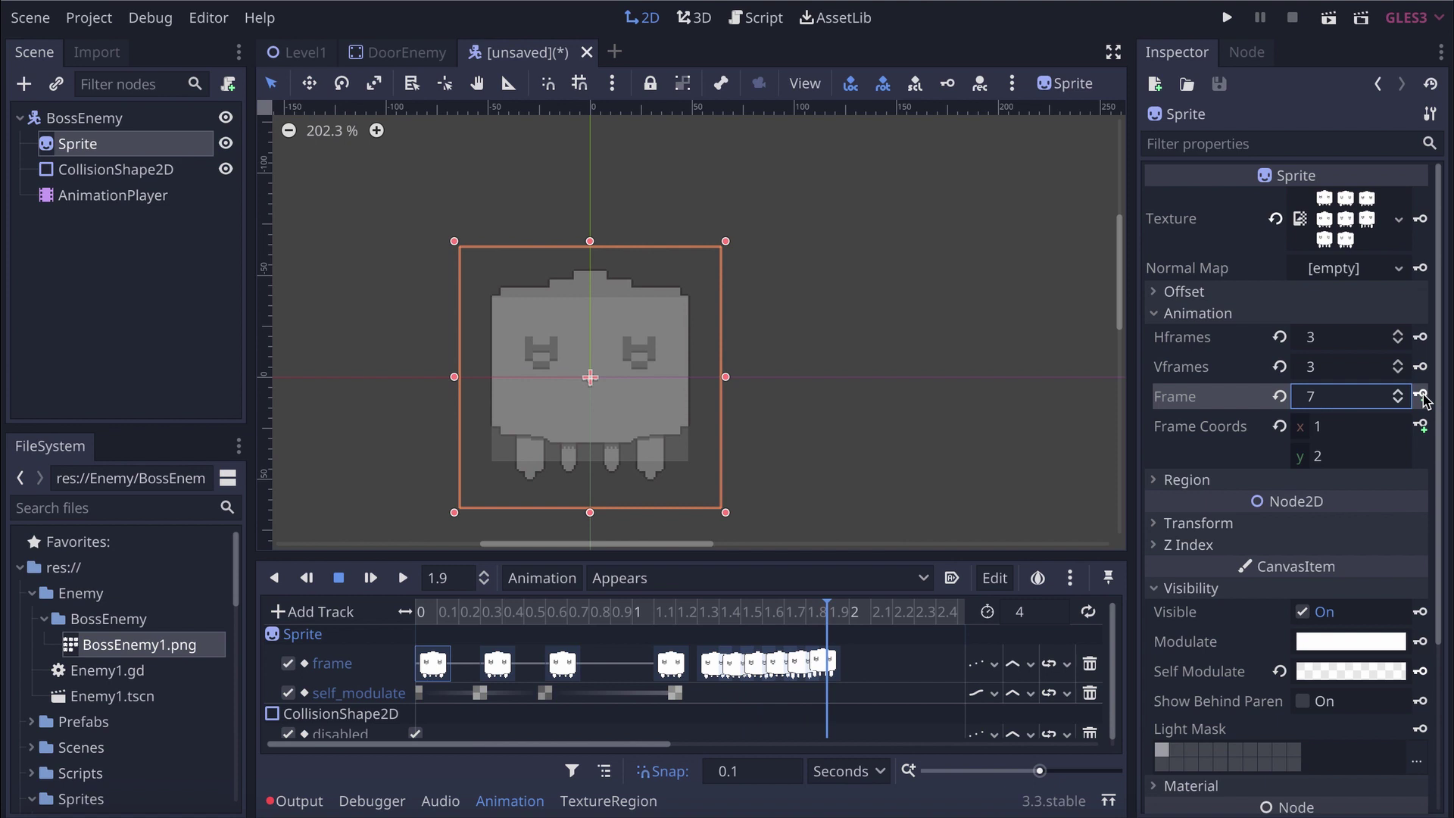
Make the Sprite's Self Modulate fully opaque and key it at 1.7 s
click(767, 607)
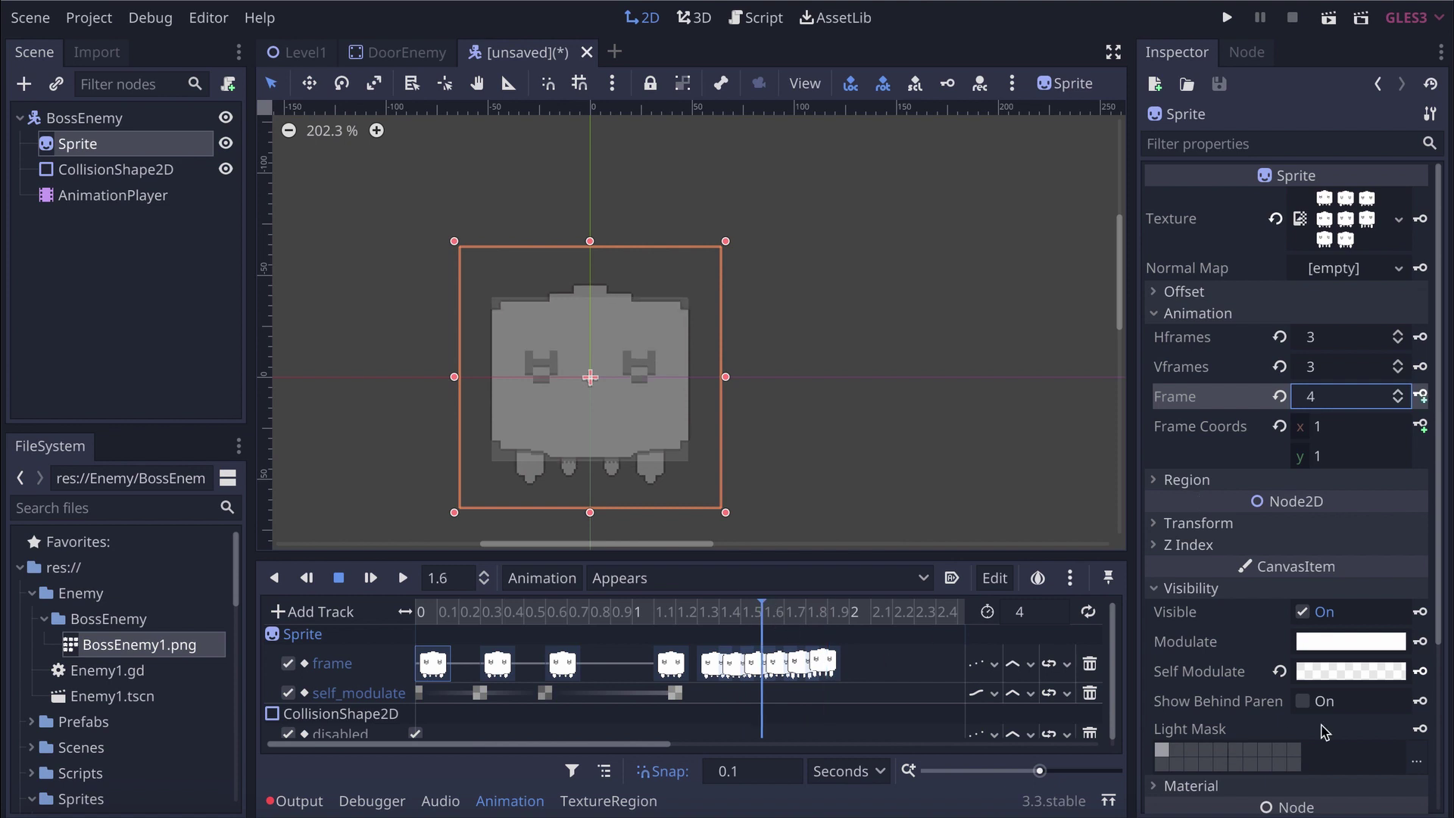
click(784, 614)
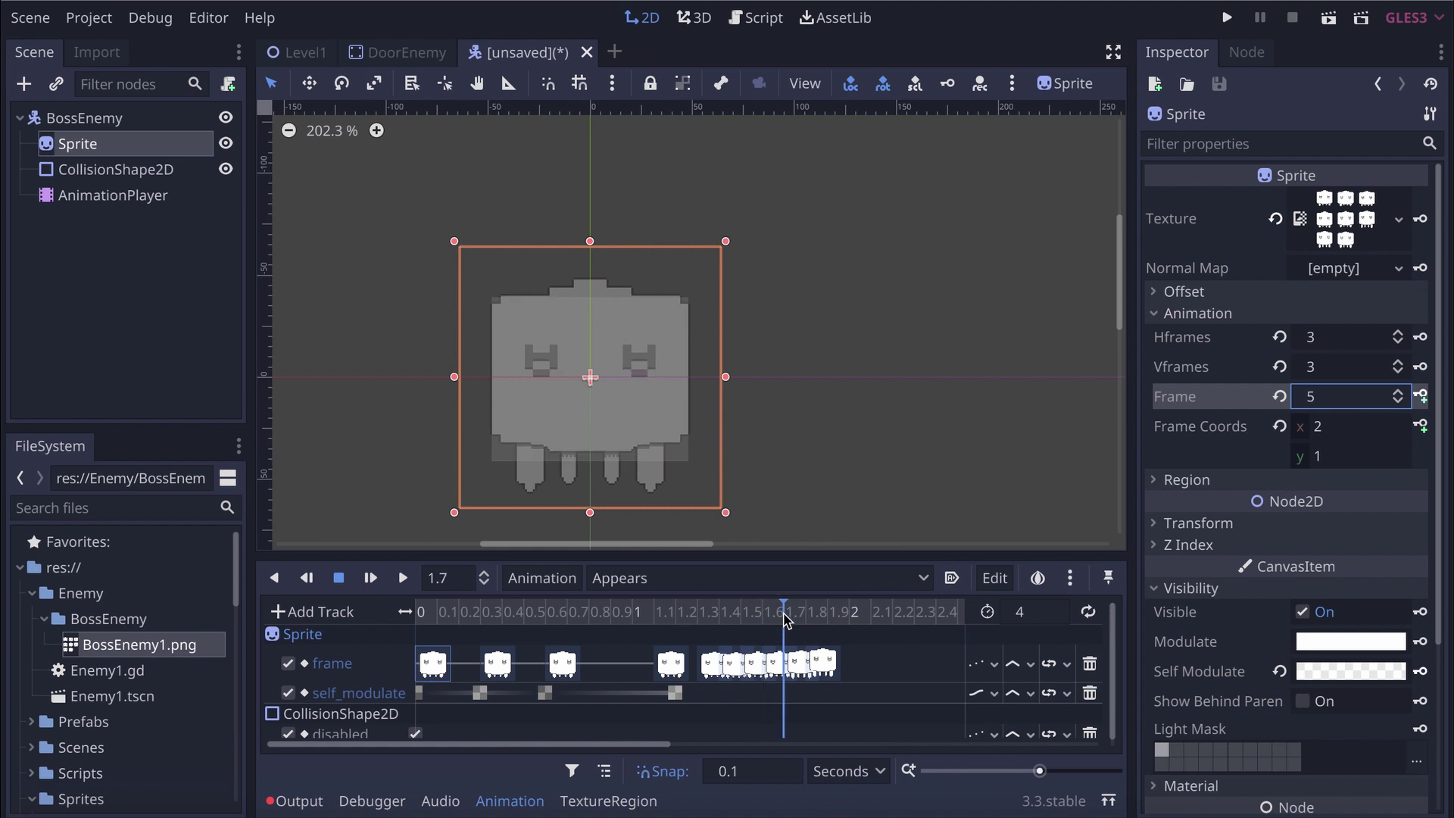
click(1351, 671)
drag(1114, 584, 1302, 556)
click(1420, 672)
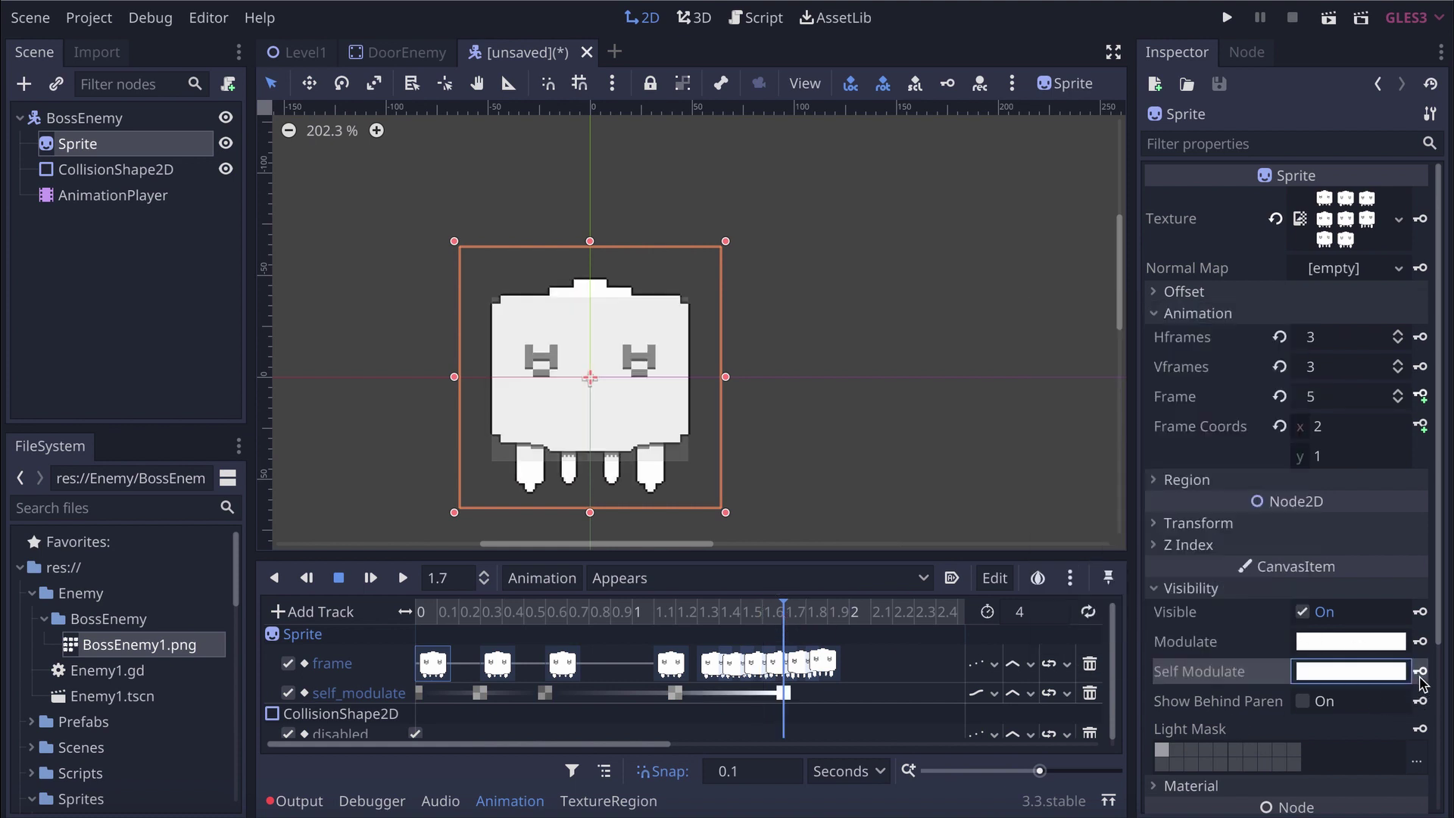
scroll(778, 683, down, 1)
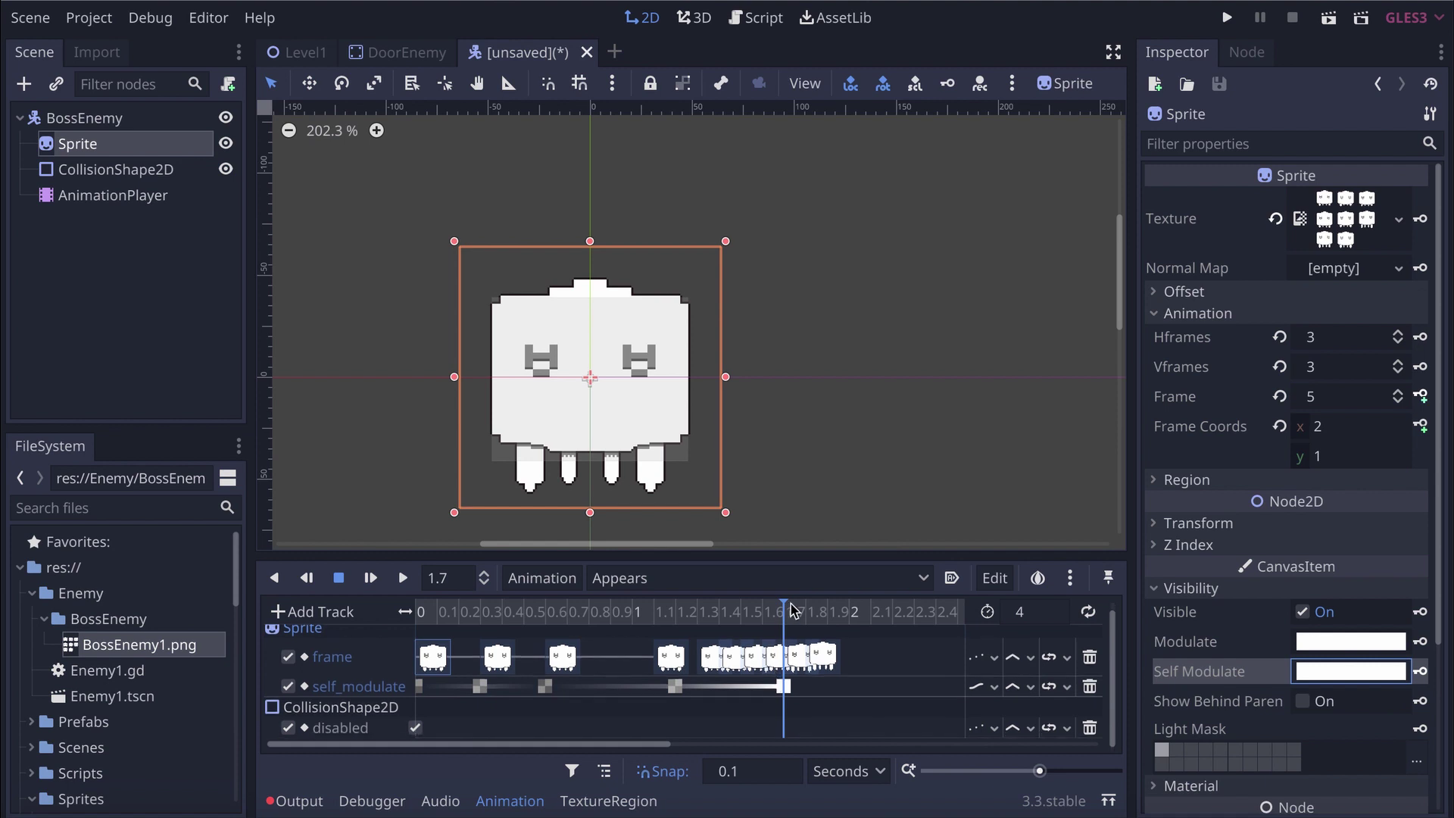
Play back the Appears animation to check it and set its length to 2.4 s
click(370, 578)
click(403, 578)
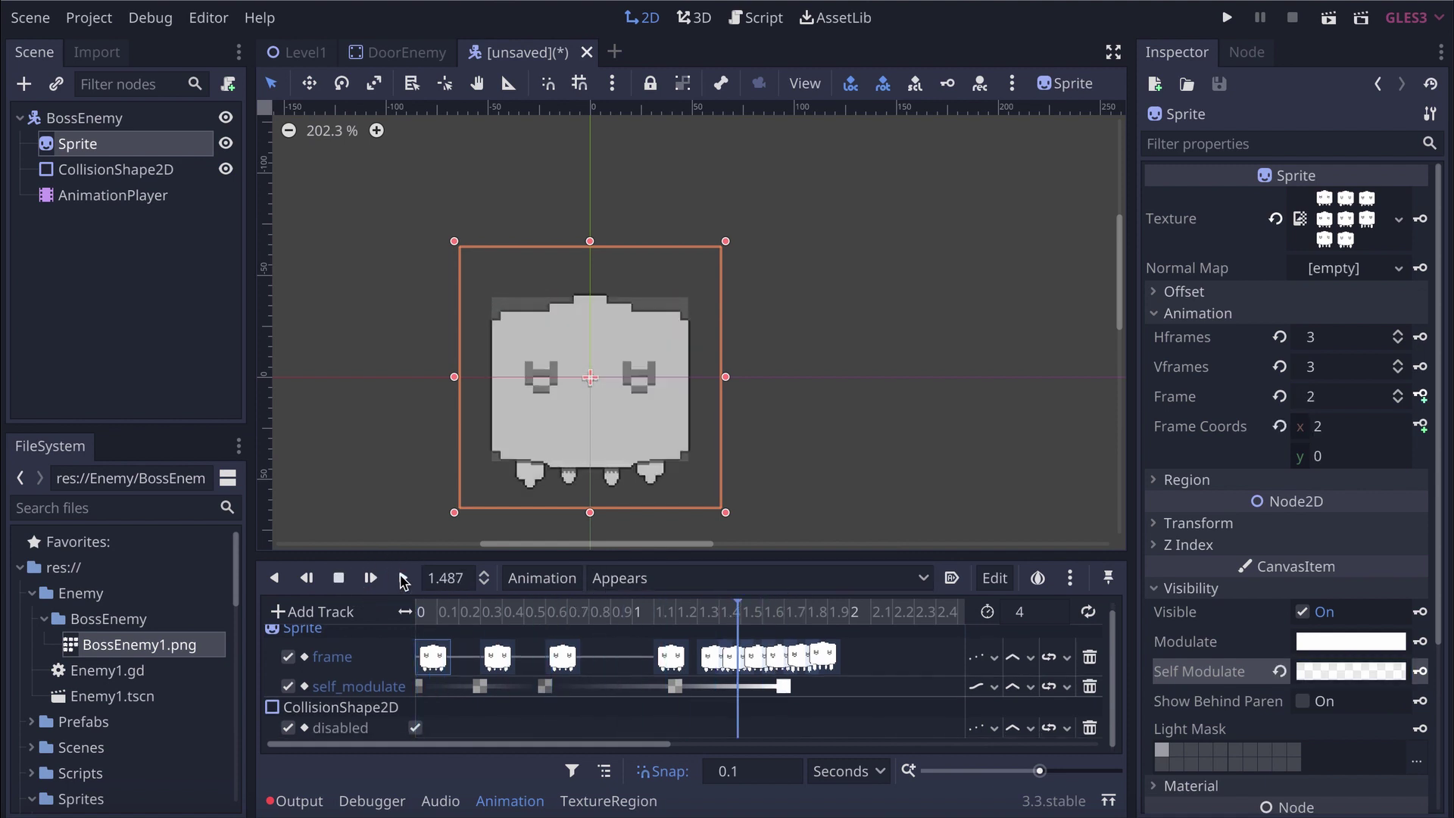
click(338, 578)
ctrl+scroll(867, 662, down, 2)
drag(1039, 771, 1035, 777)
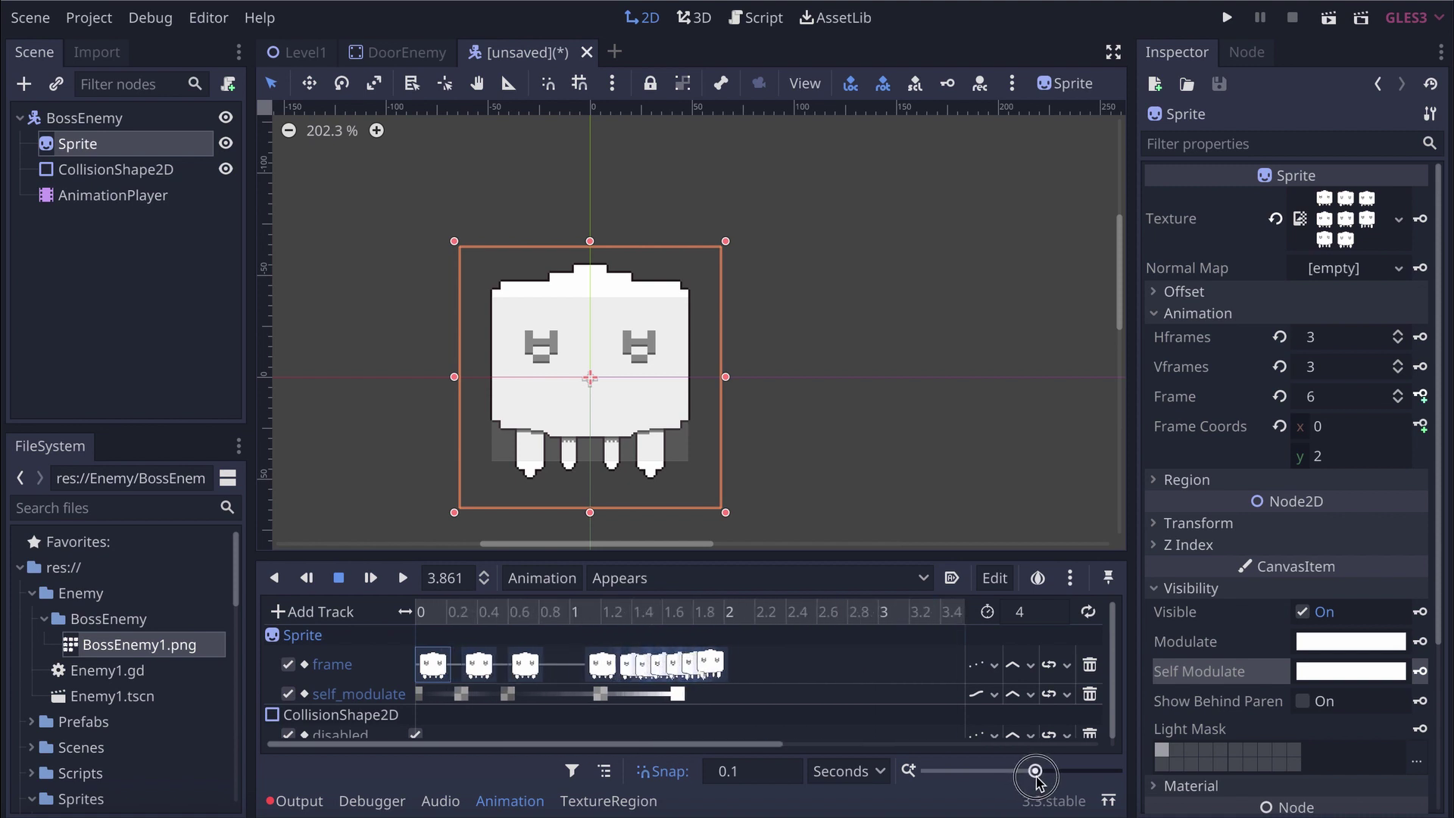
click(787, 615)
click(1049, 621)
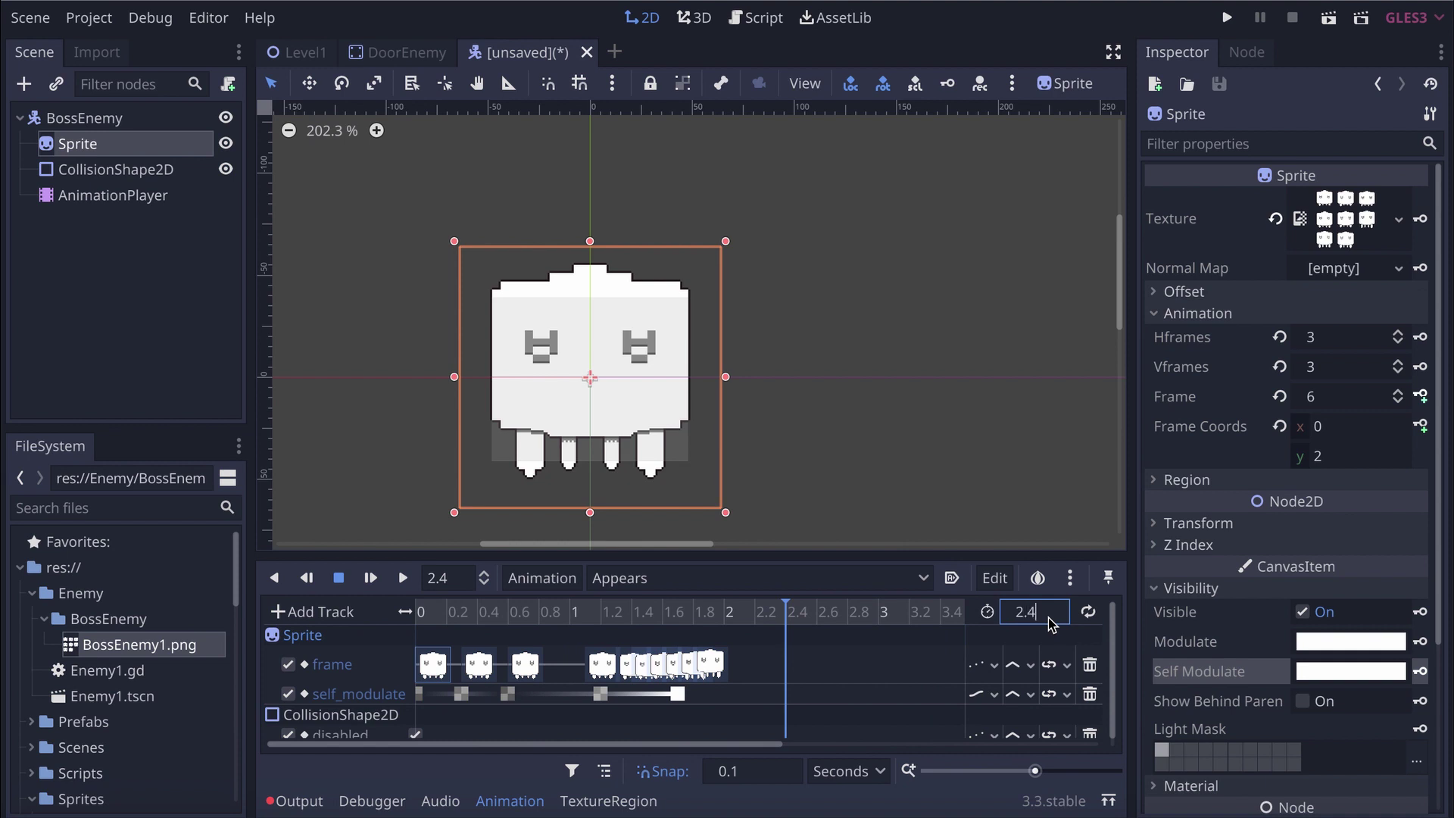
key(Return)
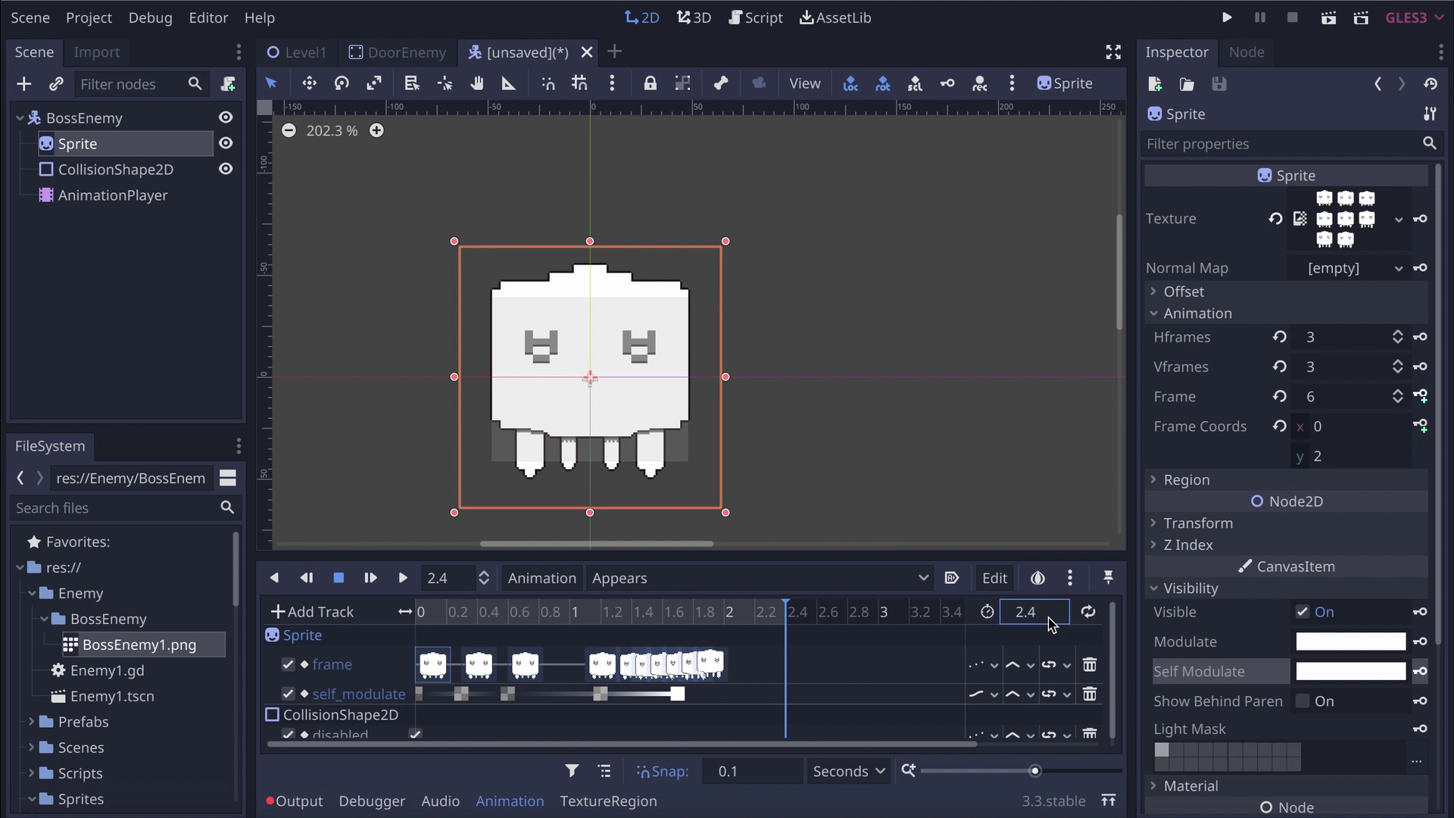
Attach a new GDScript named BossEnemy.gd, stored in res://Scripts, to the BossEnemy root node
click(69, 118)
click(229, 85)
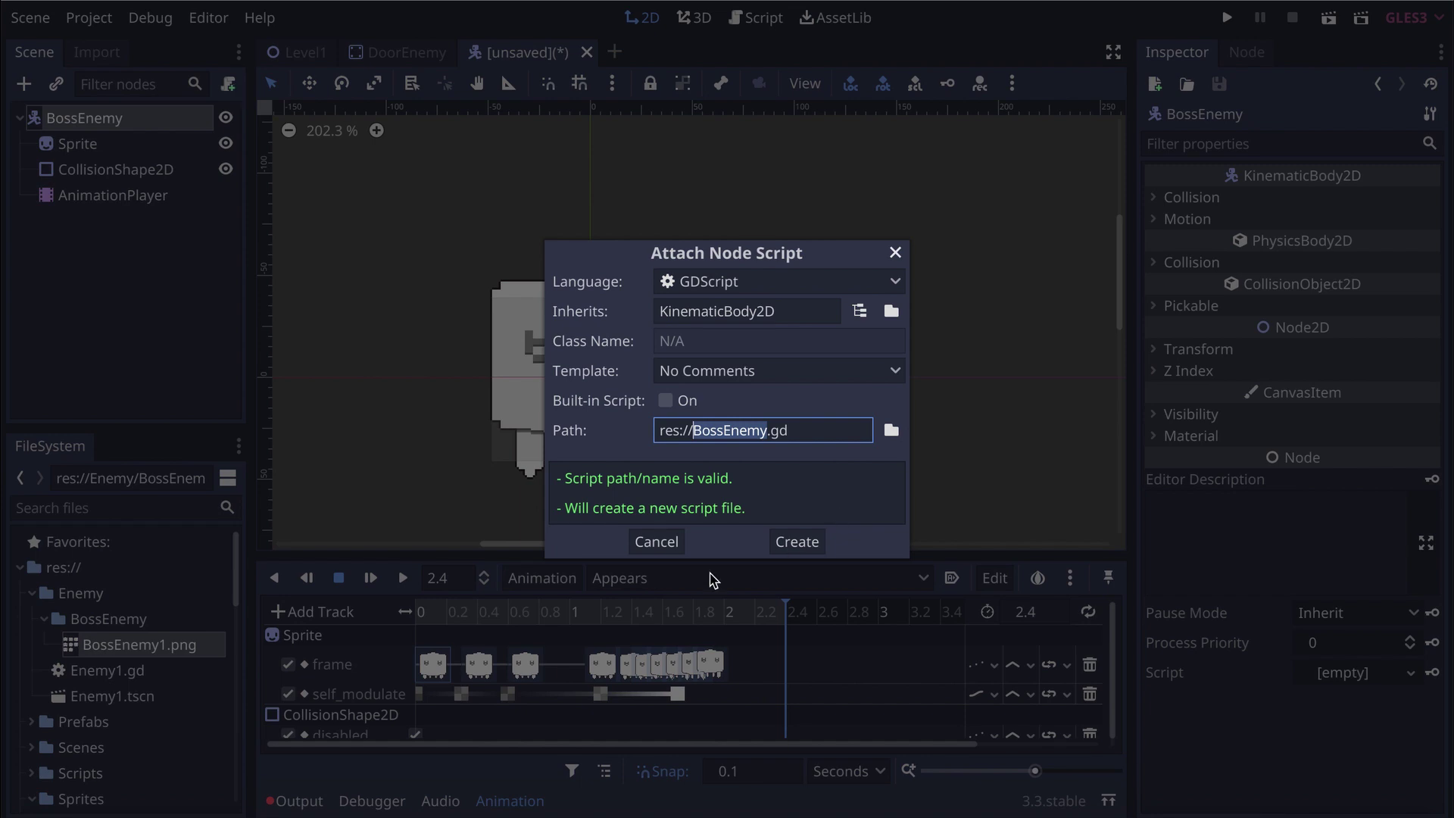
click(891, 430)
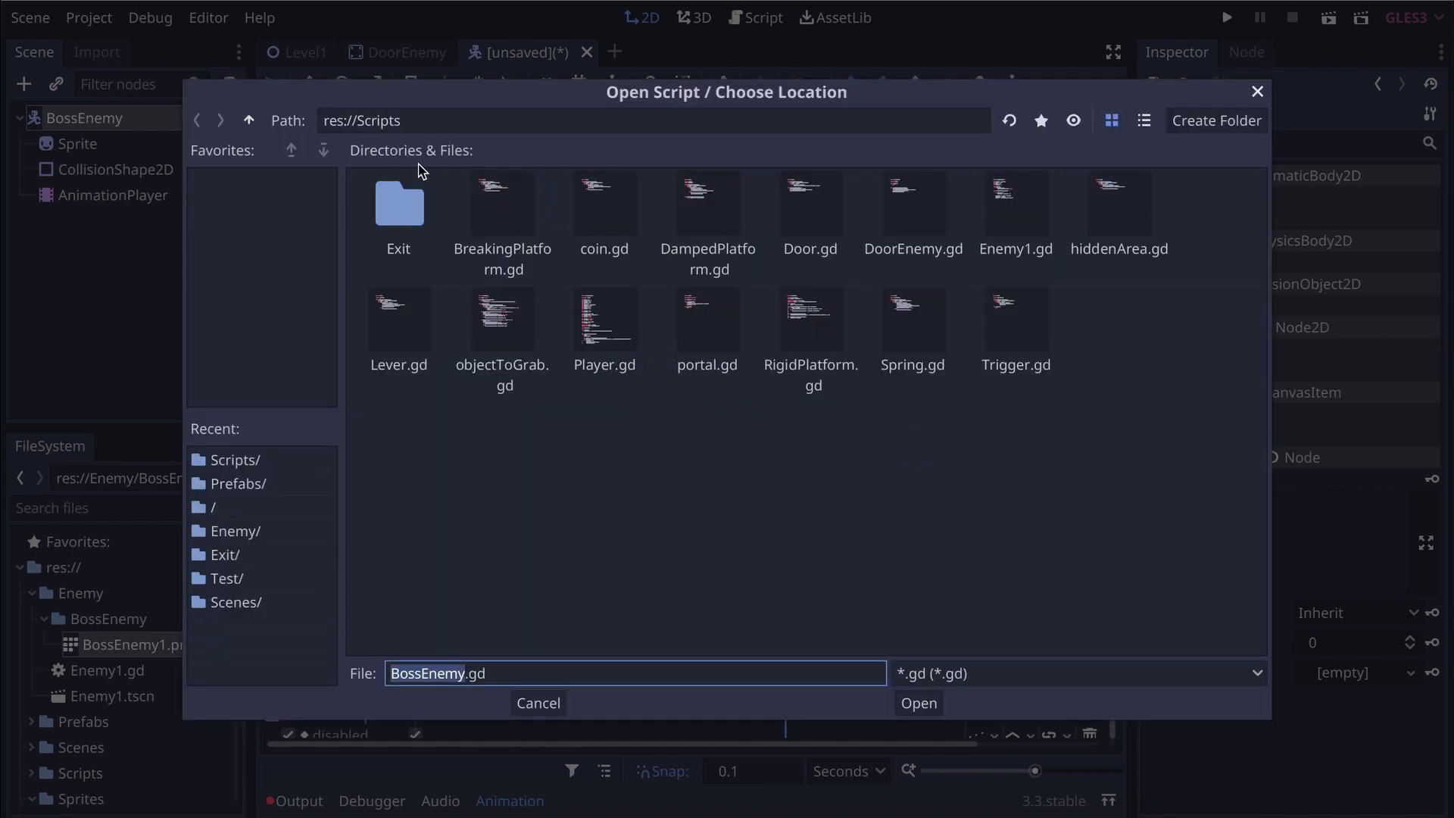
click(919, 704)
click(794, 544)
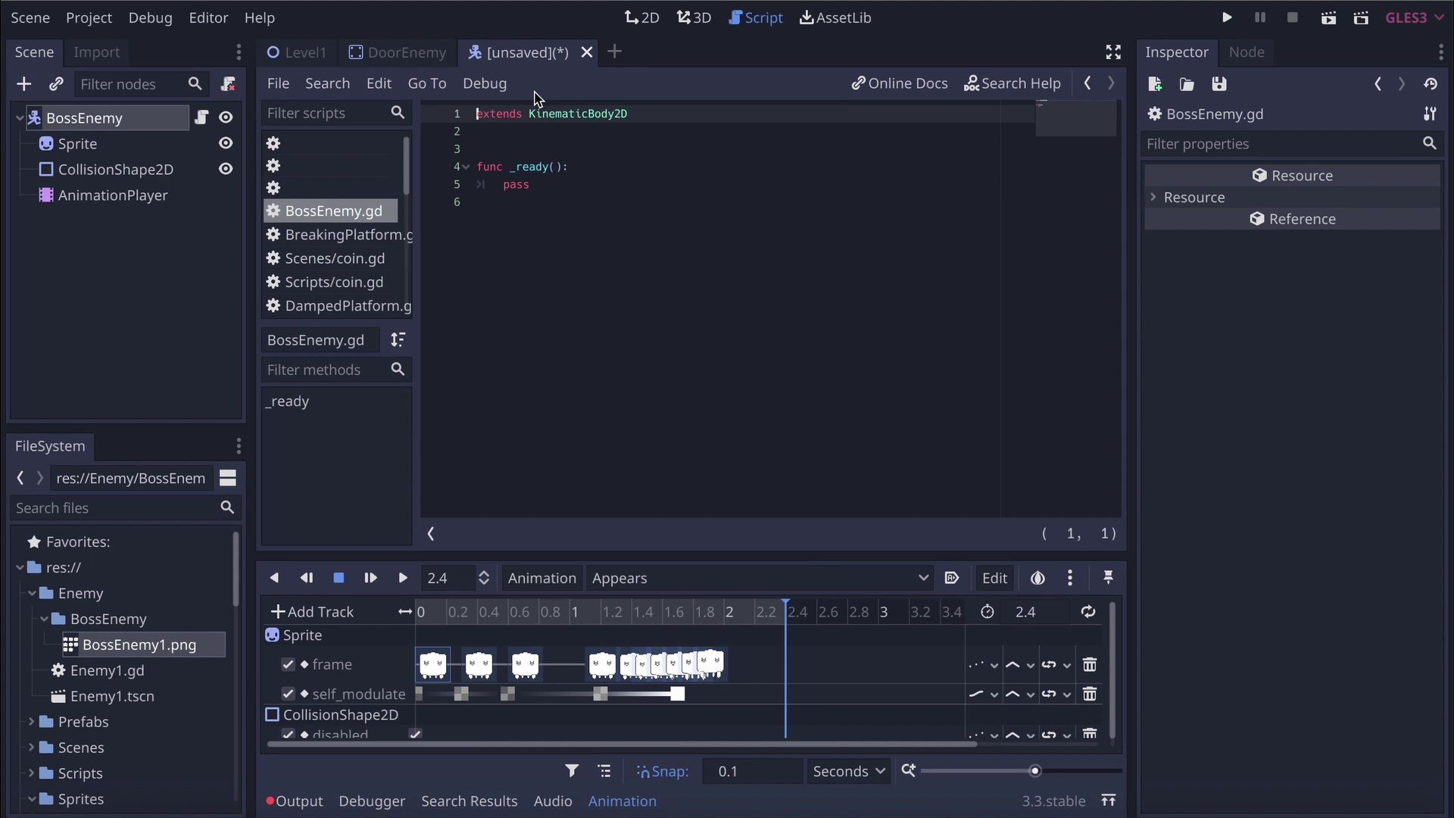
Add blank lines below the _ready function in BossEnemy.gd and remove its placeholder pass statement
click(561, 184)
key(Return)
key(Return)
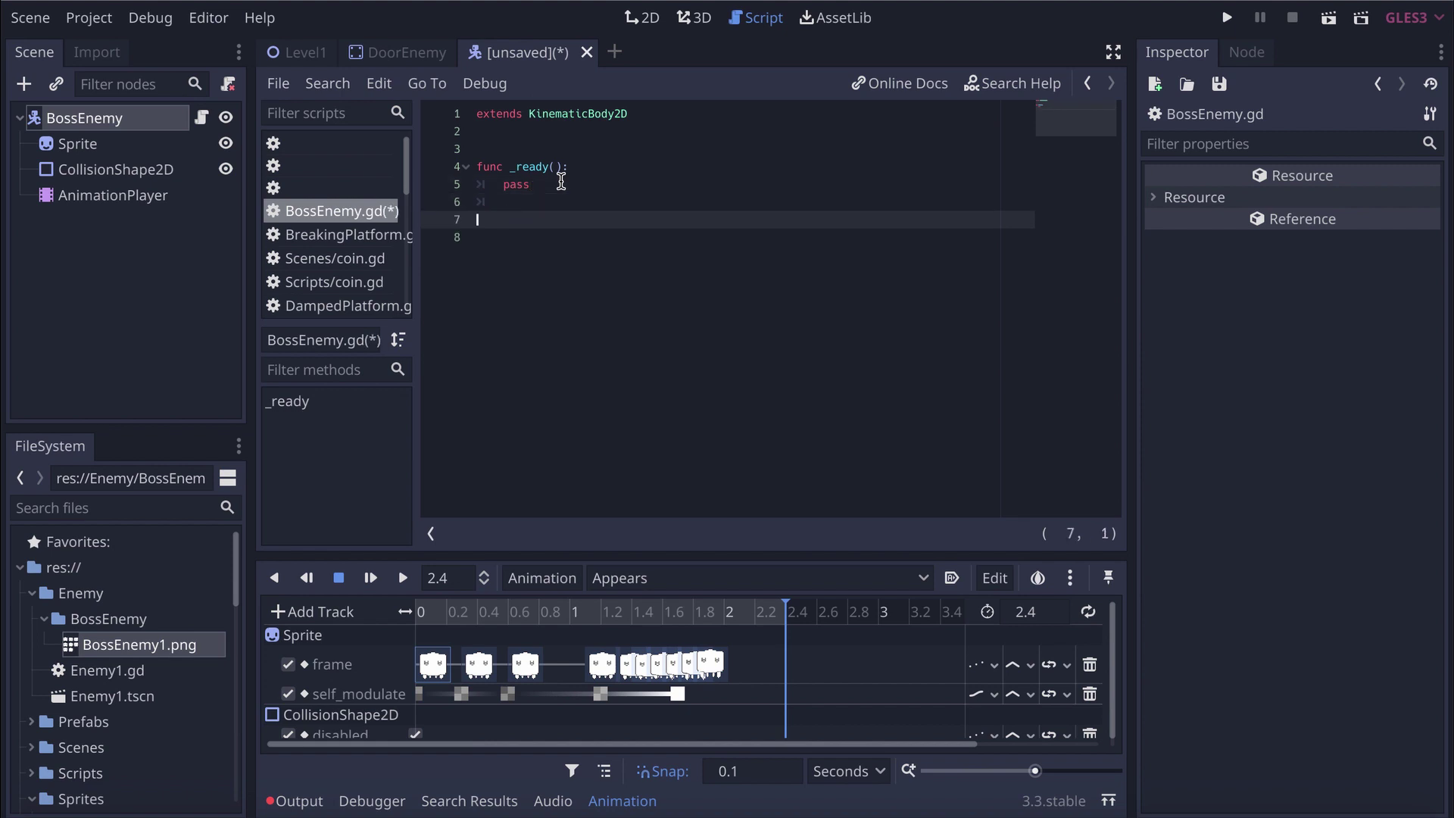
click(561, 167)
click(526, 184)
drag(526, 185, 503, 185)
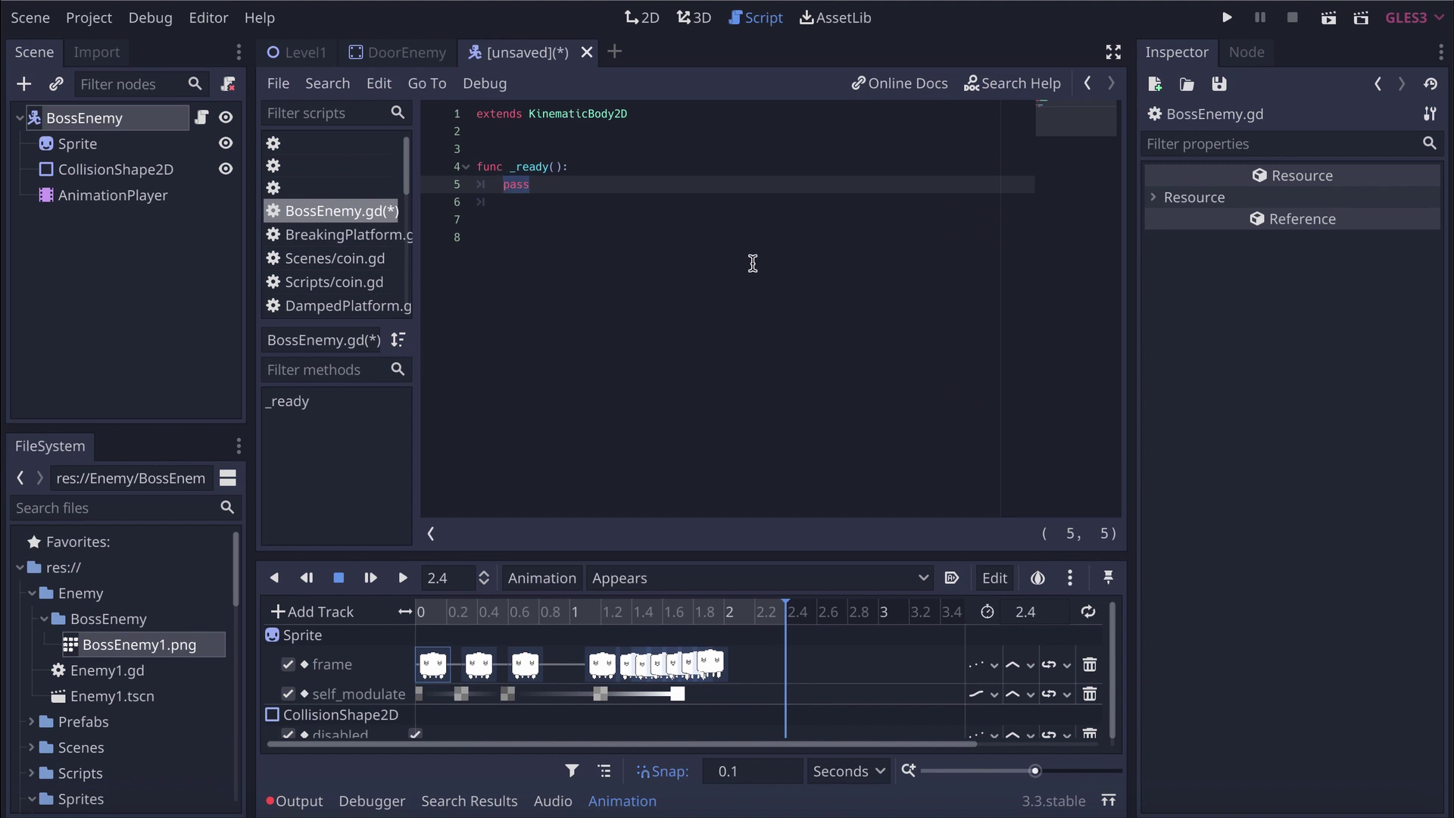
text(1)
text($A)
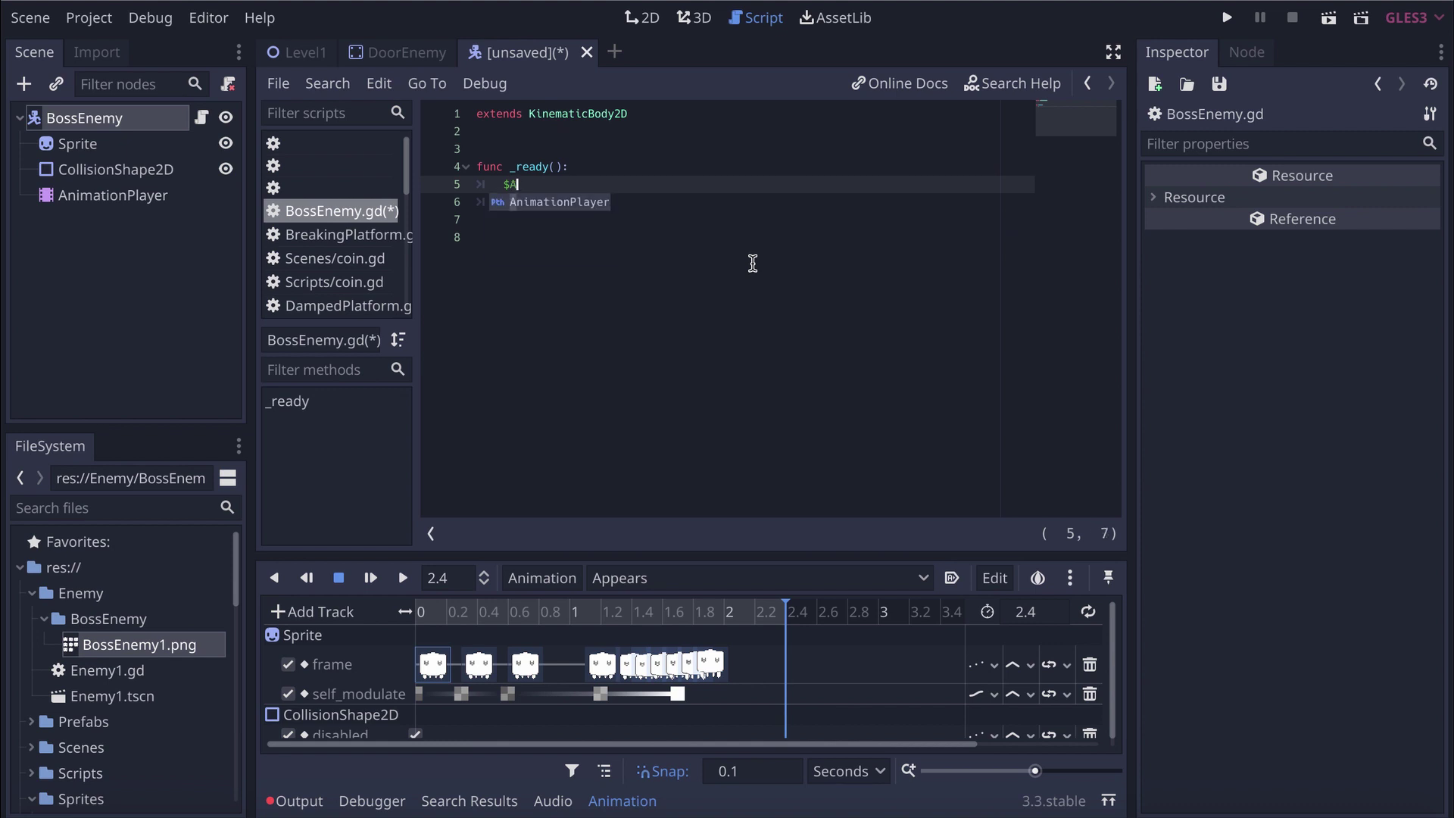
key(BackSpace)
key(BackSpace)
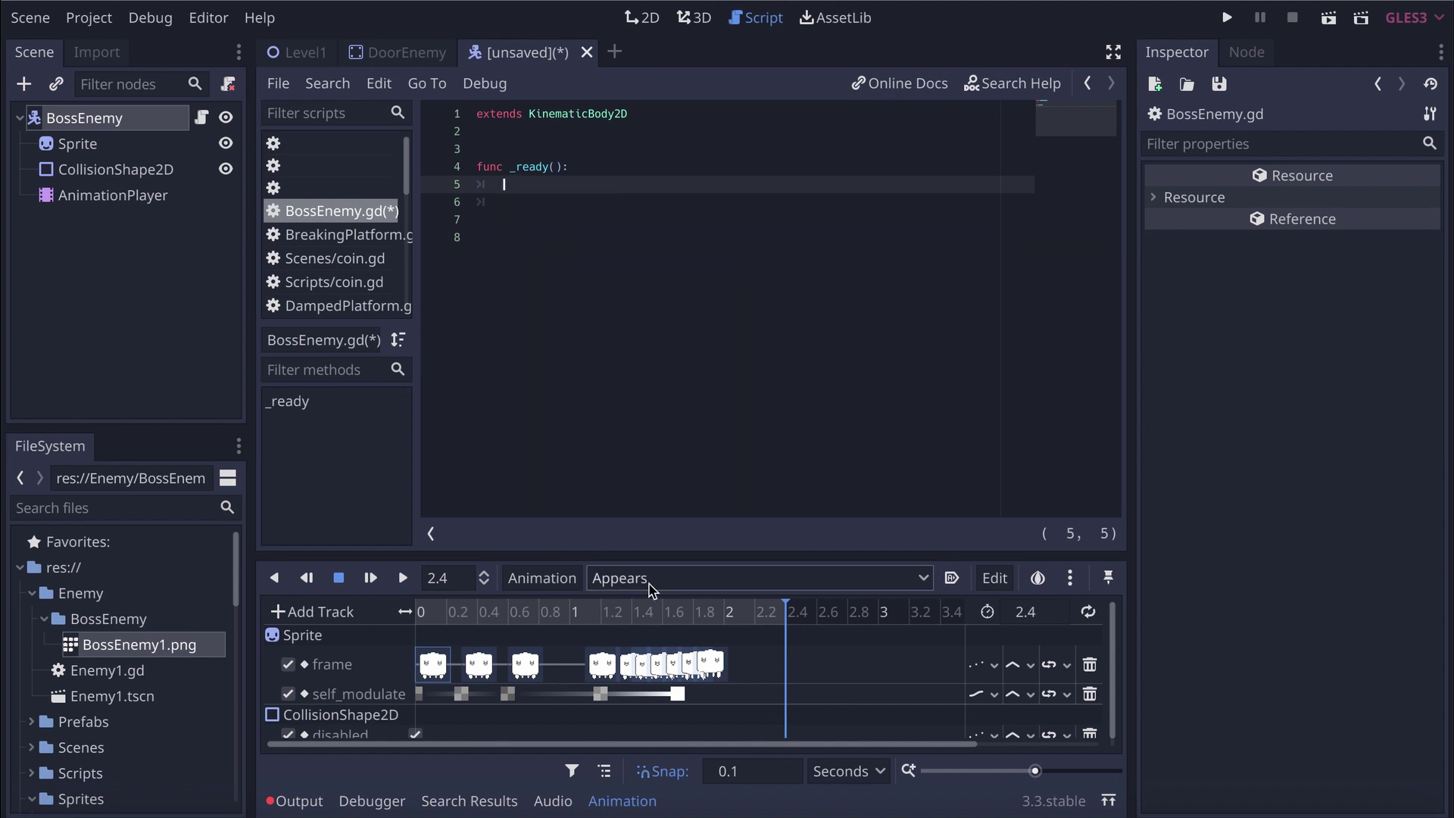
Create a new animation named invisible in the AnimationPlayer
click(557, 579)
click(584, 469)
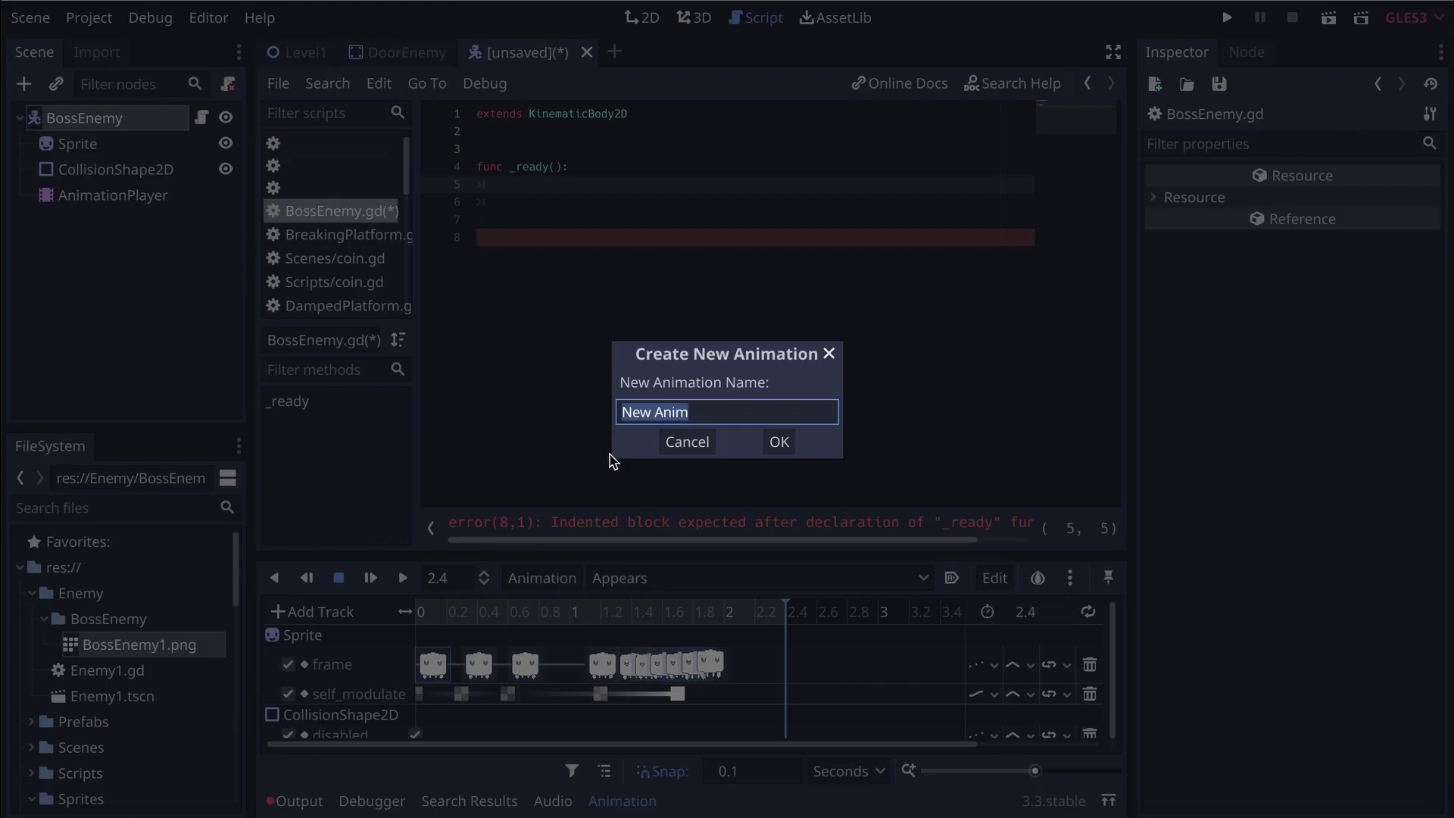
text(invisible)
click(781, 445)
Set the Sprite's frame to 1 and key it on a new frame track at 0 s of the invisible animation
click(426, 613)
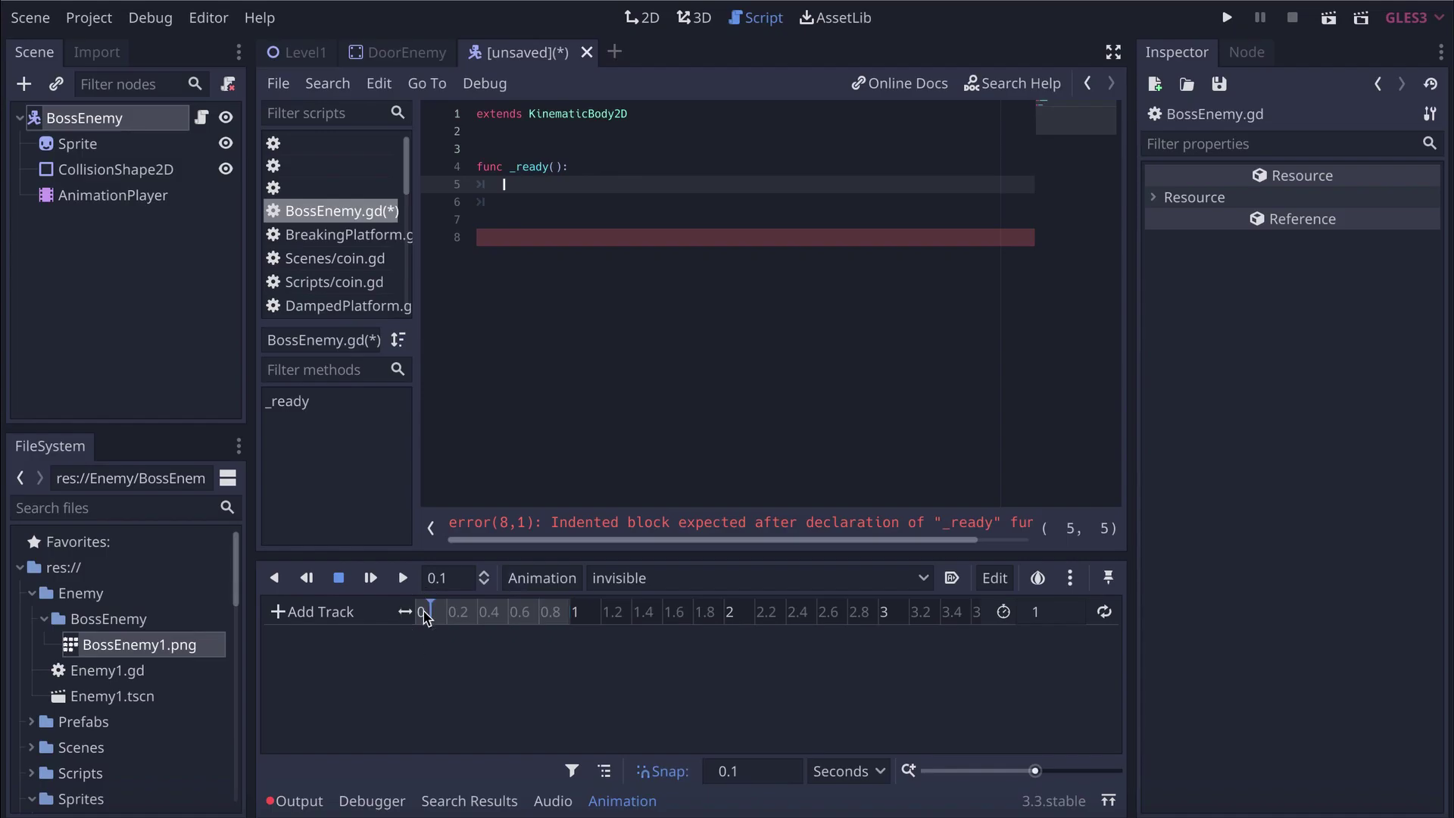
click(417, 612)
click(129, 142)
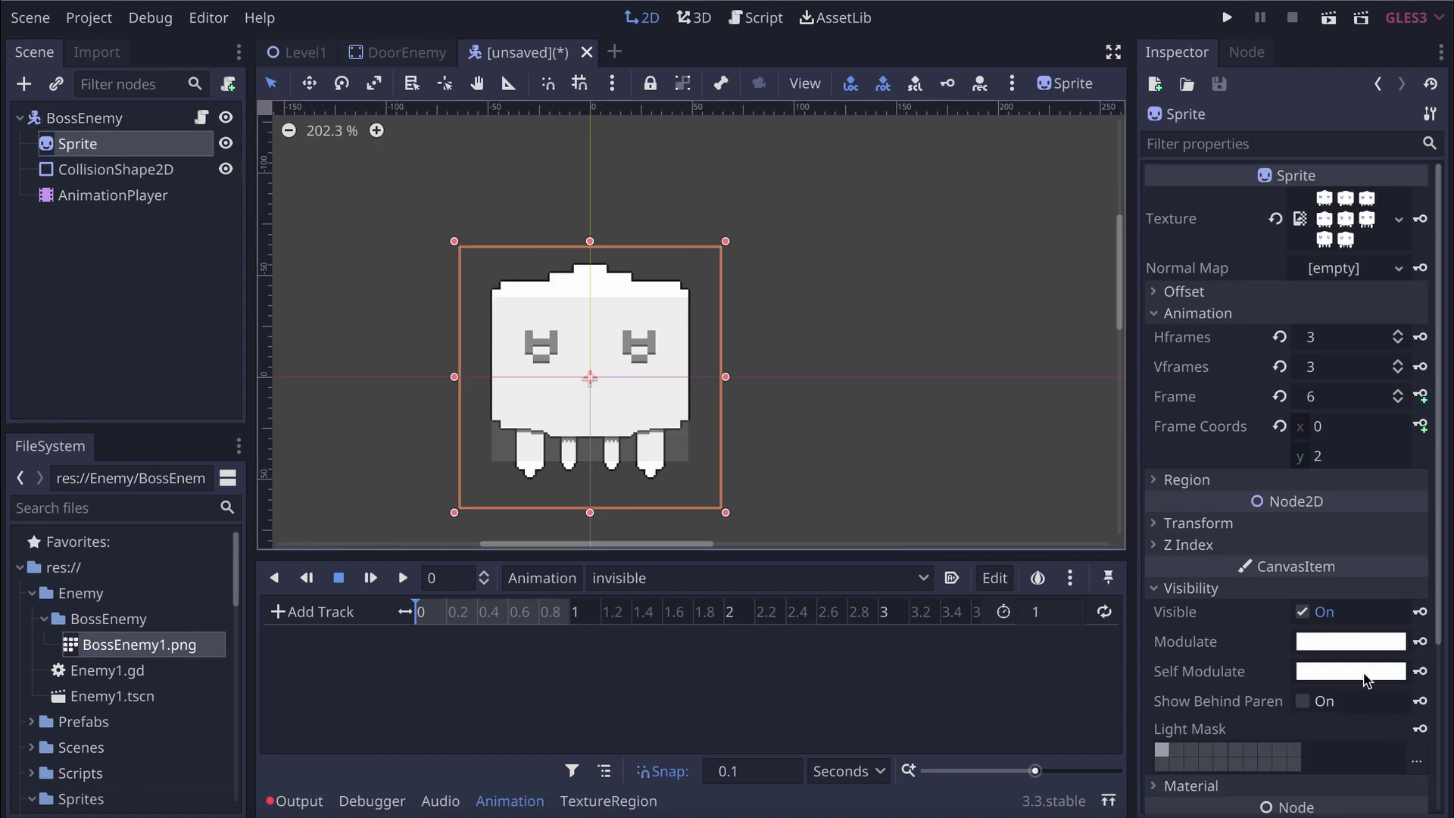
click(1399, 402)
click(1399, 402)
click(1398, 403)
click(1398, 402)
click(1398, 402)
click(1422, 396)
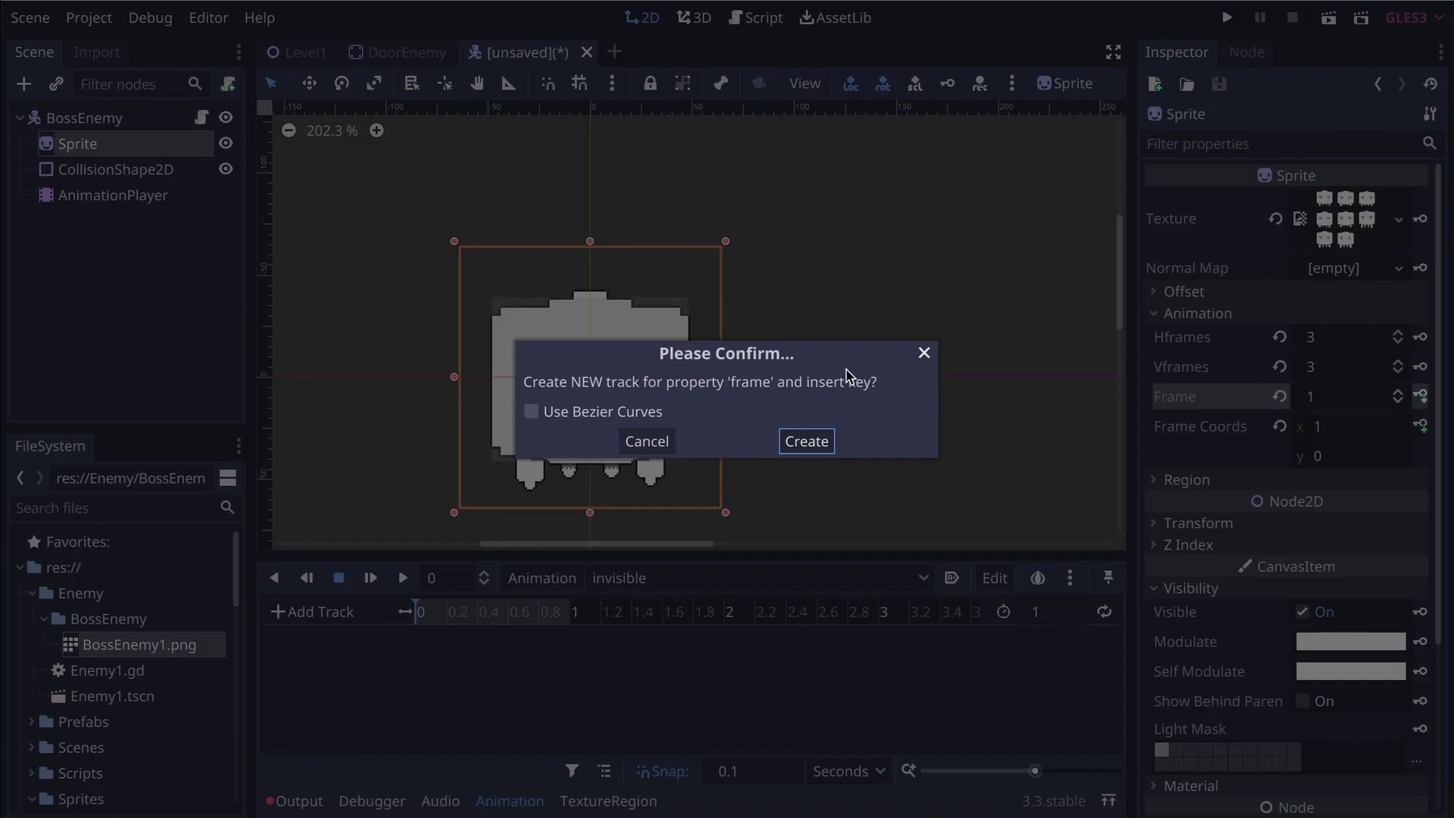
click(807, 442)
Key the CollisionShape2D's current position on a new track at 0 s of the invisible animation
click(146, 170)
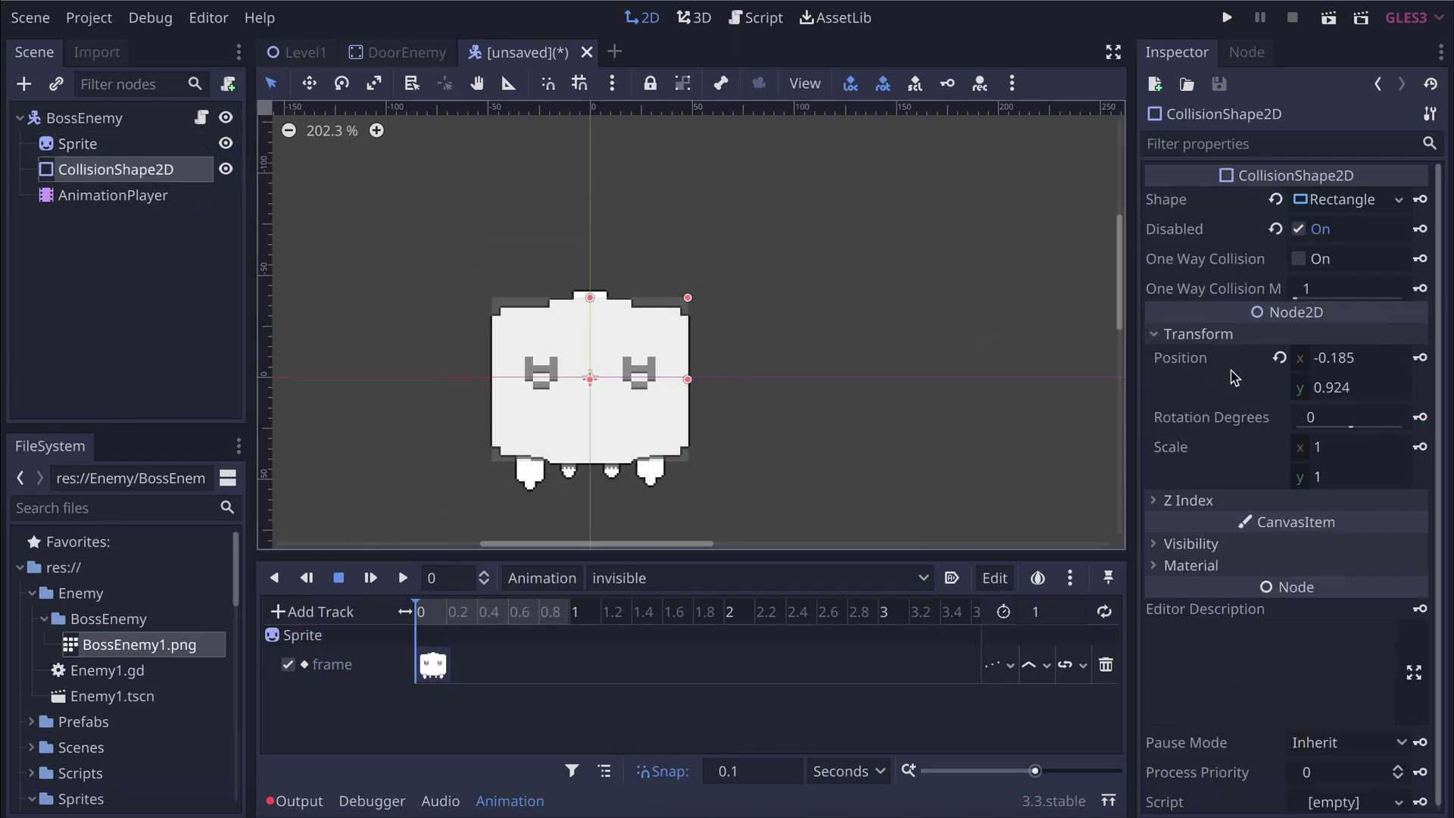
click(1423, 359)
click(793, 444)
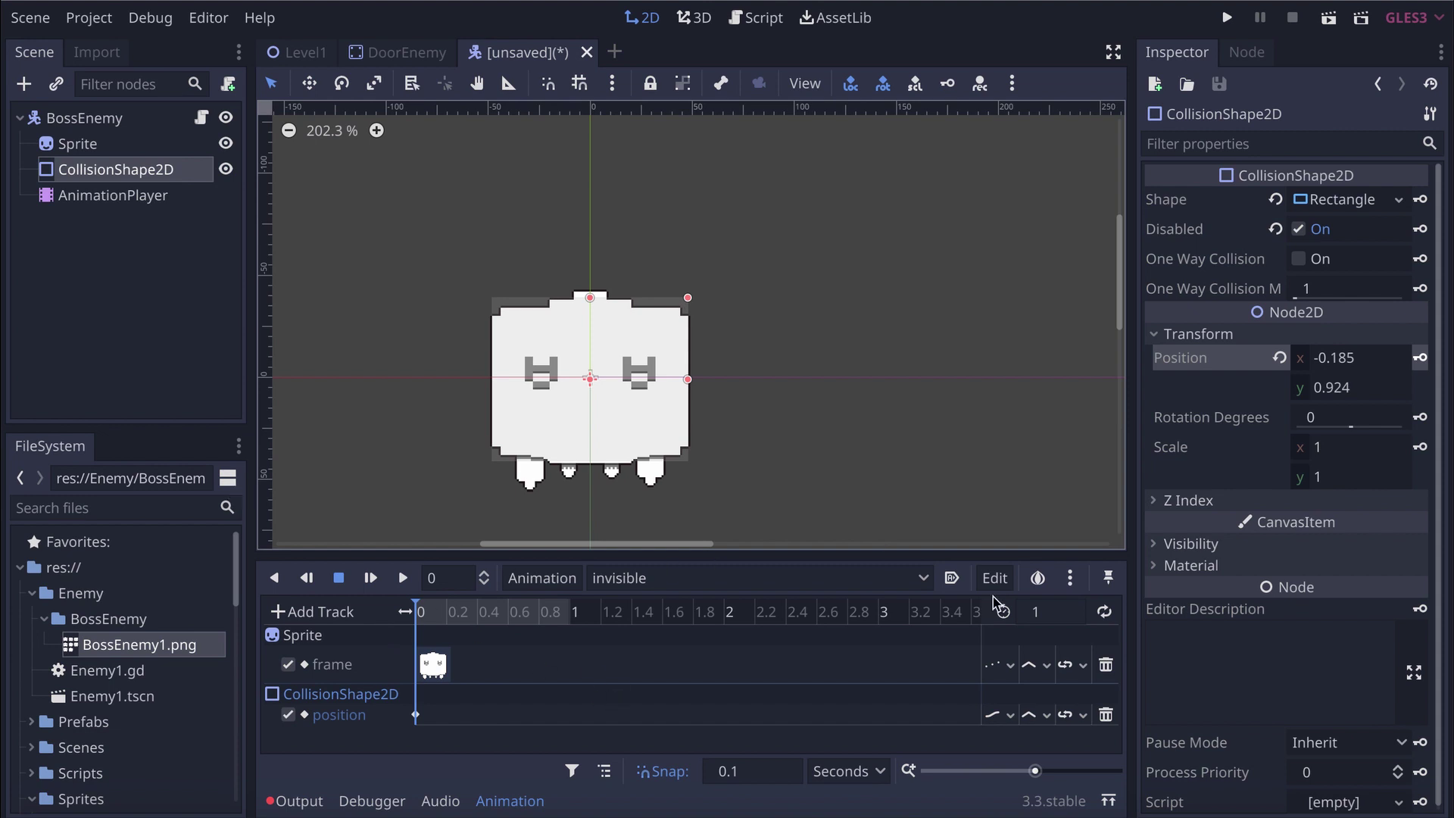
scroll(1236, 612, down, 1)
click(1160, 540)
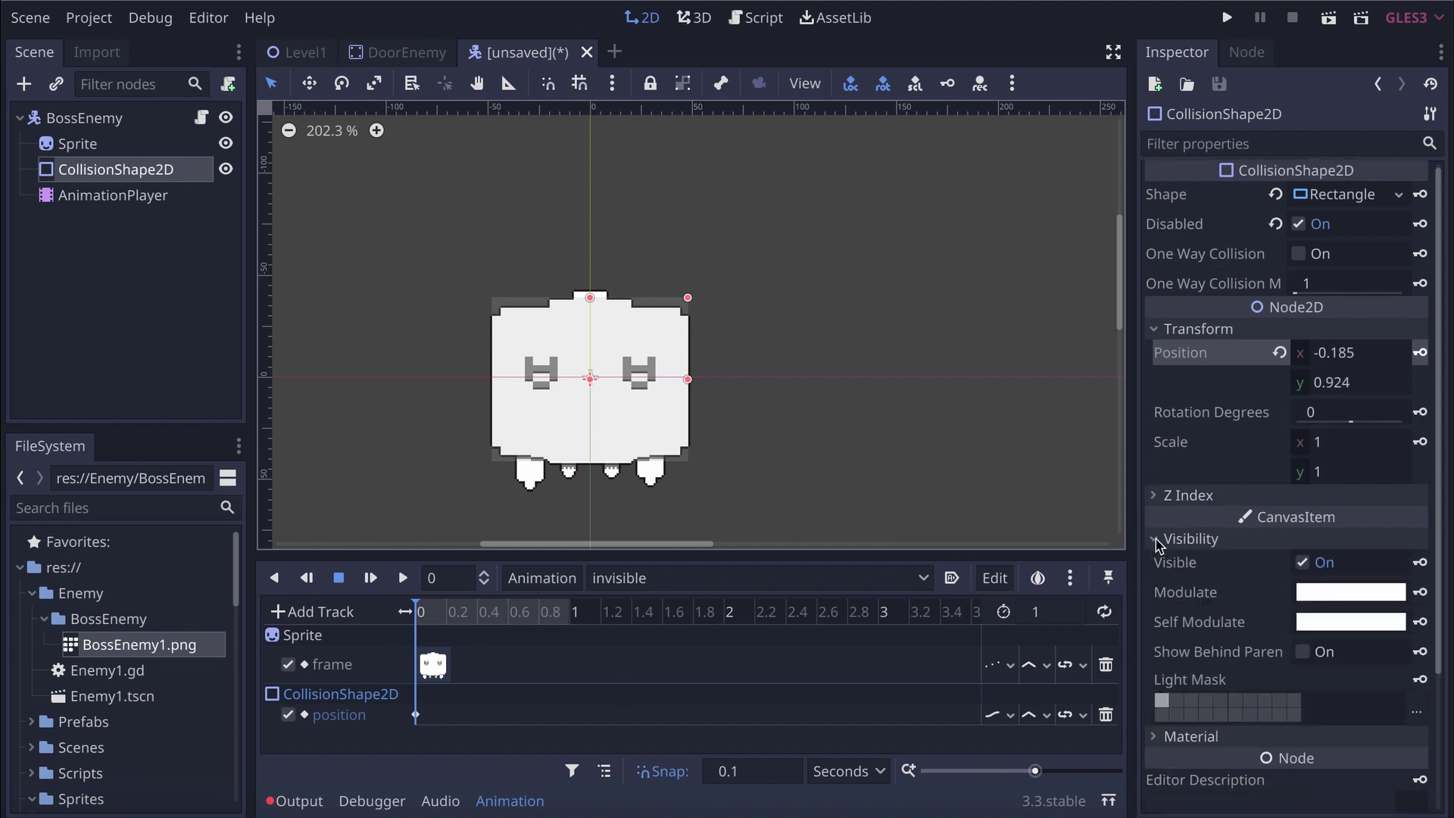
click(1396, 622)
drag(1220, 534, 939, 538)
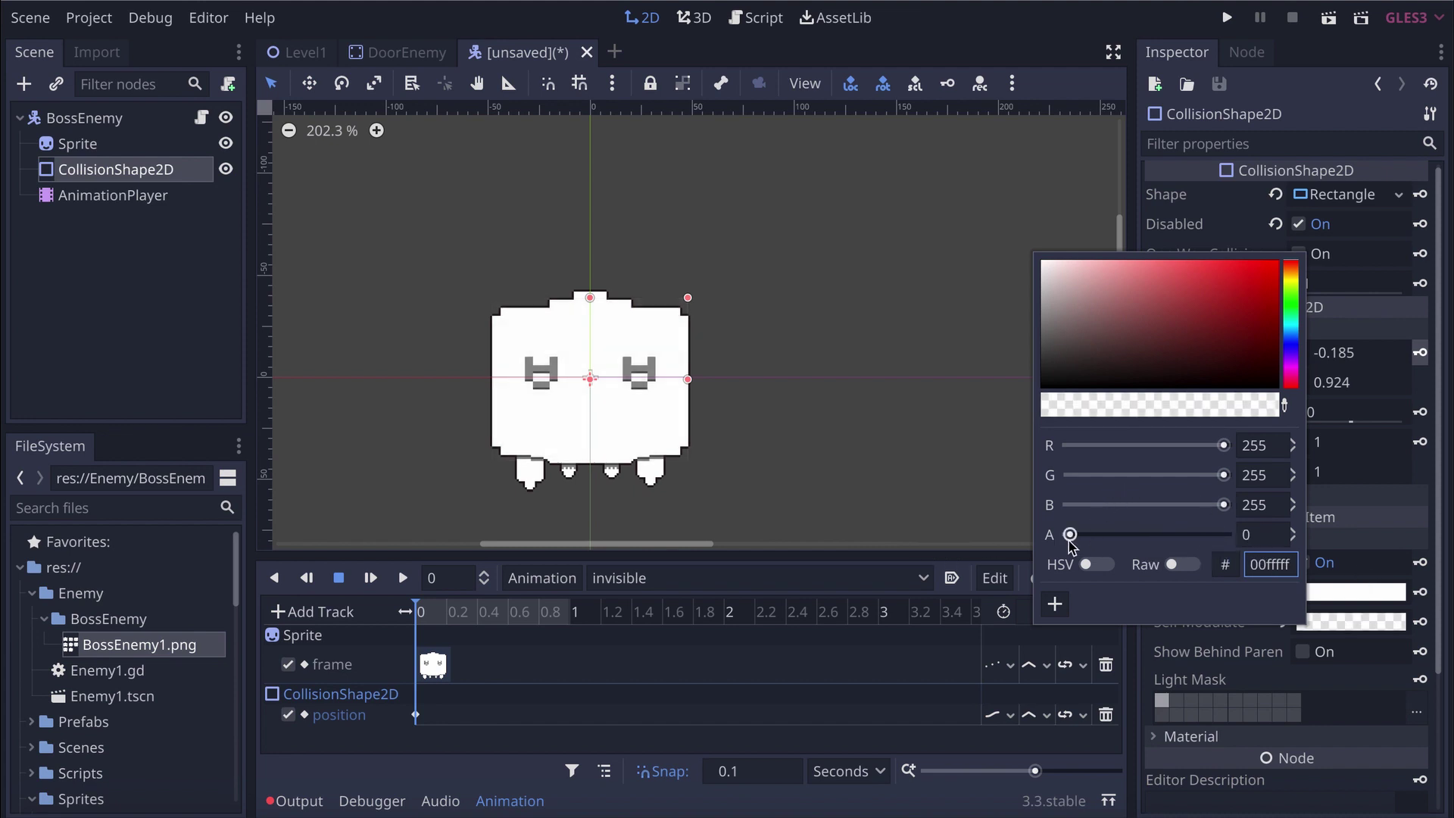
drag(1070, 534, 1297, 505)
drag(1223, 534, 1318, 522)
Set the Sprite's Self Modulate alpha to 0 and key it on a new track at 0 s
click(83, 144)
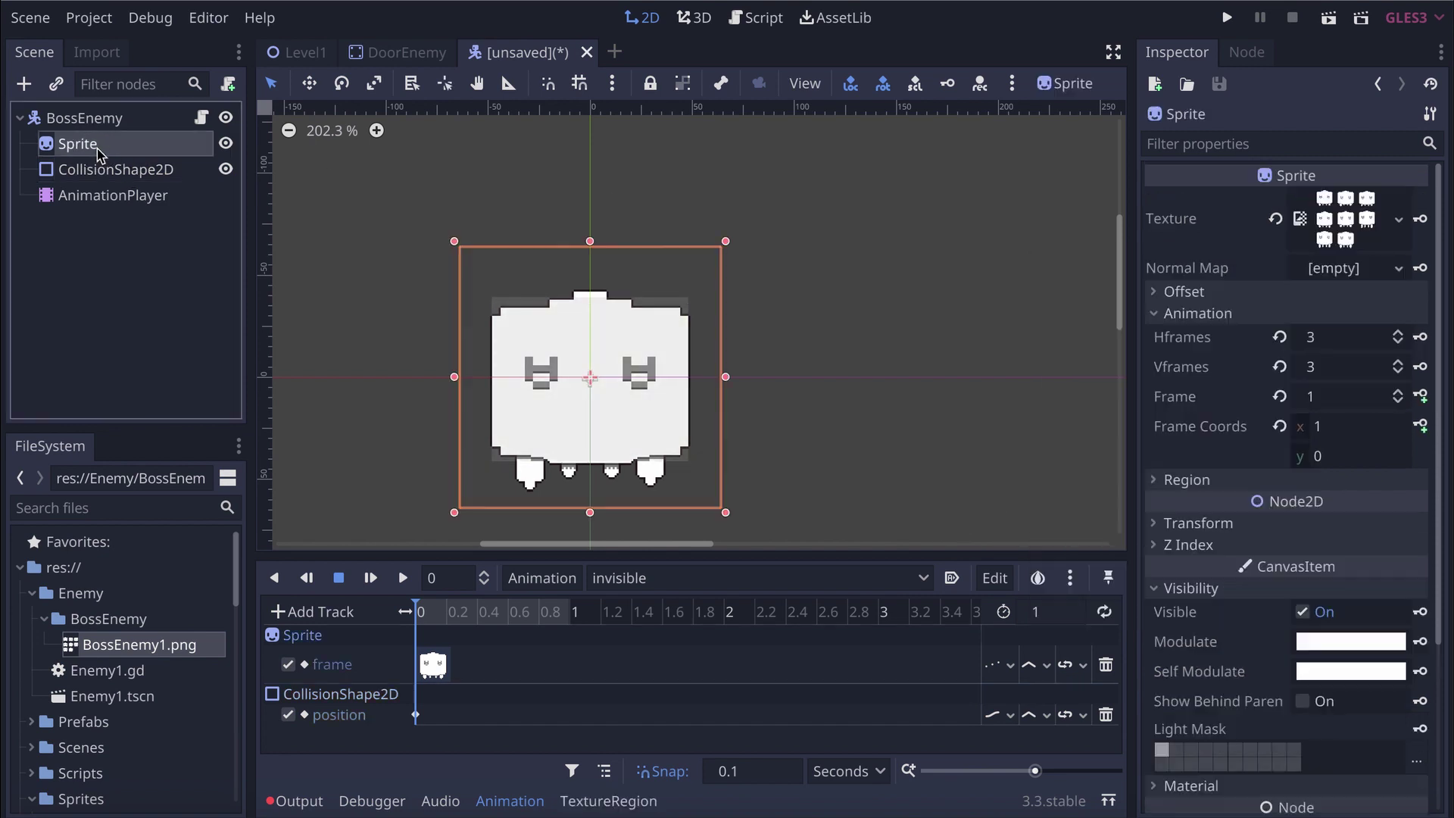
click(1332, 681)
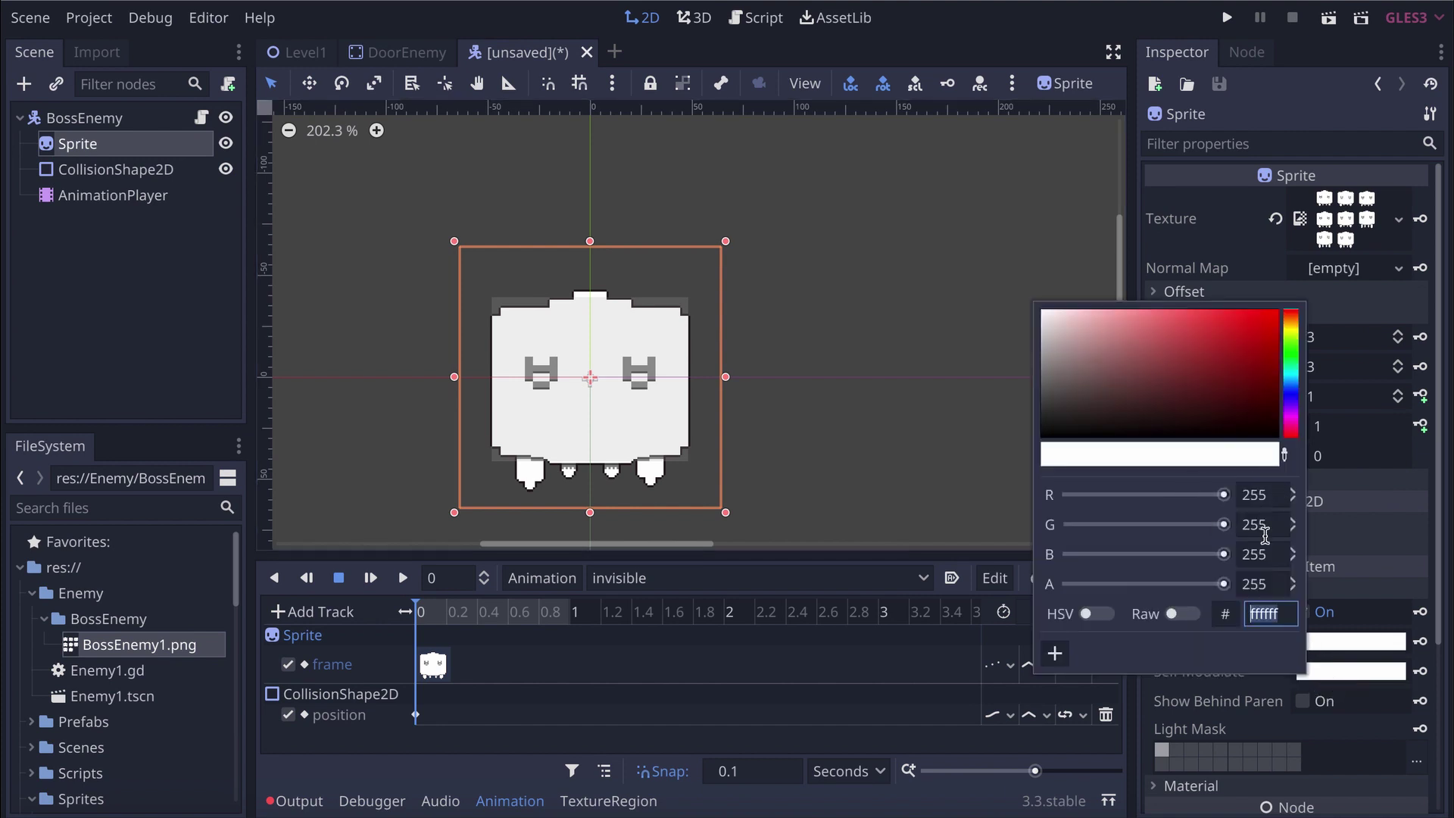
drag(1223, 584, 1066, 584)
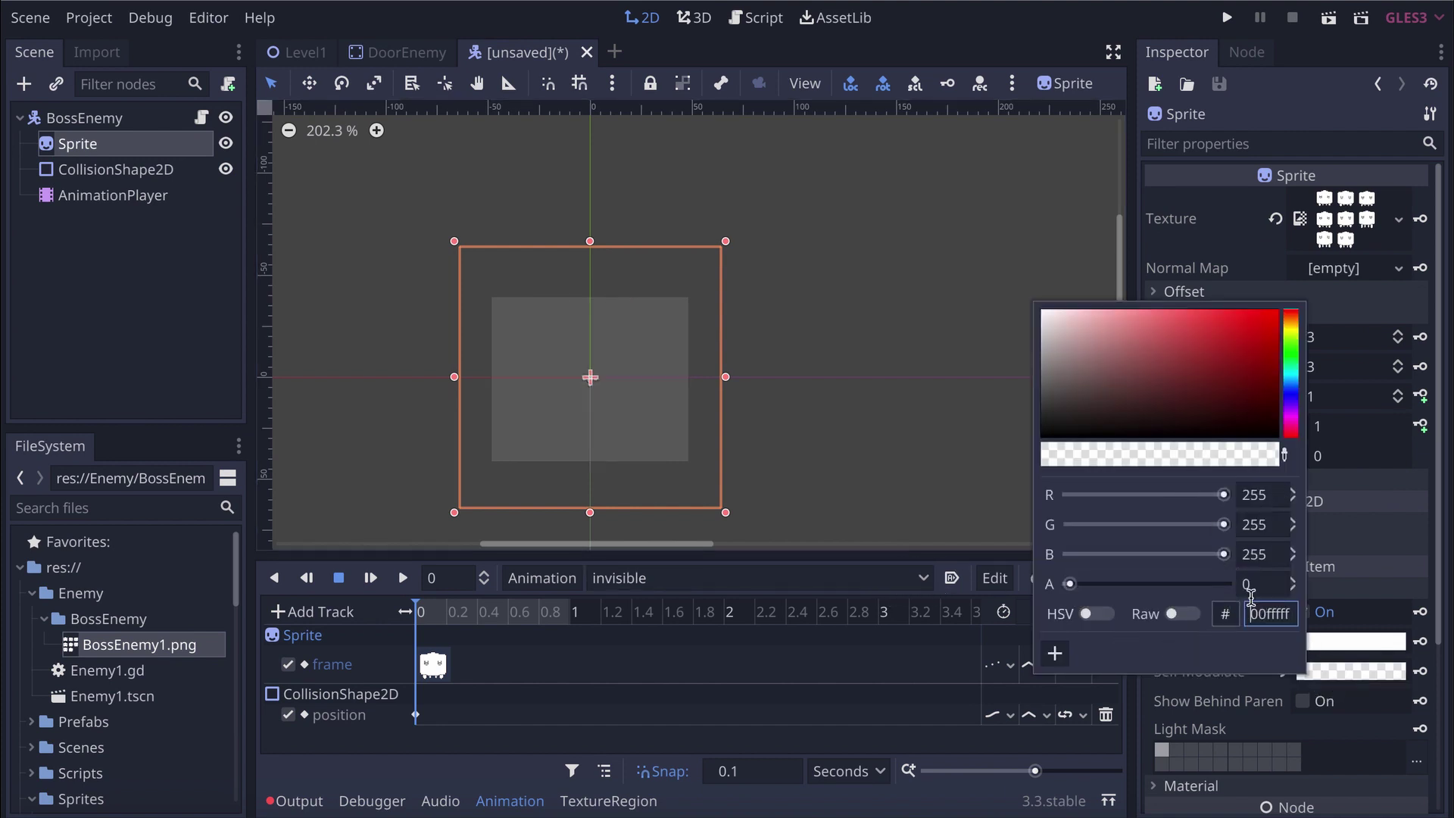
click(1422, 672)
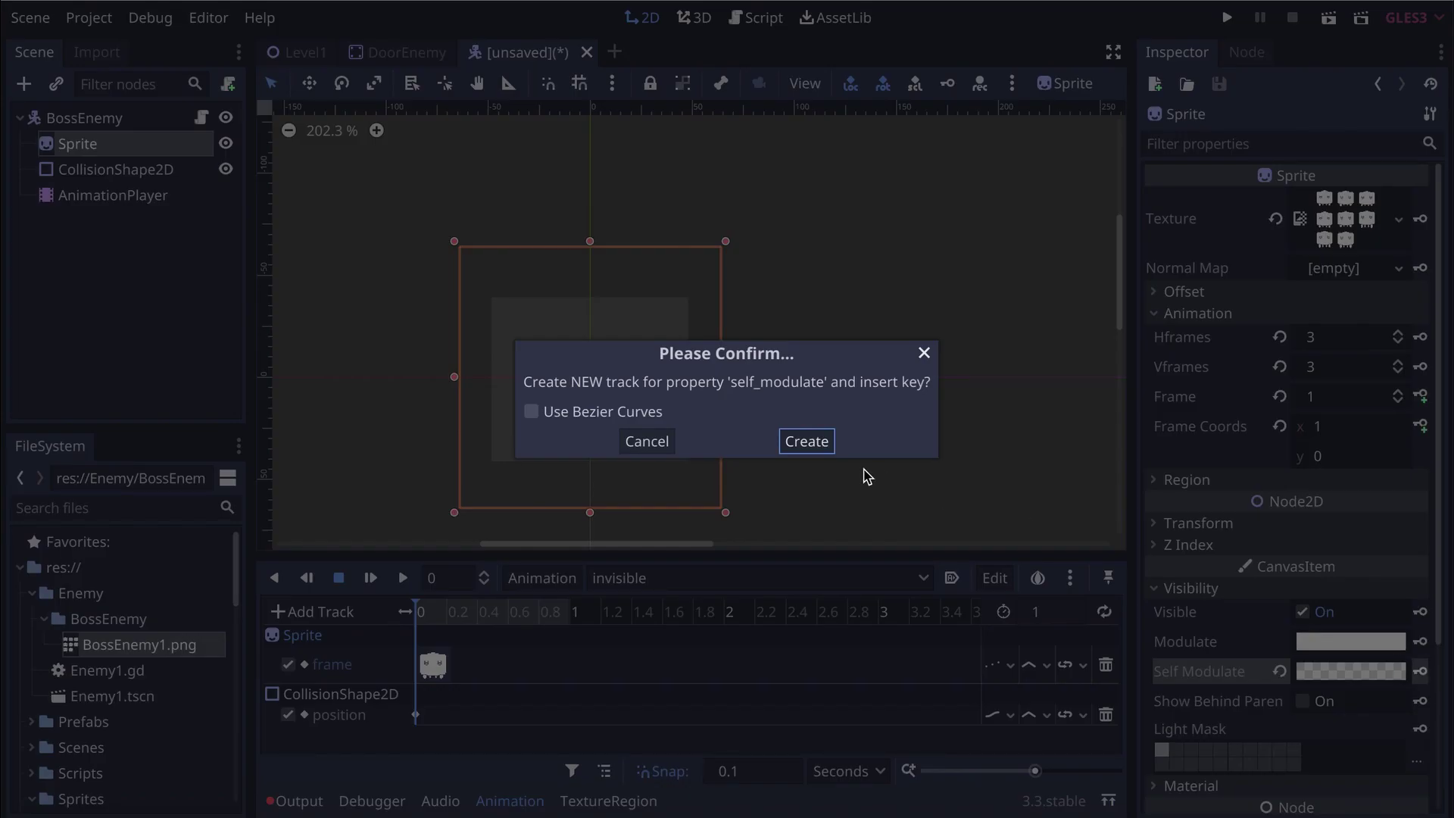
click(825, 447)
Set the invisible animation's length to 0.1 s and save the scene as BossEnemy.tscn in res://Prefabs
click(1059, 606)
text(.)
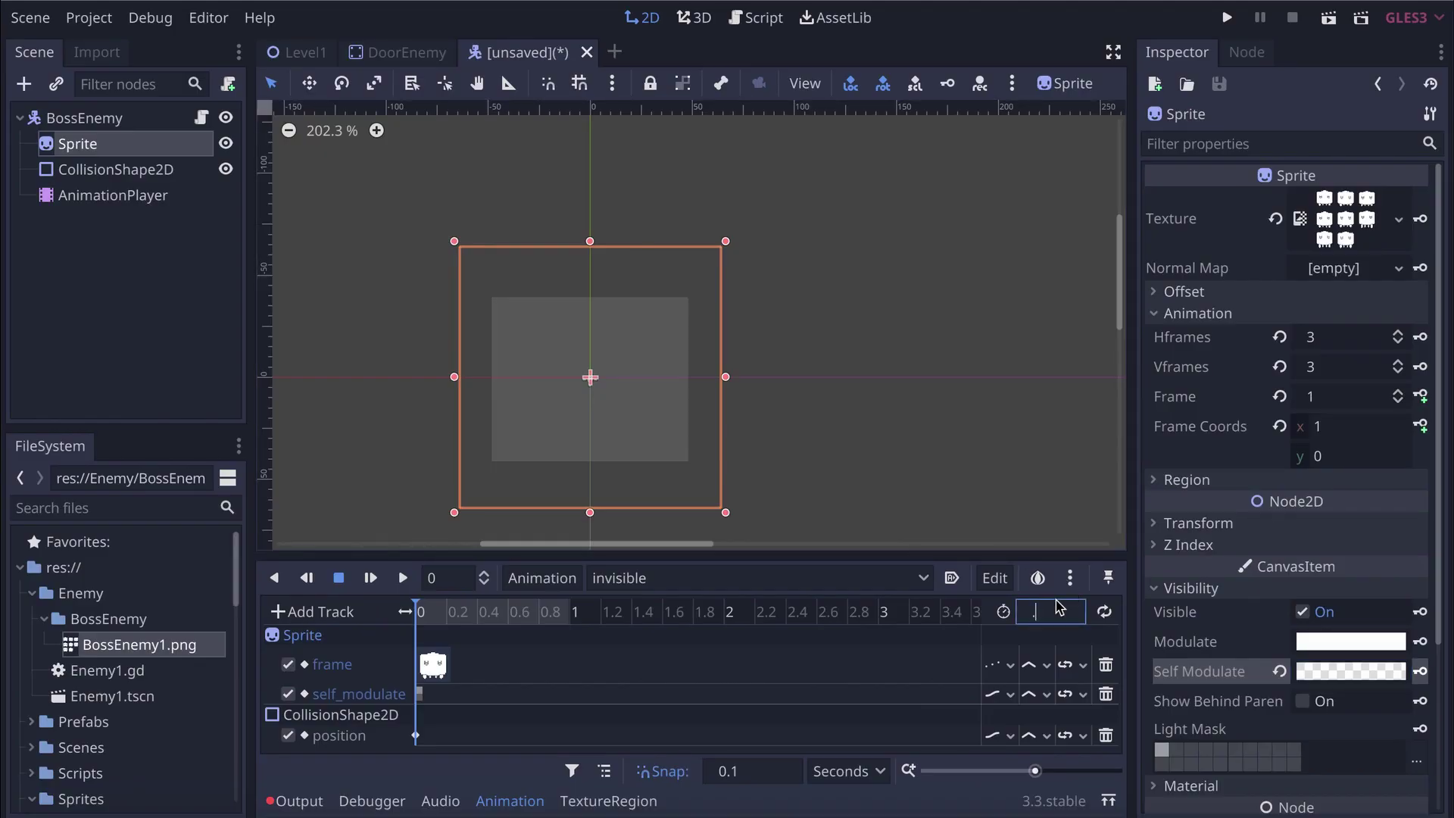
text(1)
key(Return)
key(ctrl+s)
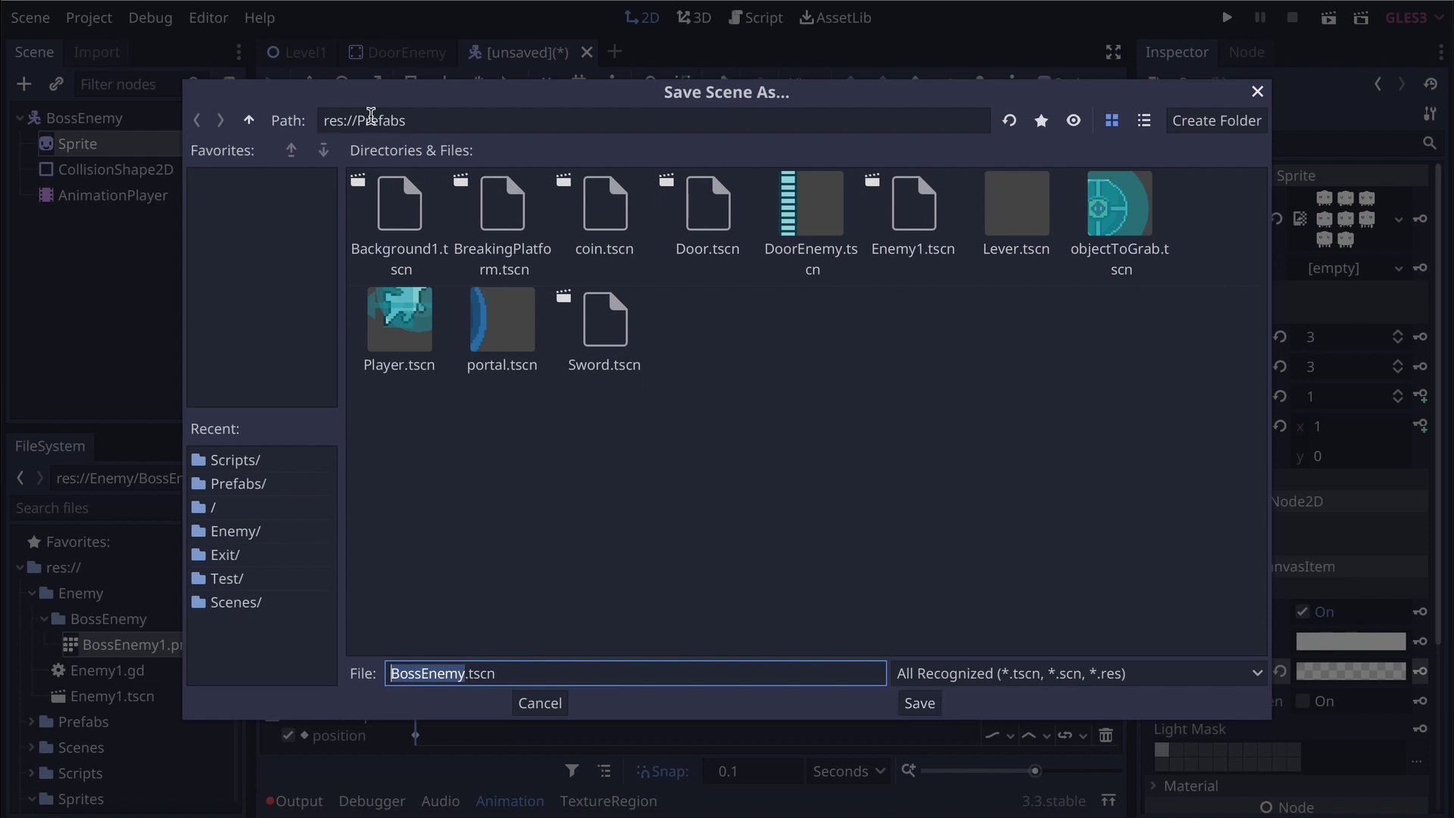
click(922, 704)
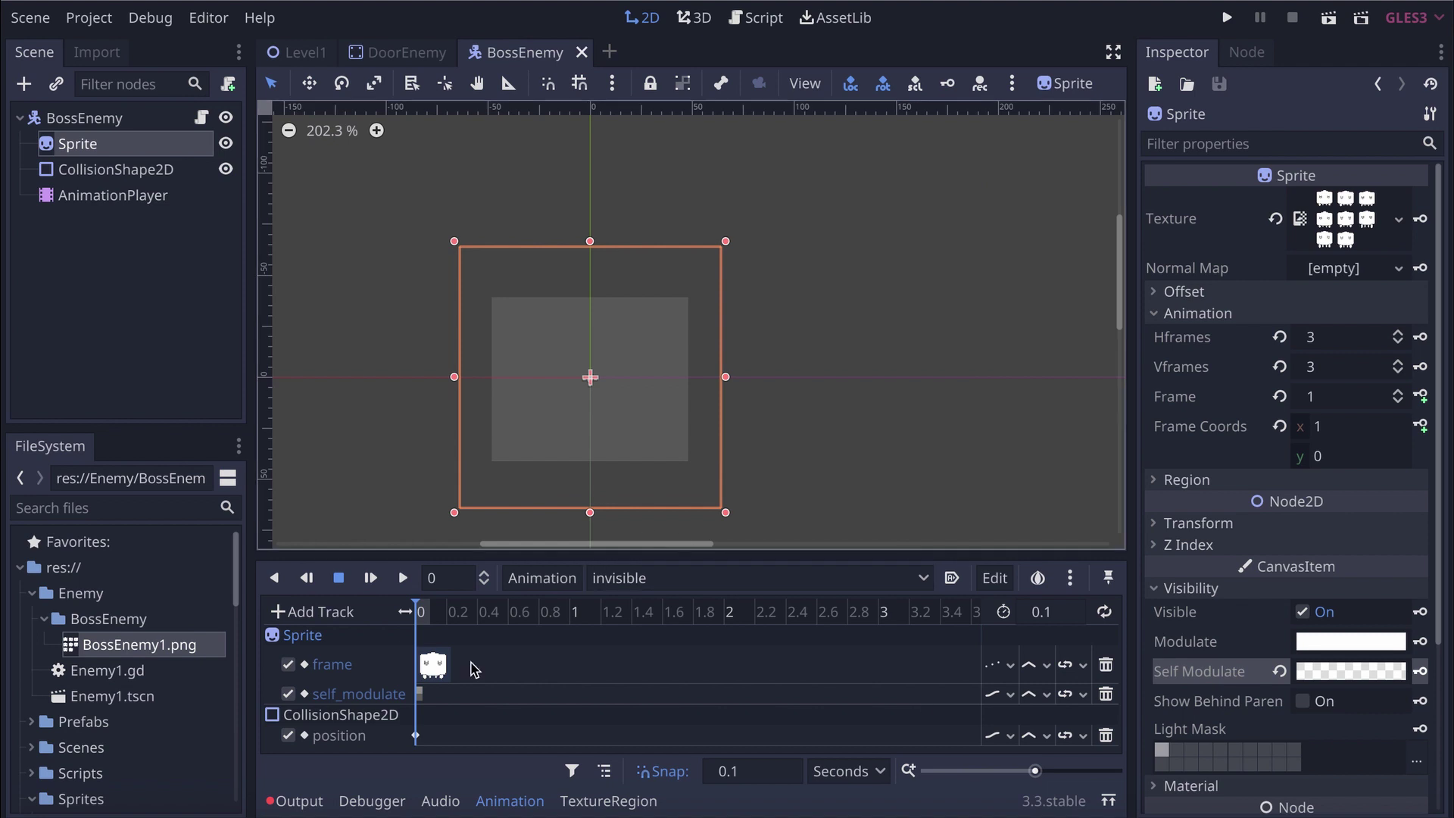
Try to turn off the CollisionShape2D's Disabled option with the Appears animation loaded and save the scene
click(666, 580)
click(660, 606)
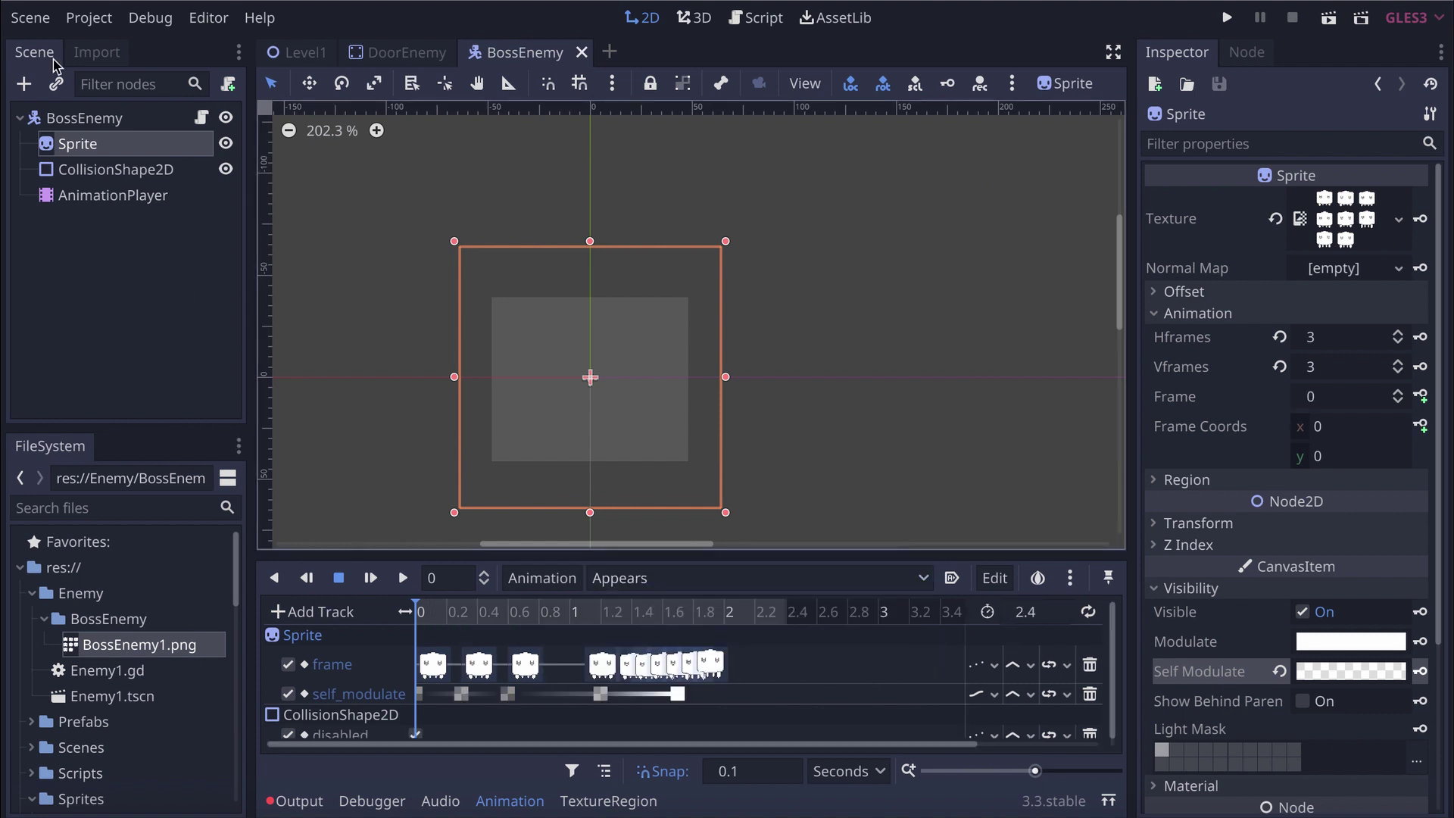
click(91, 195)
click(90, 169)
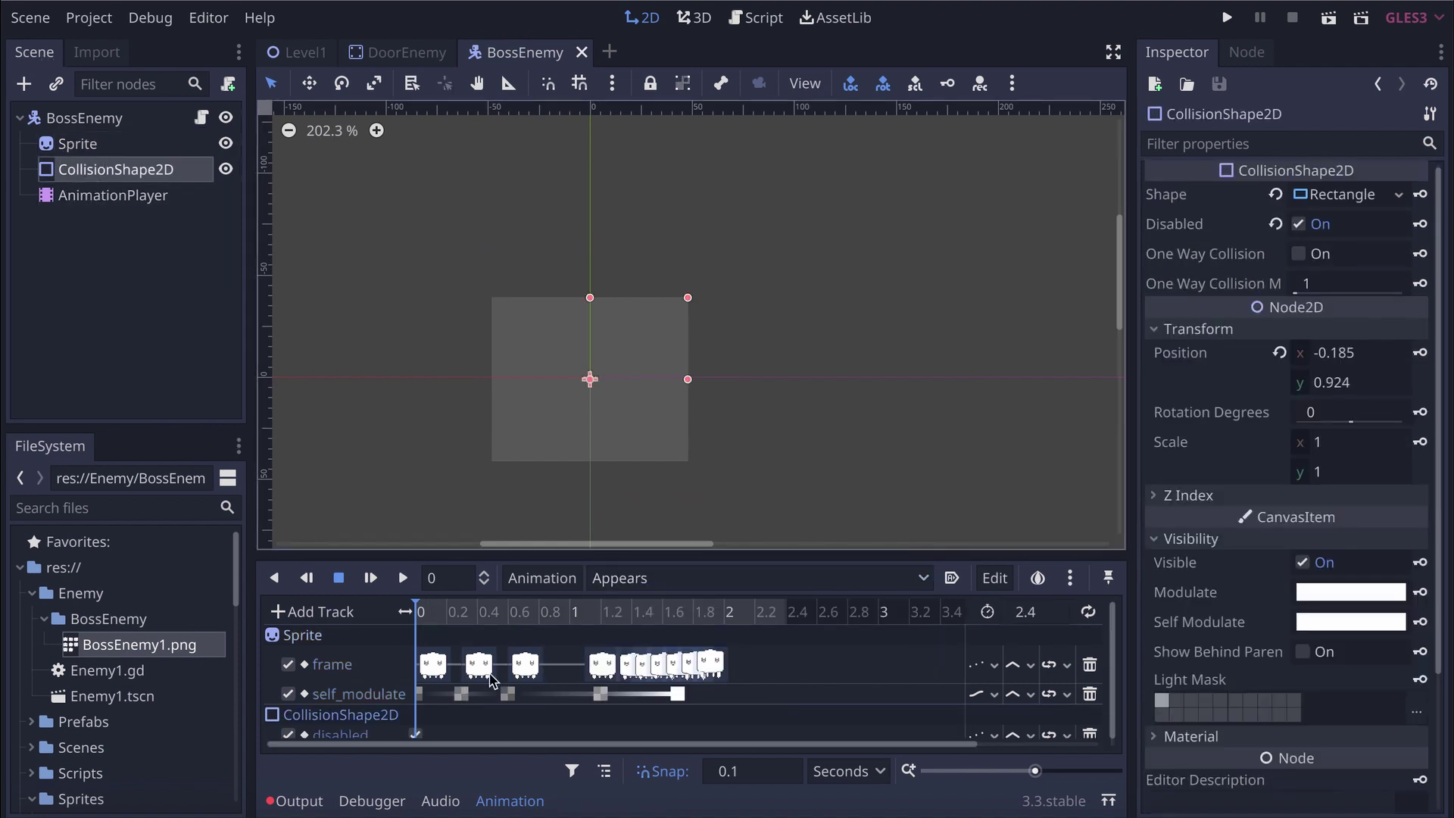
scroll(491, 680, down, 1)
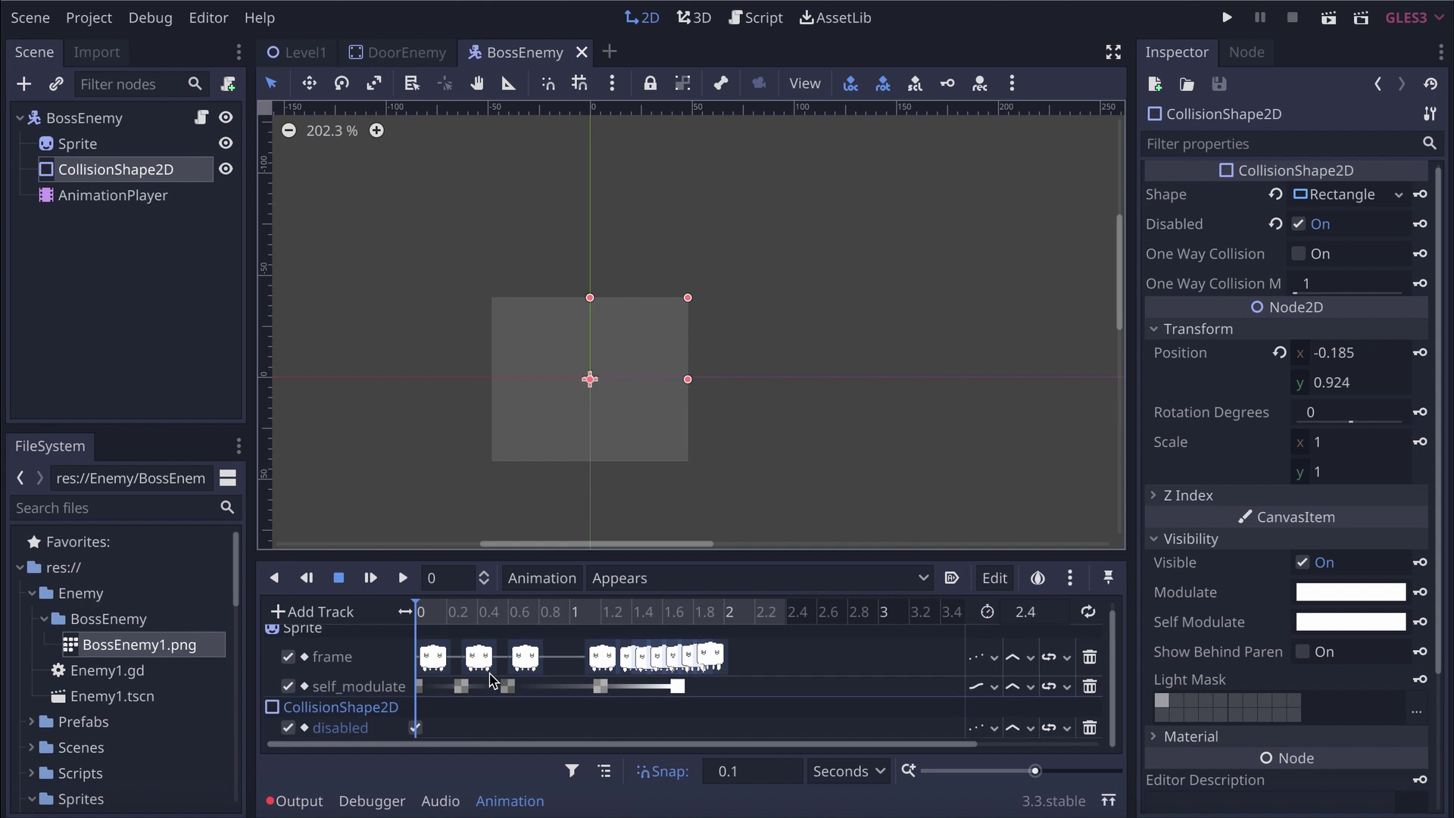
click(1298, 224)
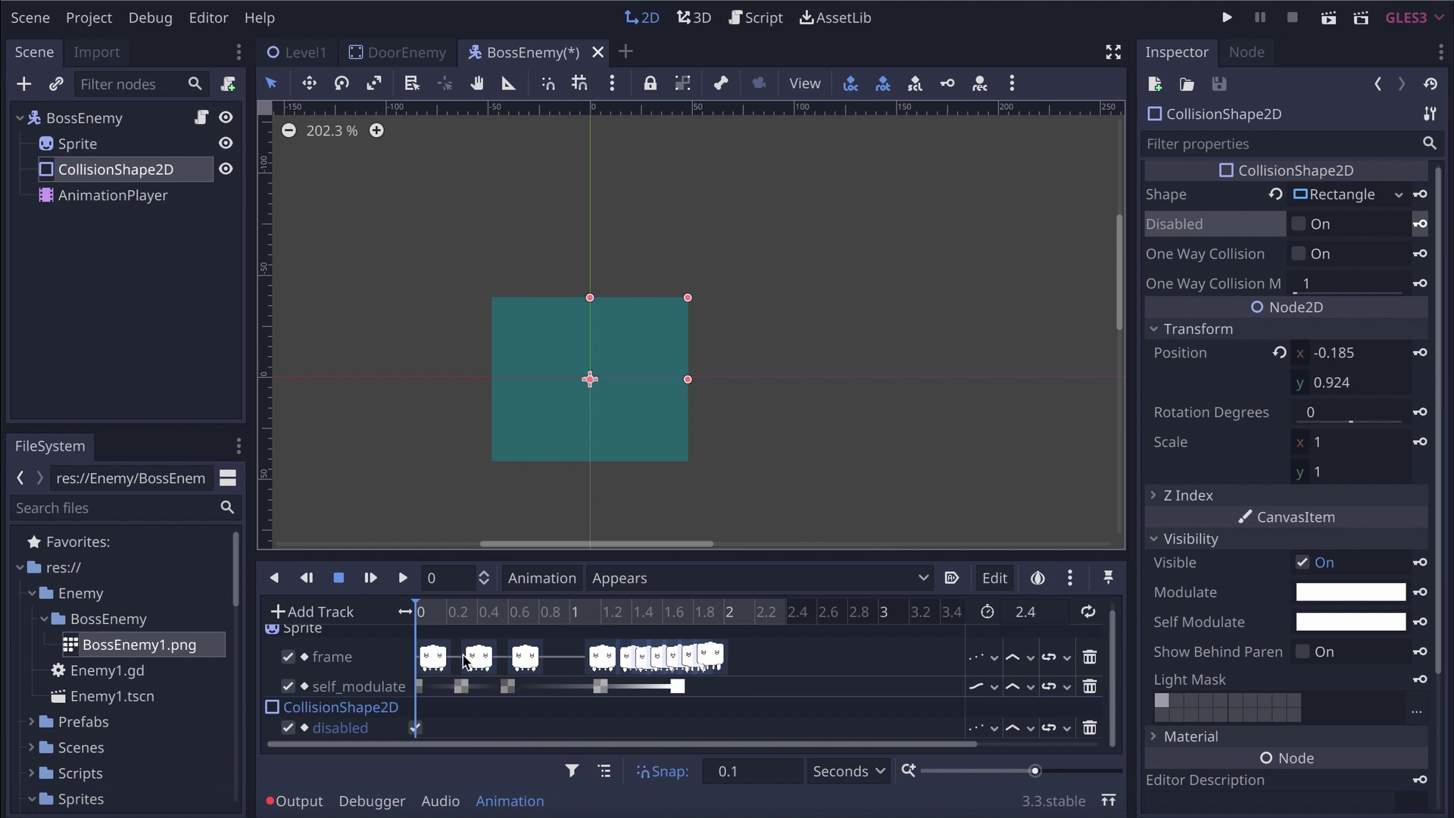
key(ctrl+s)
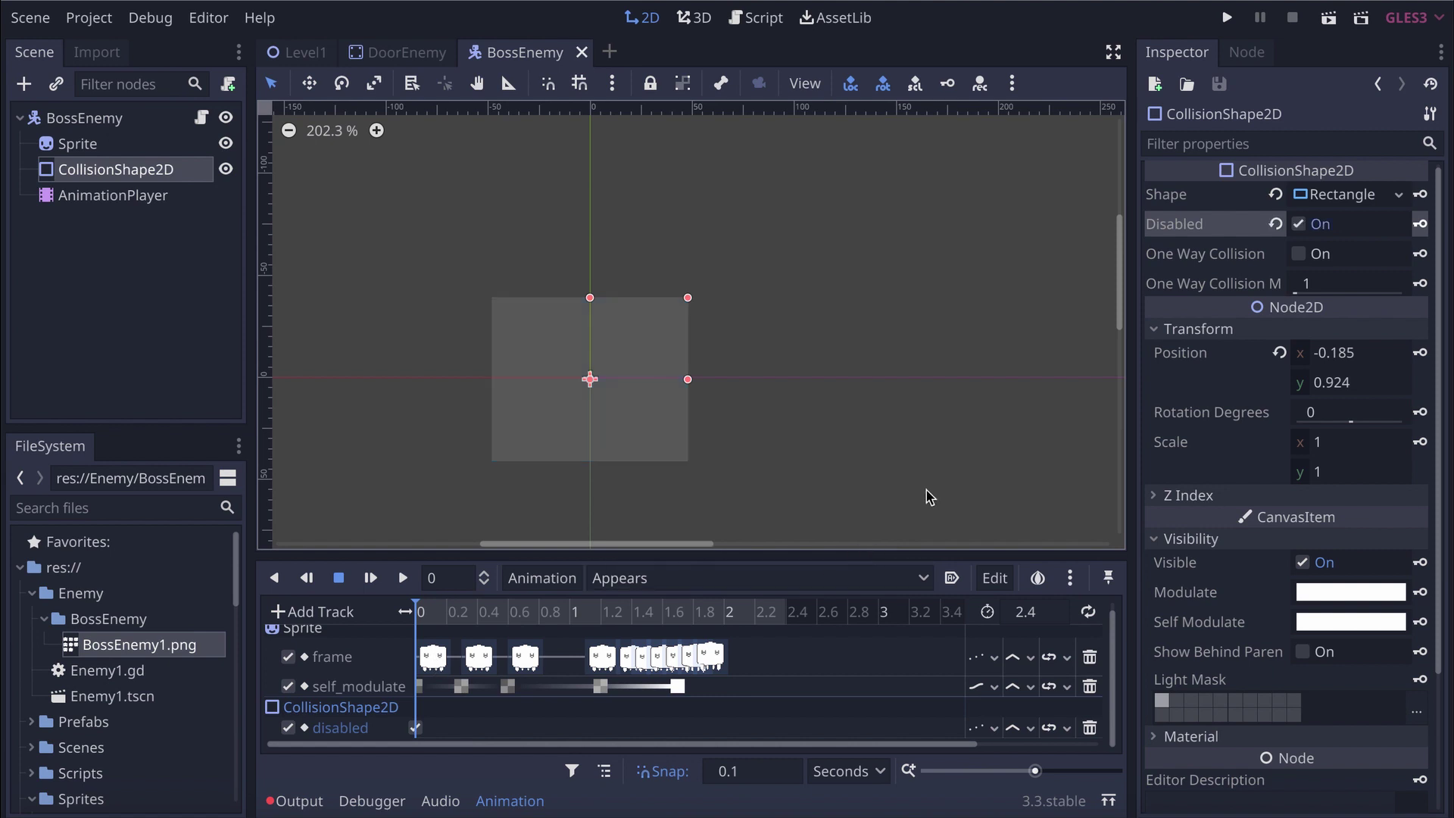
In the Idle animation, turn off the CollisionShape2D's Disabled option and key it at 0 s and 0.8 s
click(615, 579)
click(627, 630)
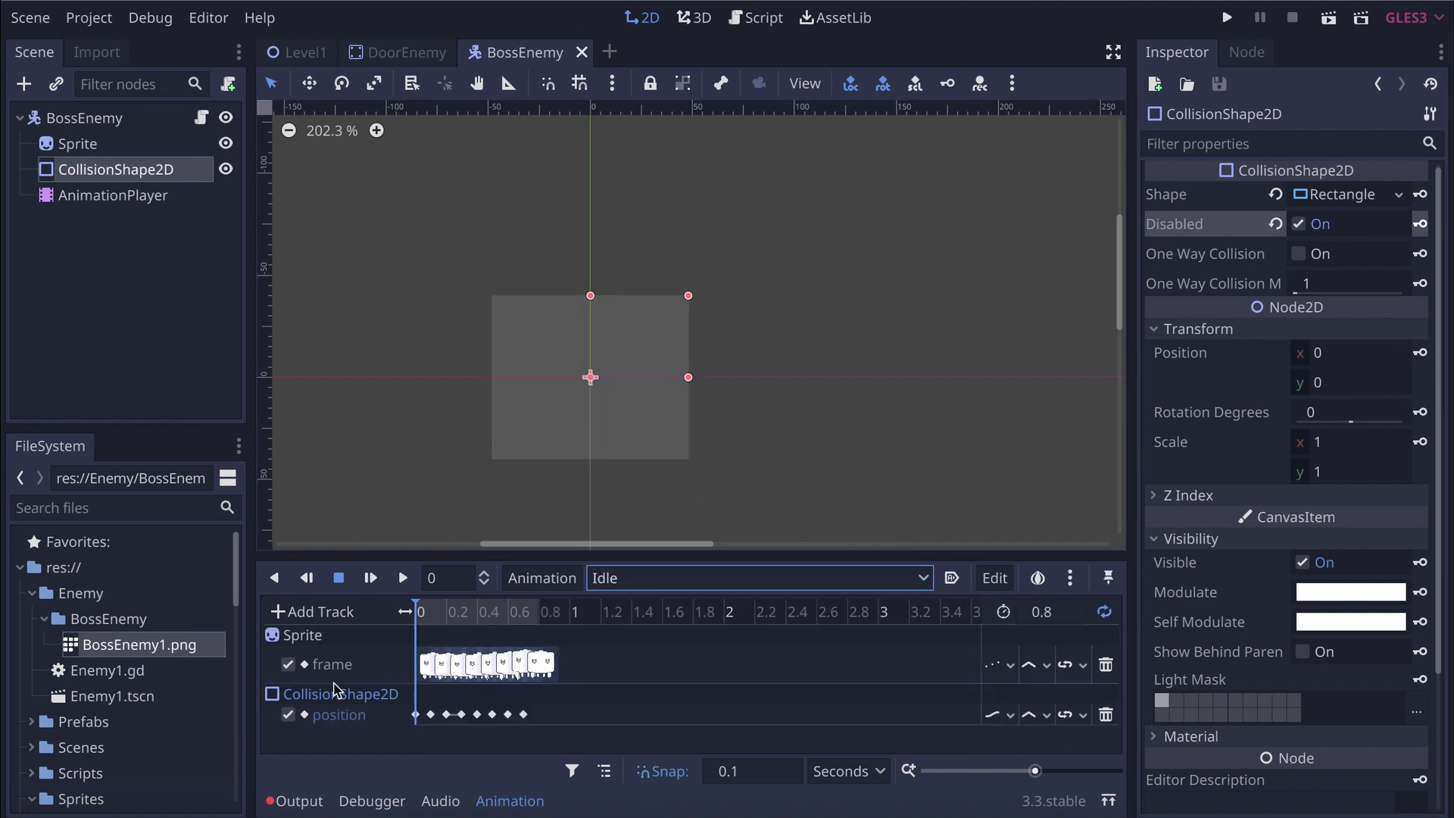
click(1300, 225)
click(1420, 224)
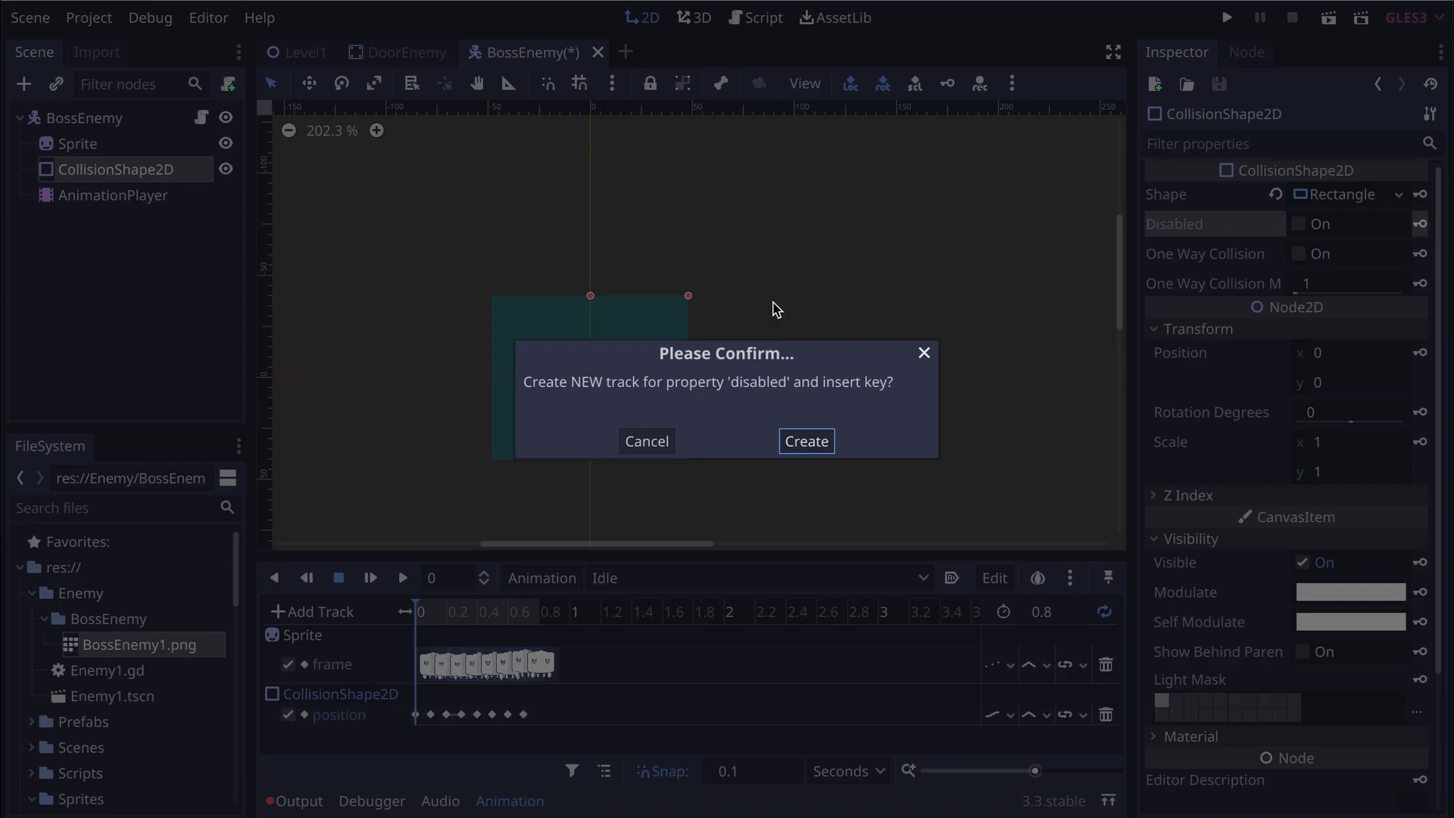
click(806, 440)
click(537, 612)
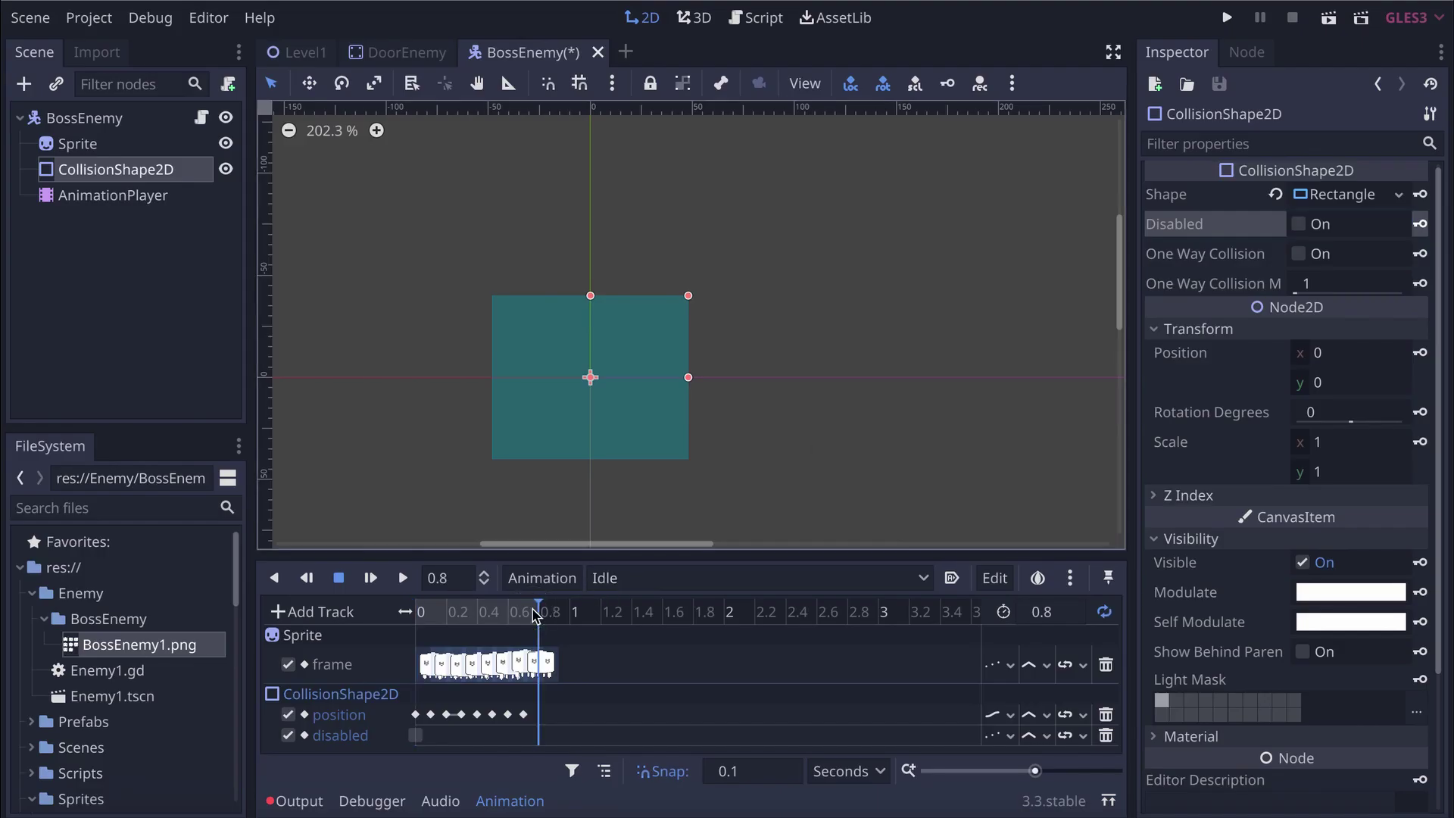
click(1420, 225)
click(420, 613)
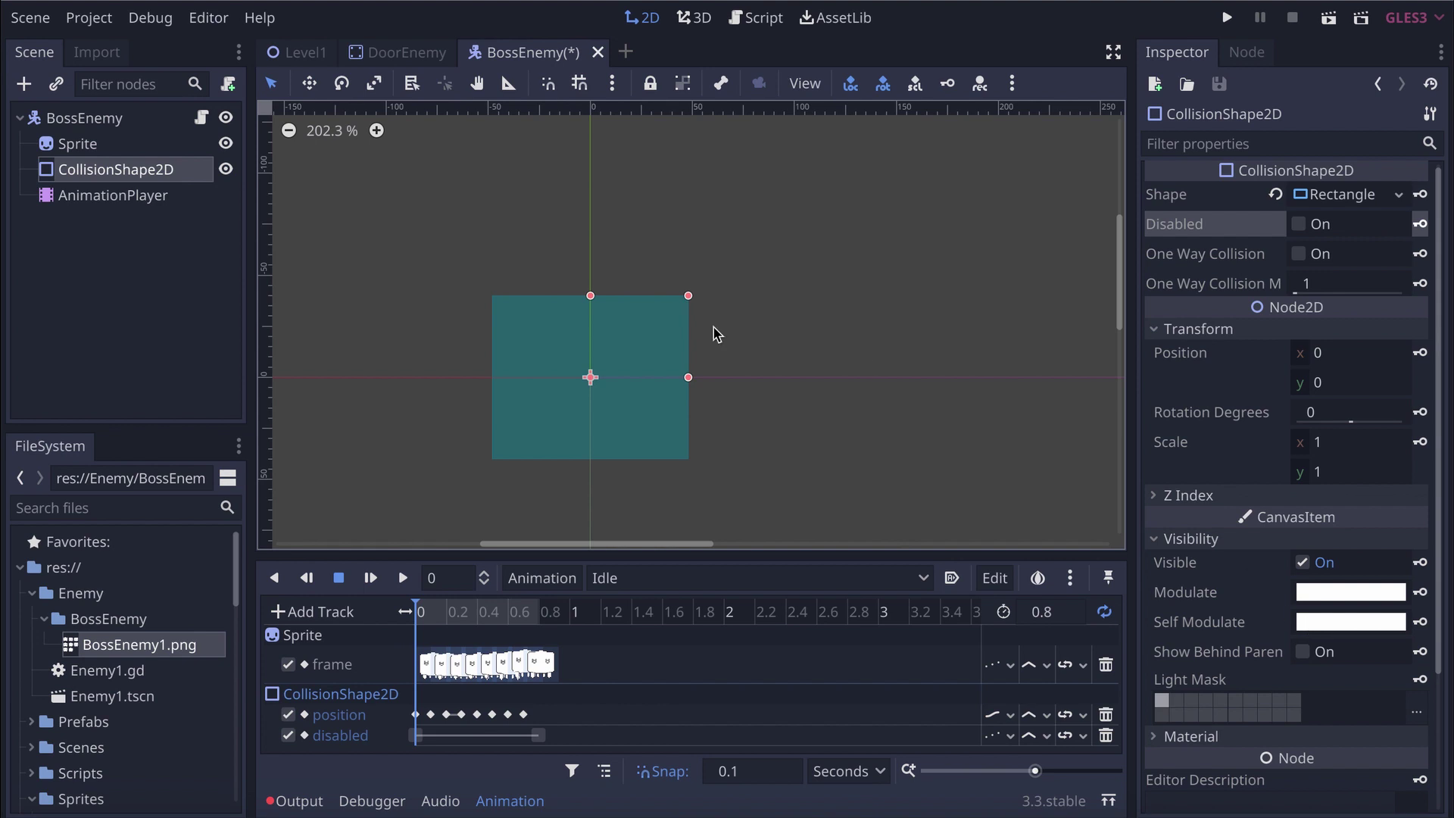
In the Idle animation, set the Sprite's Self Modulate alpha to 255 and key it on a new track at 0 s
click(99, 145)
click(1325, 672)
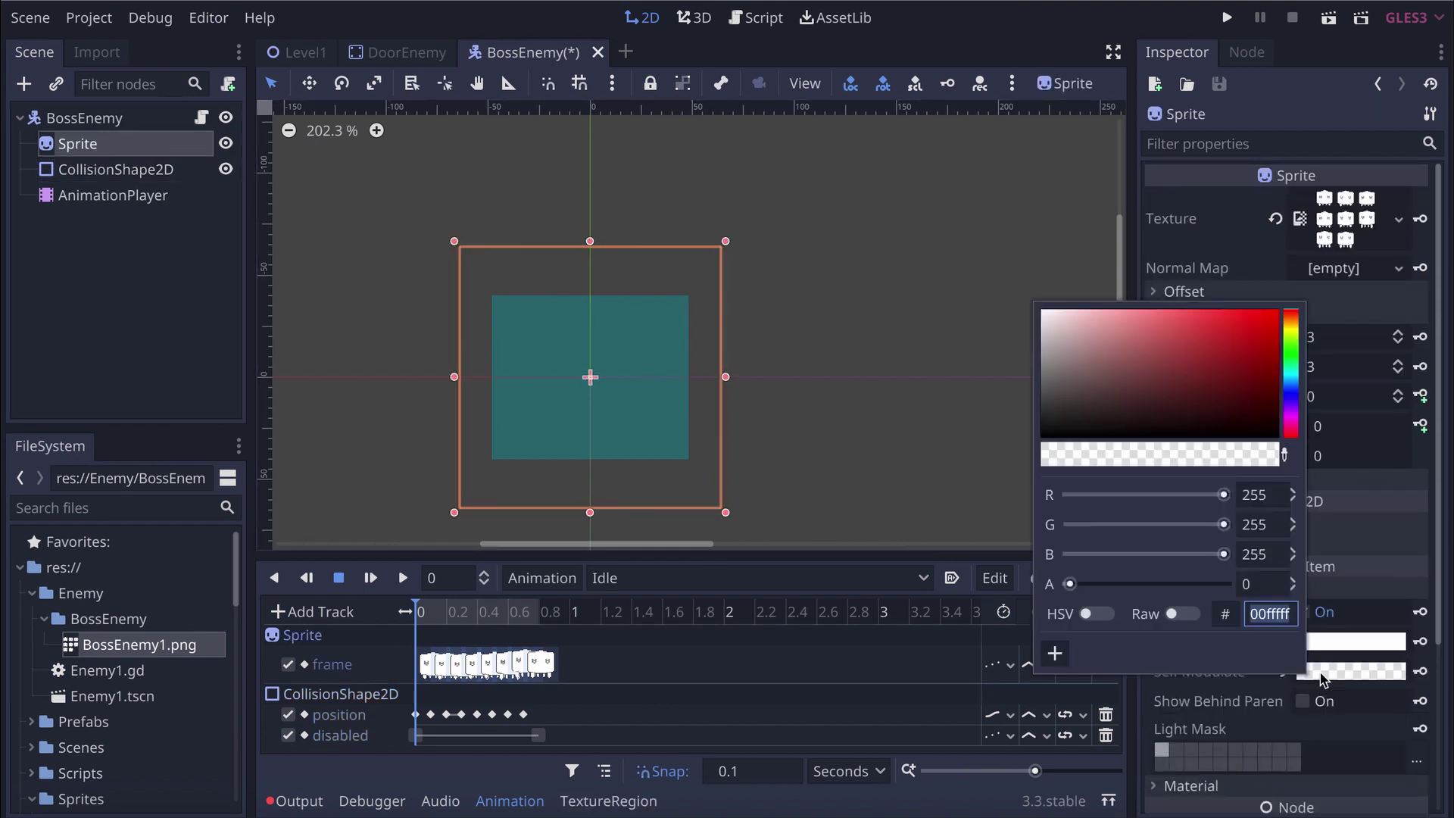
drag(1076, 584, 1258, 595)
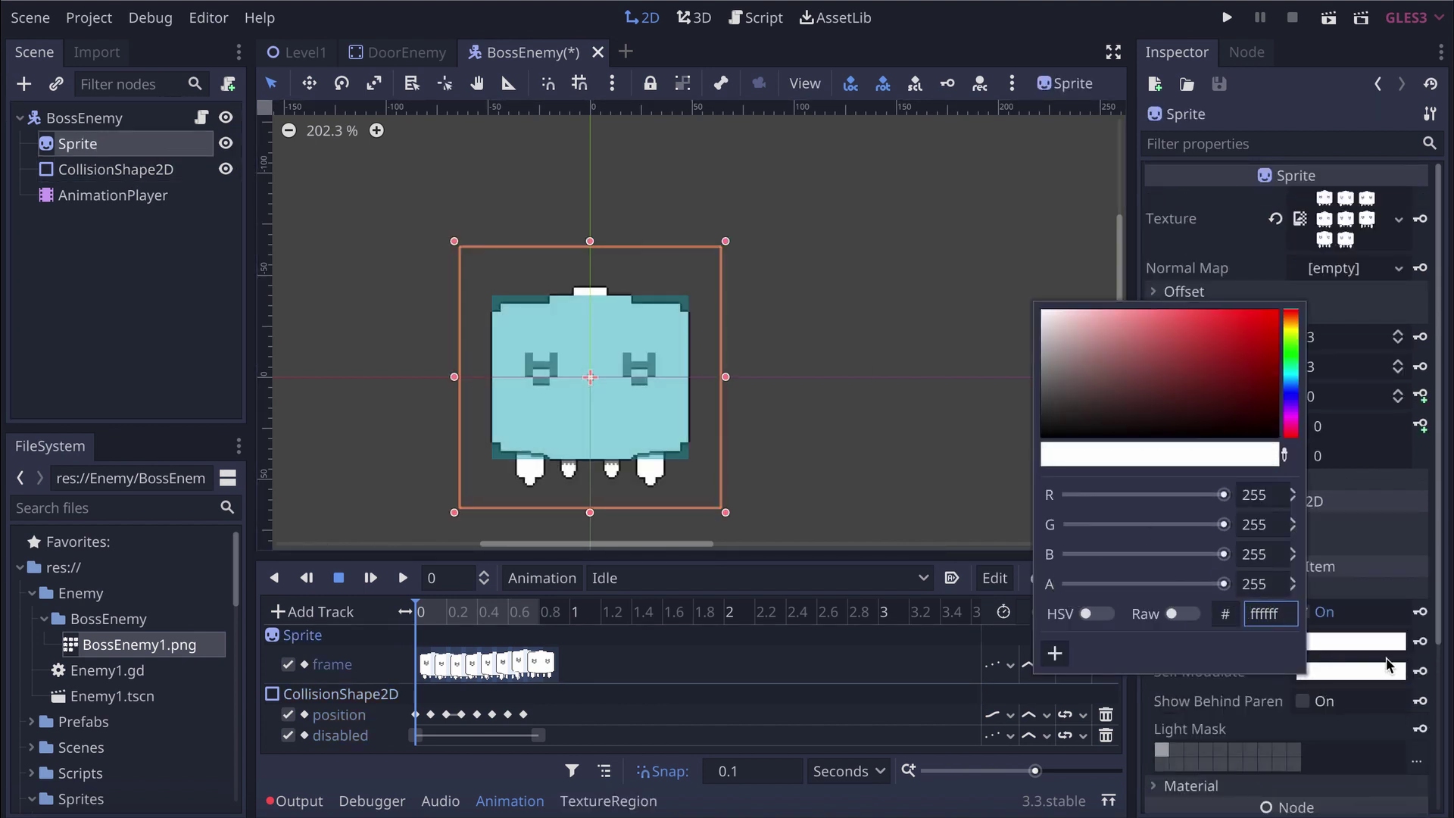
click(1421, 672)
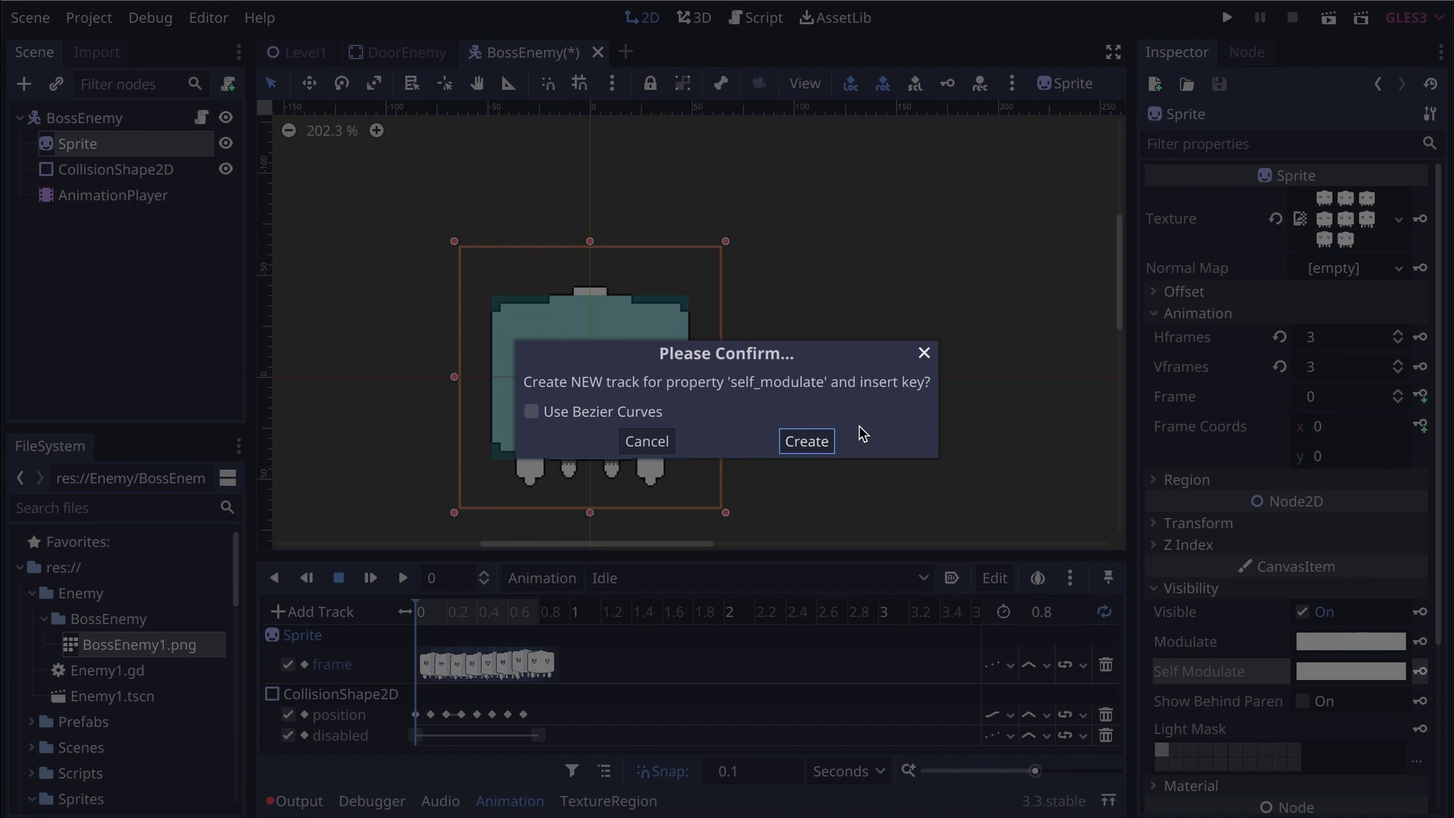
click(807, 442)
Preview the Idle animation and the Appears animation of the boss
click(536, 614)
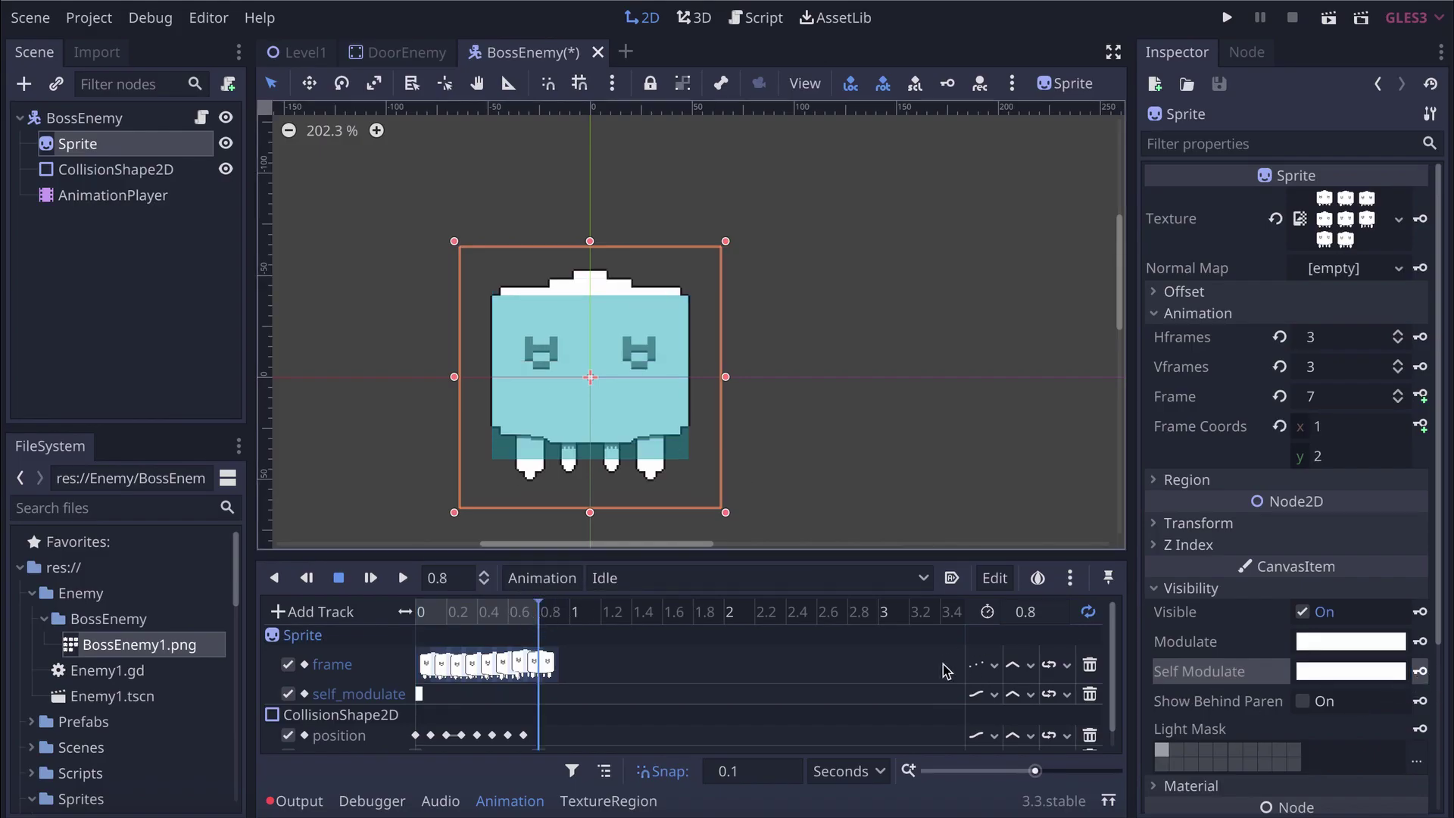
scroll(873, 682, down, 1)
click(370, 578)
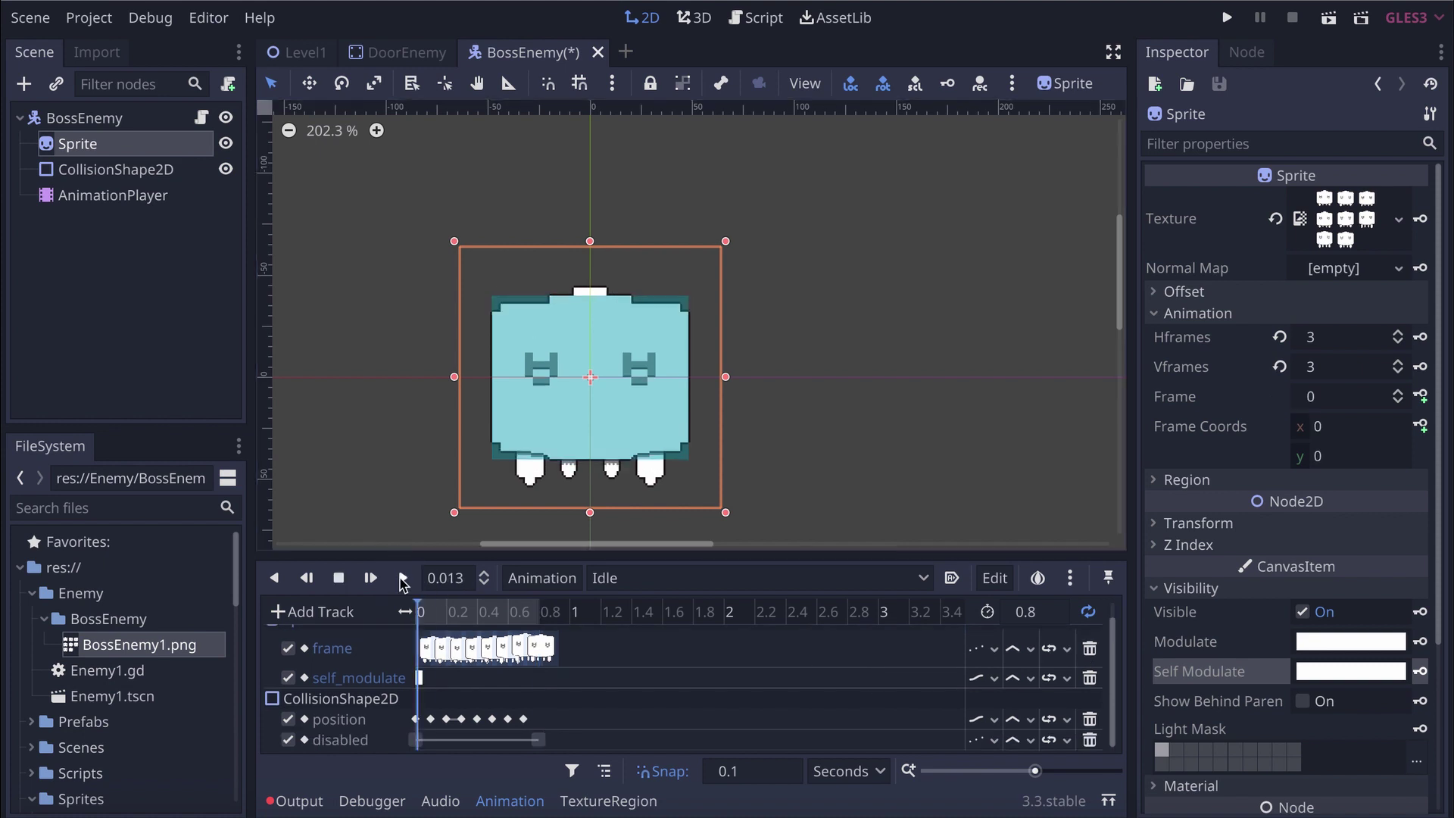
click(338, 585)
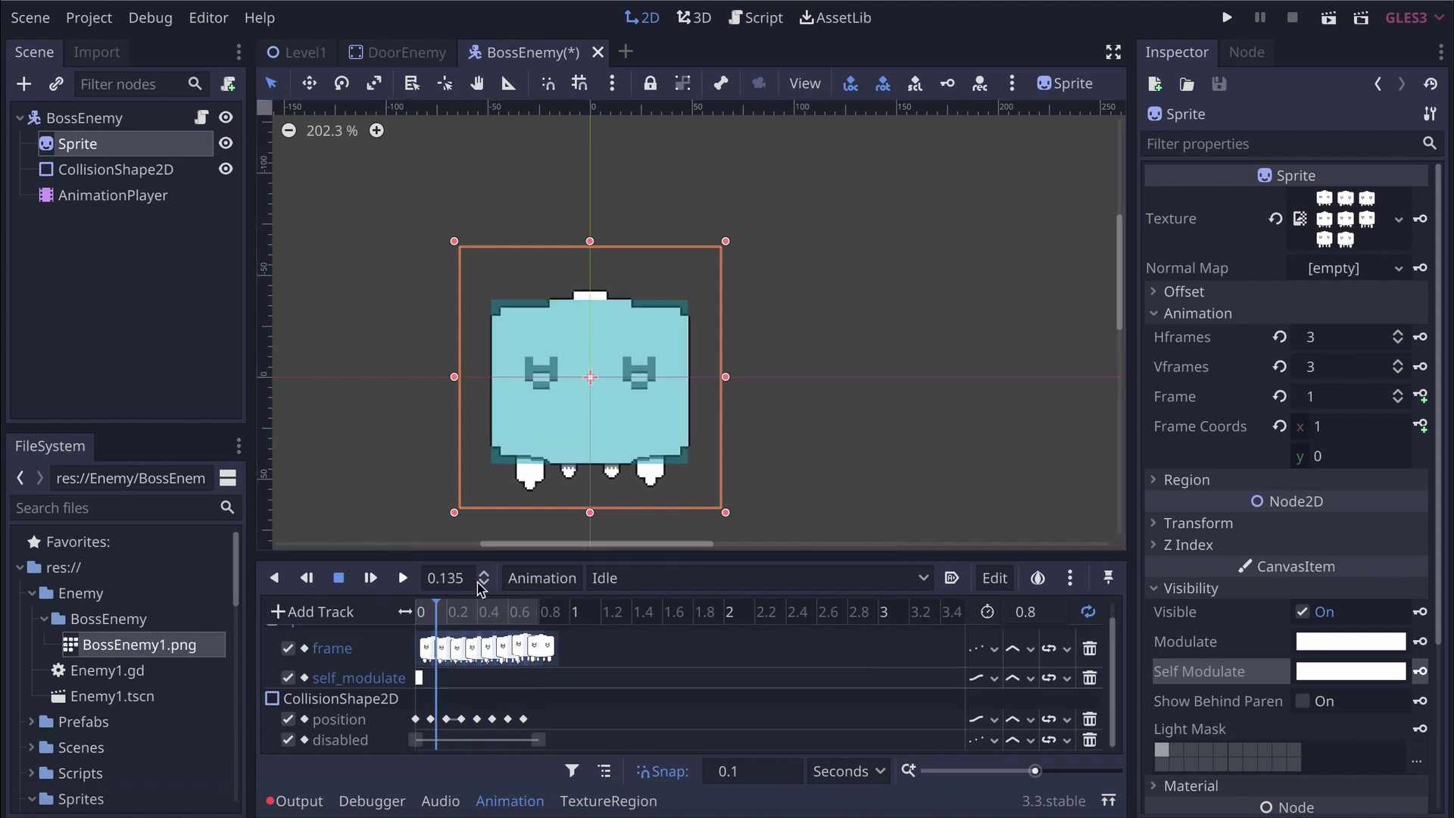
click(681, 578)
click(626, 600)
click(402, 578)
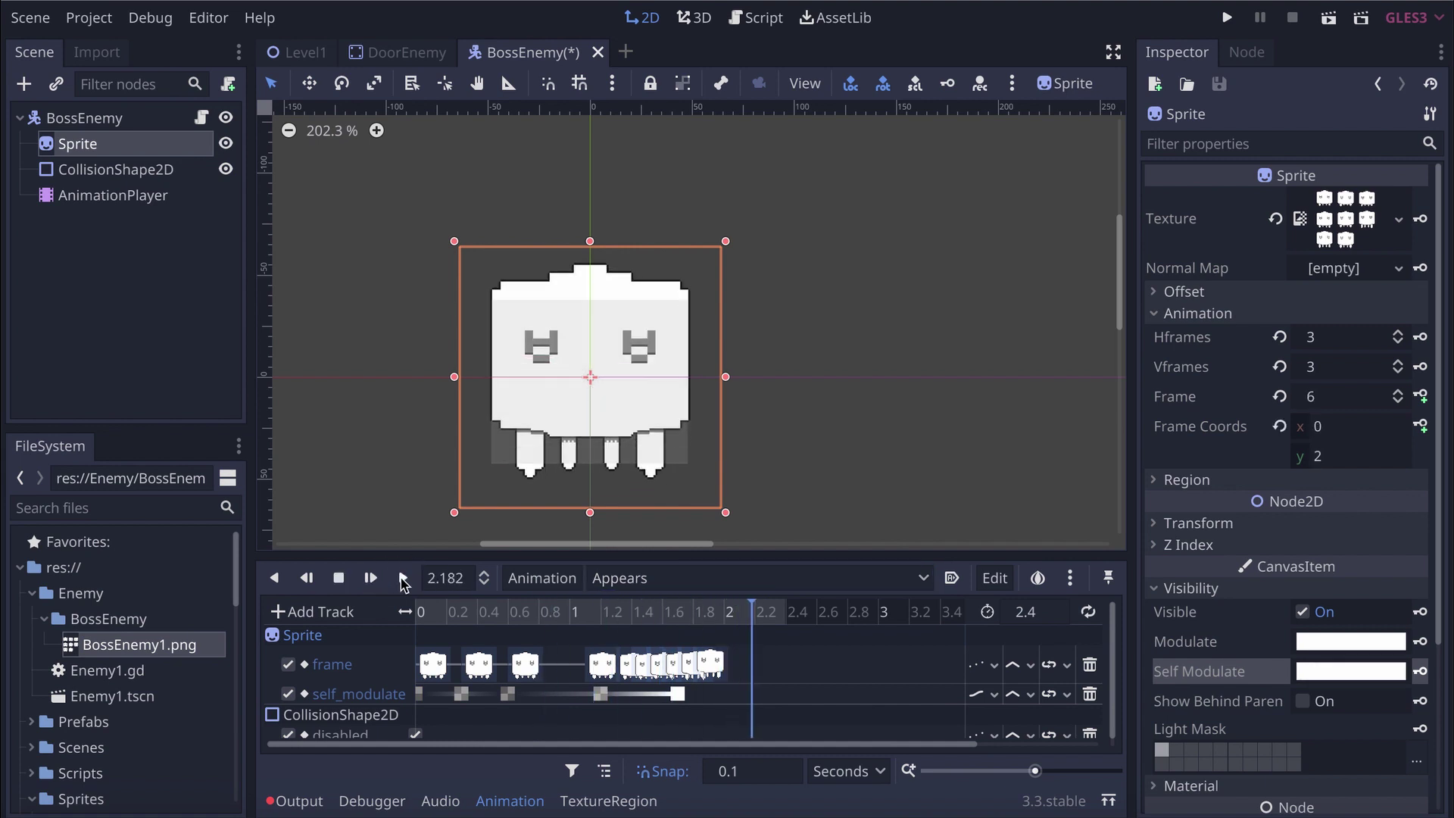
click(340, 578)
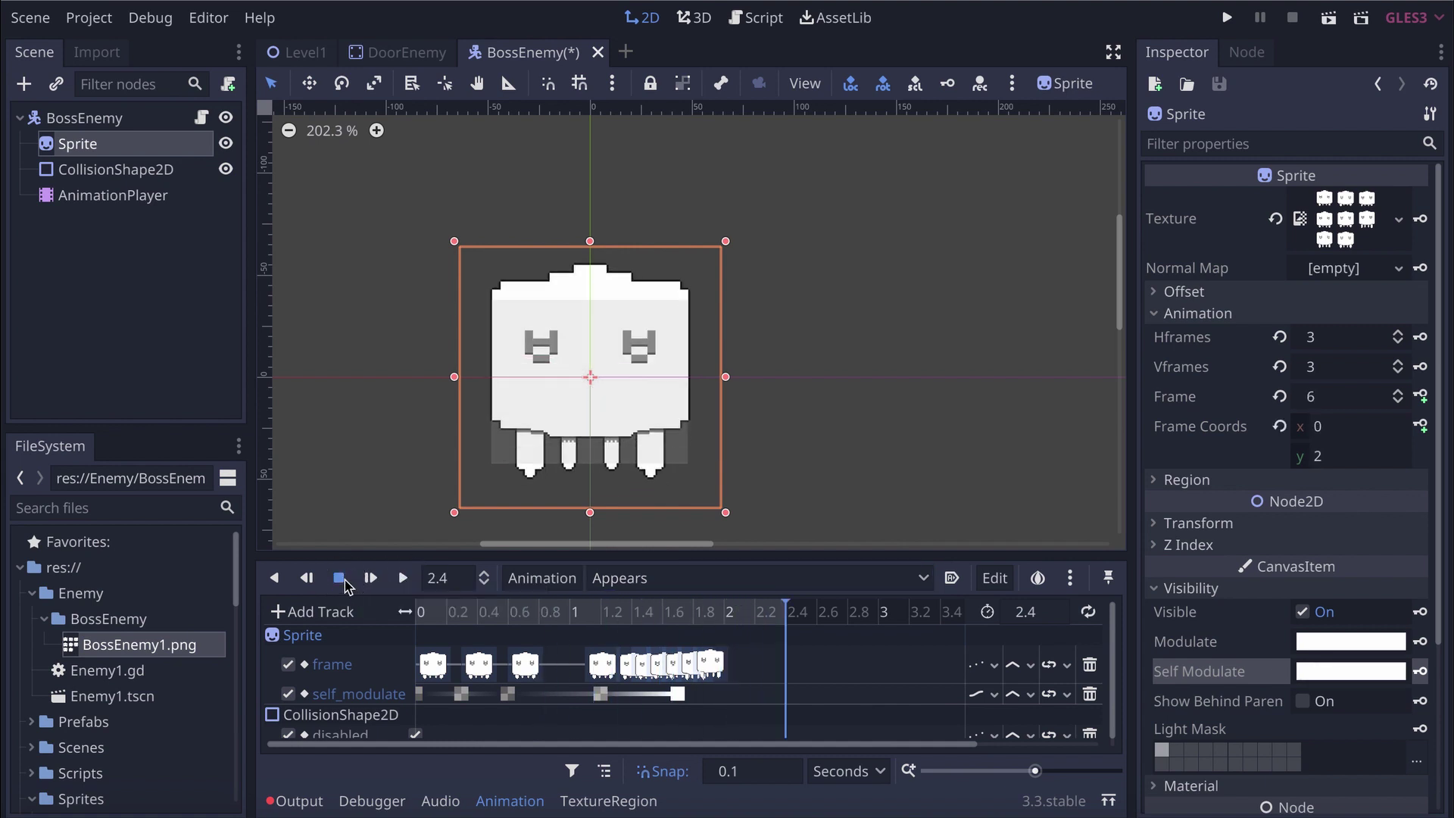
Load the invisible animation and save the BossEnemy scene
click(682, 578)
click(651, 654)
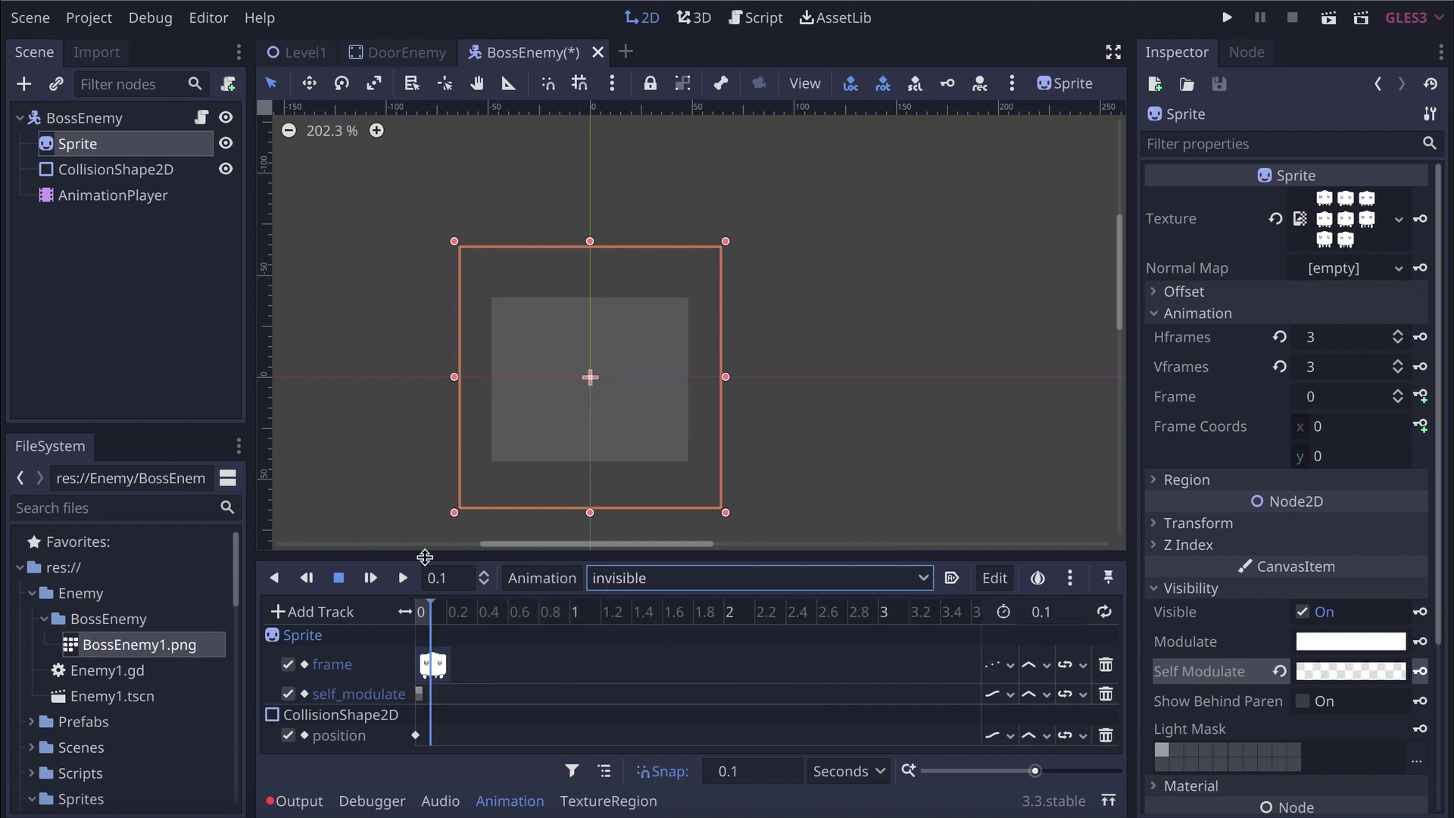
key(ctrl+s)
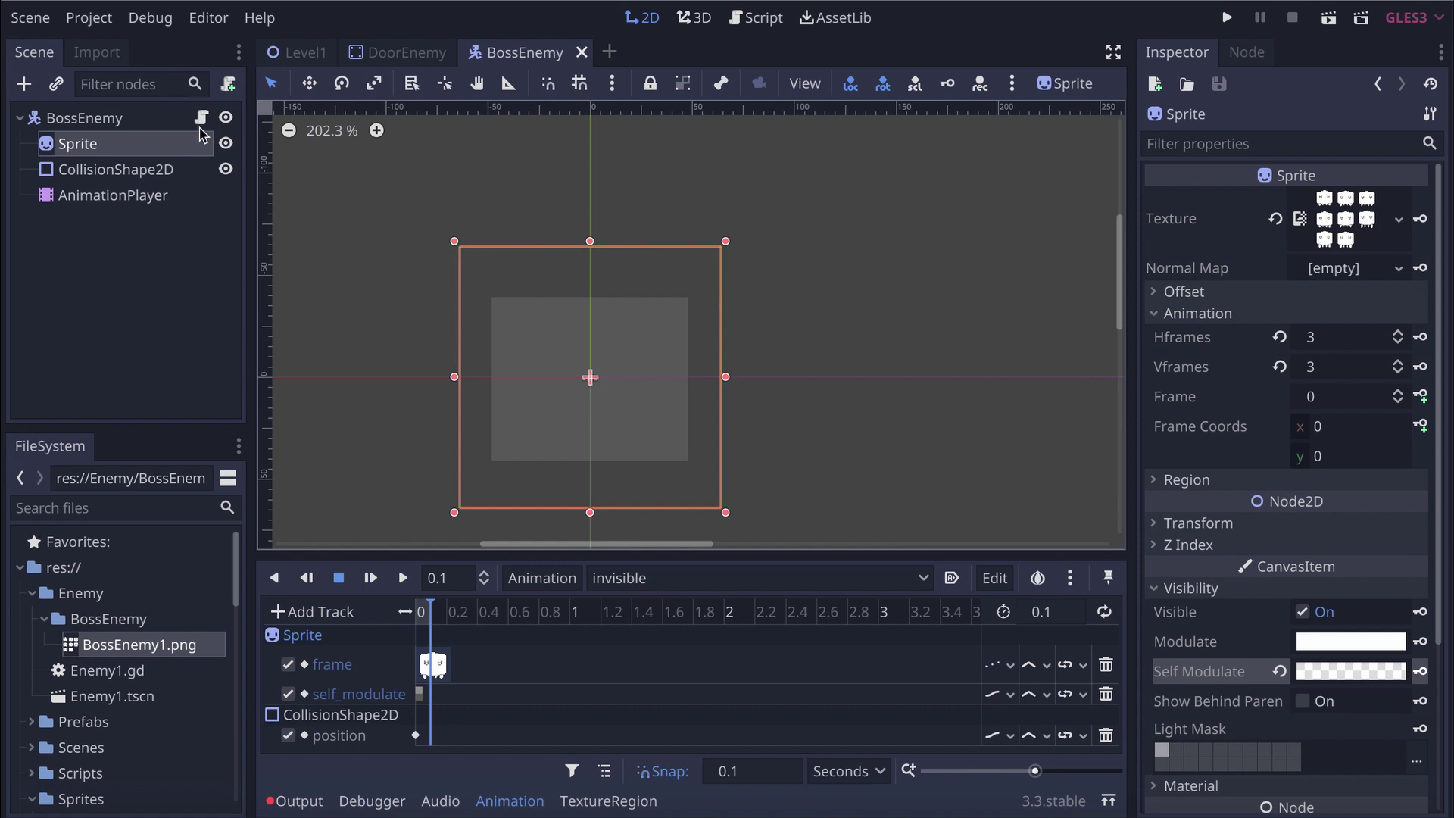
In the BossEnemy script, make _ready() call $AnimationPlayer.play("invisible") and save the script
click(201, 118)
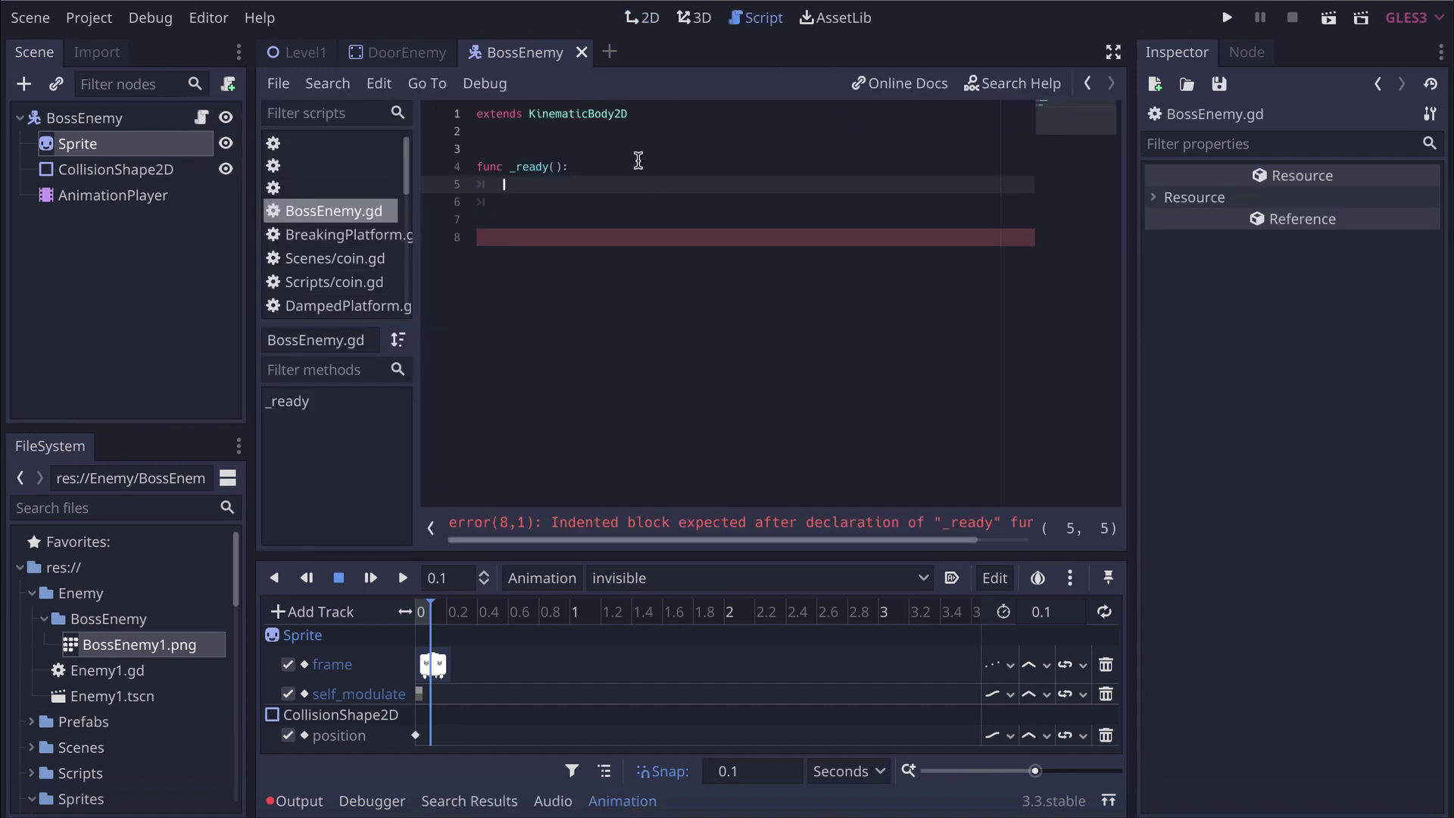
text(Ania)
key(Return)
text(.play(")
key(Down)
key(Down)
key(Return)
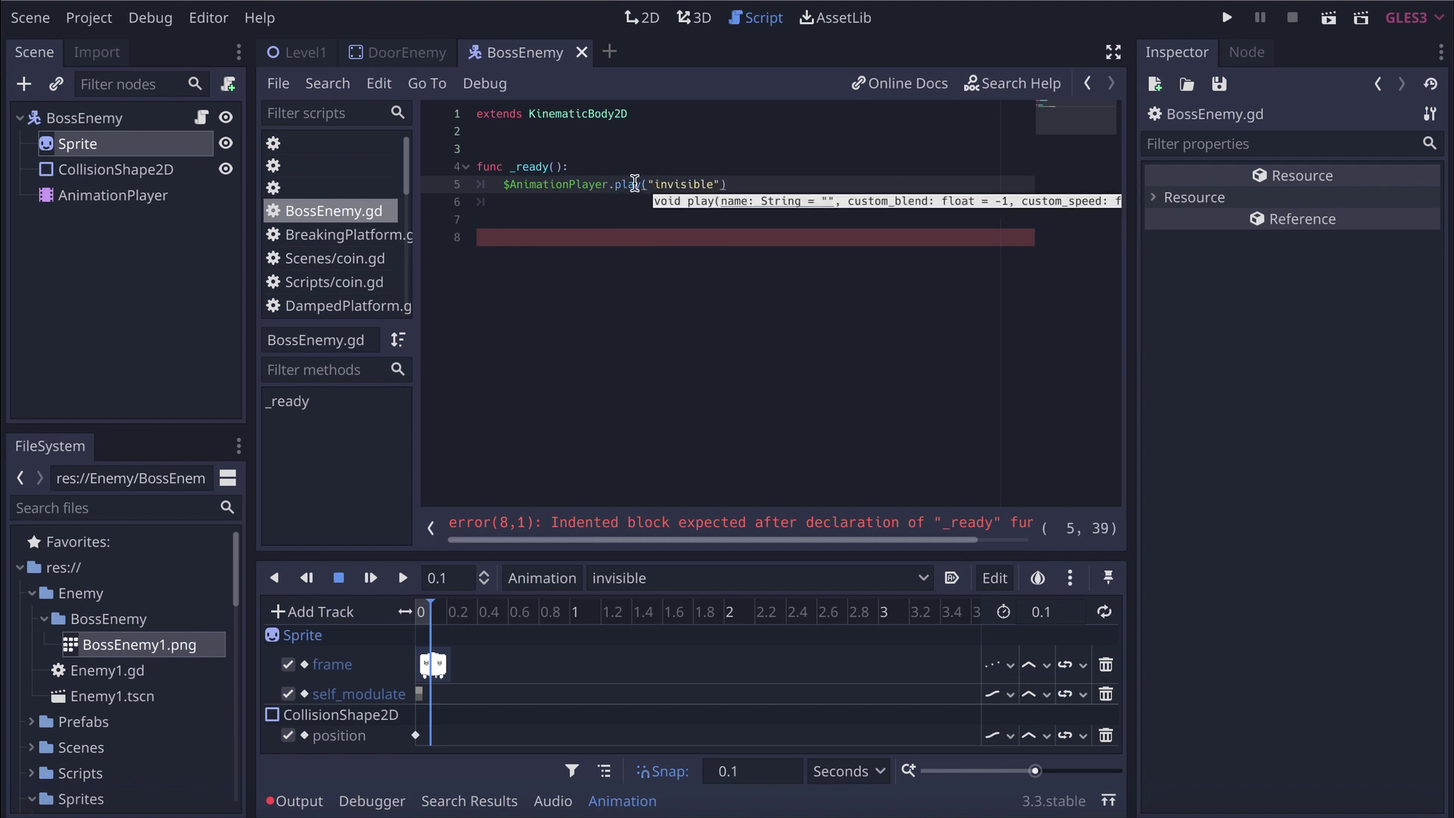
key(Return)
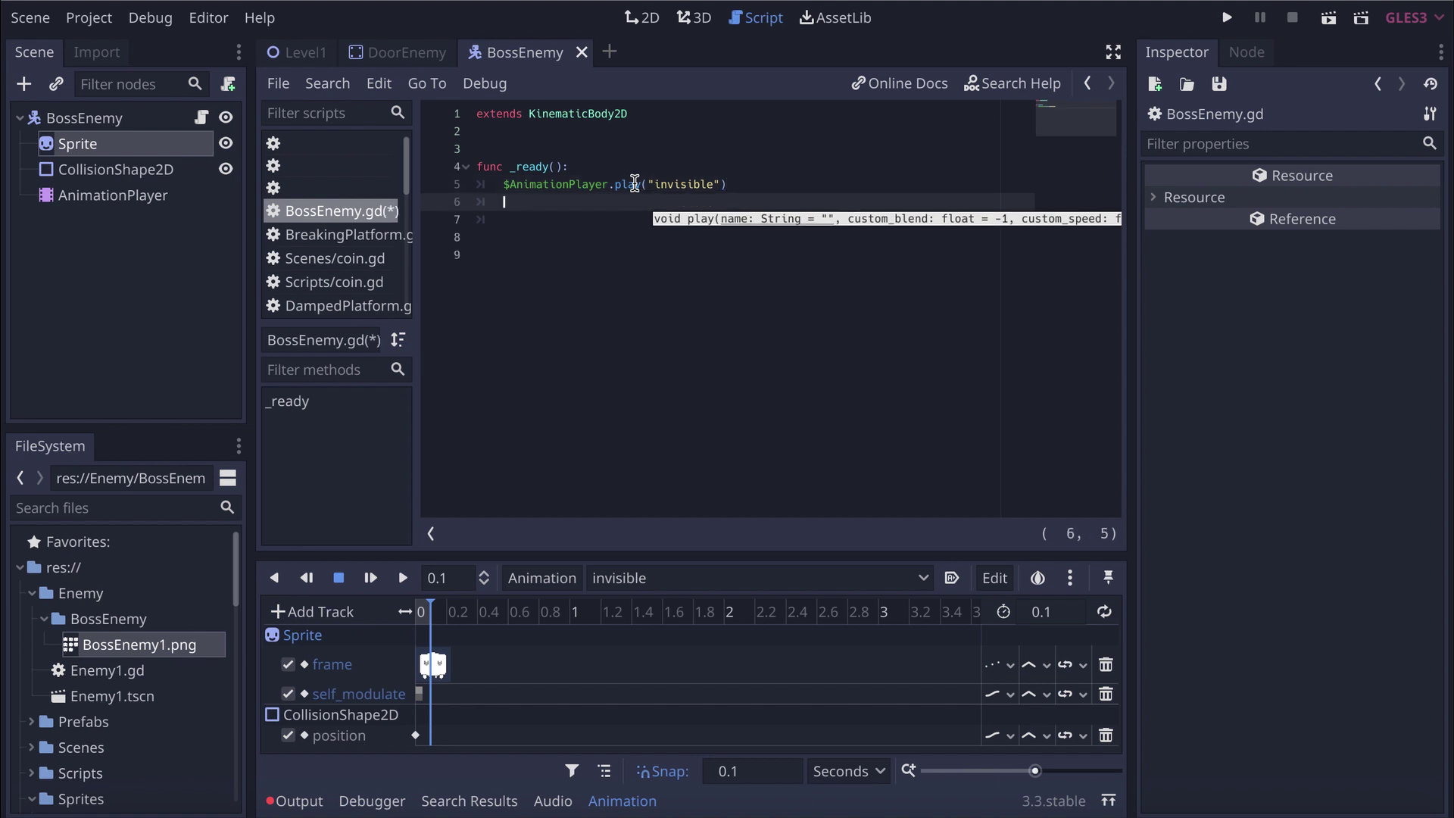
key(Return)
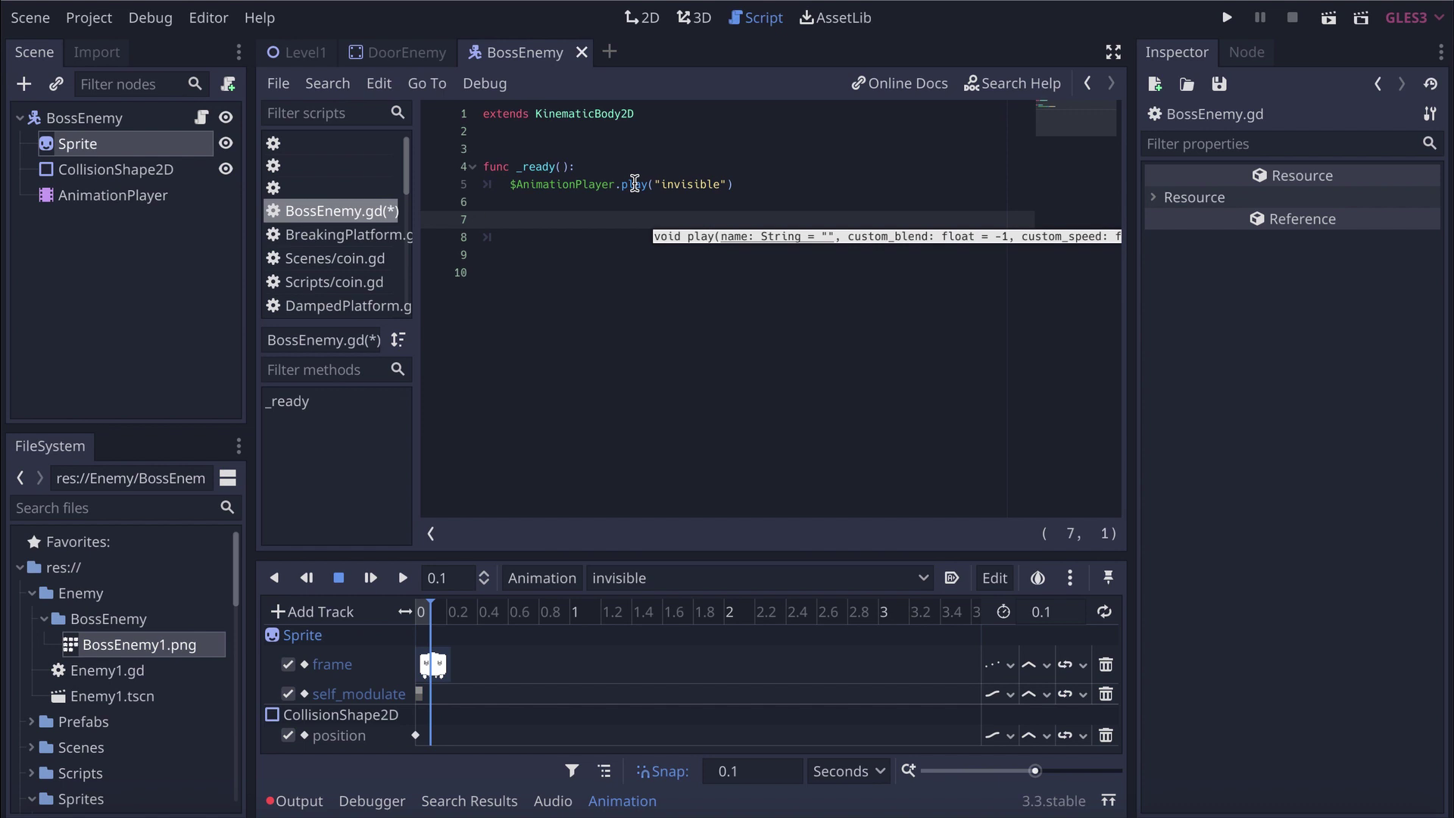
key(ctrl+s)
Switch to the Level1 scene and review the isClosed signal in the Door node's DoorEnemy.gd script
click(296, 52)
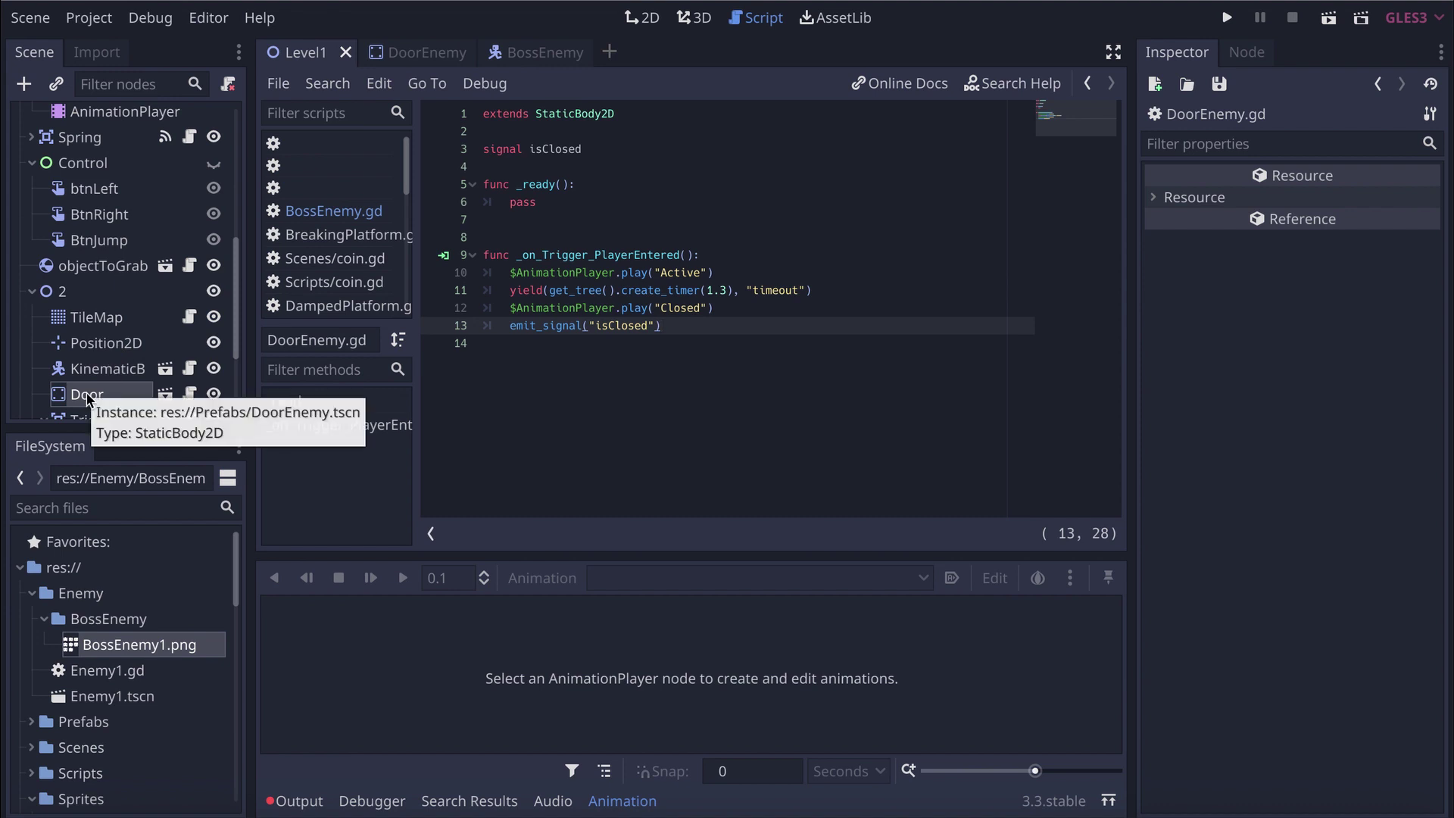
click(586, 149)
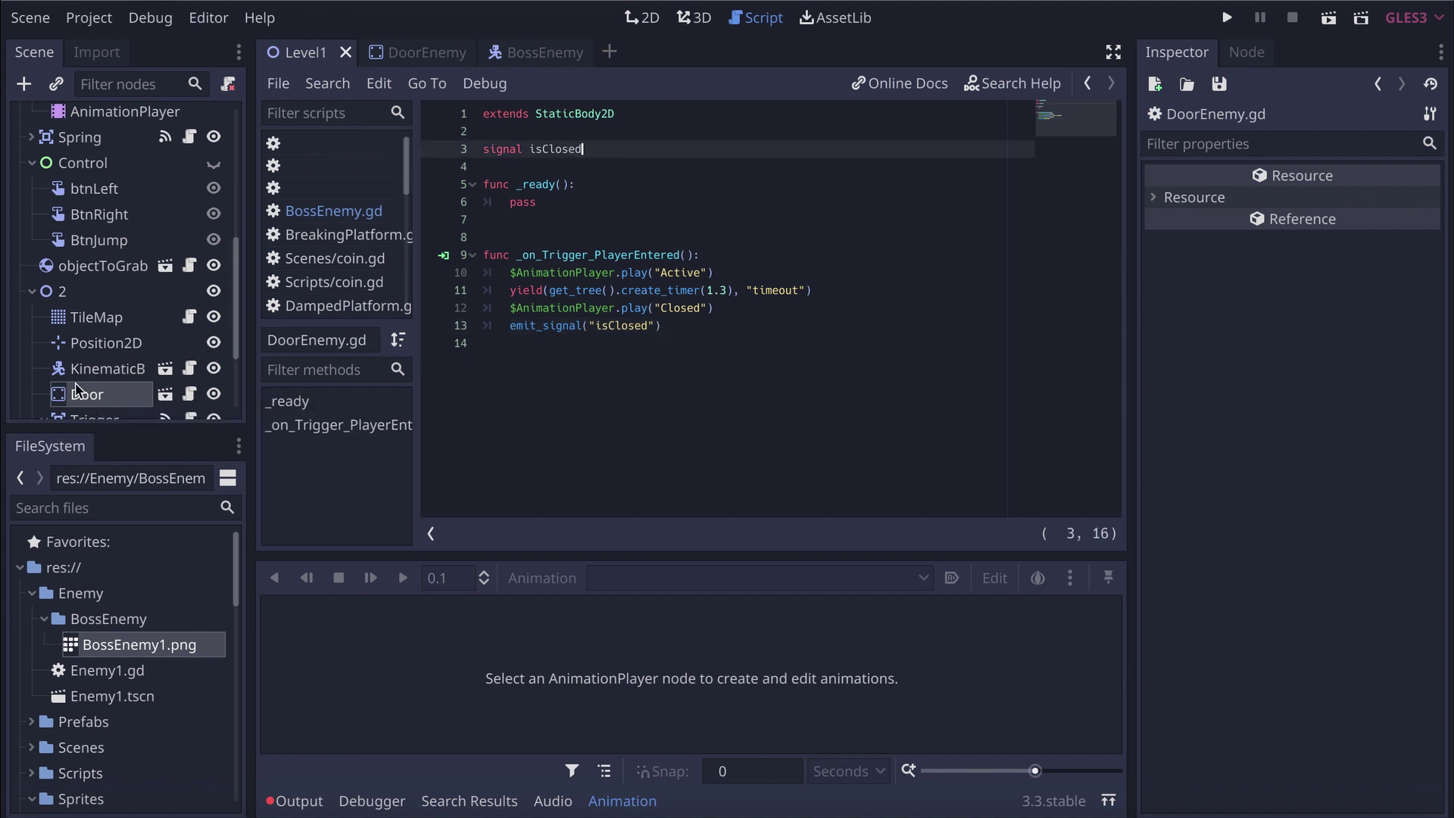
mouse_move(446, 58)
Instance BossEnemy.tscn from Prefabs in Level1's empty area beyond the door and parent it directly under node 2
click(641, 18)
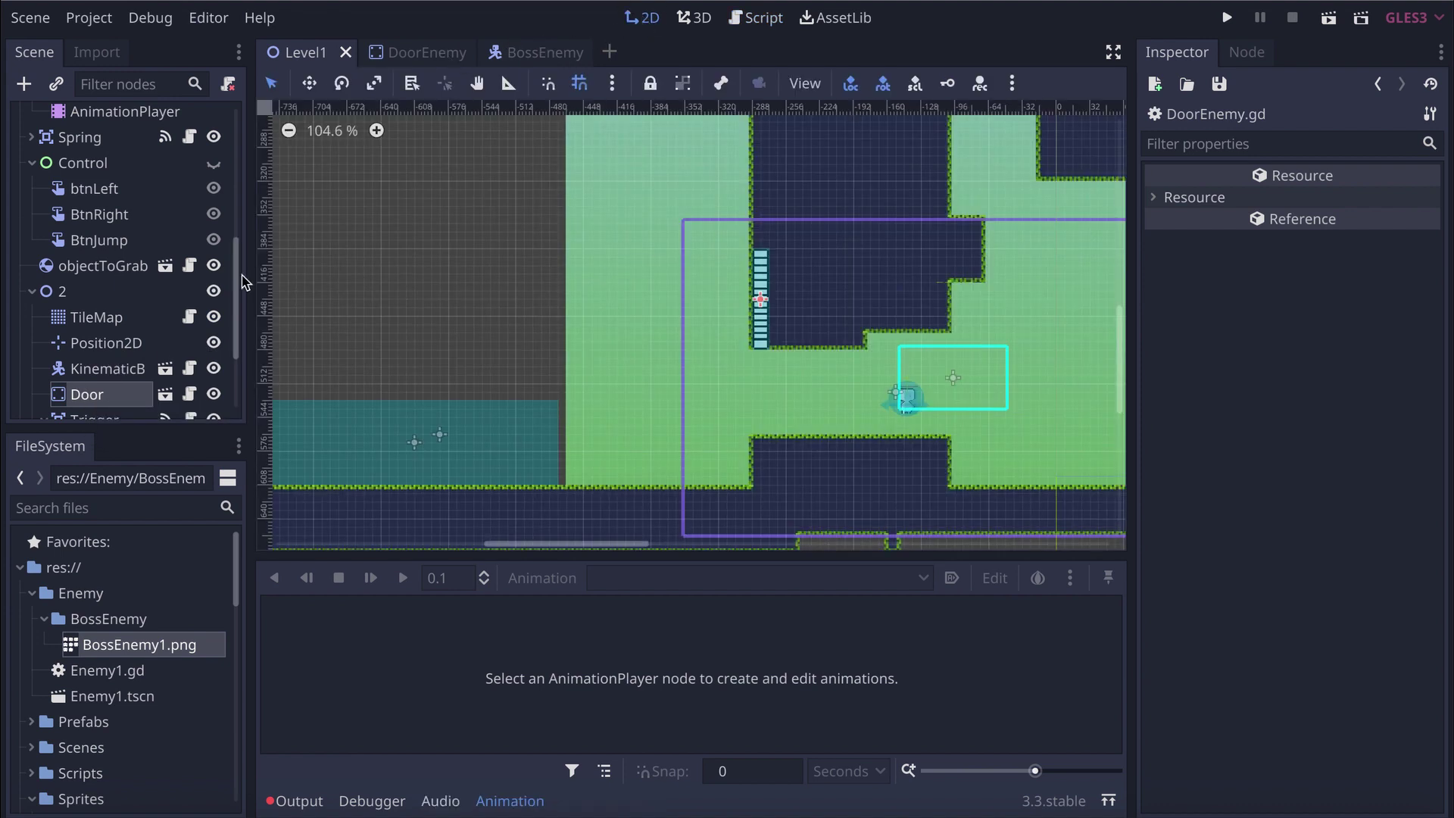
click(35, 724)
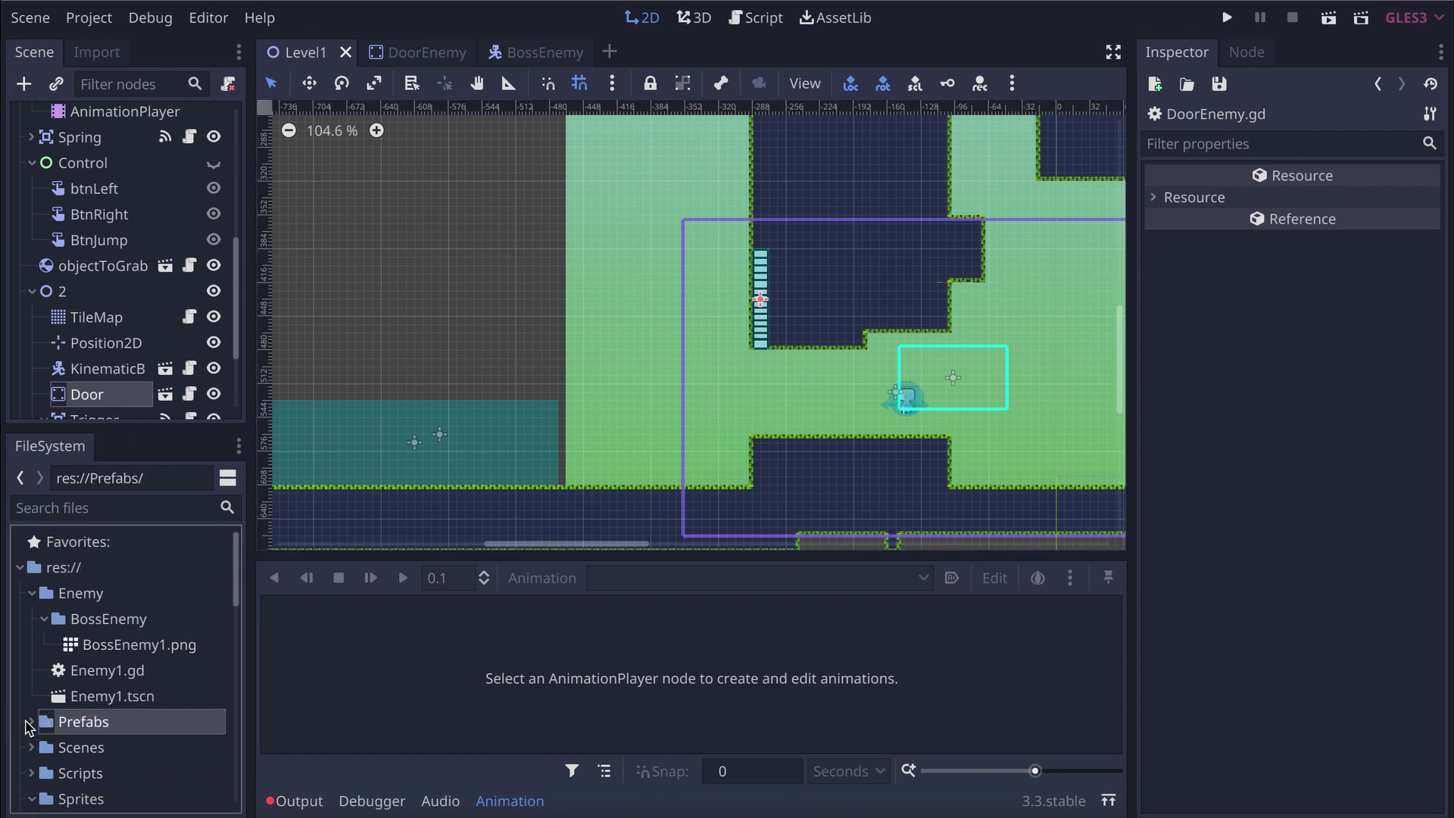
click(32, 722)
scroll(72, 762, down, 3)
drag(83, 600, 403, 244)
scroll(439, 261, down, 4)
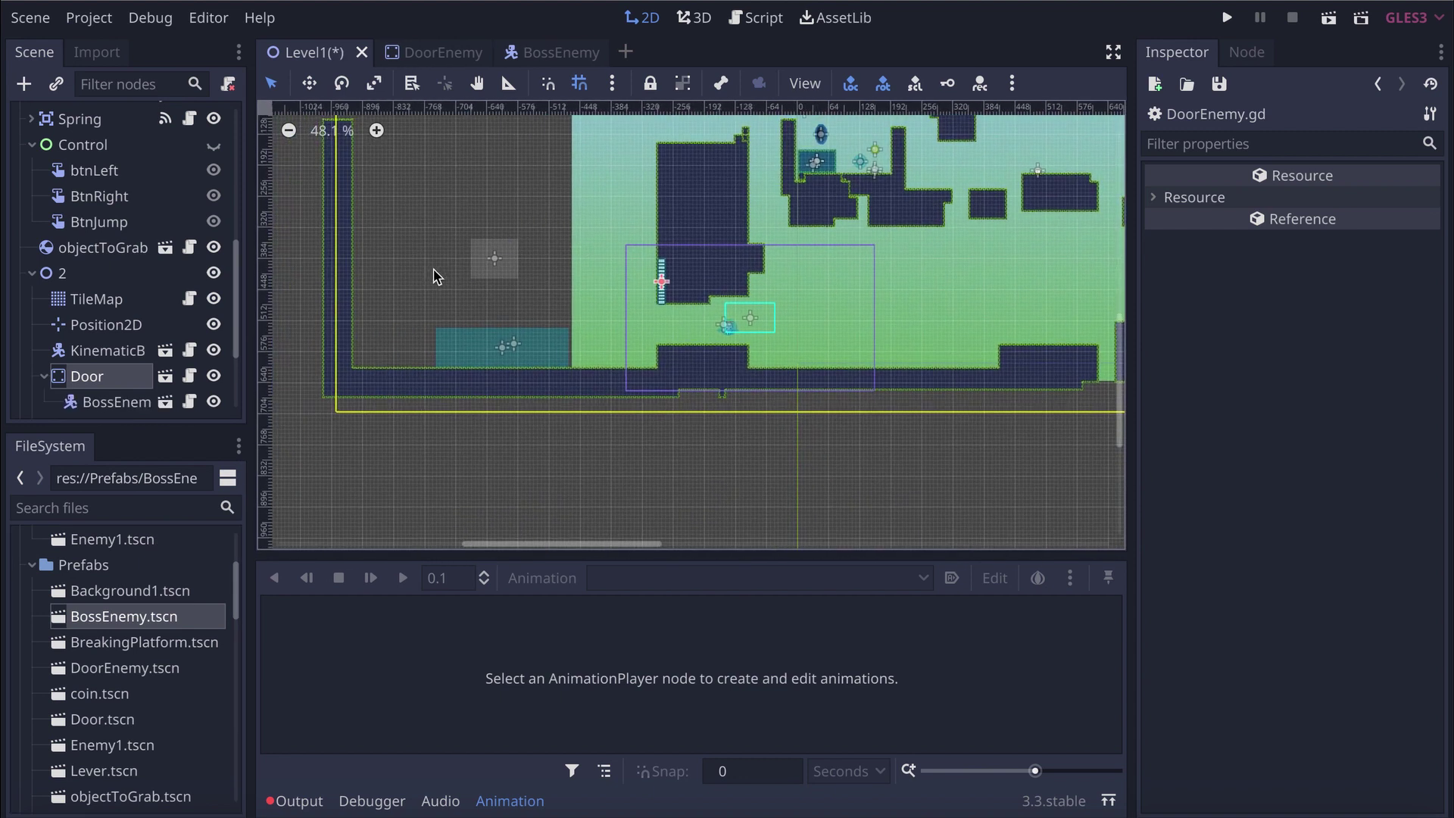
scroll(435, 275, up, 5)
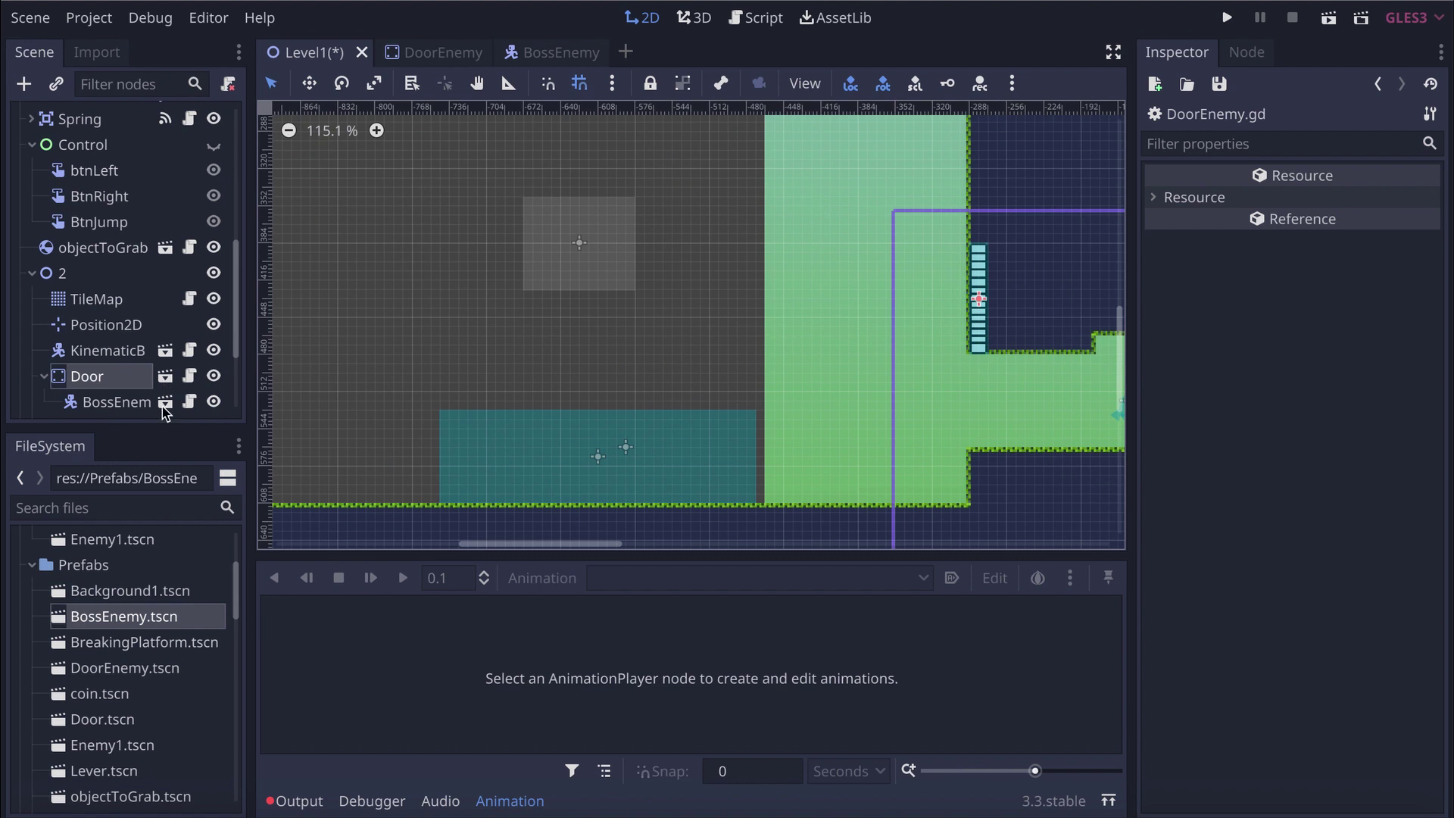
scroll(166, 412, down, 3)
drag(98, 333, 91, 226)
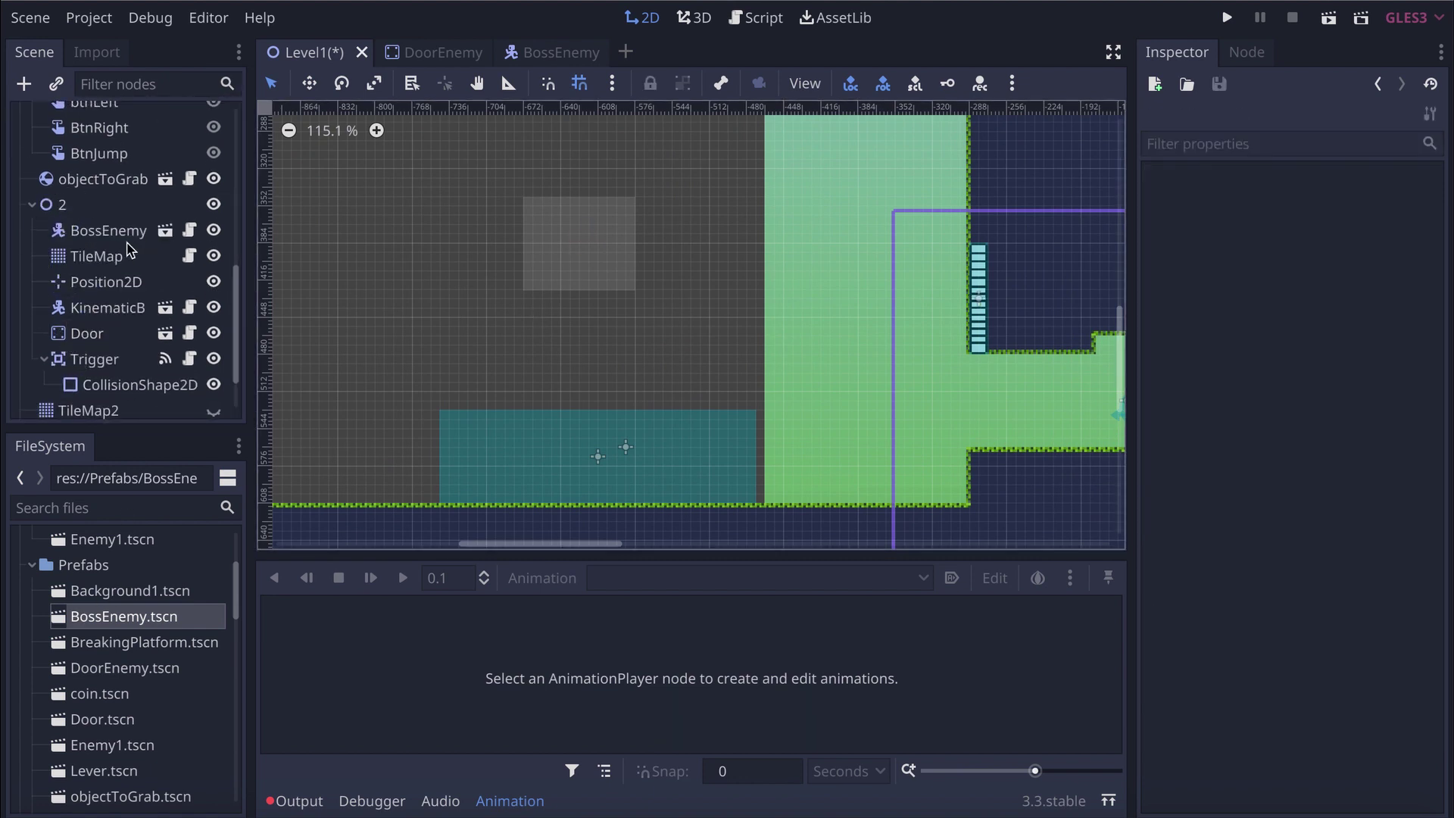
Set the BossEnemy instance's Transform scale to 3 in both x and y
click(122, 232)
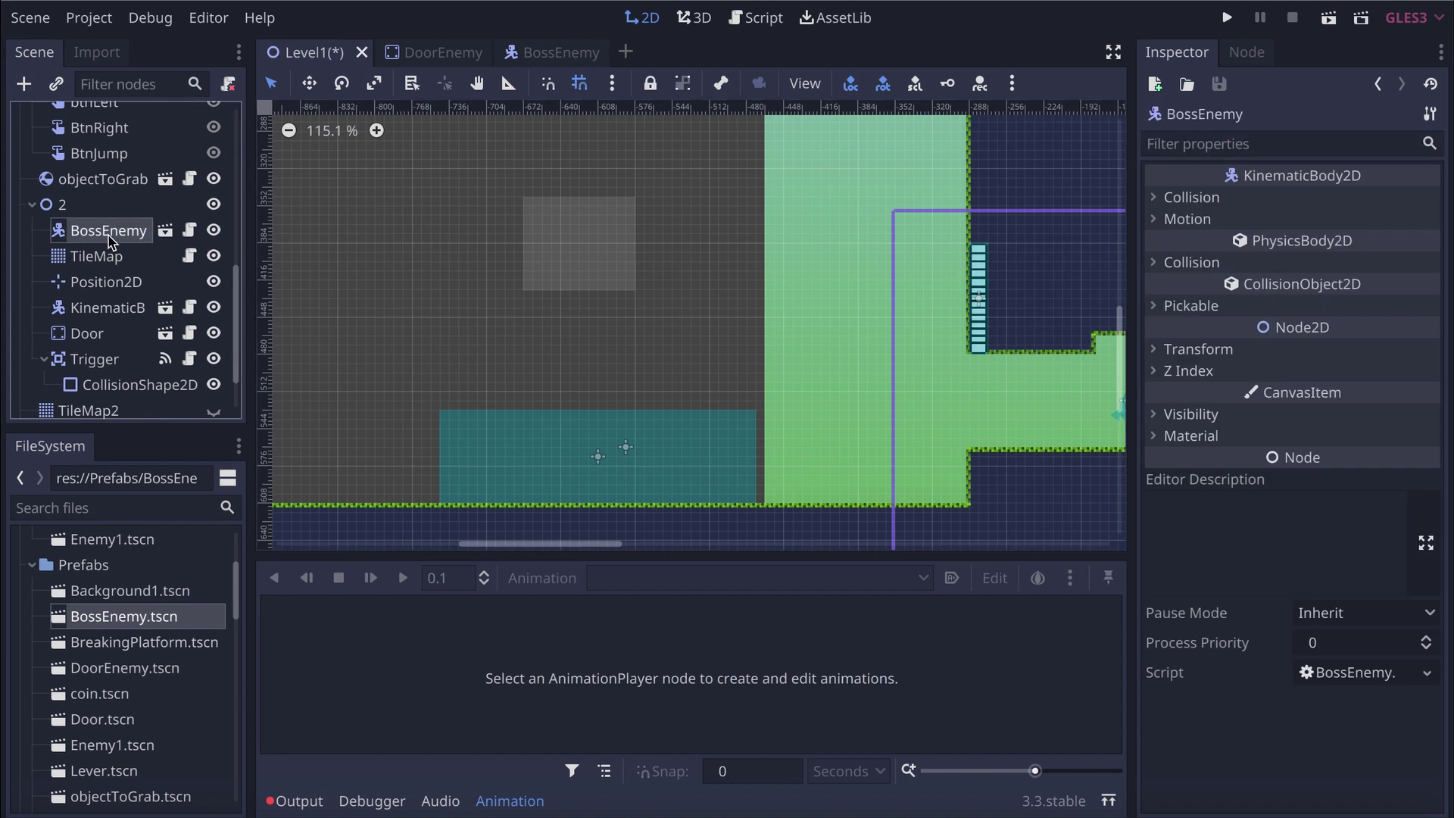
click(1172, 352)
click(1356, 465)
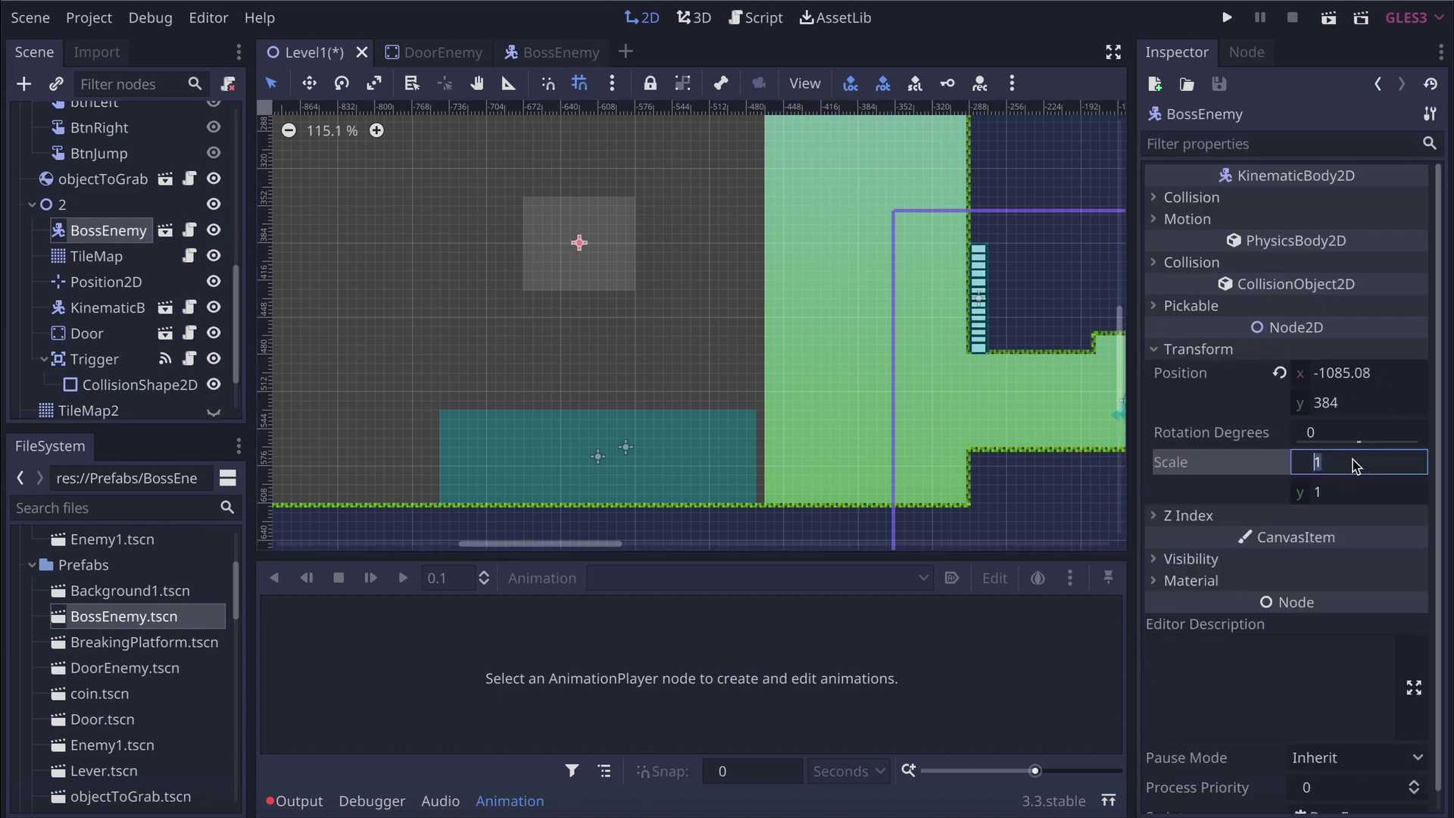
text(3)
key(Return)
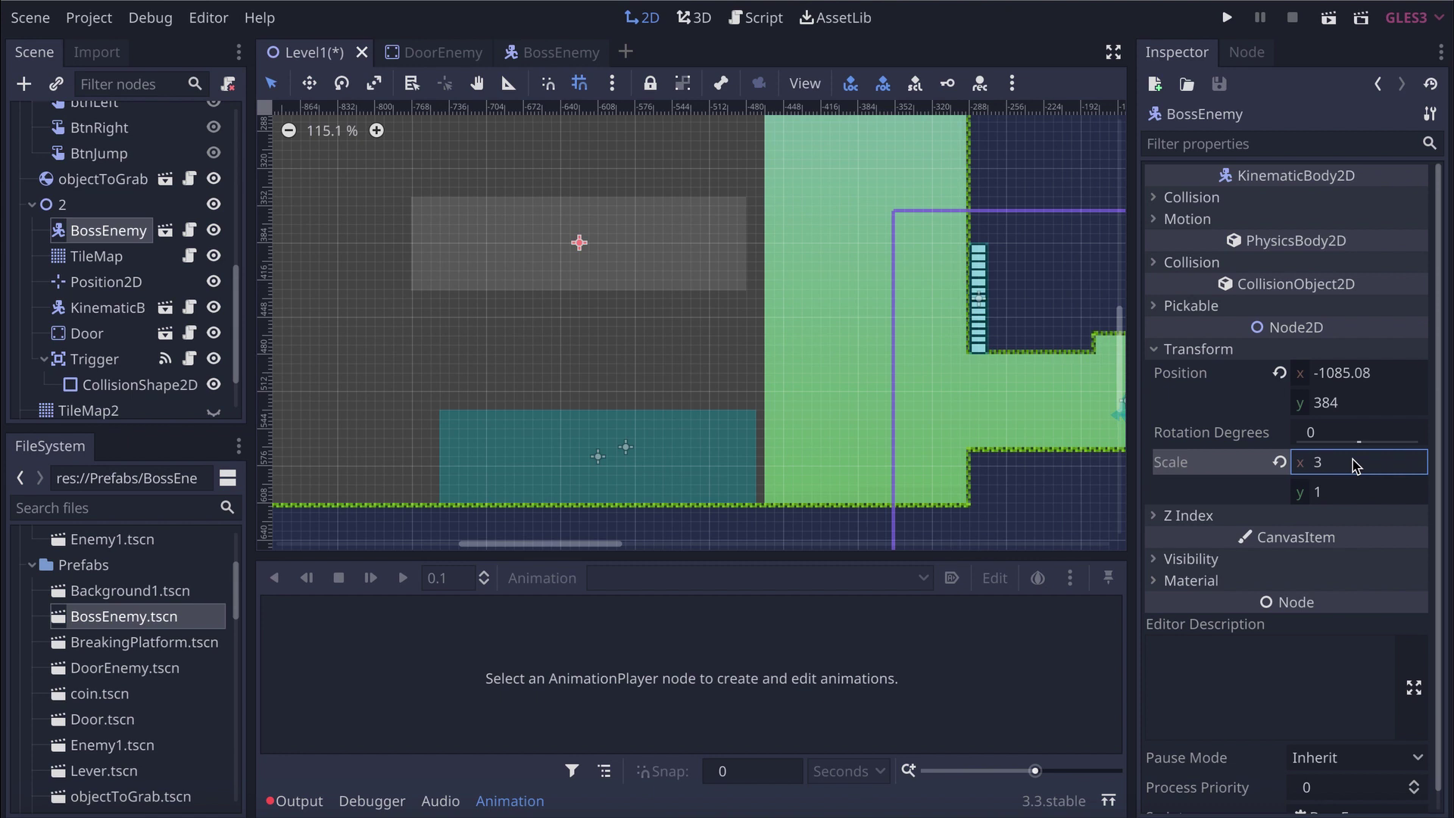
click(1342, 491)
text(3)
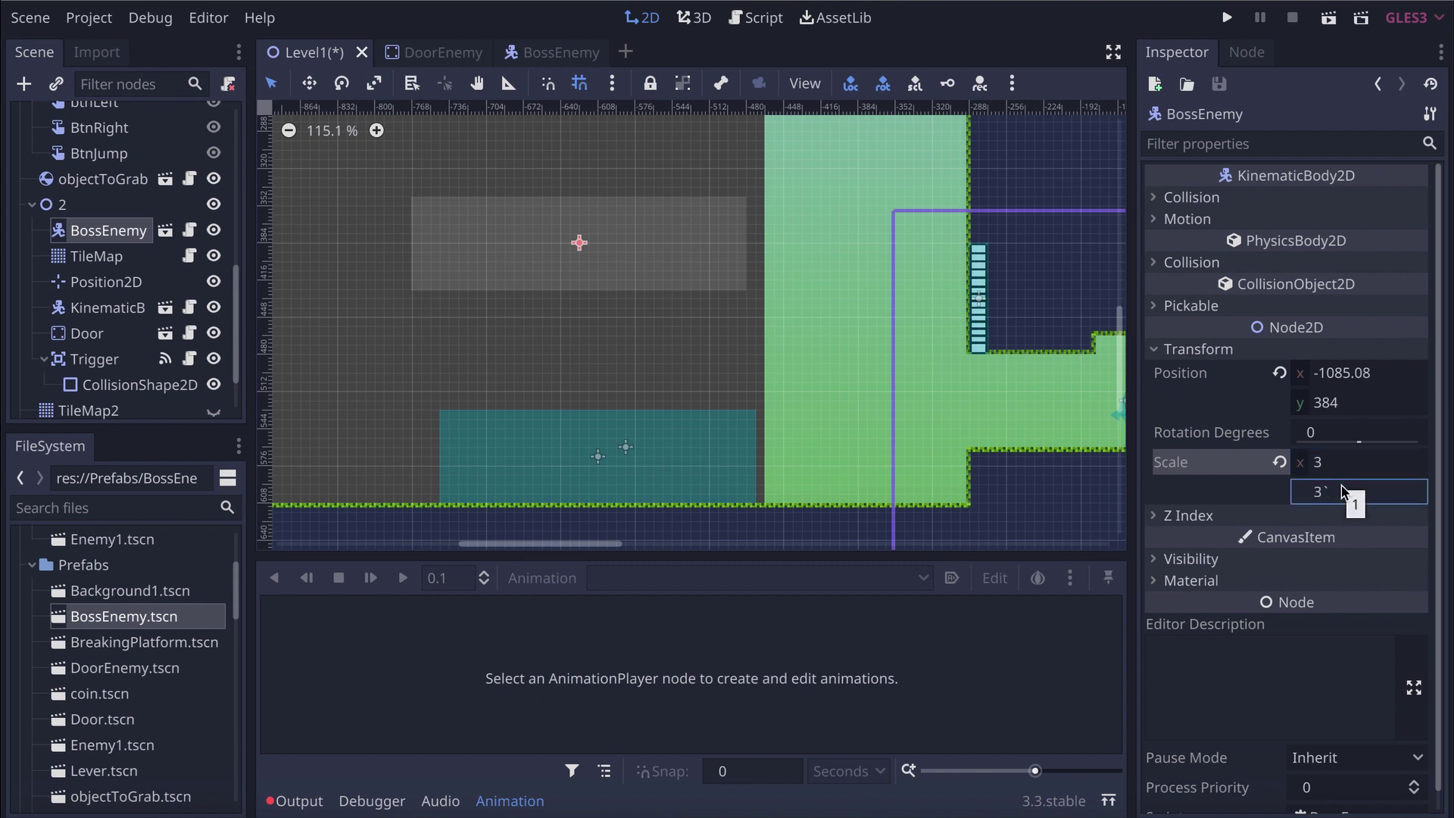
key(Return)
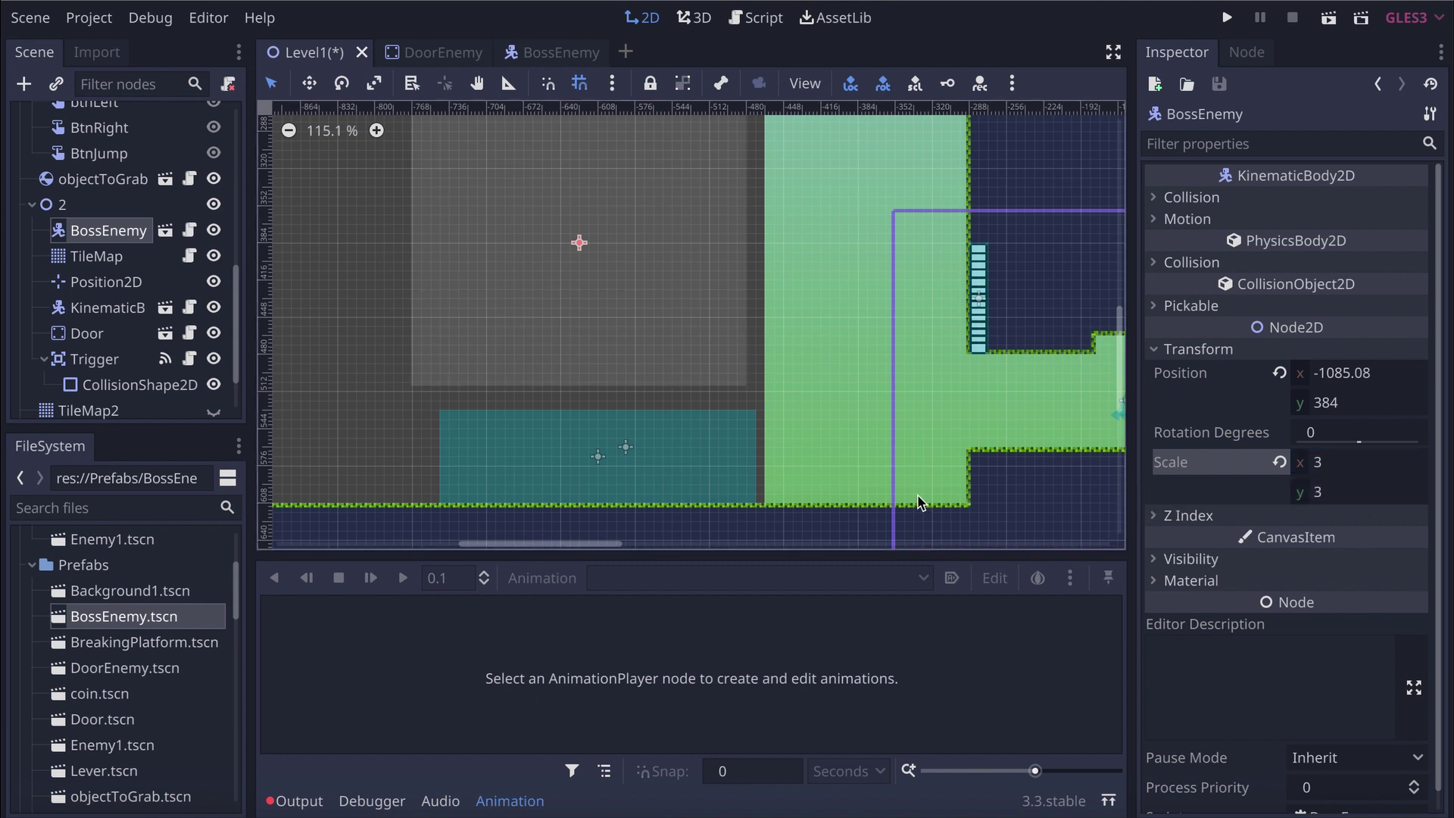
Connect the Door's isClosed signal to the BossEnemy node with the receiver method _on_Door_isClosed
scroll(905, 500, down, 2)
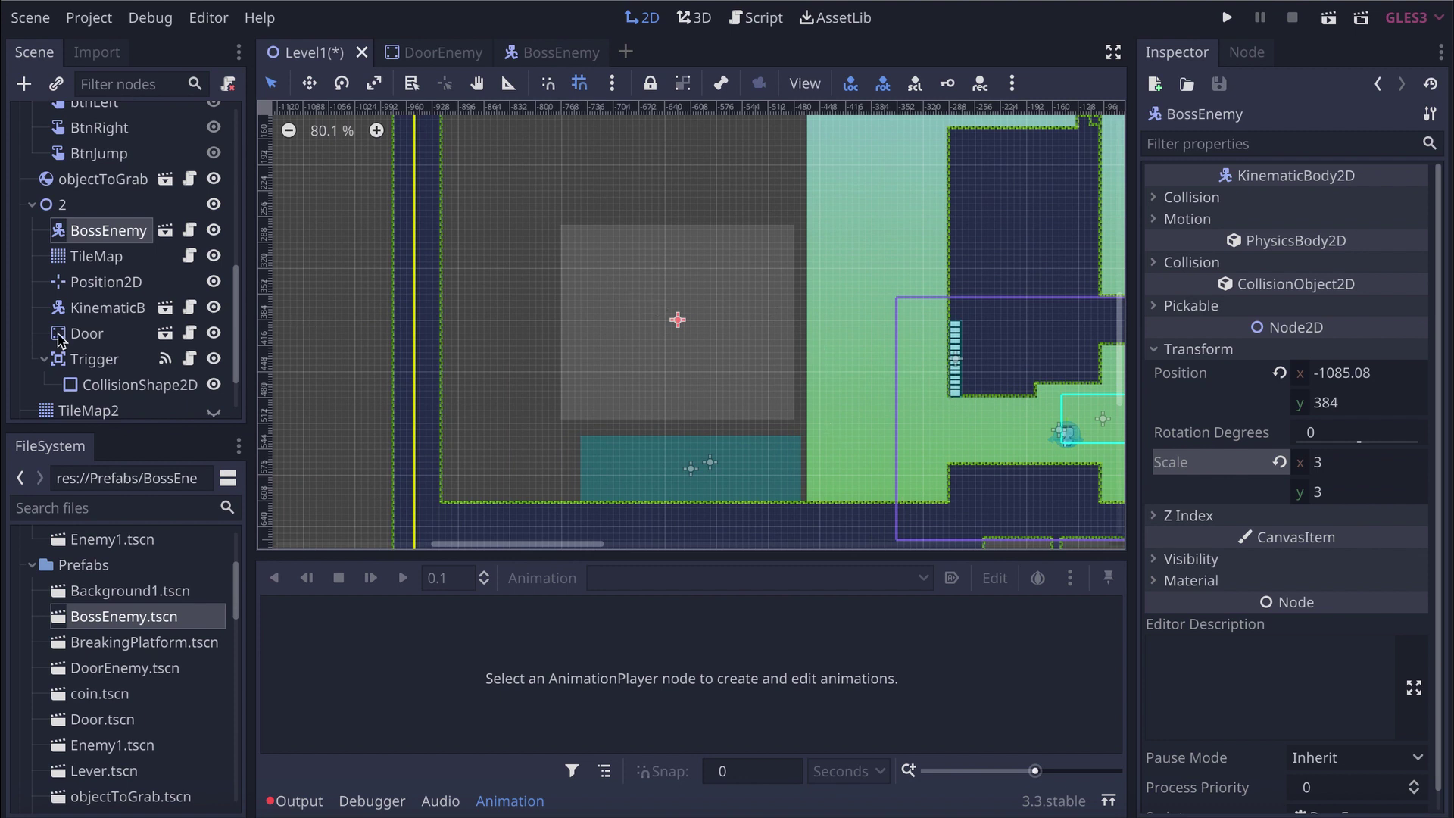
click(88, 333)
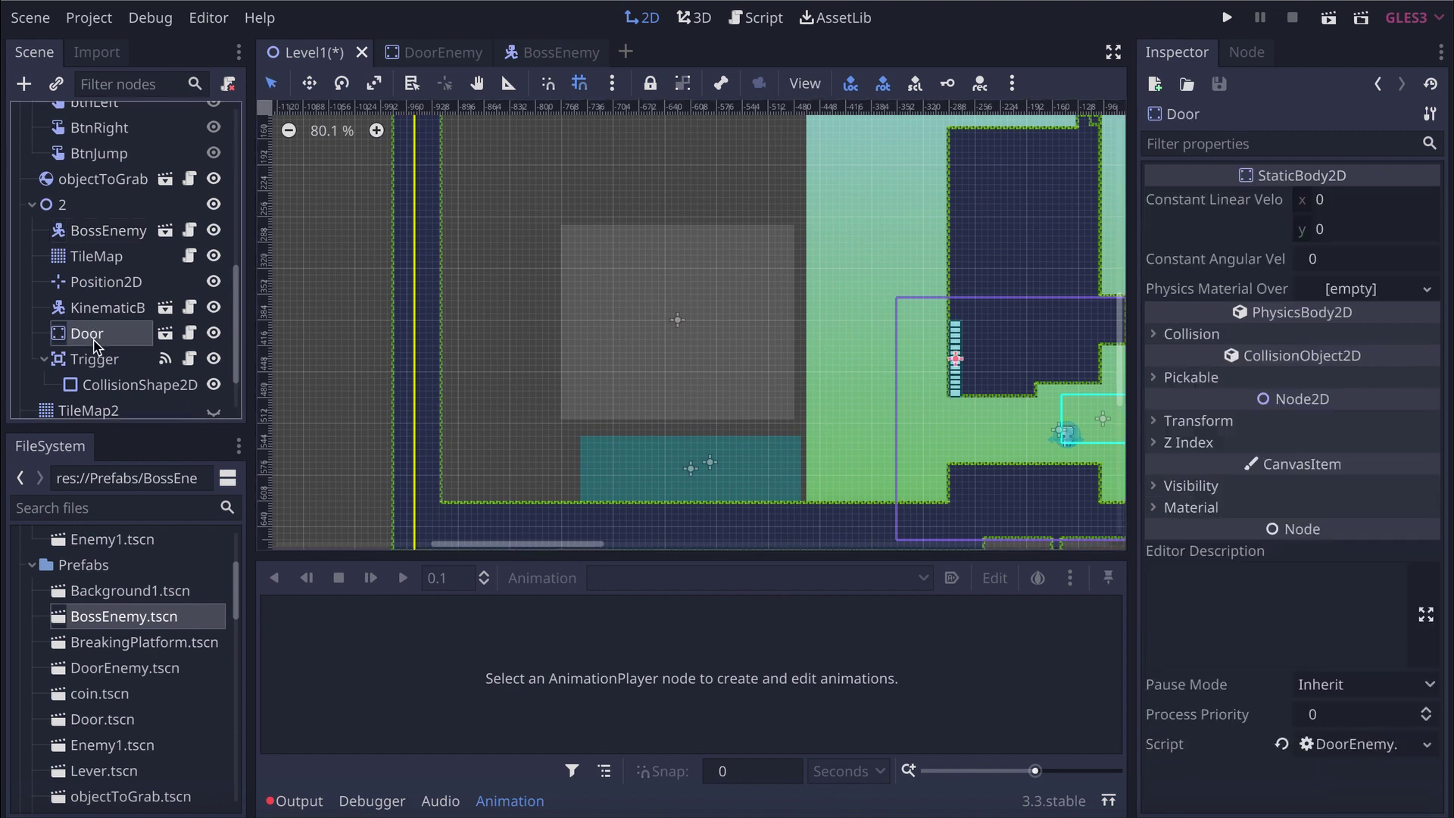
click(1246, 52)
click(1255, 181)
click(1406, 801)
scroll(492, 485, down, 10)
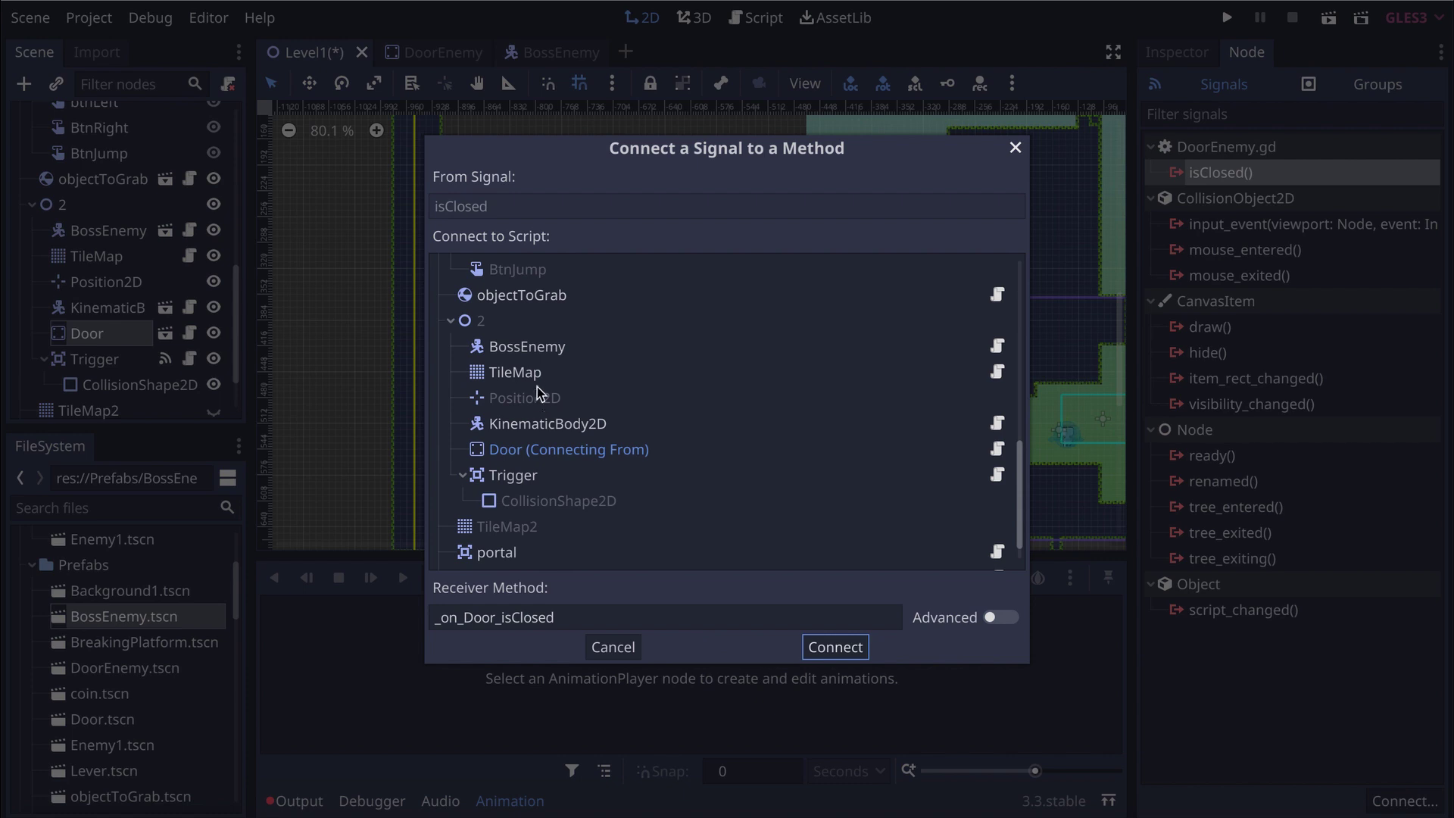
click(535, 356)
click(846, 650)
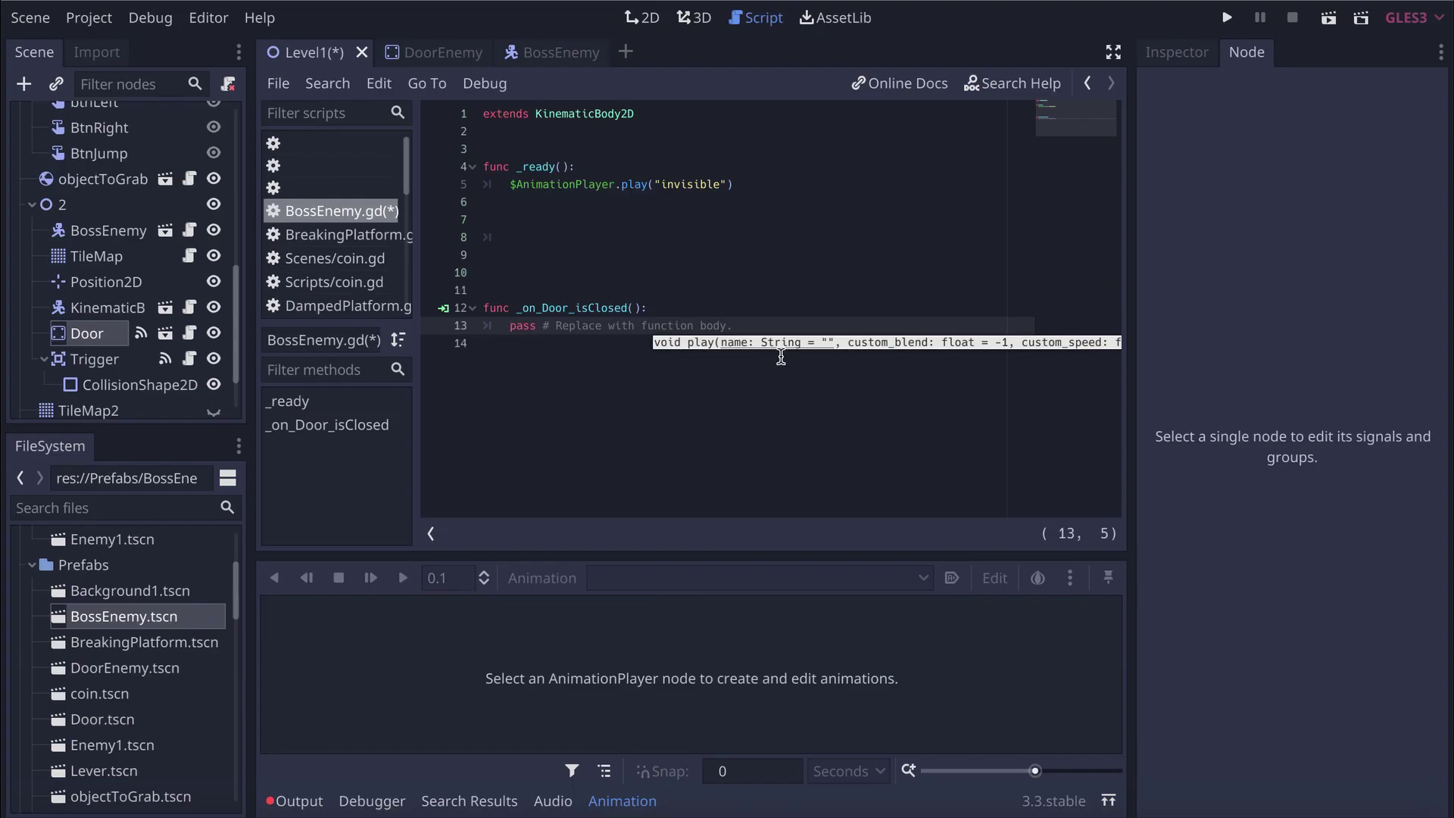
Replace the placeholder body of _on_Door_isClosed() with $AnimationPlayer.play("Appears")
text($Aniam)
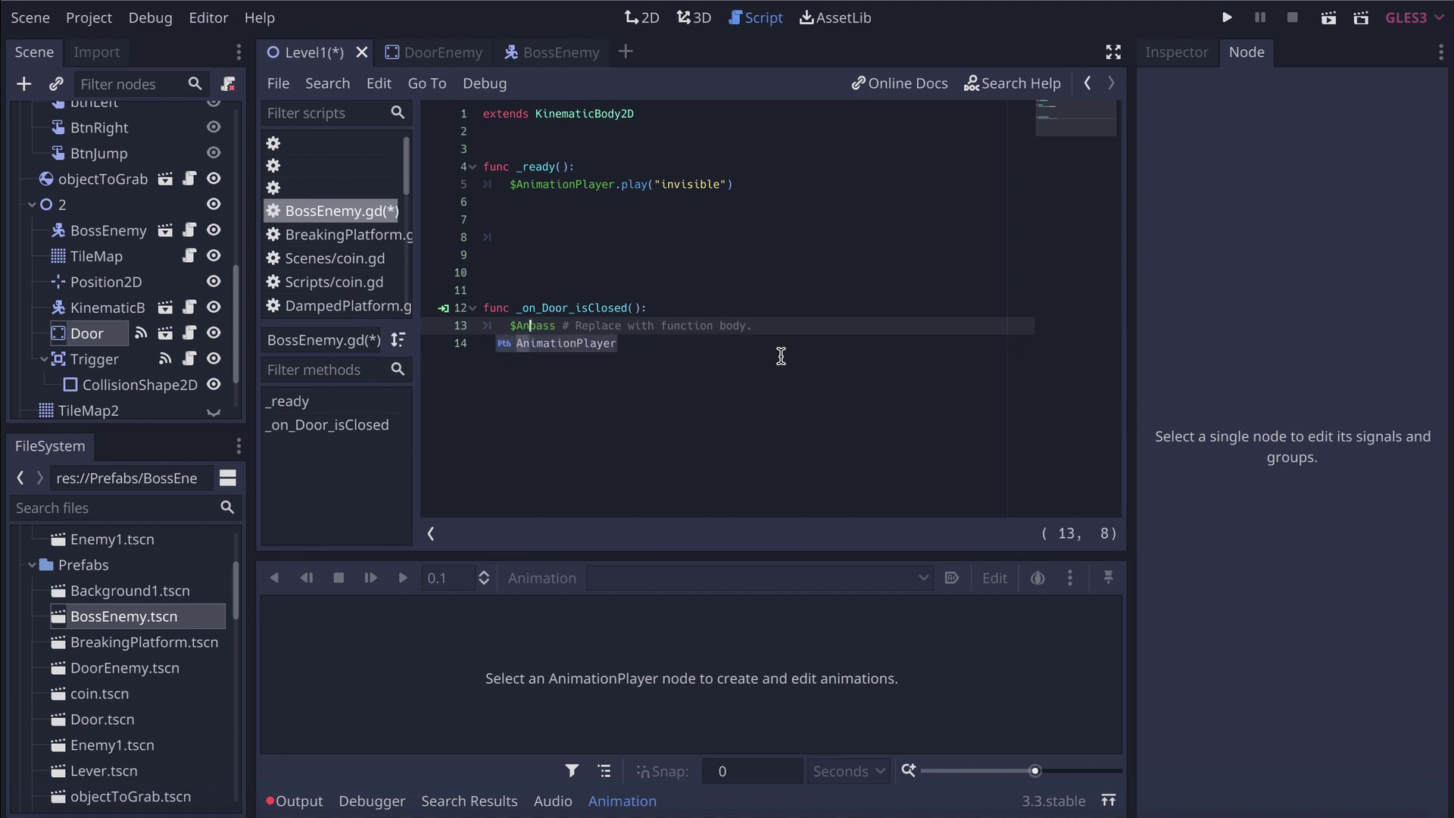
key(Delete)
key(BackSpace)
key(BackSpace)
key(BackSpace)
key(BackSpace)
key(BackSpace)
text(mationPlayer)
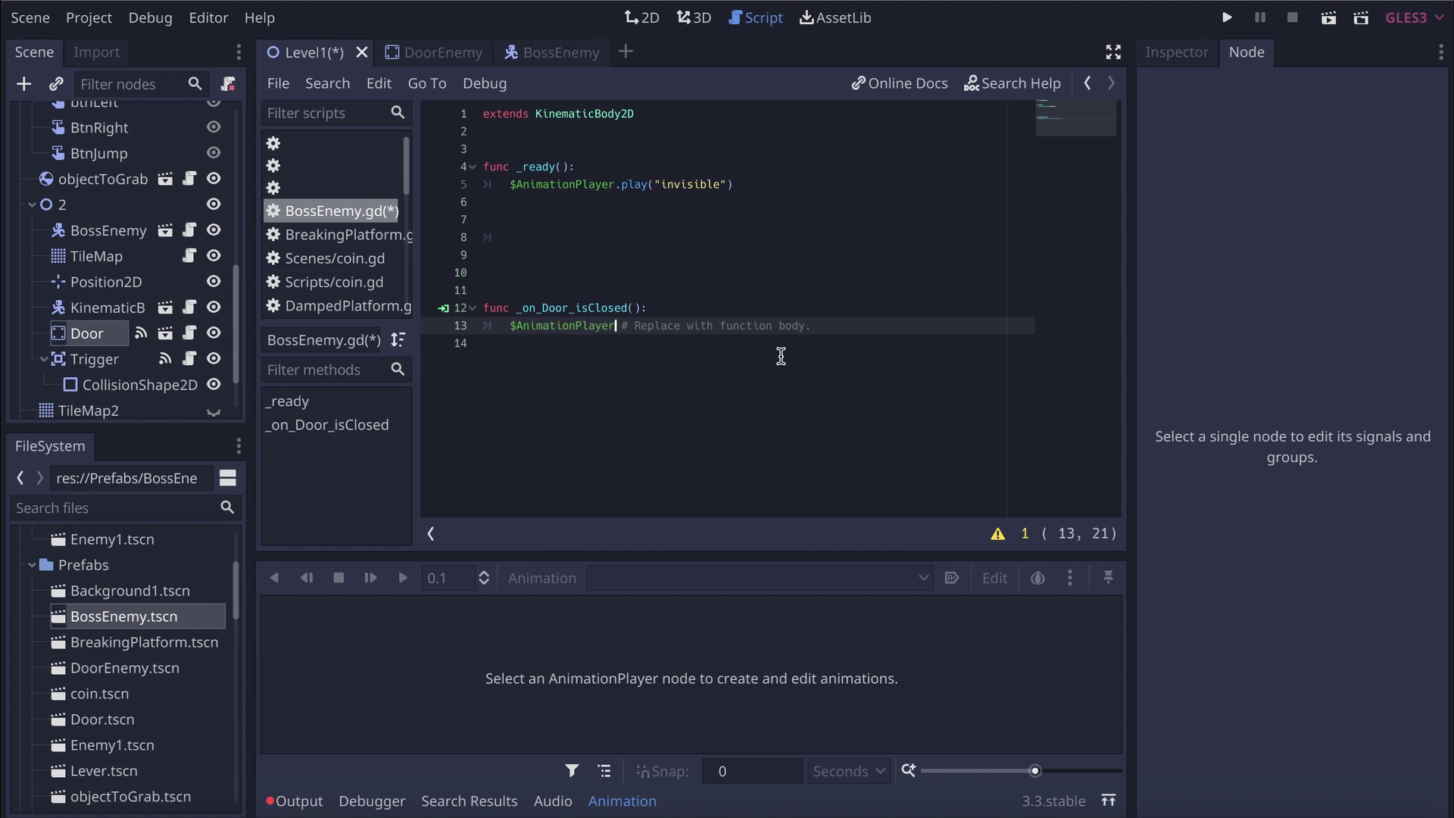
text(.play)
drag(847, 326, 656, 326)
key(BackSpace)
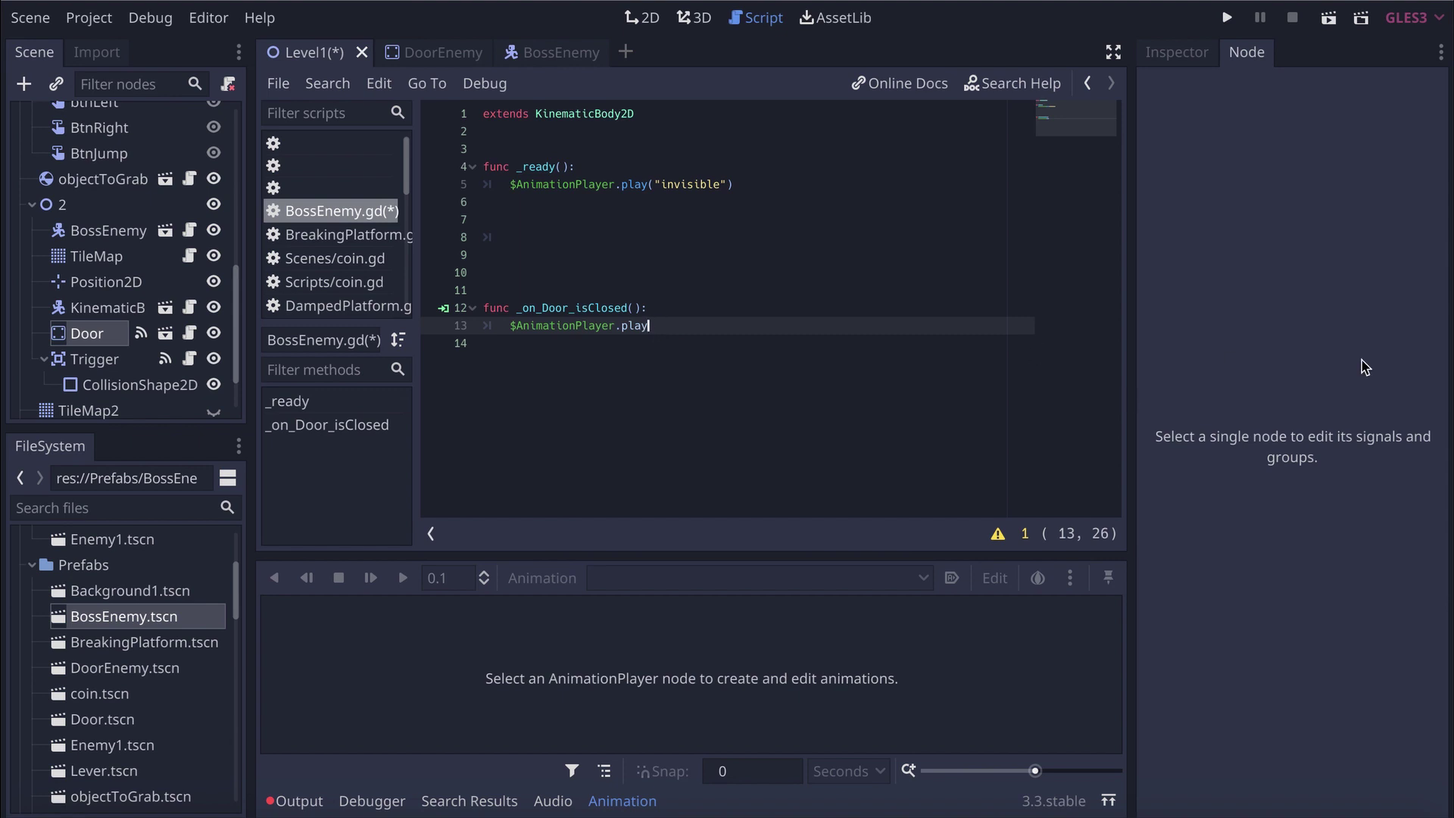
text(()
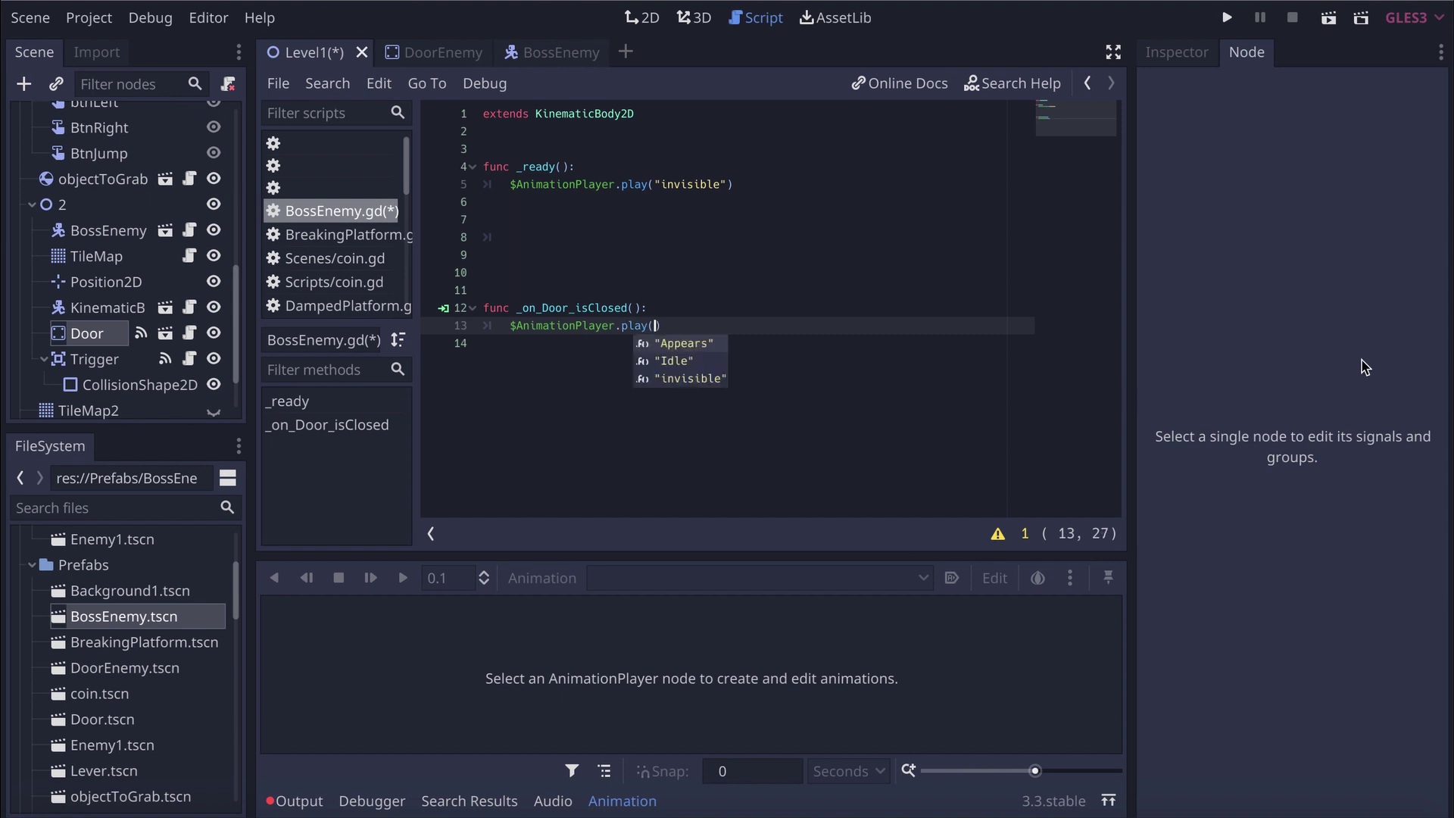
key(Return)
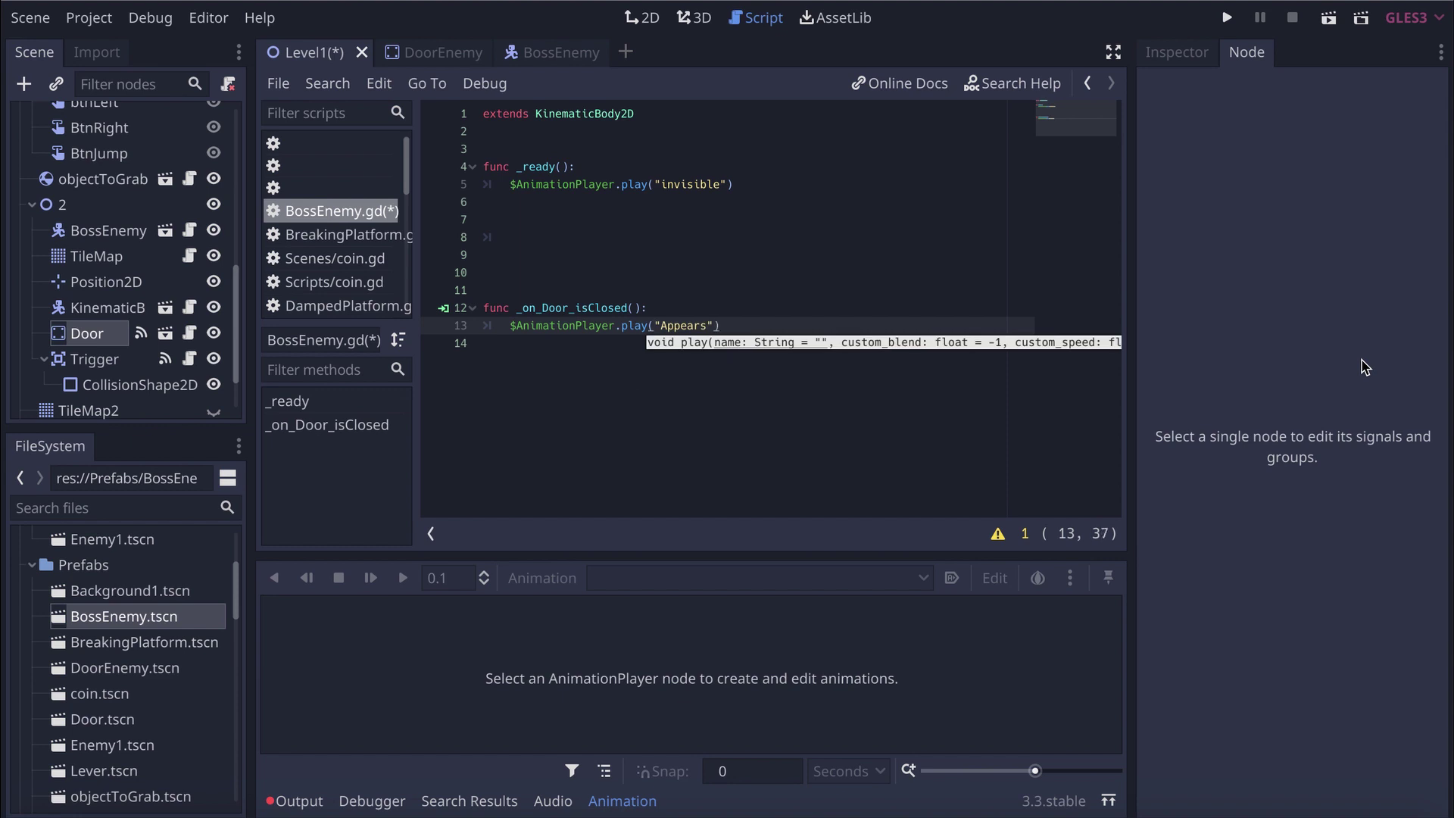
Add a line yield($AnimationPlayer, "animation_finished") after the Appears call in _on_Door_isClosed()
key(Return)
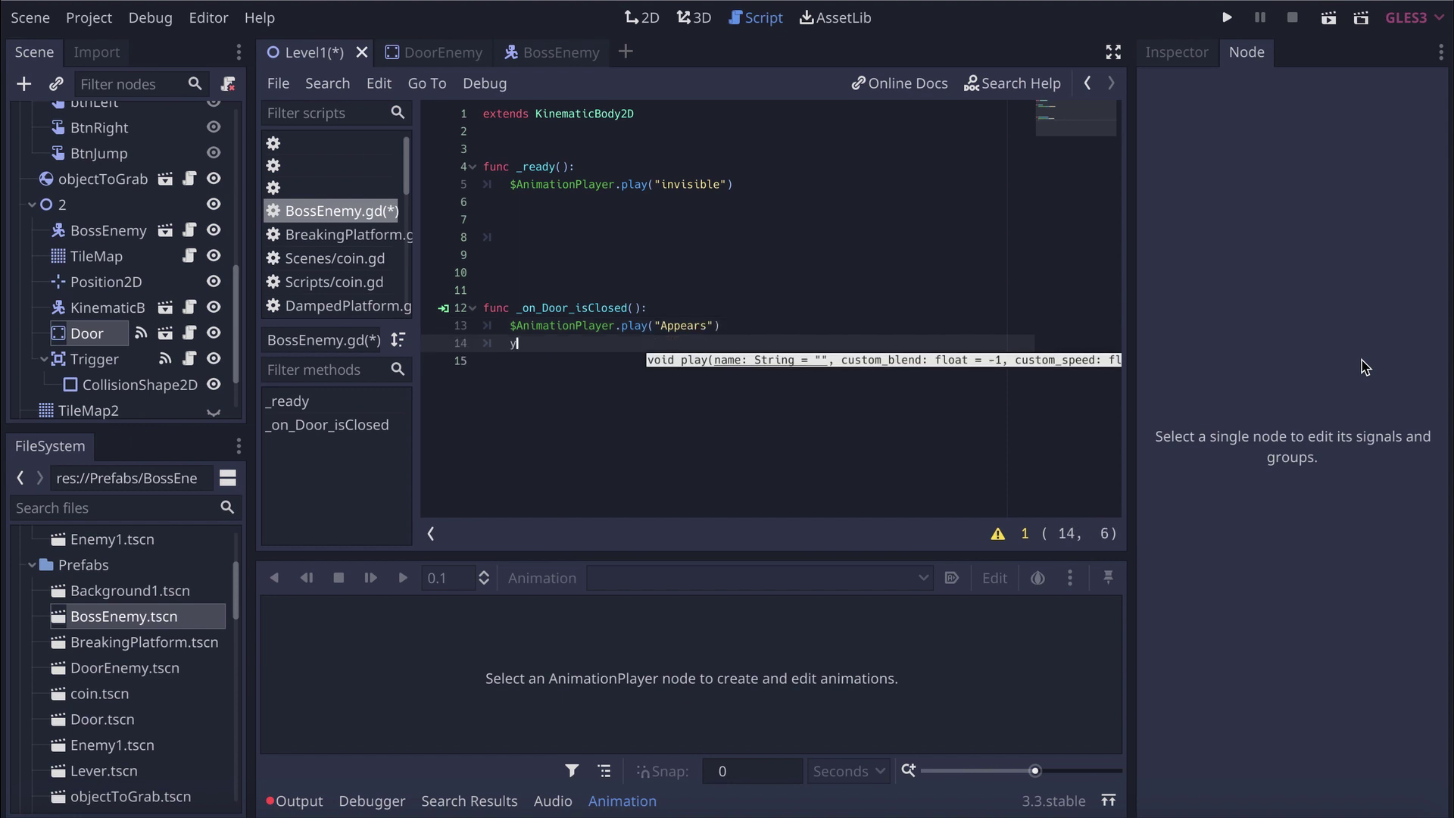
text(yield($An)
key(Return)
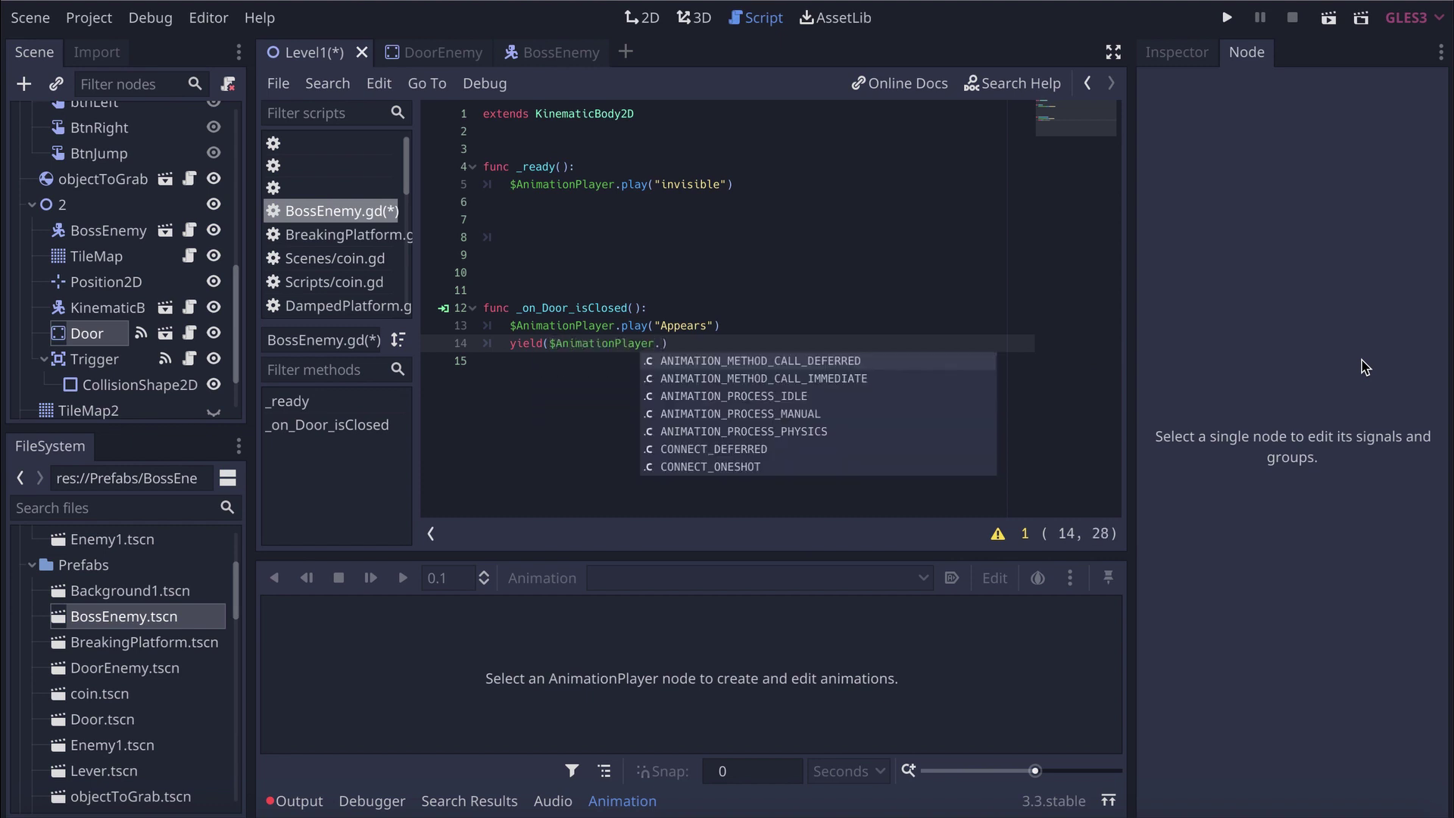
key(BackSpace)
text(,)
key(Down)
key(Return)
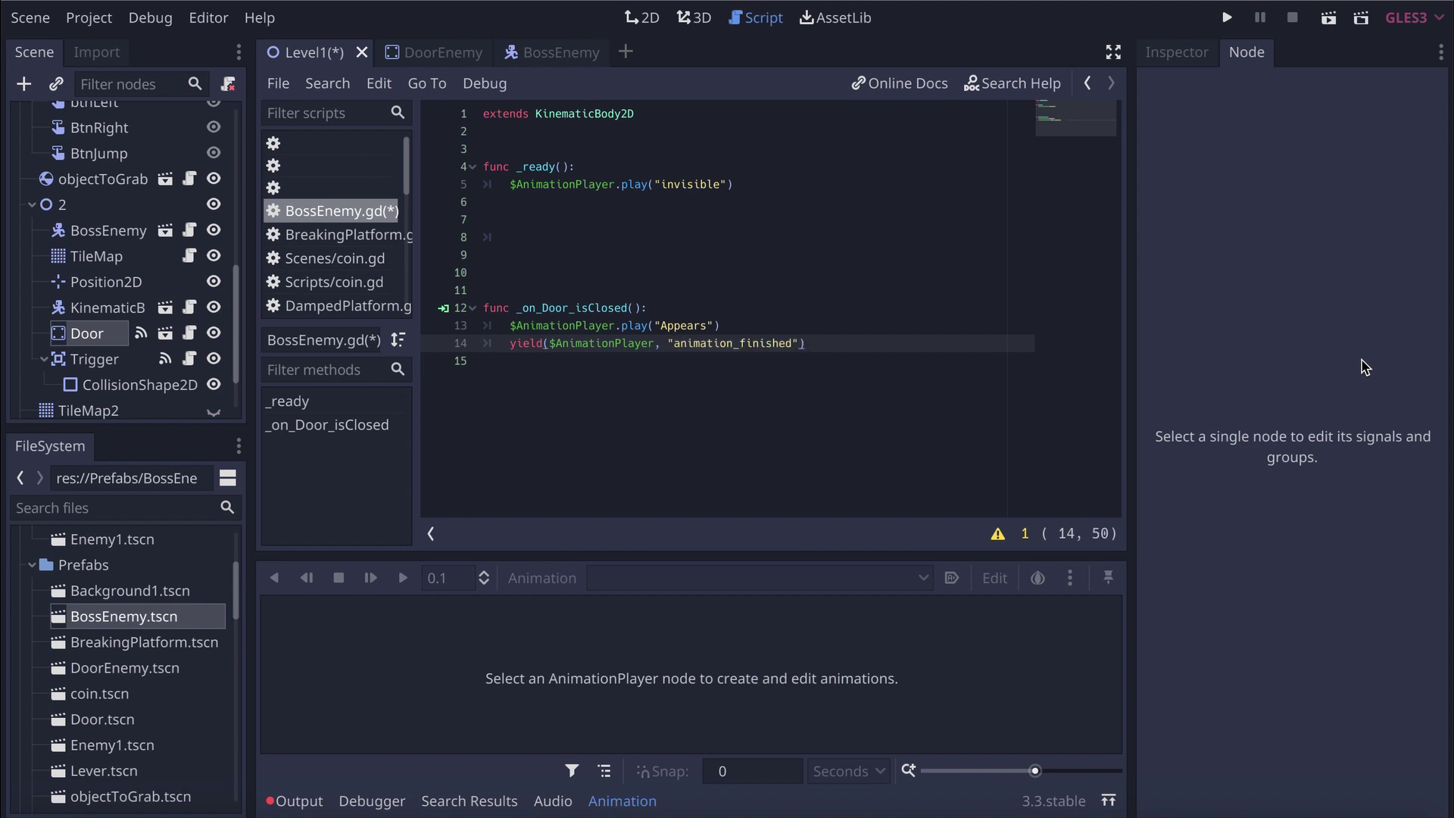
Add $AnimationPlayer.play("Idle") after the yield line in _on_Door_isClosed() and save the script
key(Return)
text($Anim)
key(Return)
text(.play)
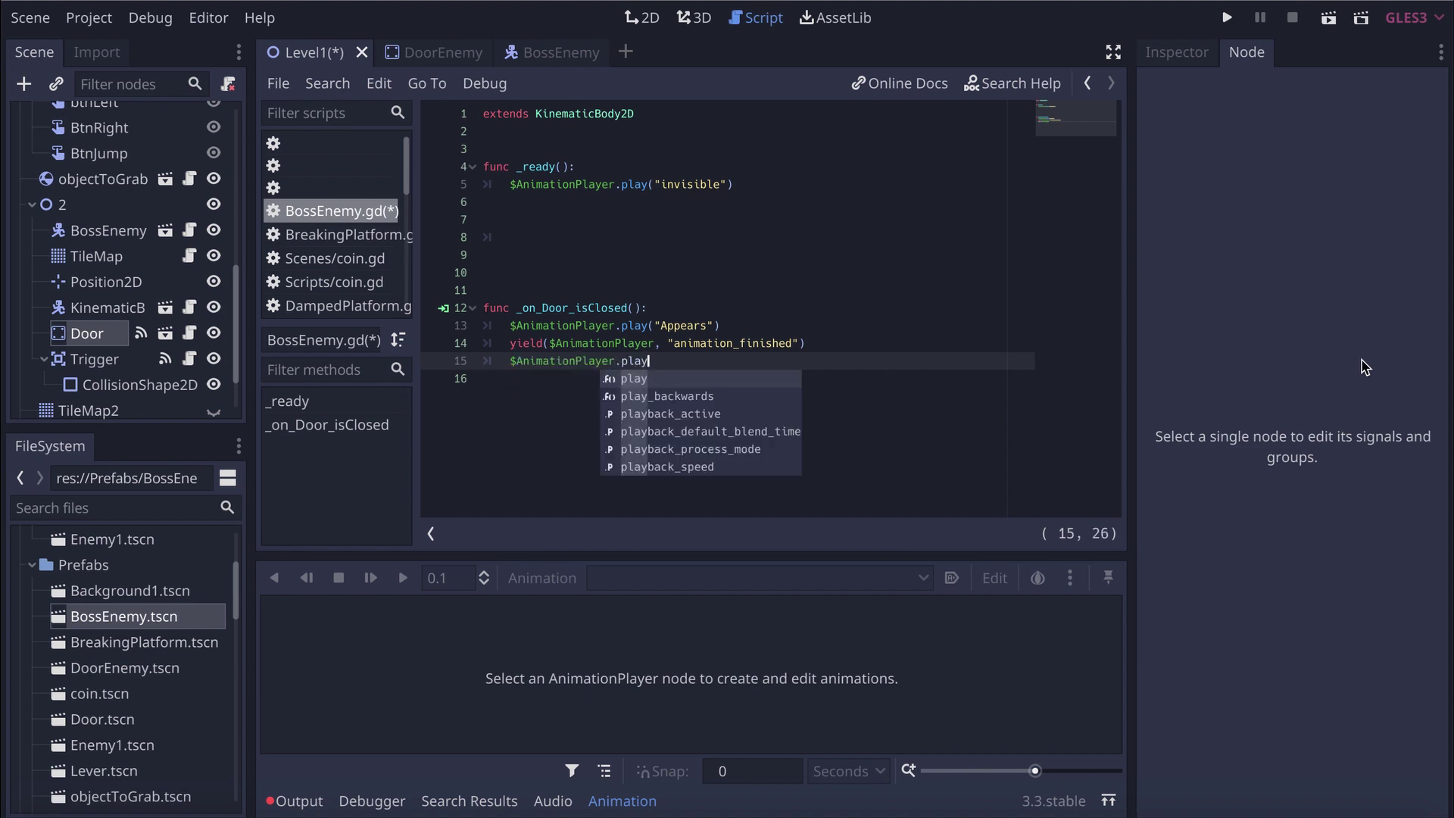
text(()
key(Down)
key(Return)
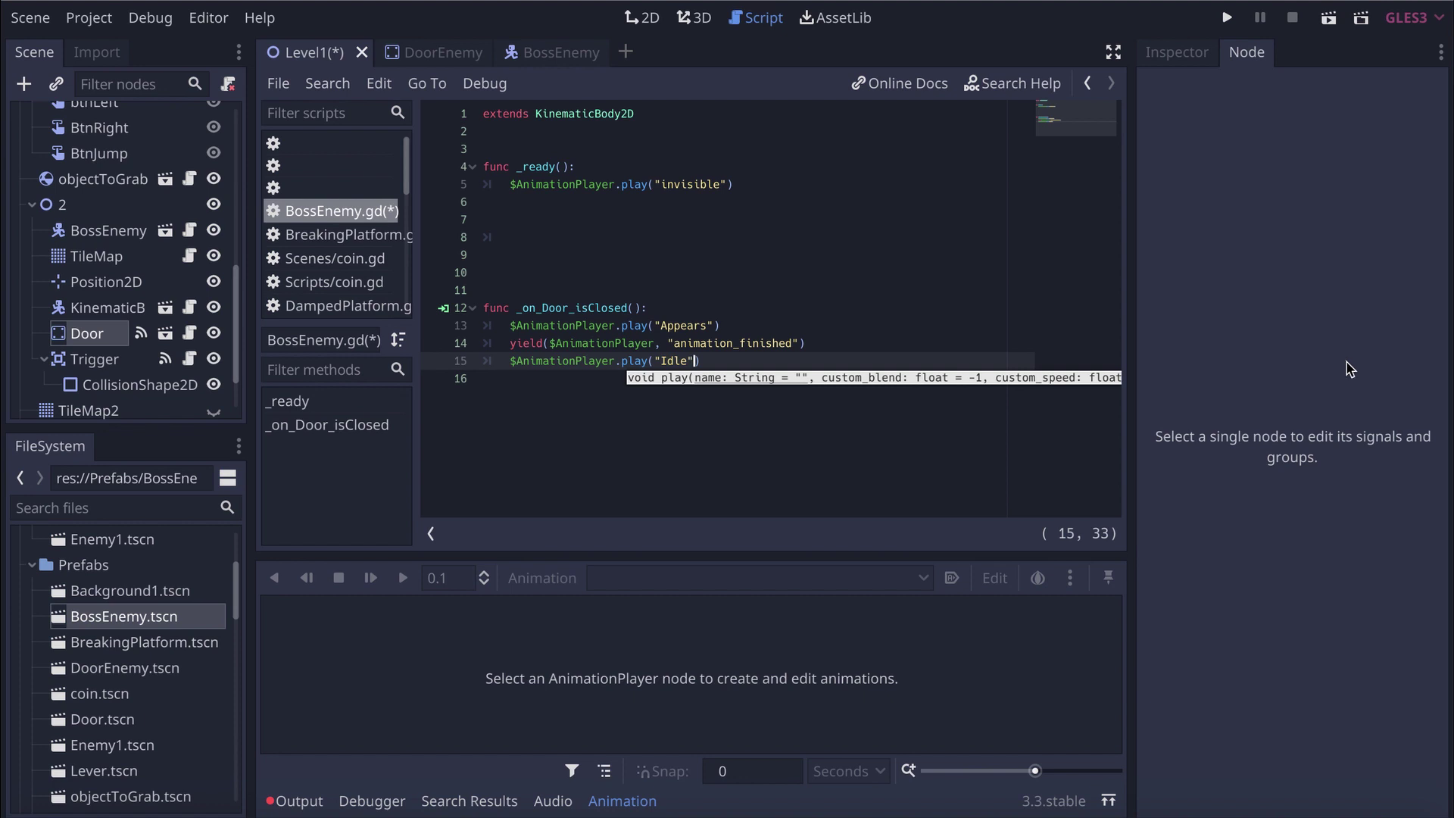
key(ctrl+s)
click(724, 336)
click(686, 360)
click(547, 256)
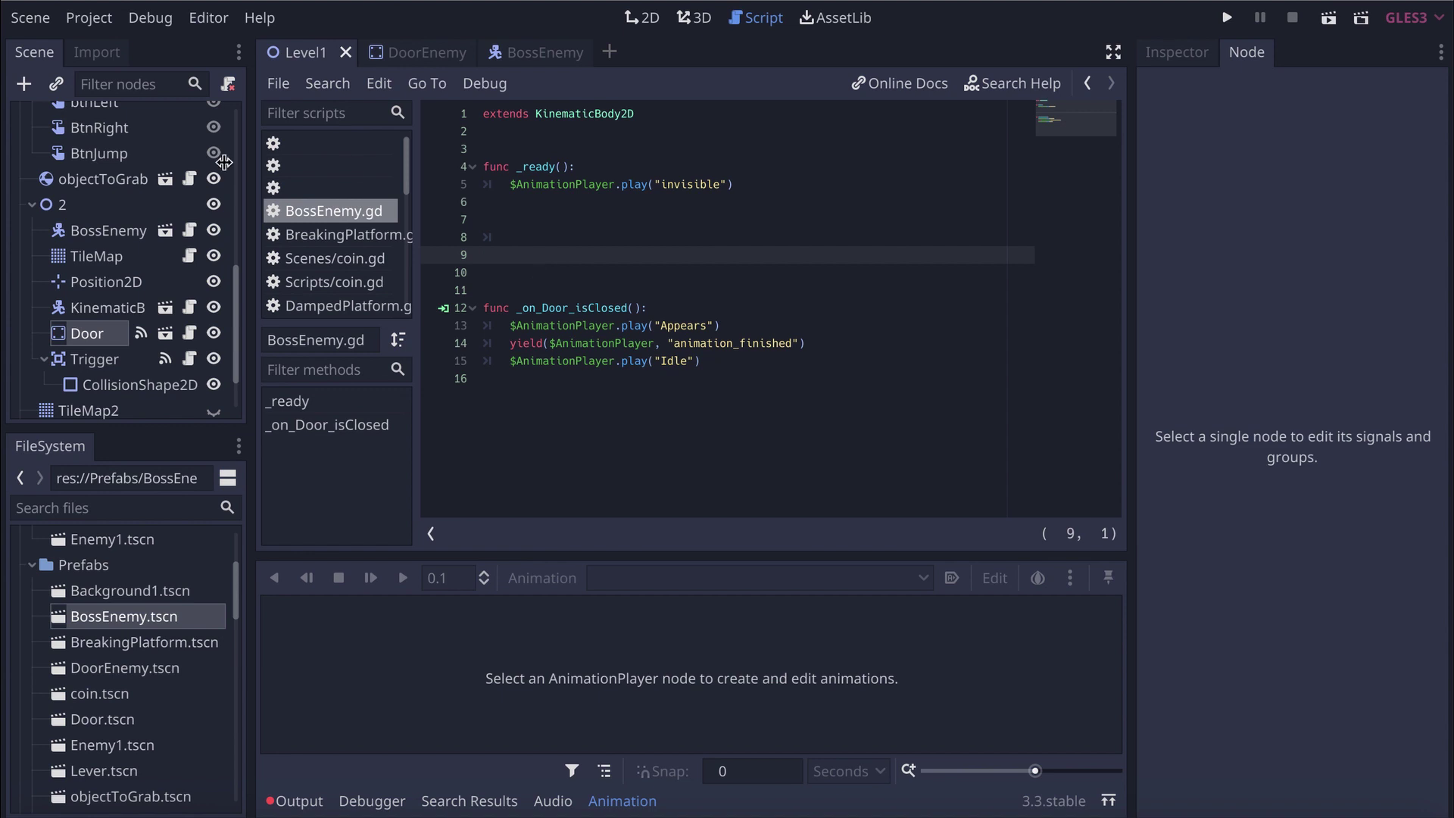
Set the Z Index of Level1's Door node to -1
click(642, 18)
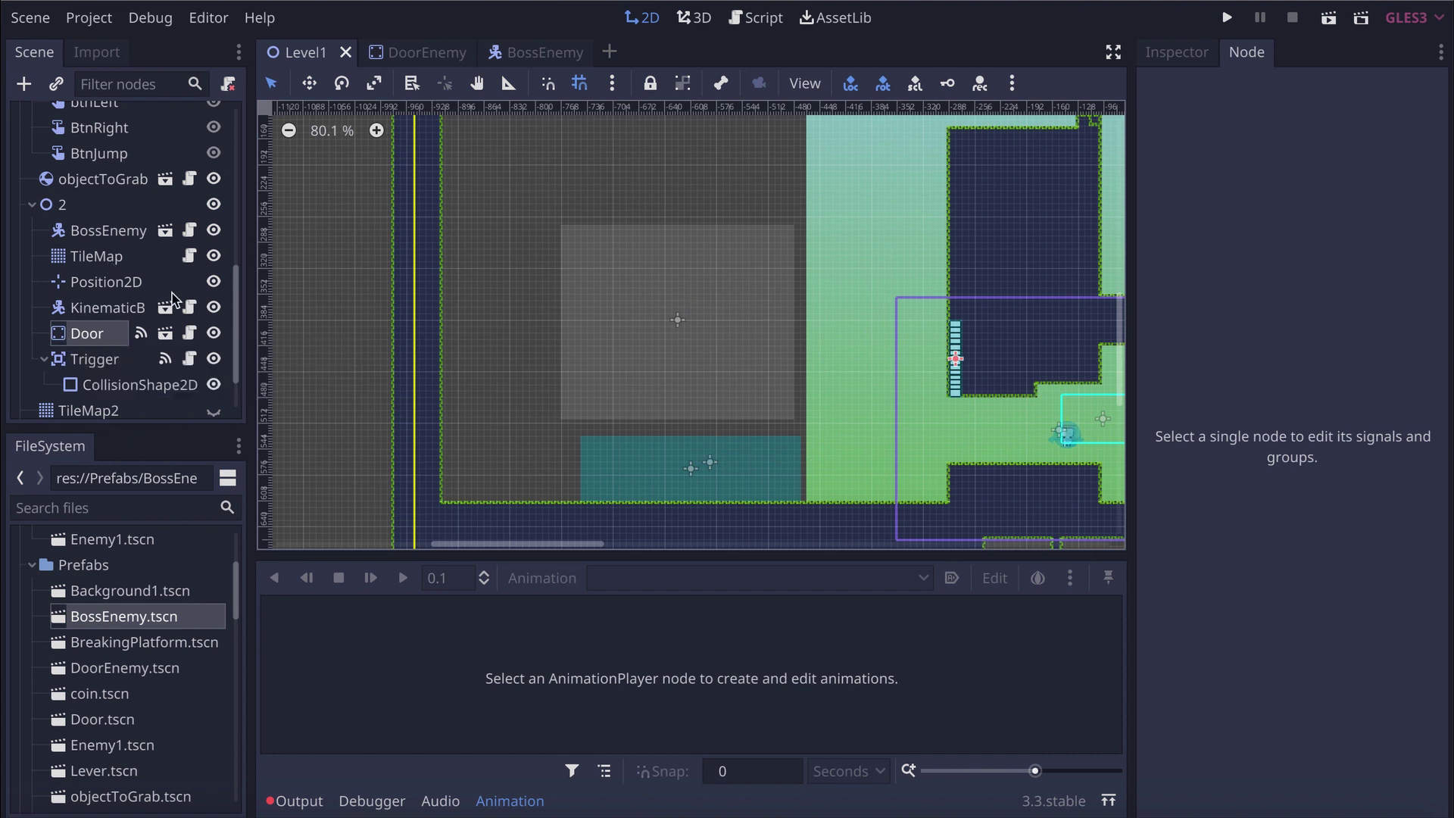
click(56, 340)
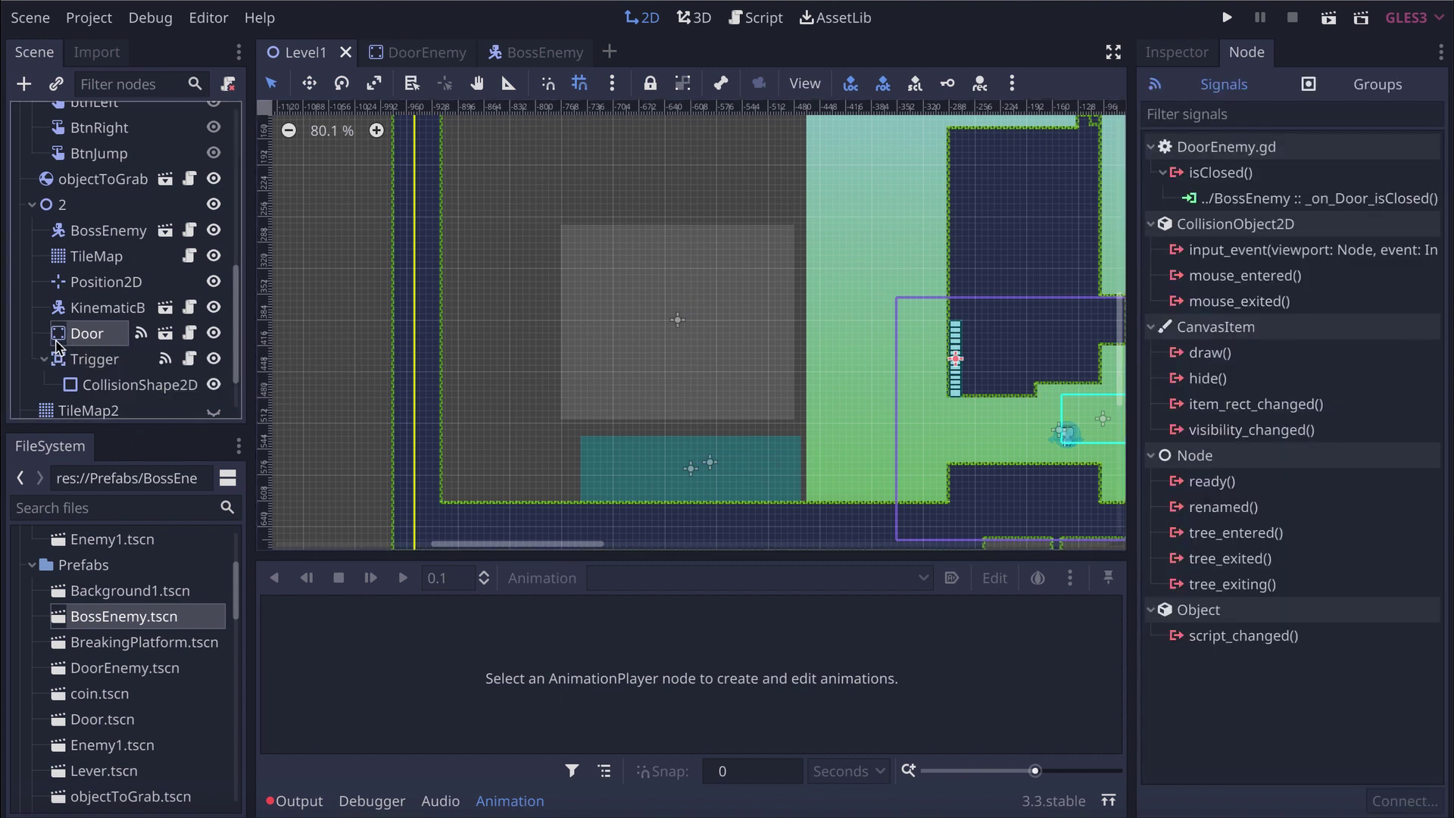
click(1179, 60)
click(1170, 442)
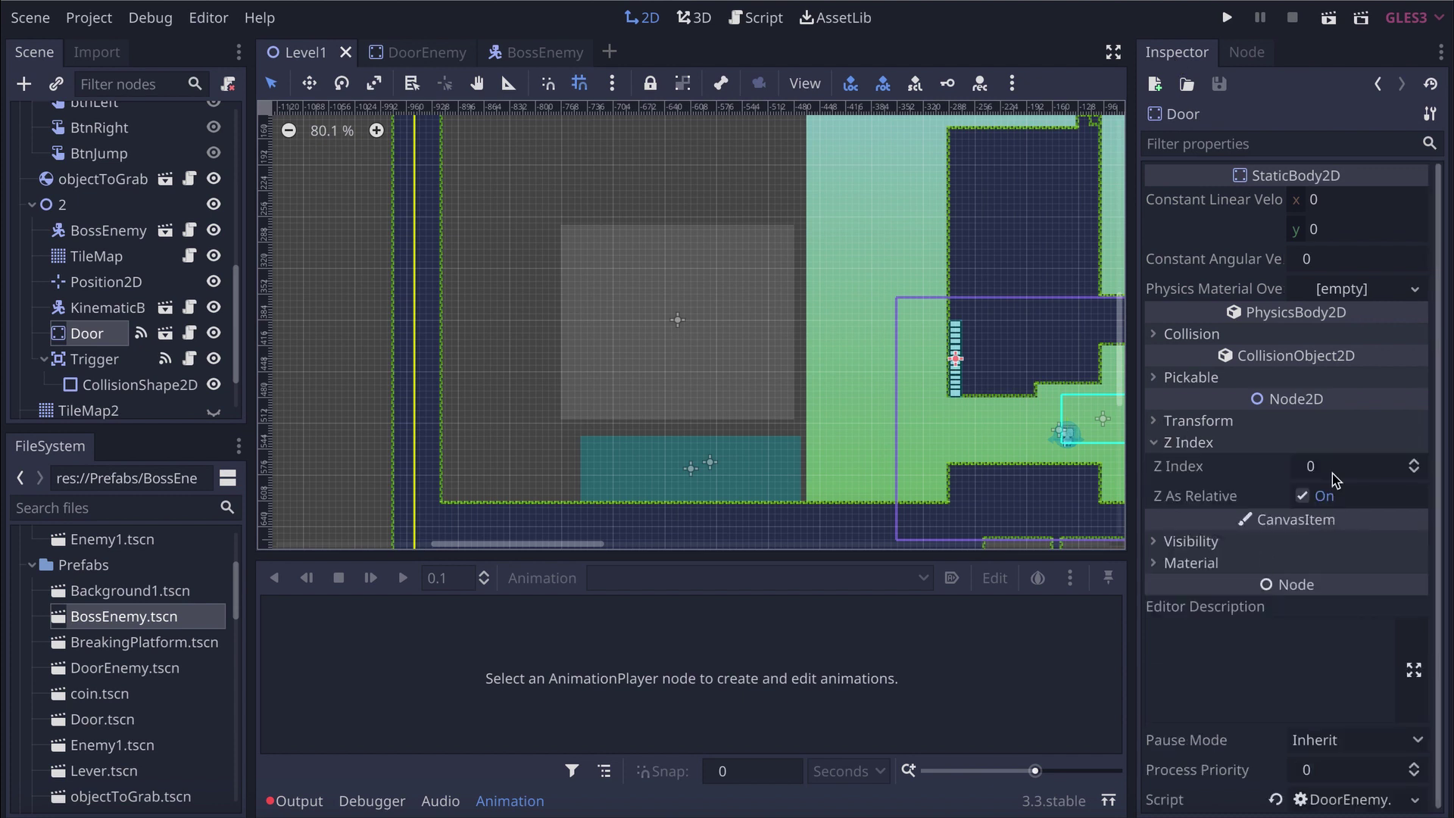
click(1370, 470)
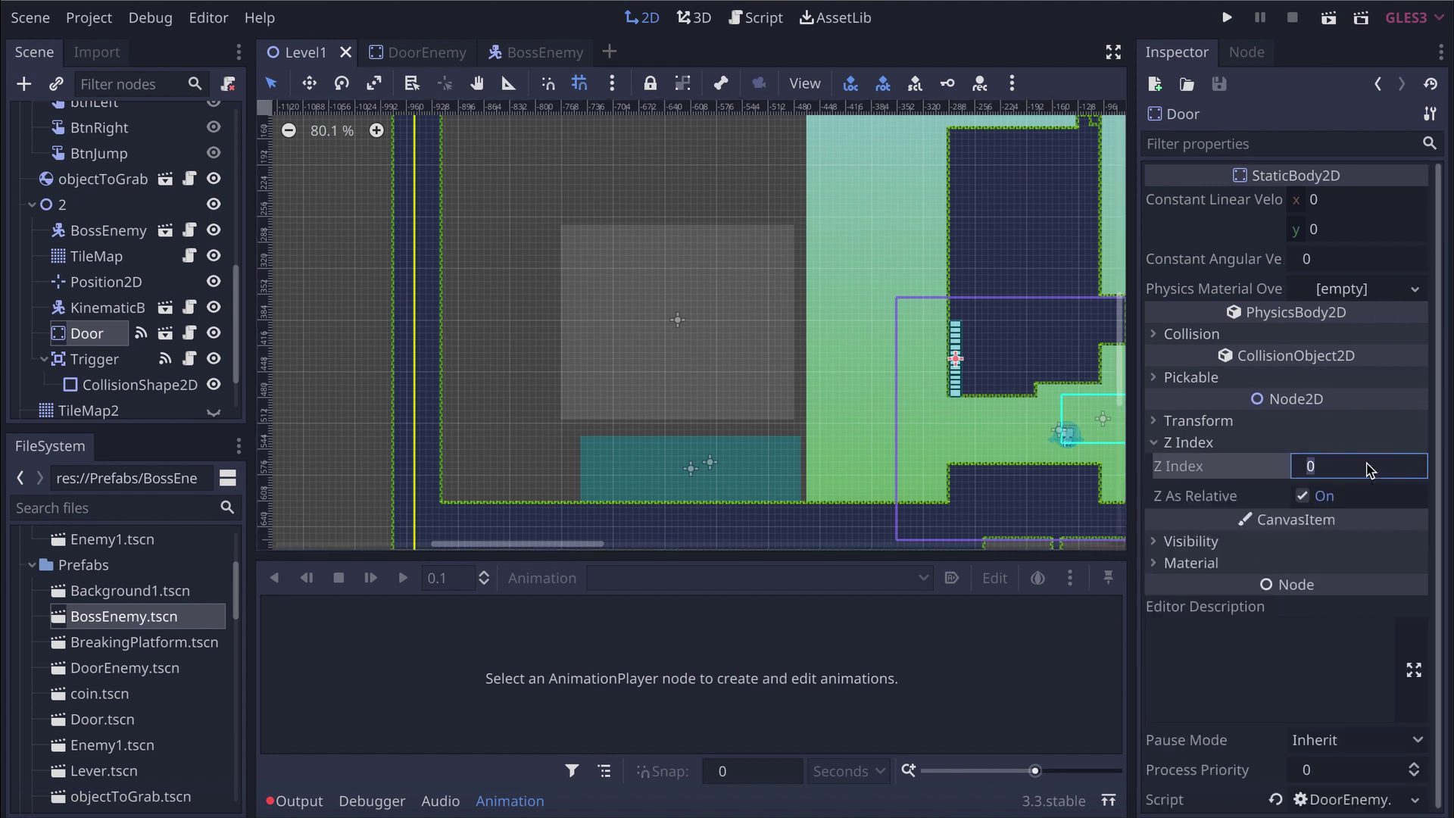
key(Return)
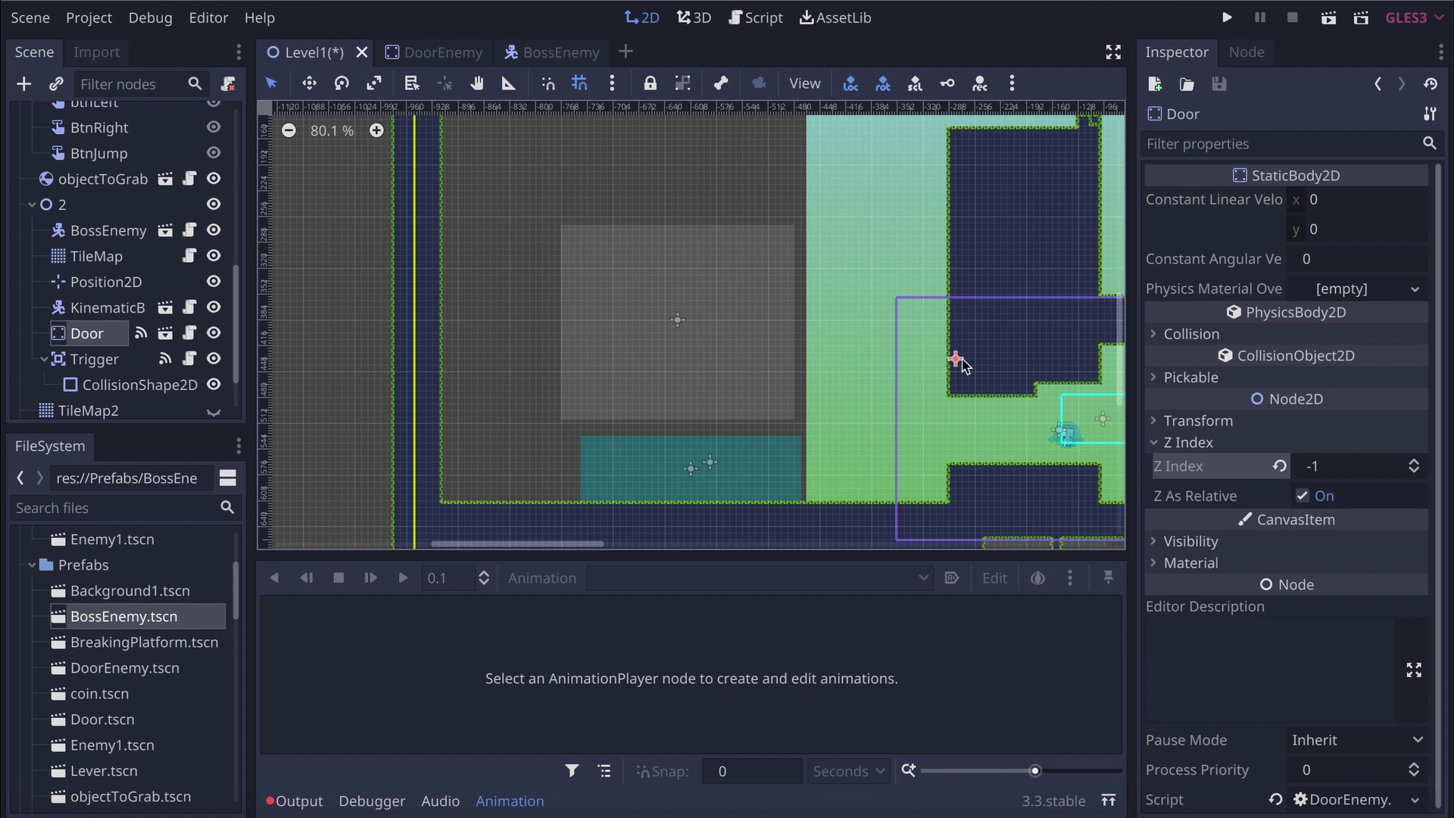
Run the game, walk the player past the closing door to test the boss's appearance, and close the game
click(1228, 18)
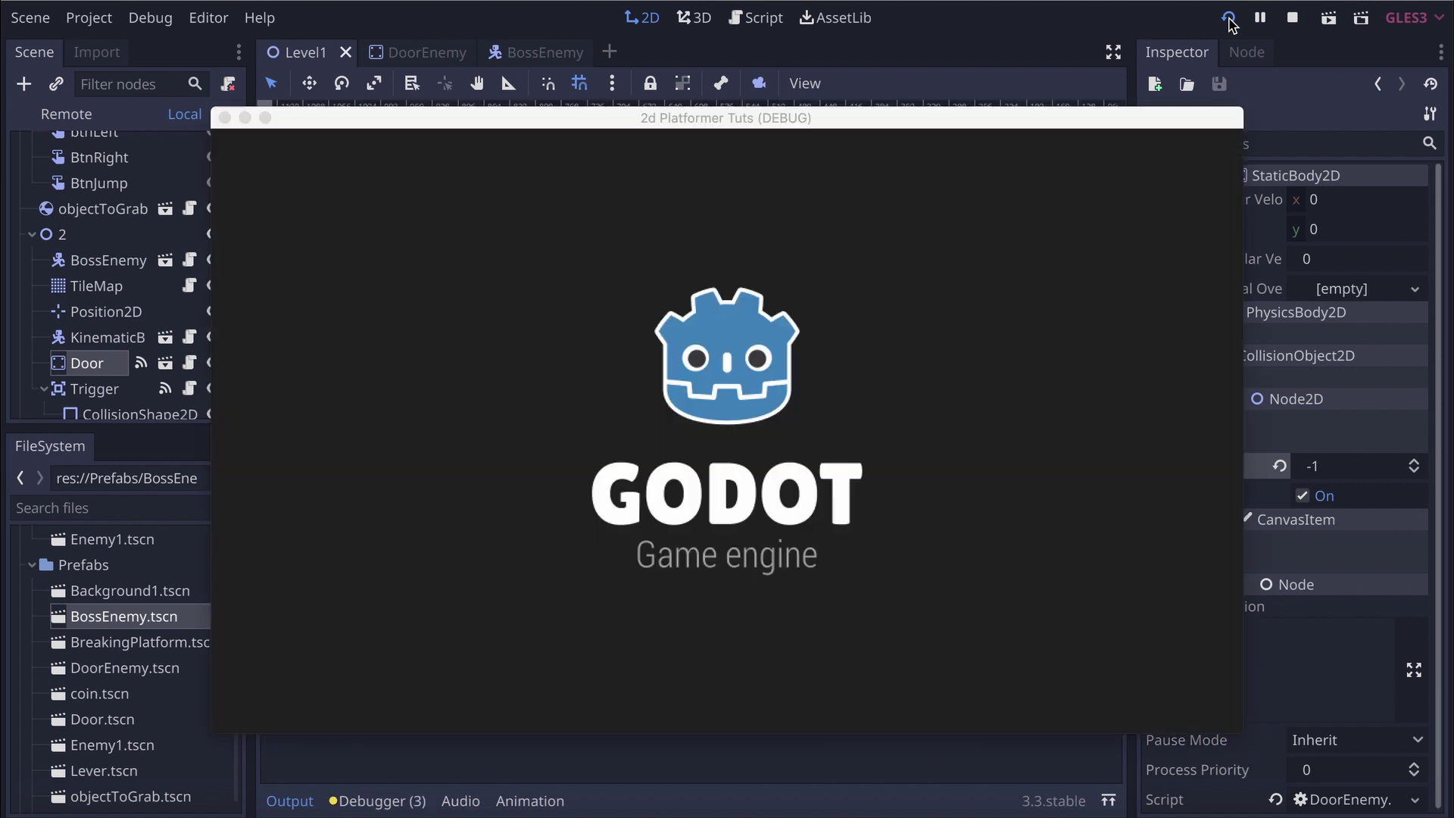
key(Left)
key(Left)
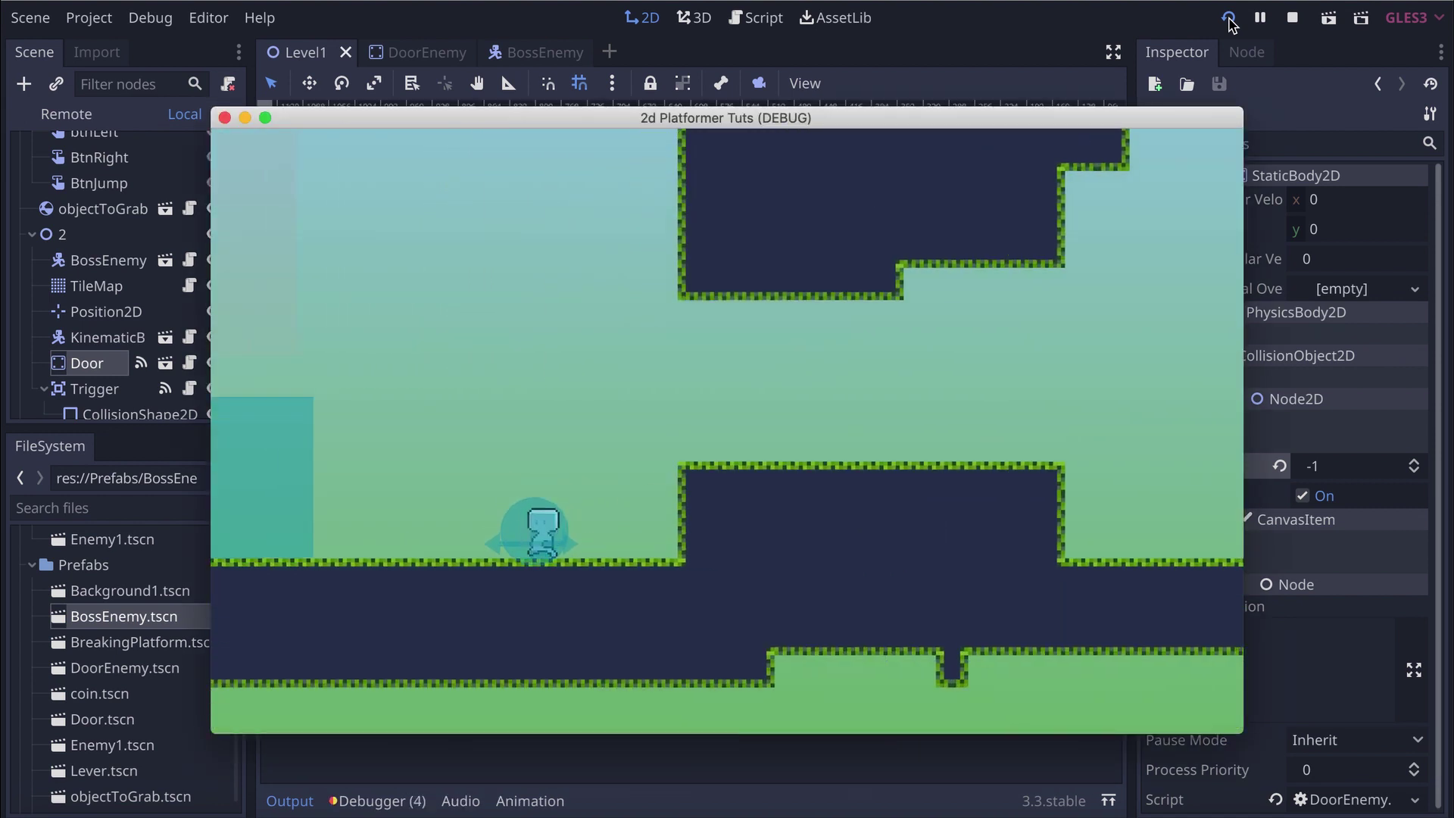
key(Left)
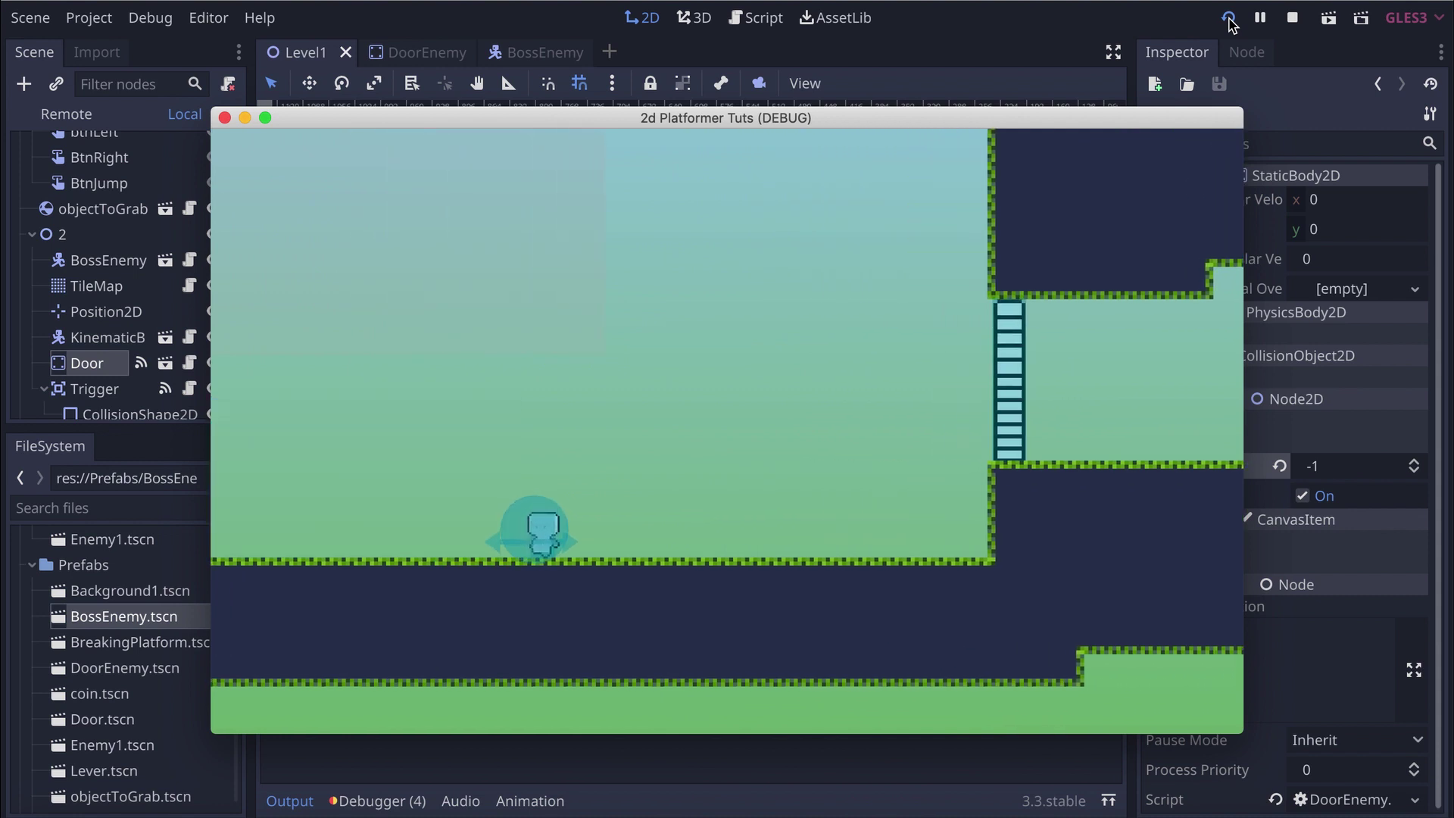
key(Left)
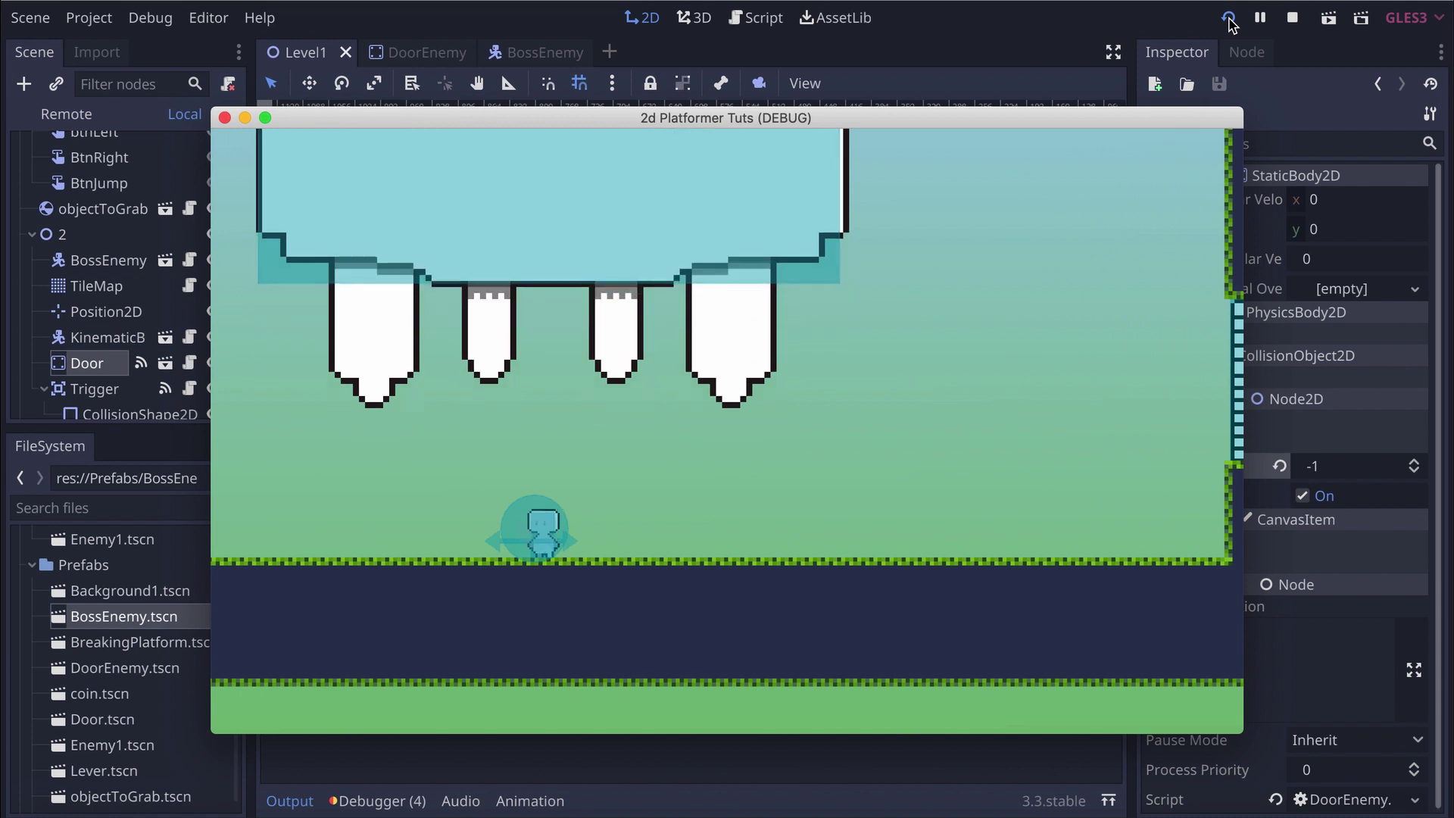
click(225, 117)
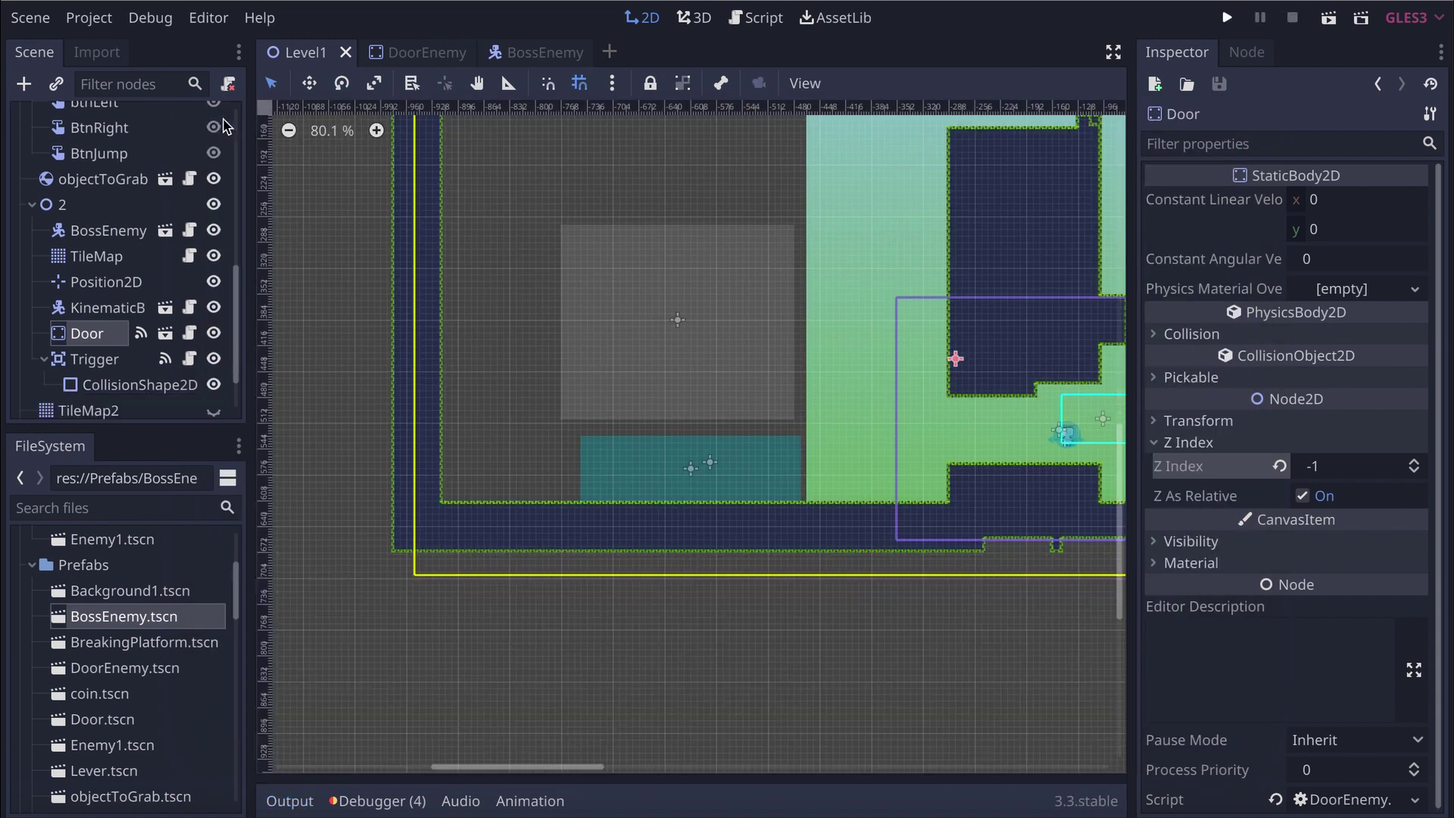
Set the BossEnemy instance's scale to 2 in x and y and move it to about x -997, y 448
click(106, 230)
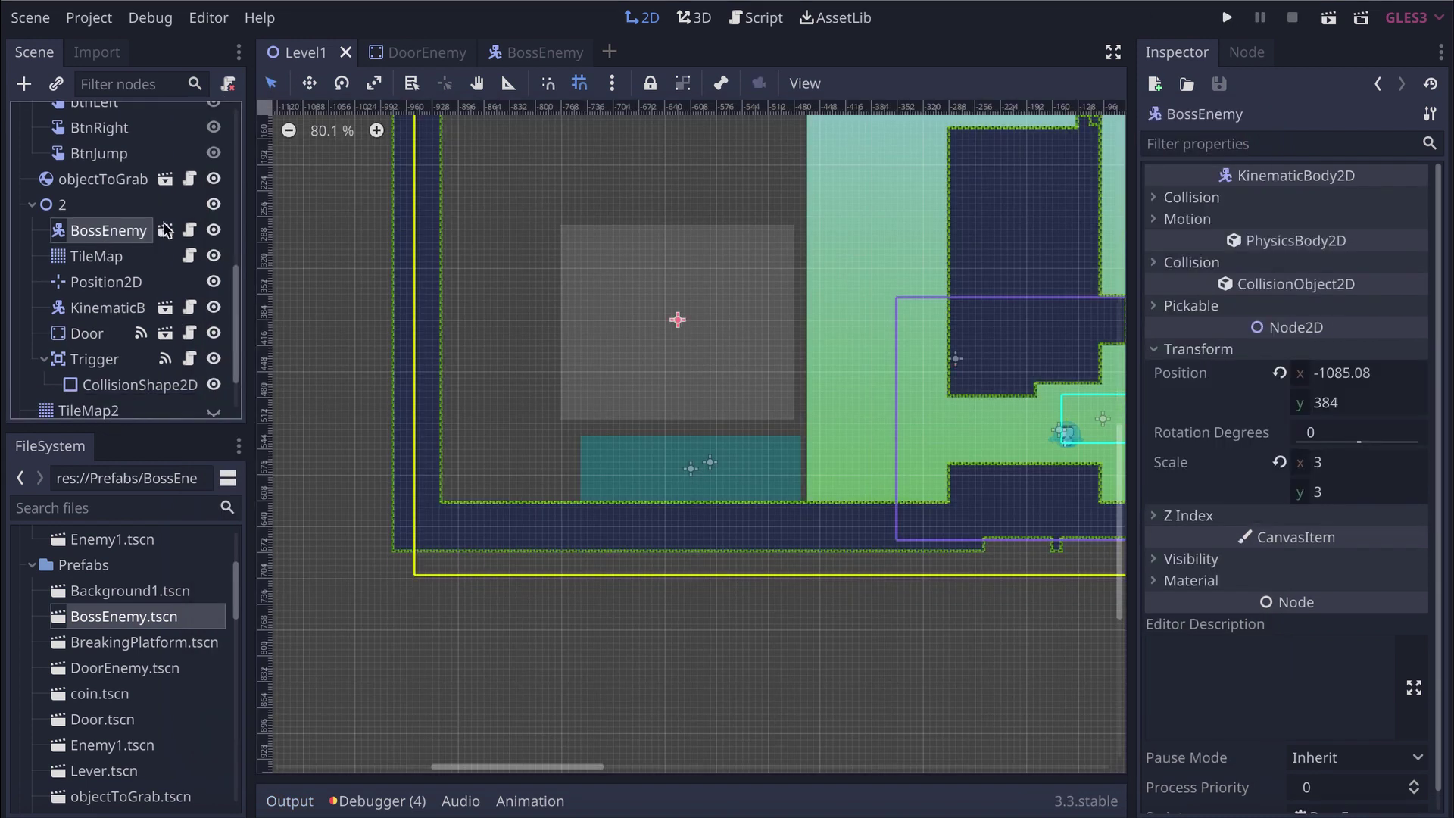
click(1333, 462)
text(2)
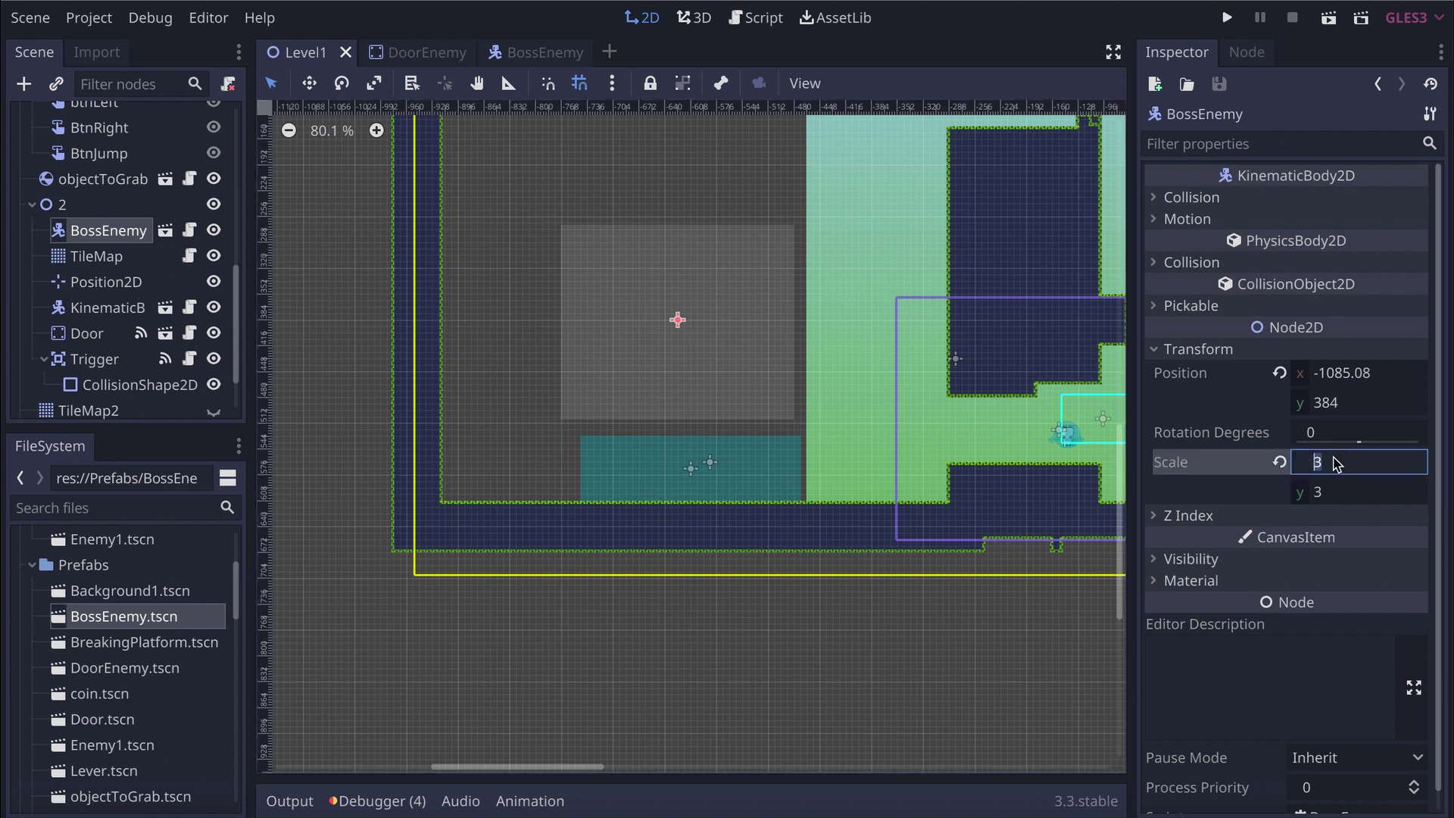
key(Return)
click(1332, 491)
text(2)
key(Return)
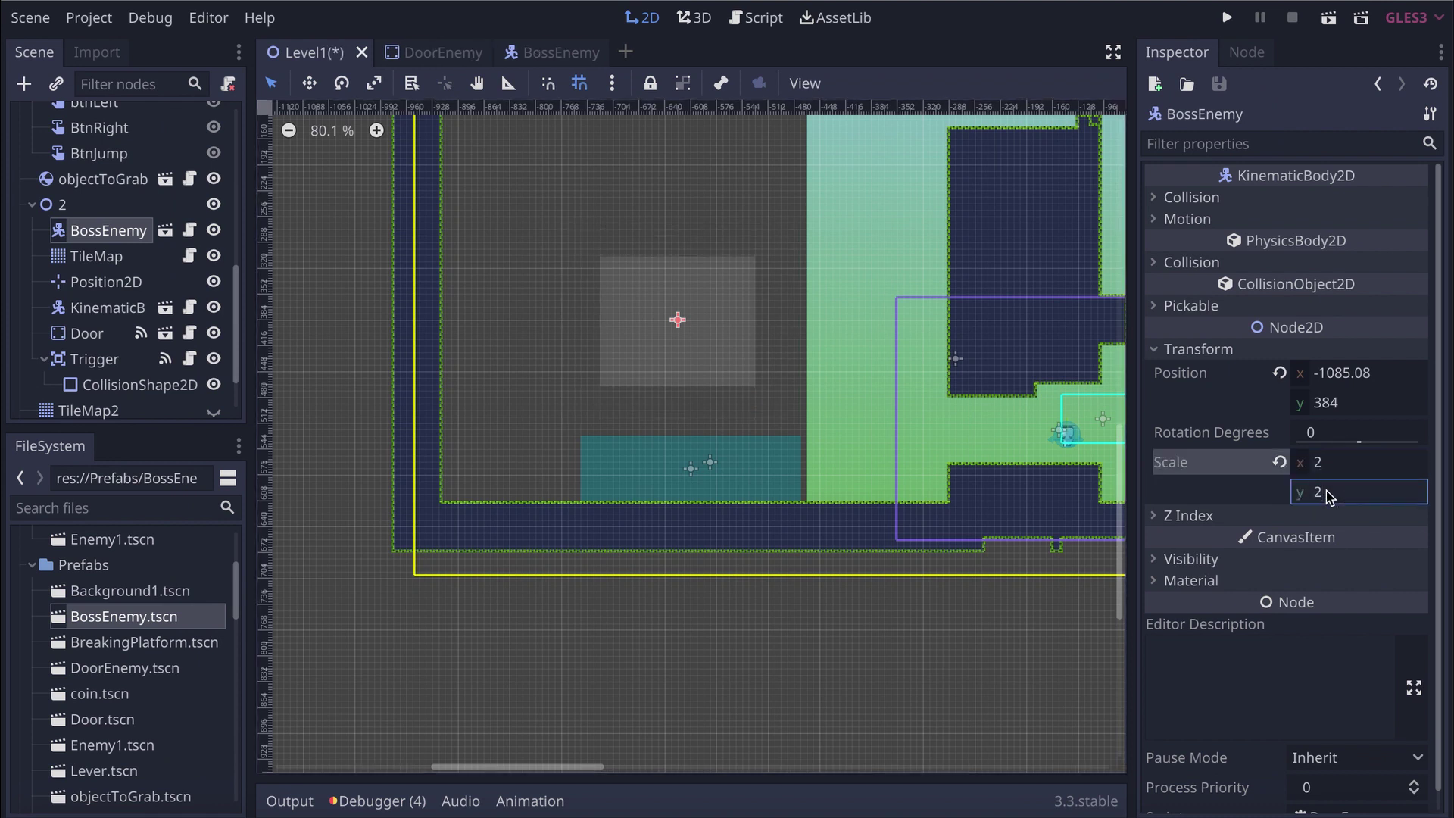
click(309, 83)
drag(708, 302, 780, 350)
Run the game again to check the rescaled, repositioned boss beyond the door, and close the game
click(1225, 18)
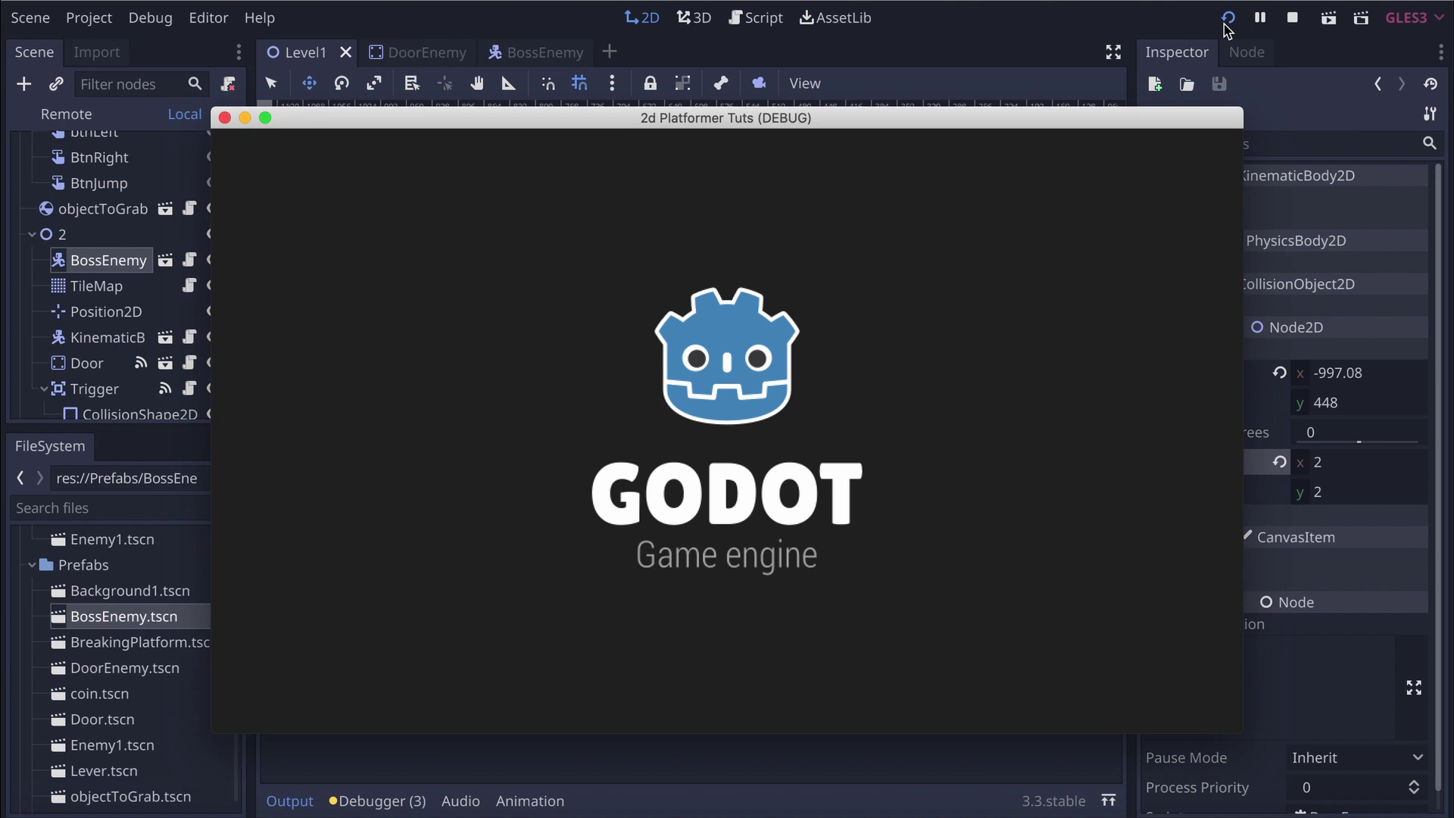
key(Right)
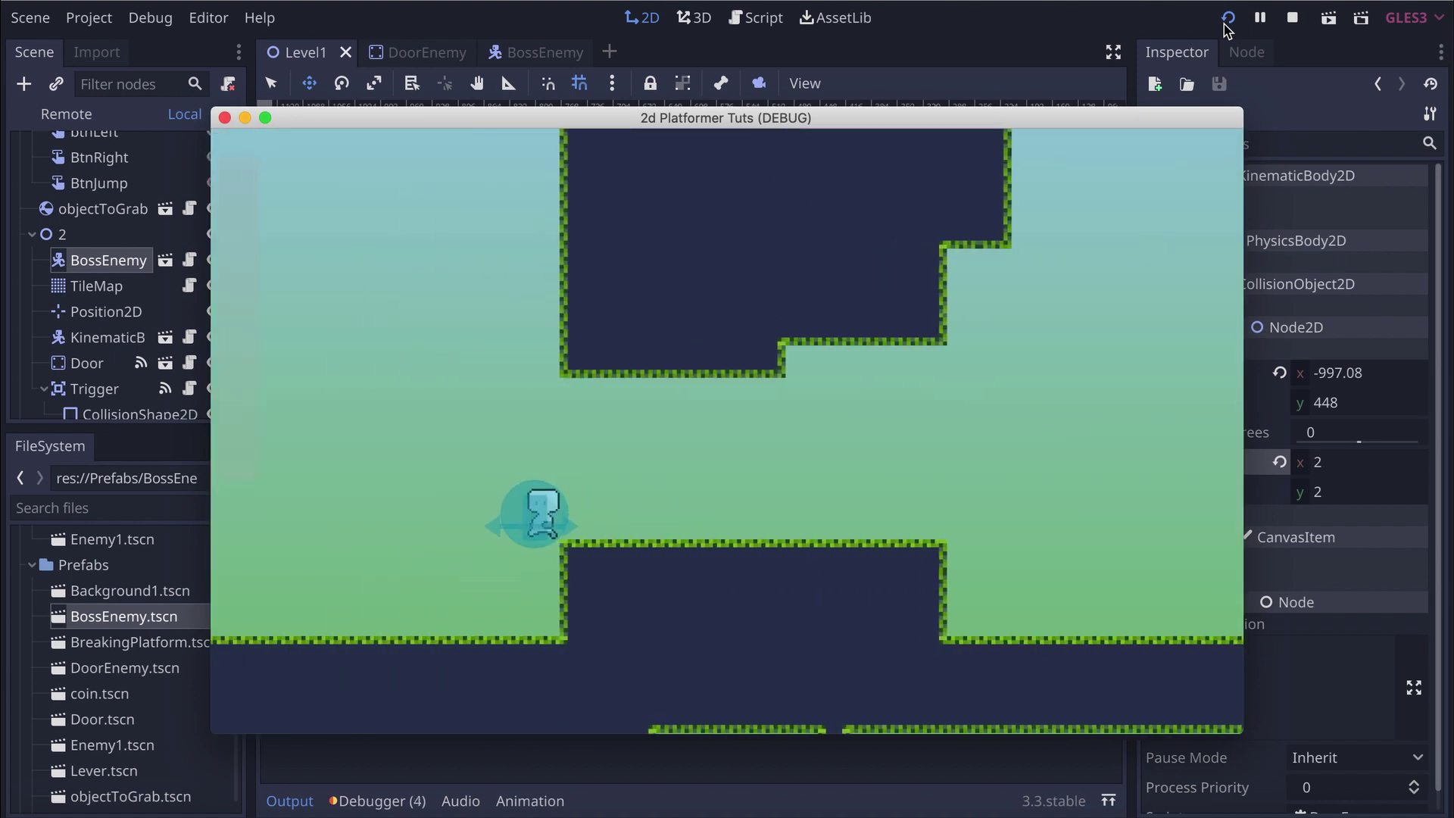
key(Left)
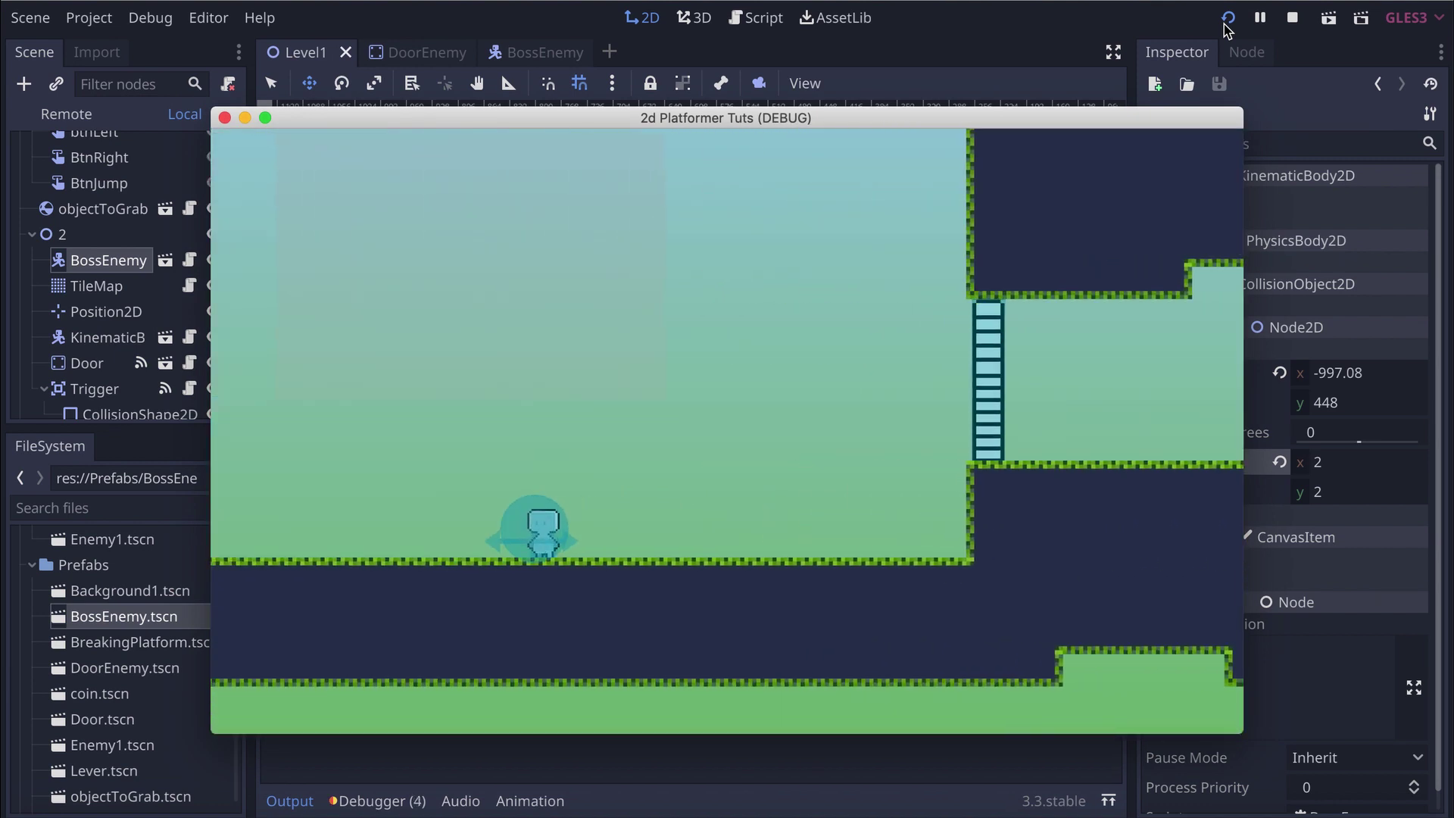
key(Left)
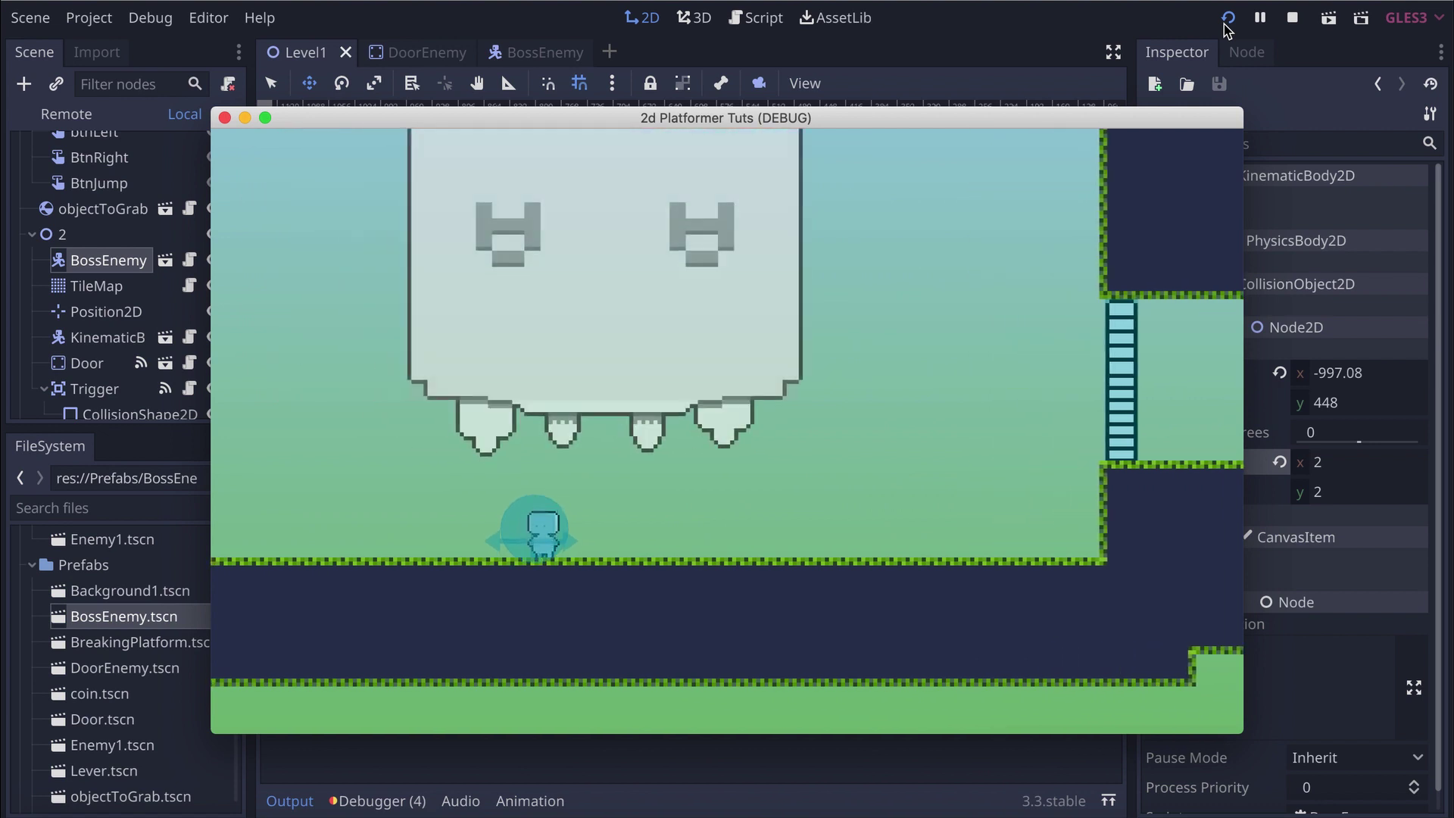
key(Left)
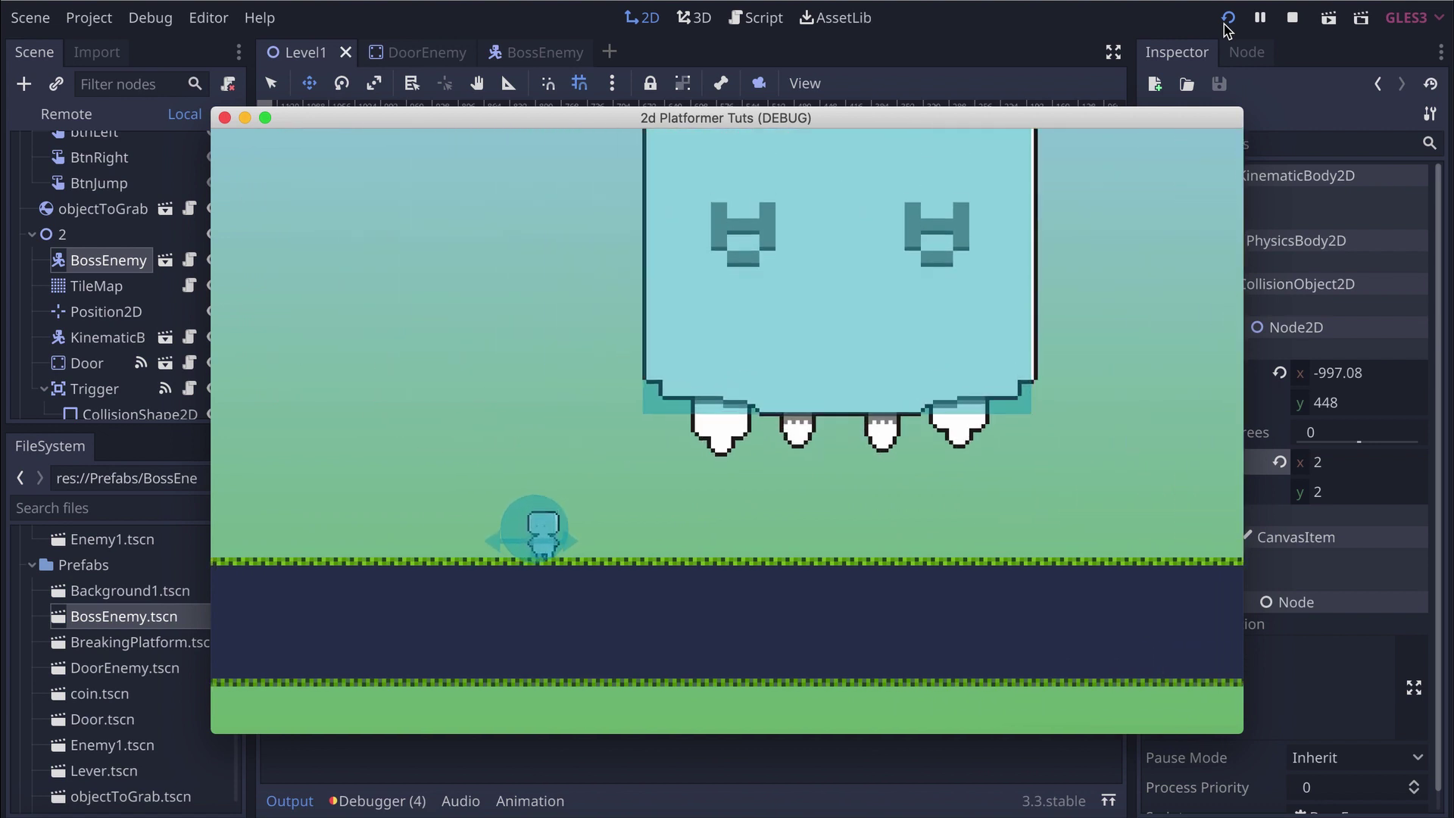
click(225, 119)
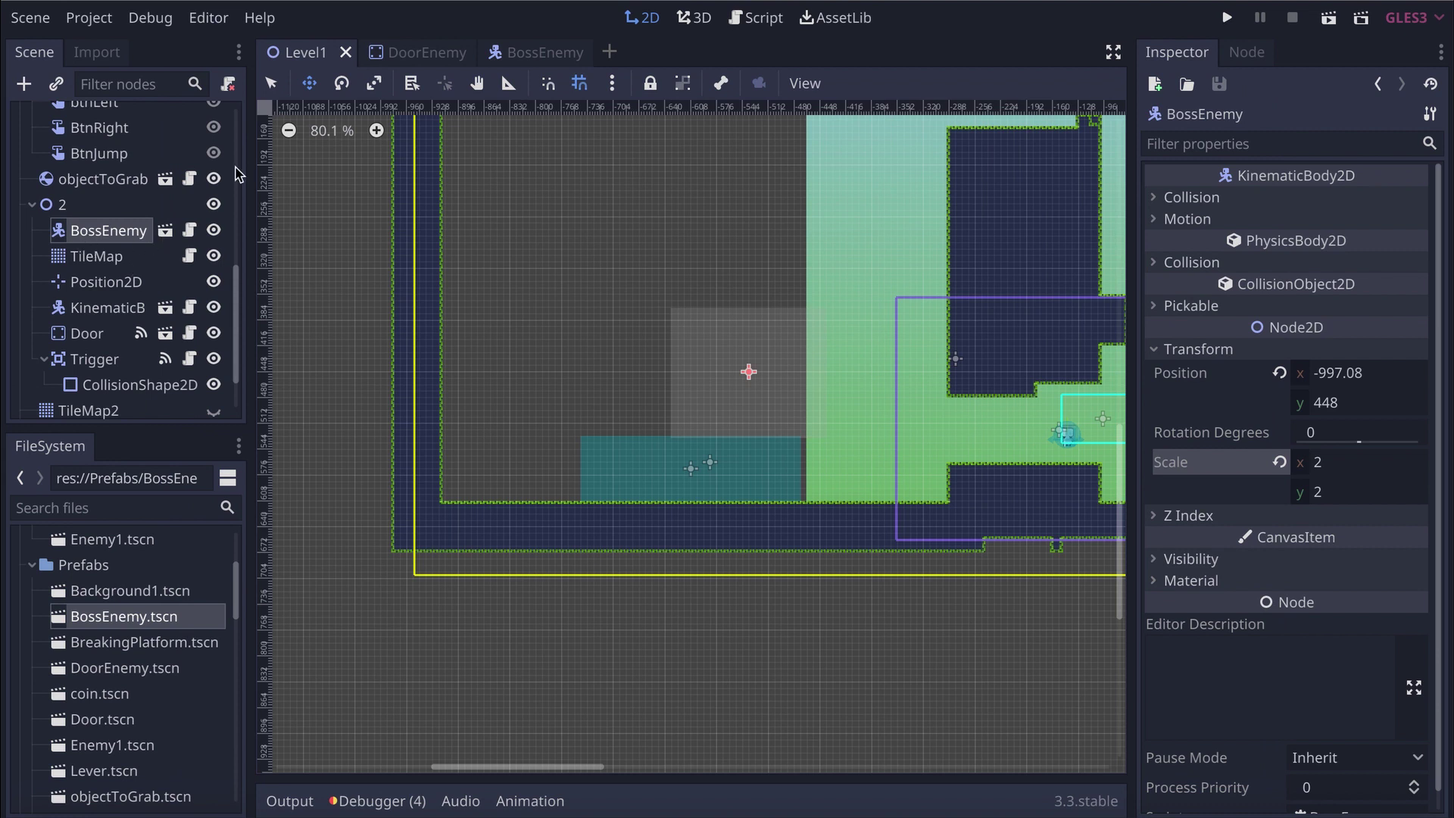
In the BossEnemy scene, set the length of the Appears animation to 2 seconds and save the scene
click(536, 53)
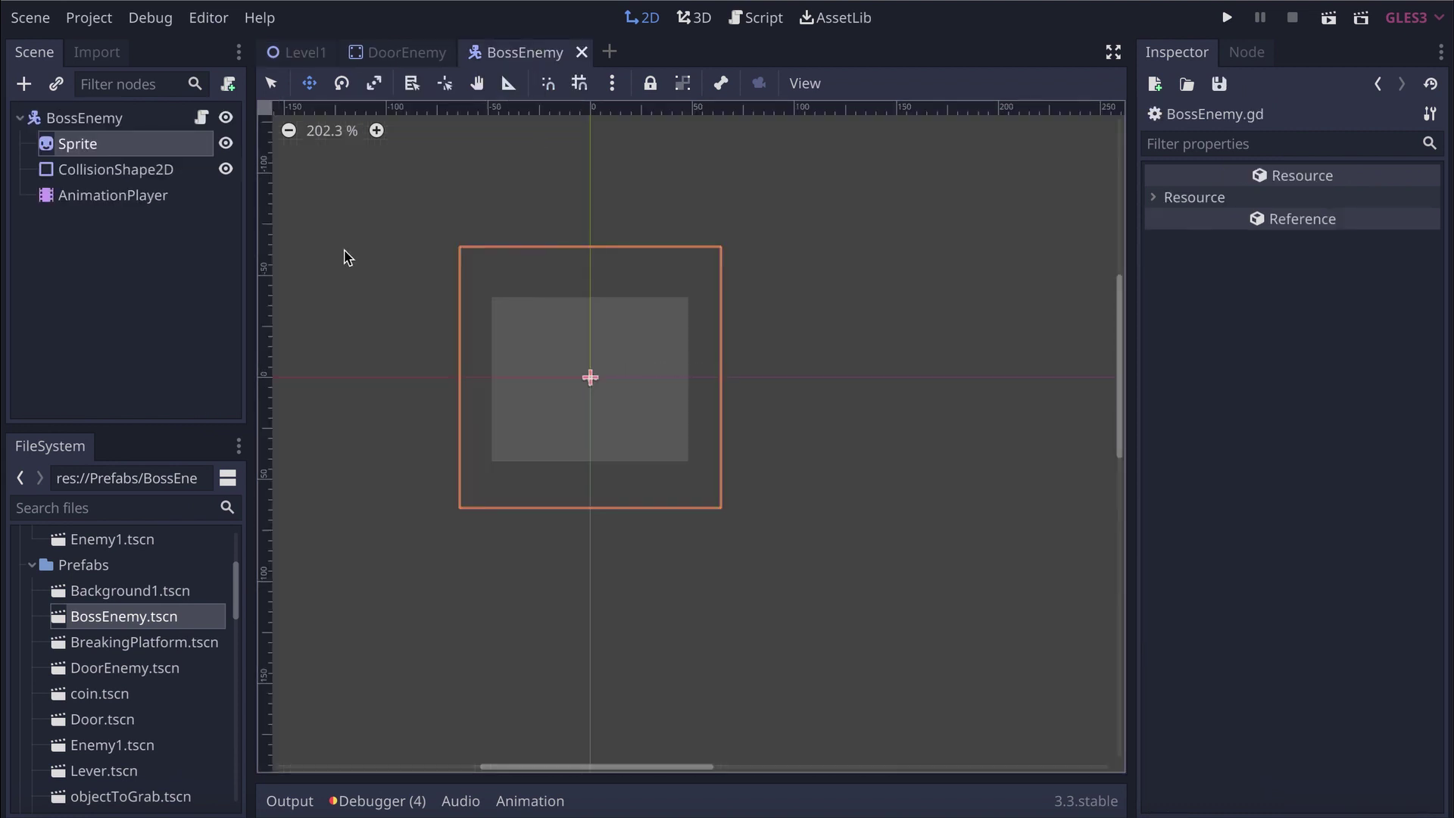
click(156, 201)
click(664, 586)
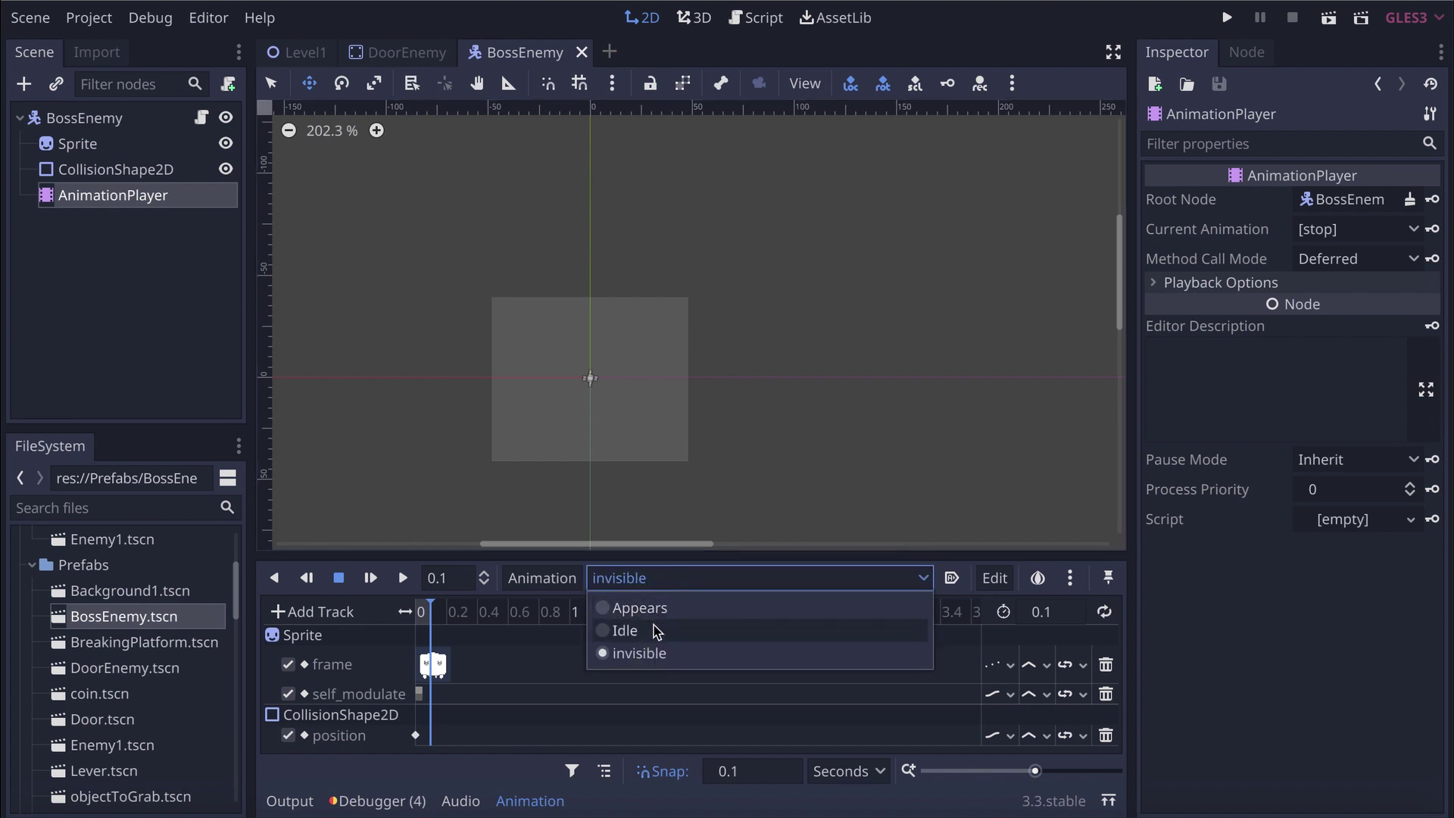
click(640, 609)
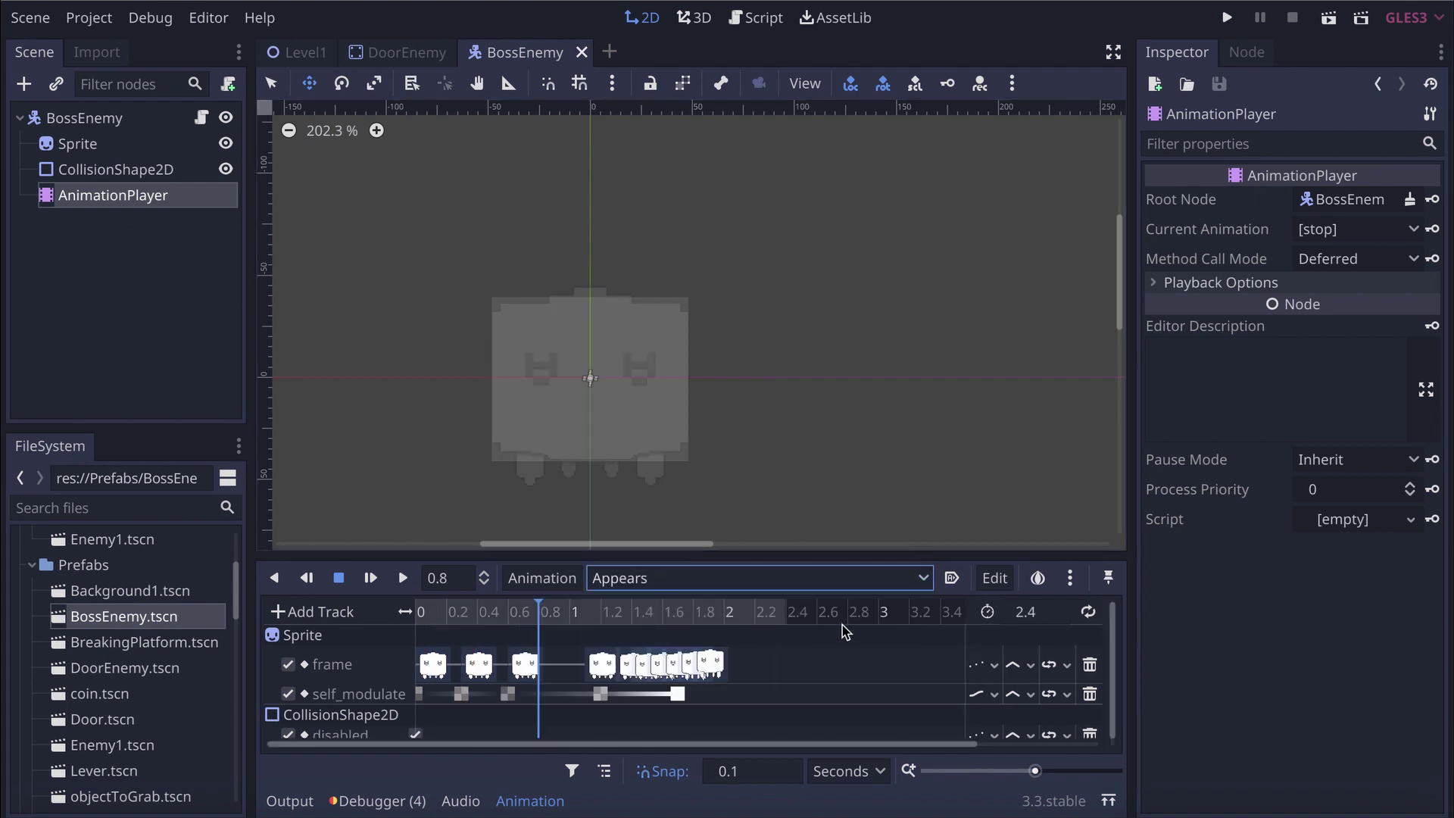
click(734, 610)
drag(1043, 762, 1052, 769)
scroll(862, 701, down, 1)
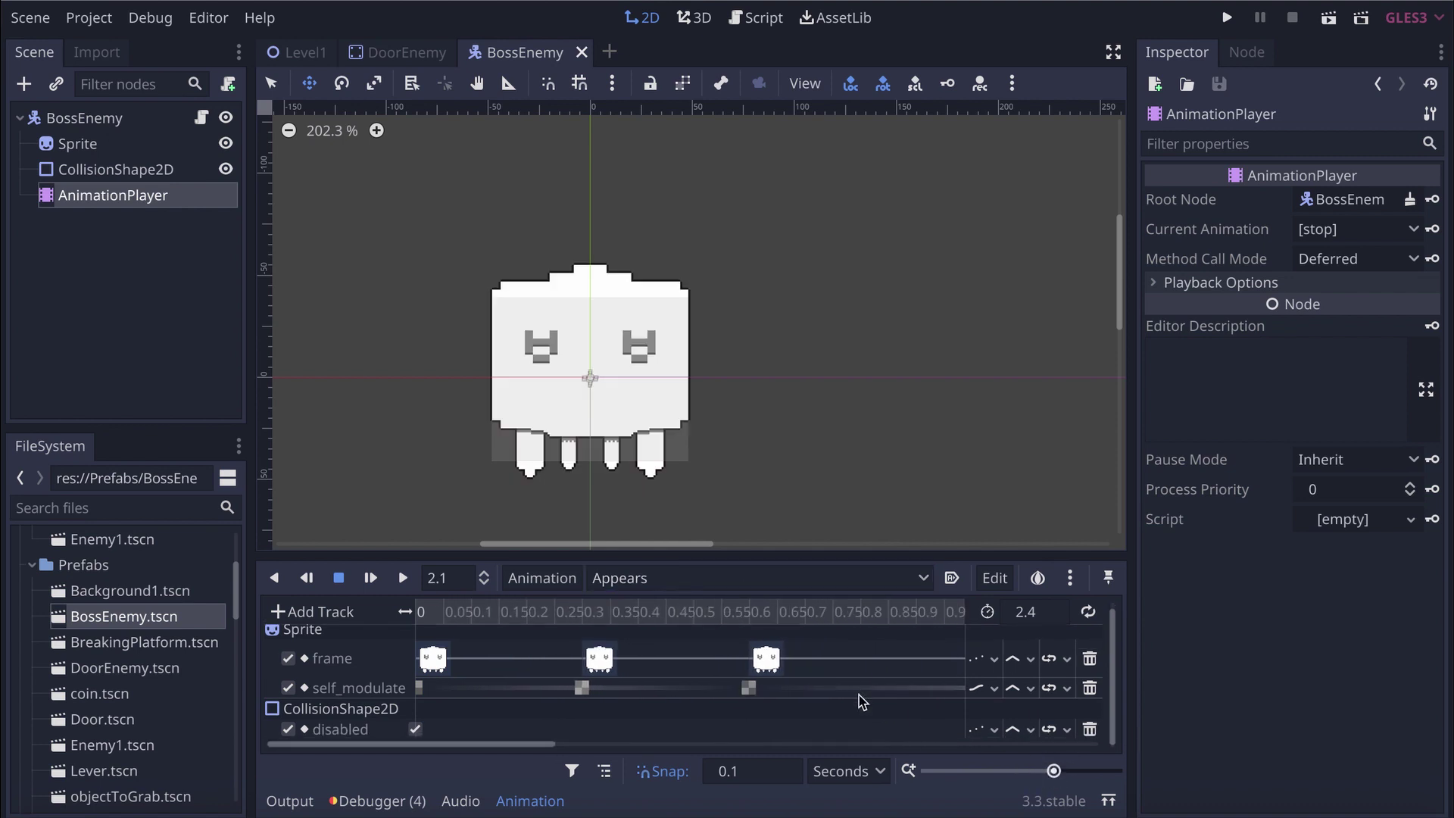
scroll(862, 674, up, 1)
drag(548, 747, 905, 739)
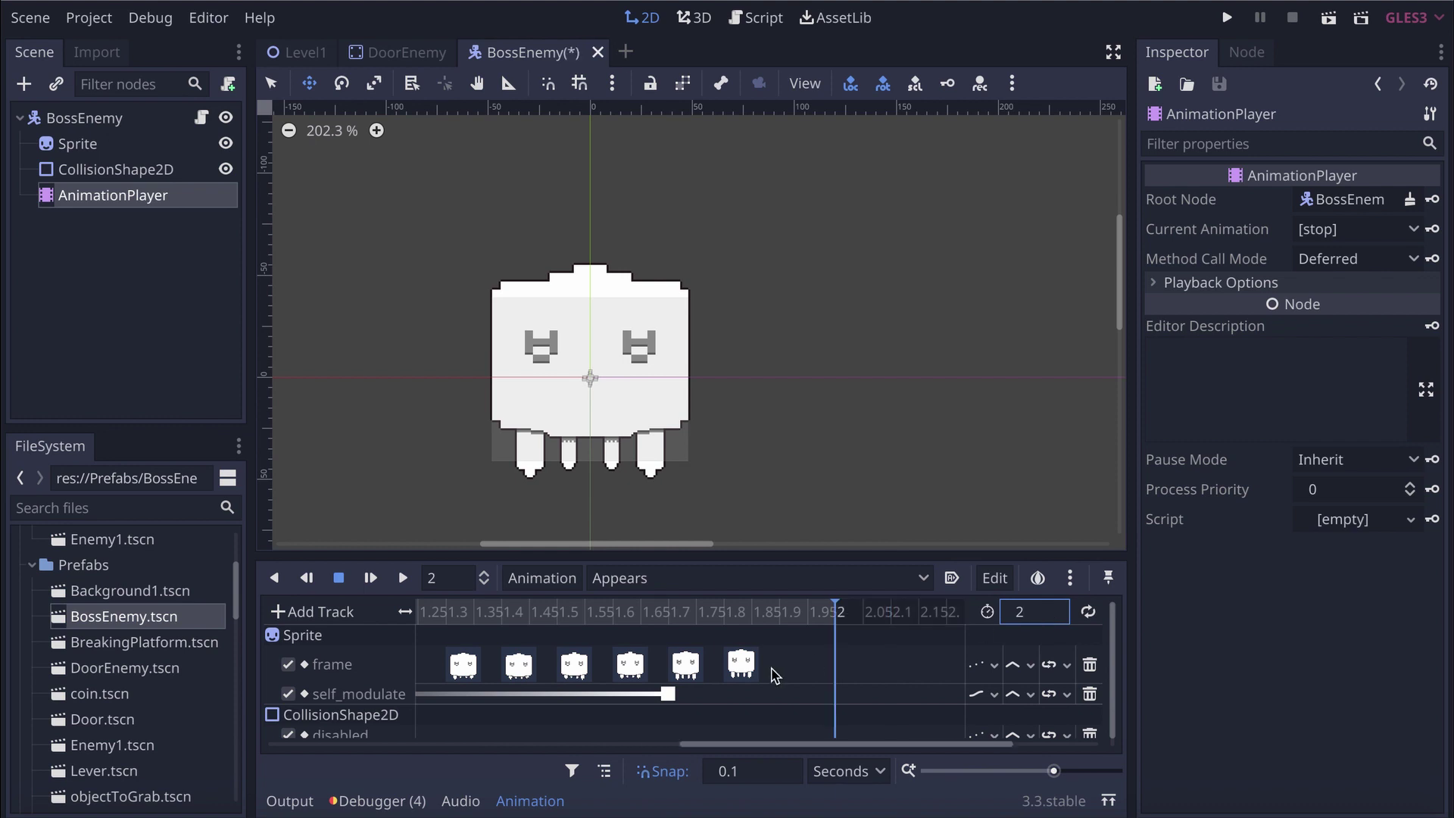
key(ctrl+s)
Run the game and walk the player back and forth beneath the boss to test the Appears-to-Idle transition
click(1224, 23)
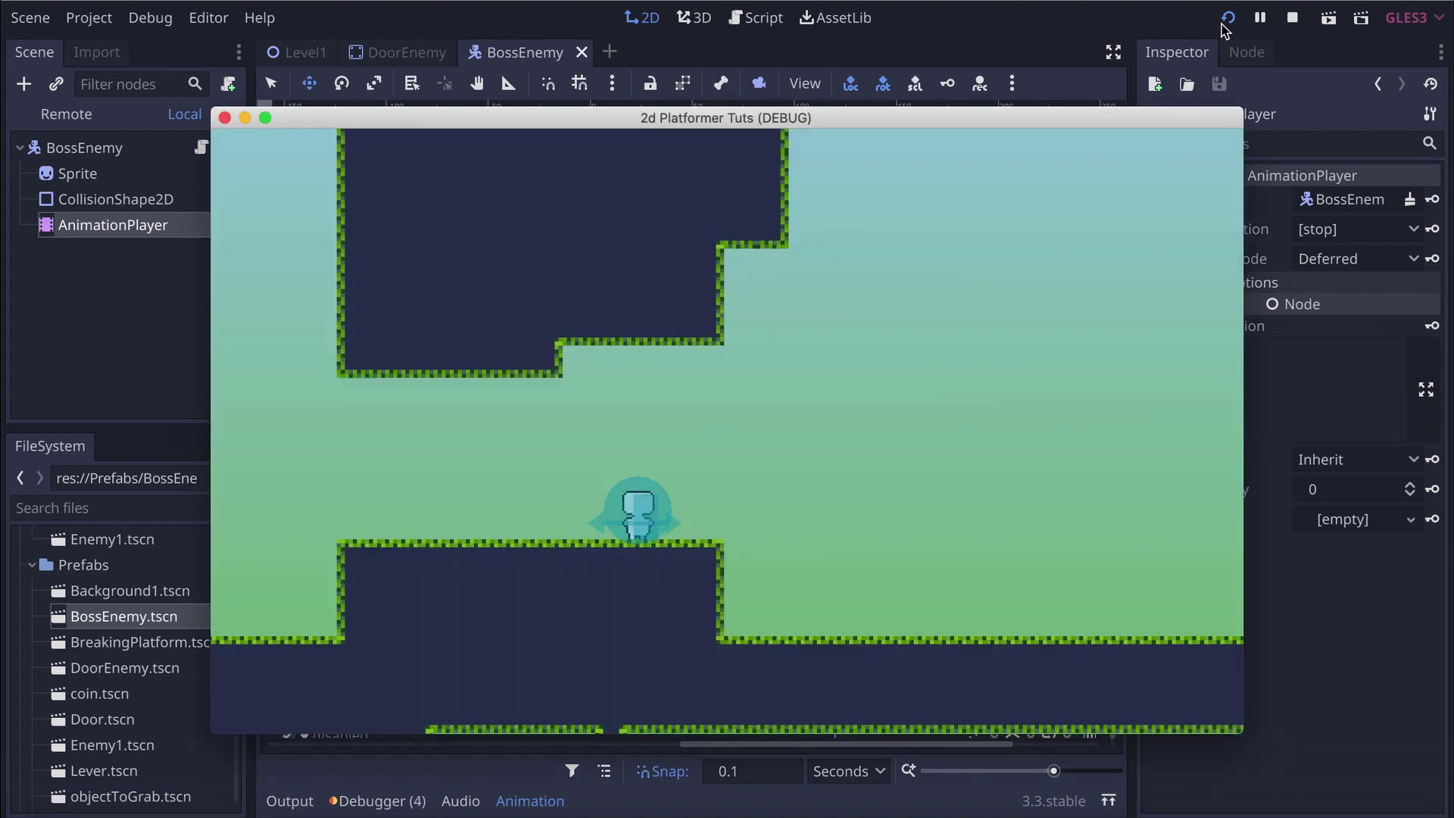
key(Right)
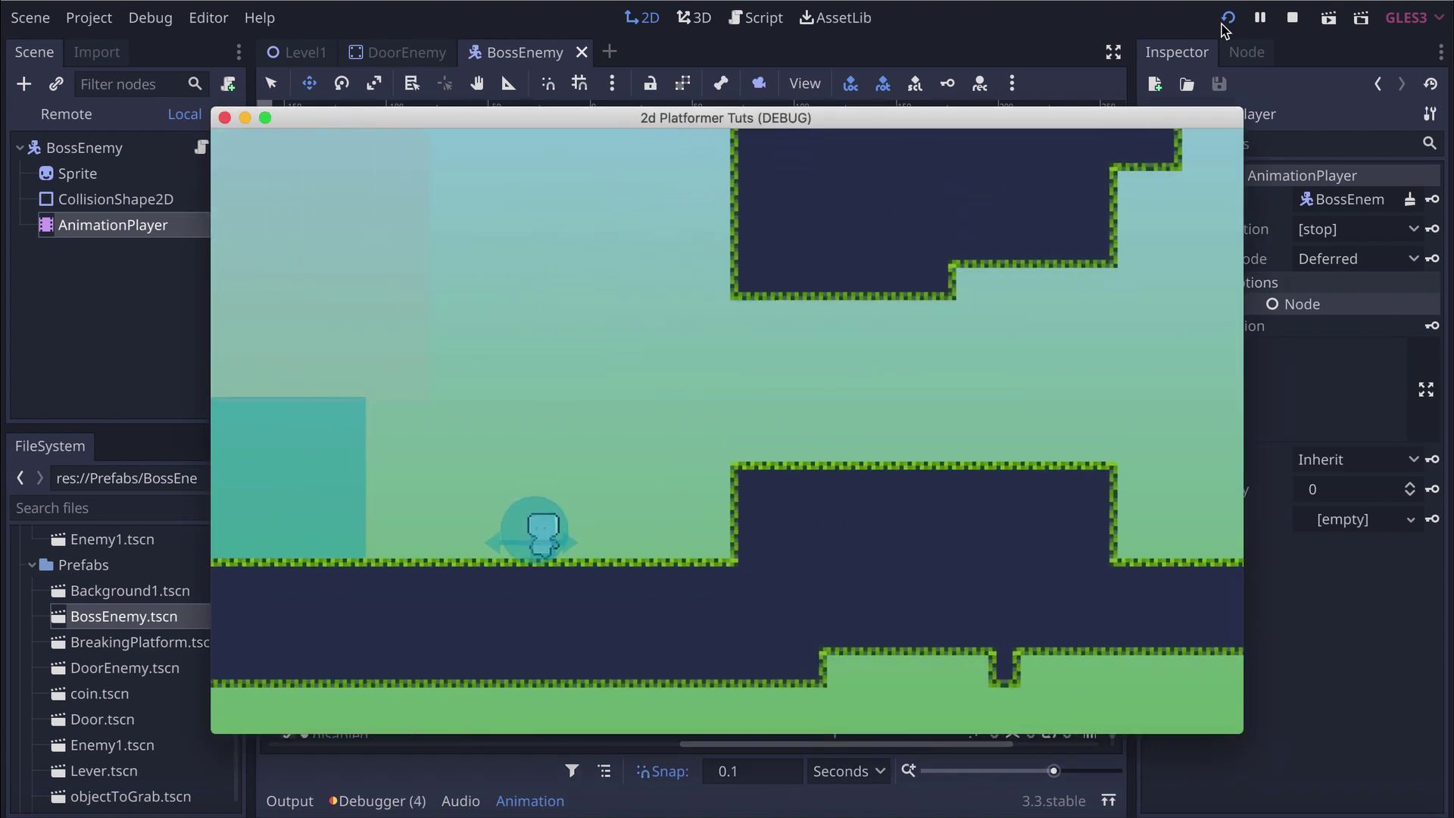
key(Right)
key(Left)
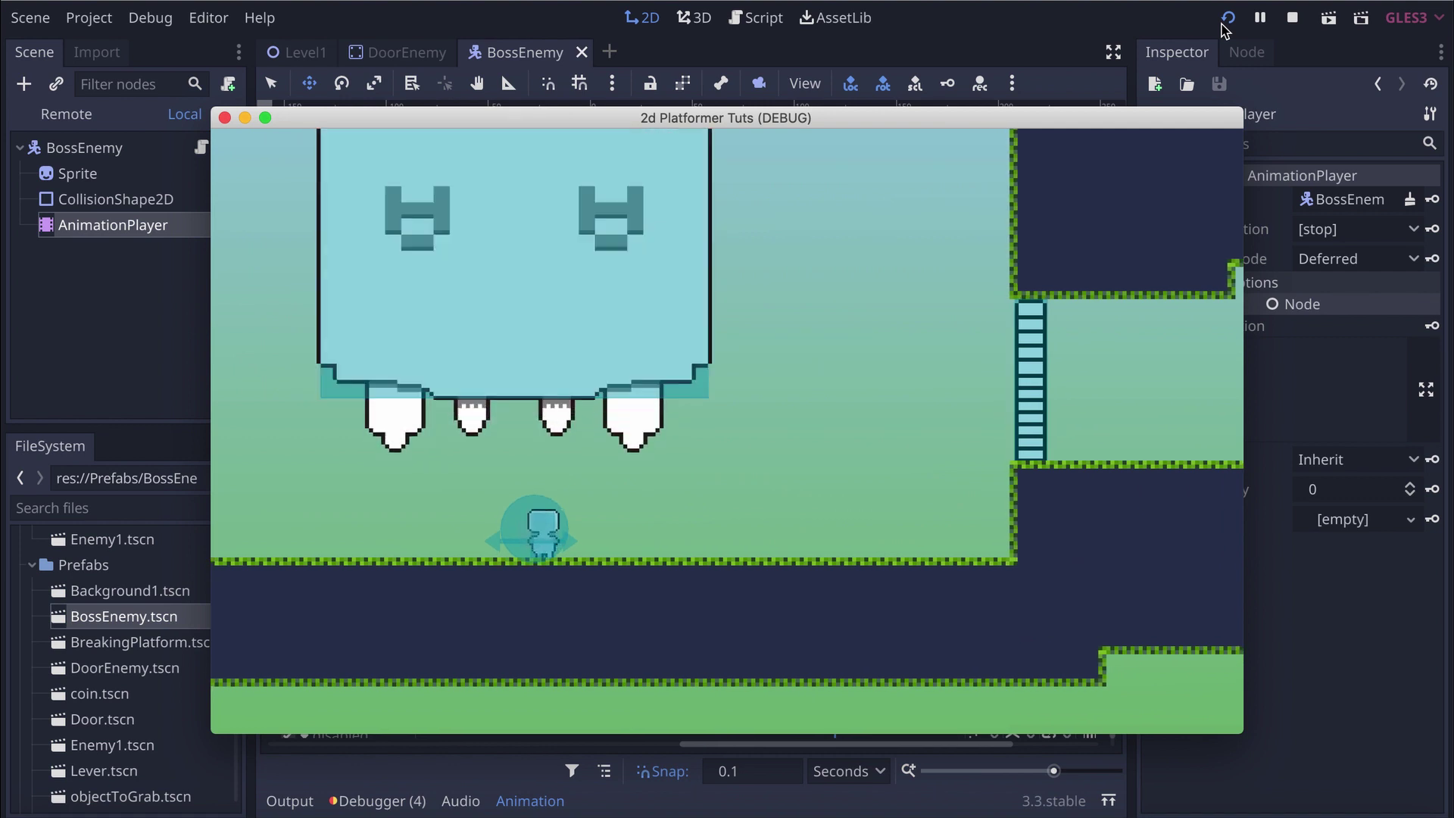
key(Left)
key(Left)
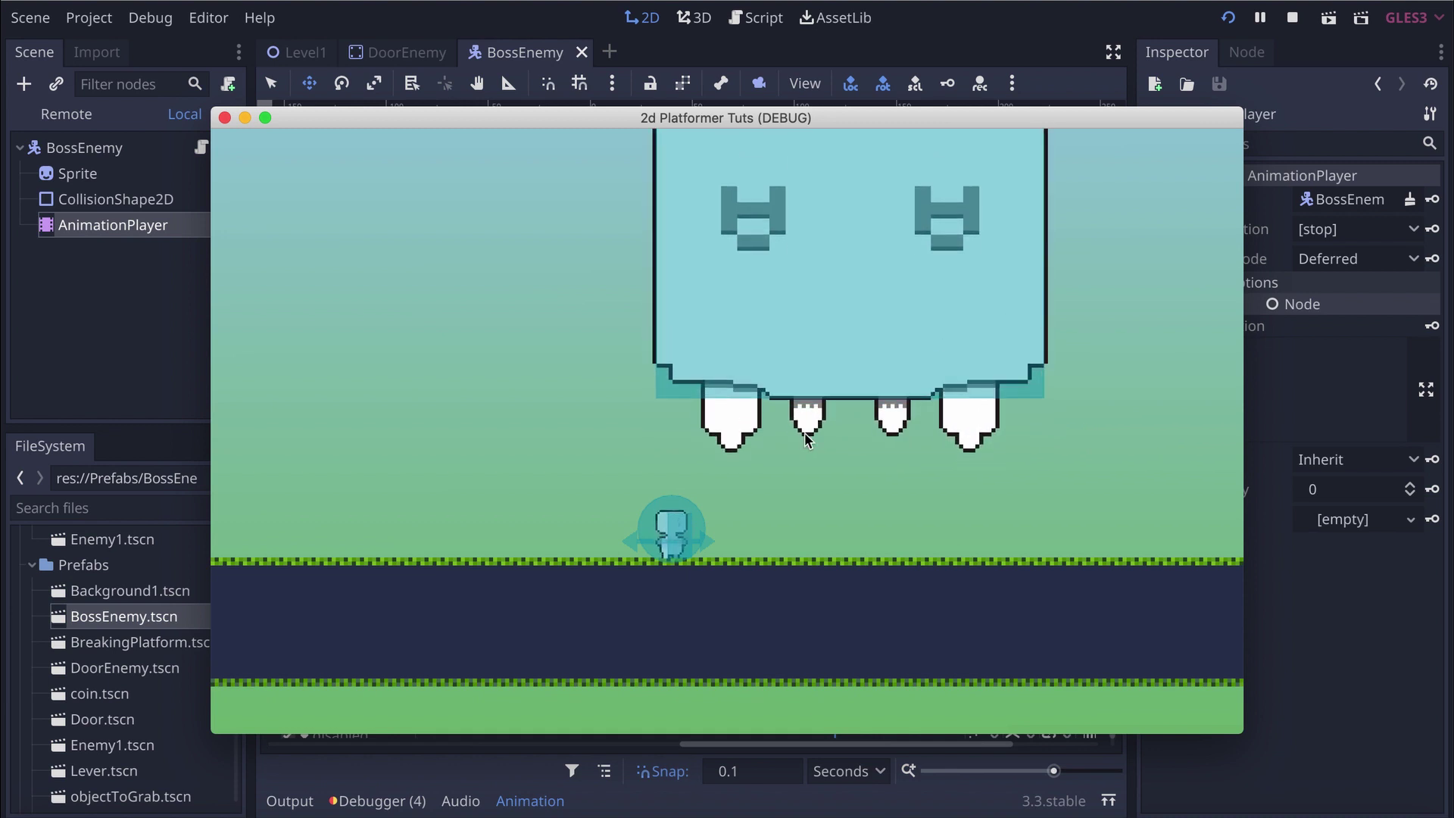
key(Right)
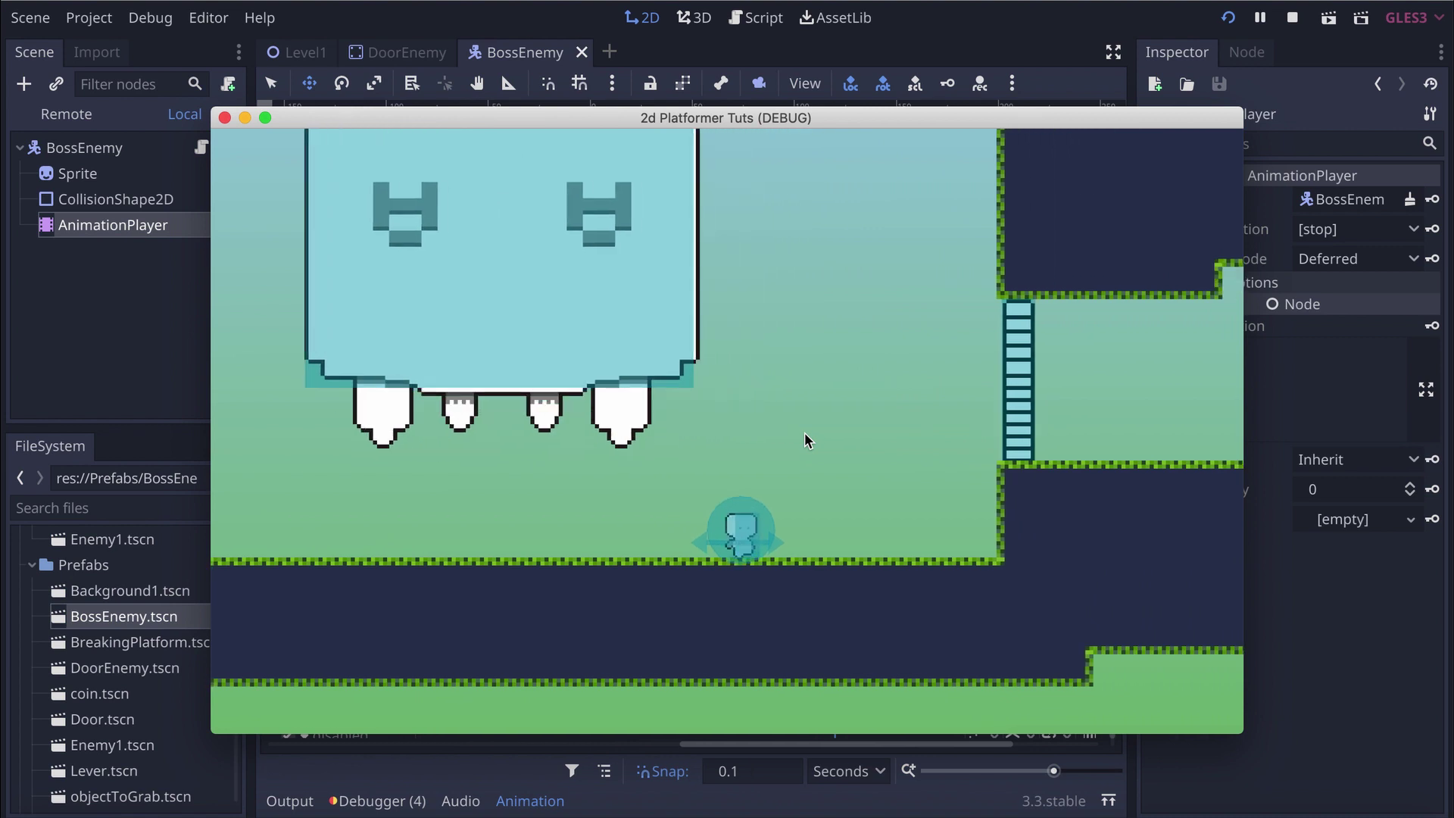
key(Left)
key(Right)
key(Right)
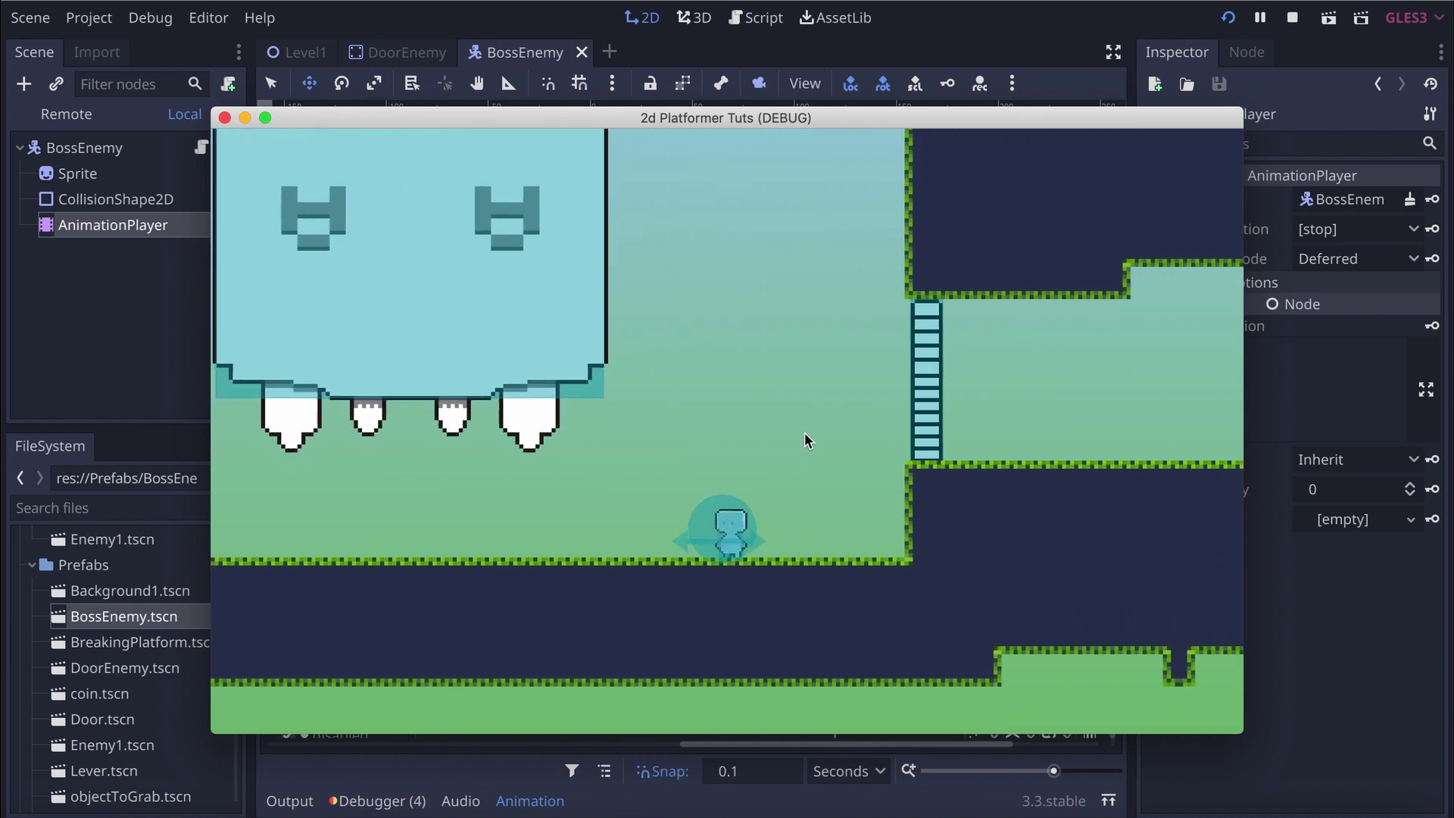